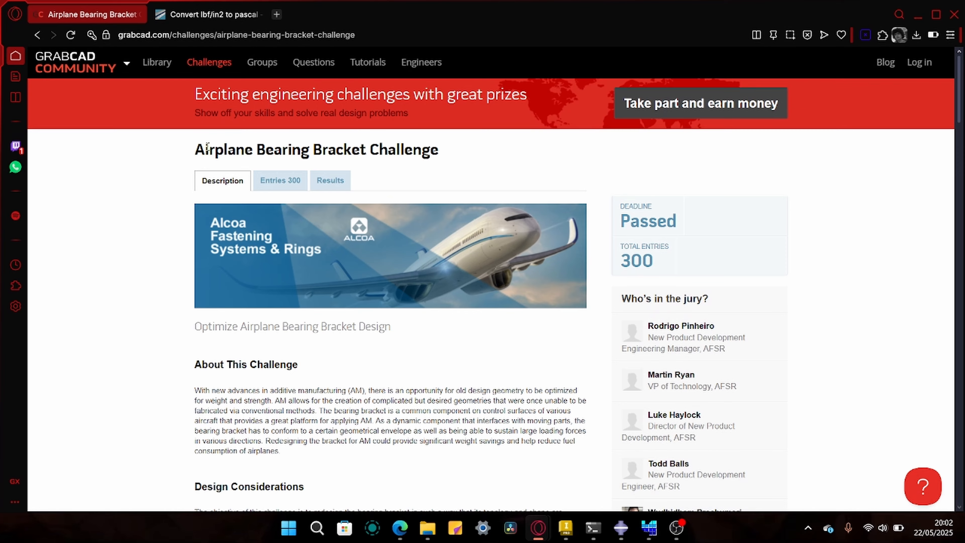
# Review the Airplane Bearing Bracket Challenge page from its title down to the requirements and the specification download.
pyautogui.moveTo(347, 137); pyautogui.dragTo(457, 147)
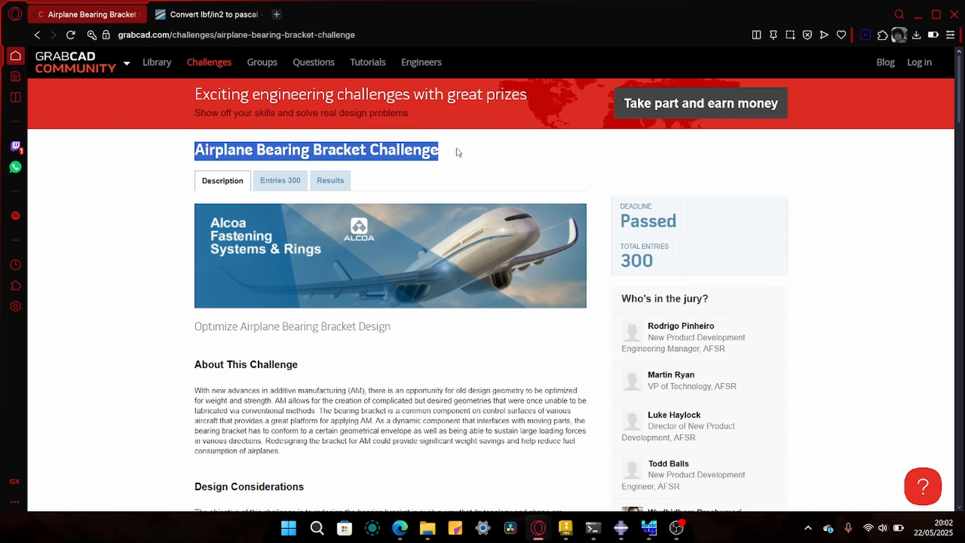
pyautogui.click(290, 340)
pyautogui.scroll(-5, 287, 334)
pyautogui.scroll(-15, 286, 331)
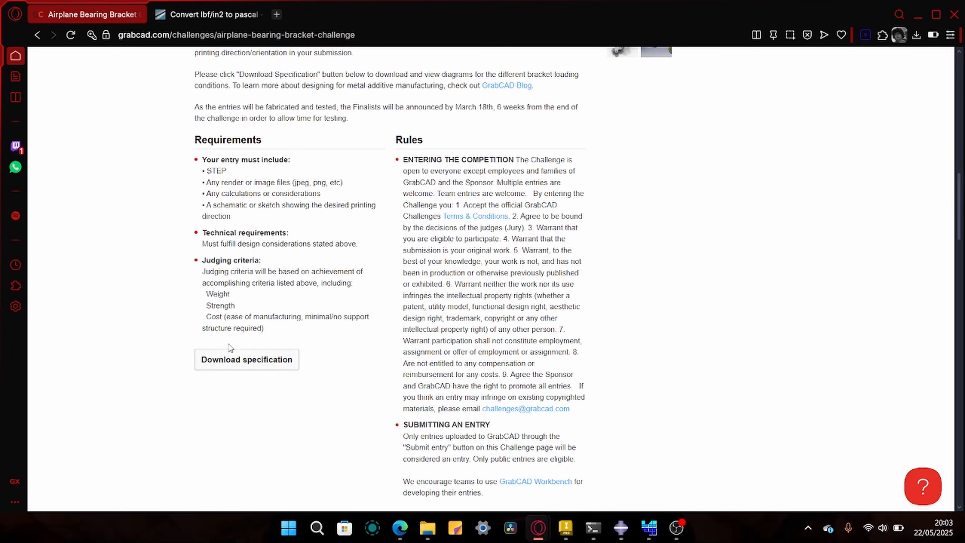
# Open the AFSR Support Docs folder on the desktop and look through the downloaded challenge files.
pyautogui.hotkey('alt', 'Tab')
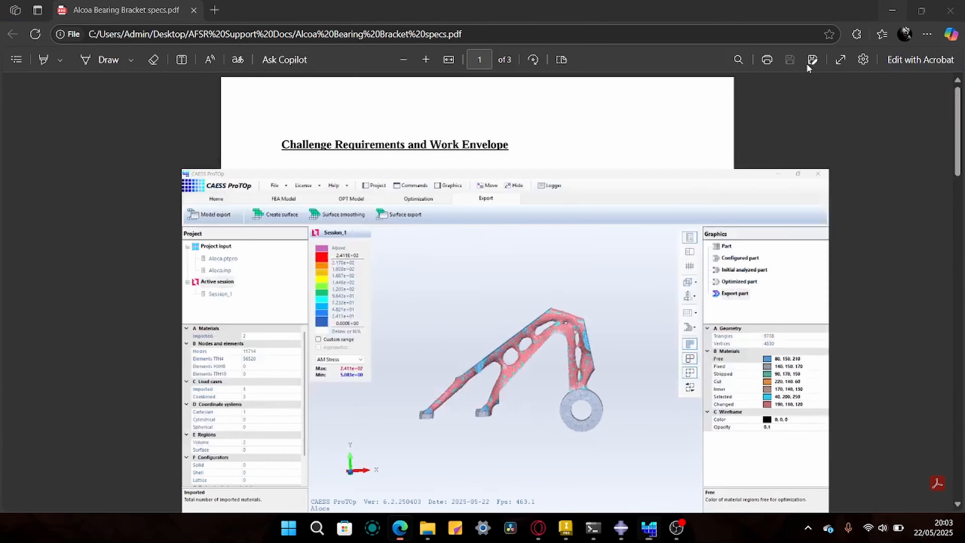
pyautogui.click(887, 8)
pyautogui.click(887, 11)
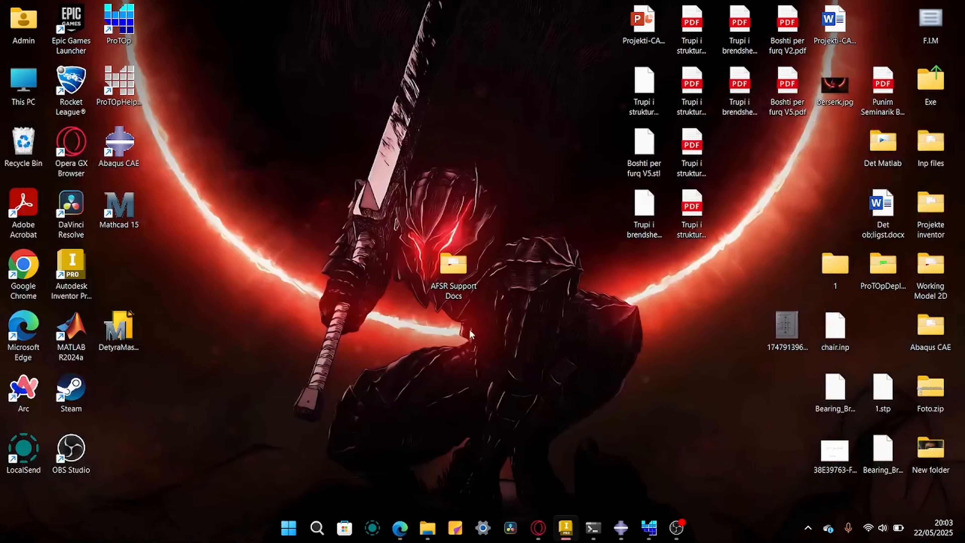
pyautogui.doubleClick(452, 266)
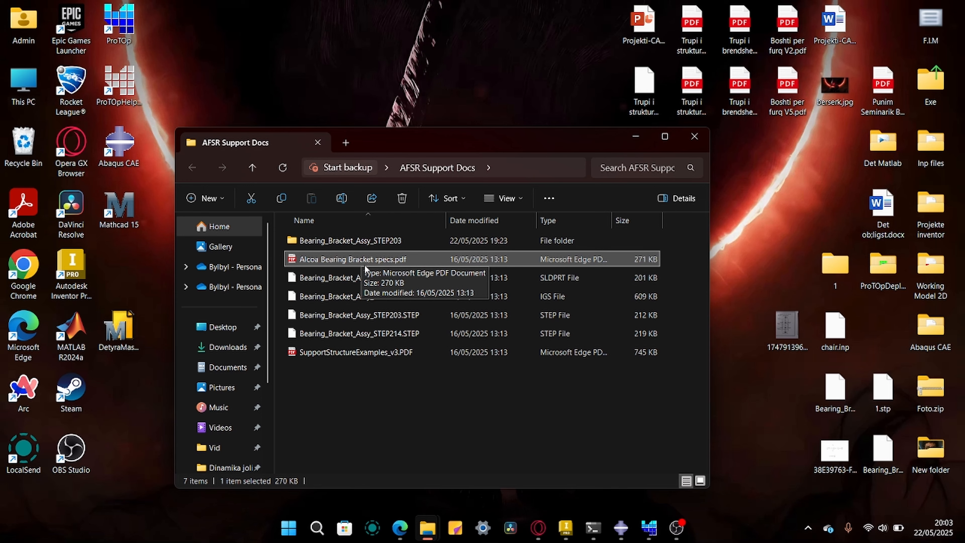
pyautogui.click(635, 137)
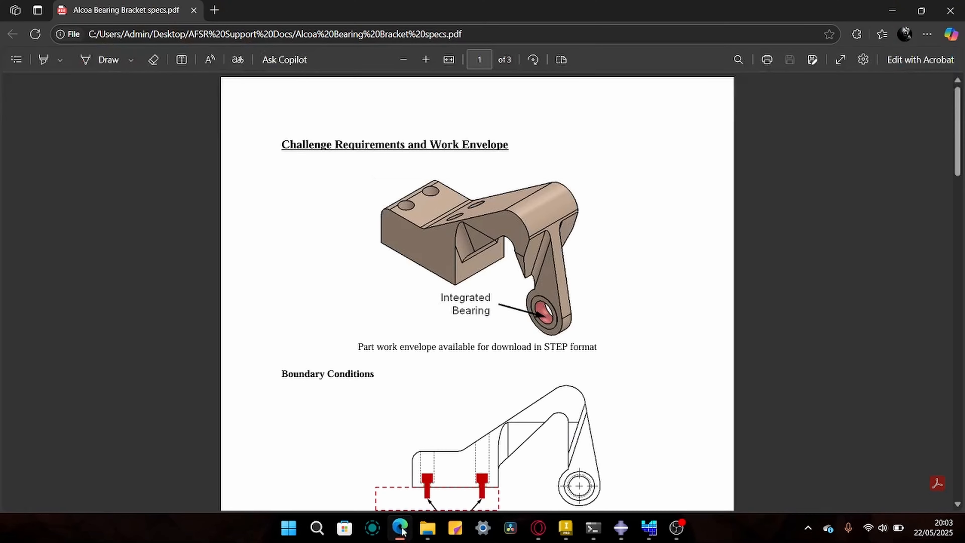
# Switch to Microsoft Edge and review the boundary conditions and the three load cases in the Alcoa Bearing Bracket specs PDF.
pyautogui.click(400, 528)
pyautogui.scroll(-5, 494, 284)
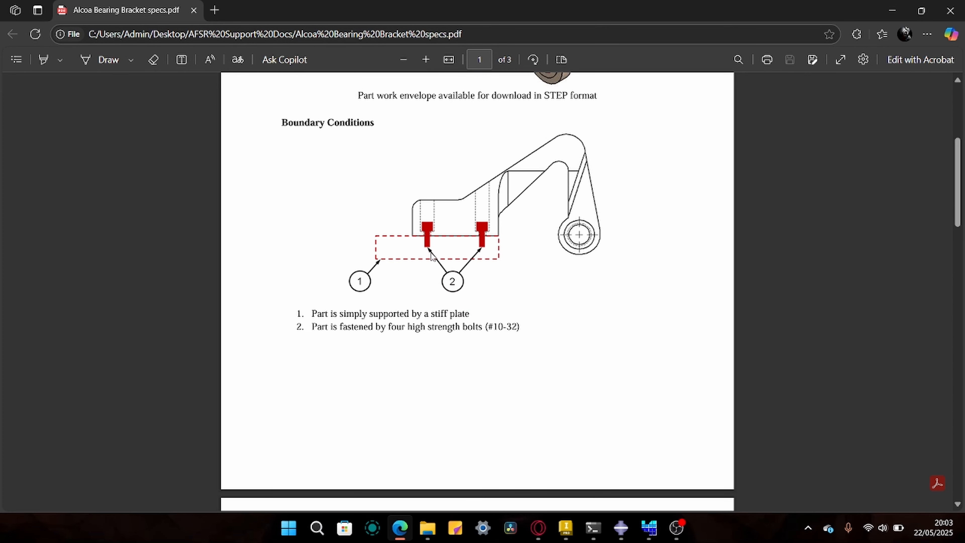
pyautogui.scroll(-10, 461, 265)
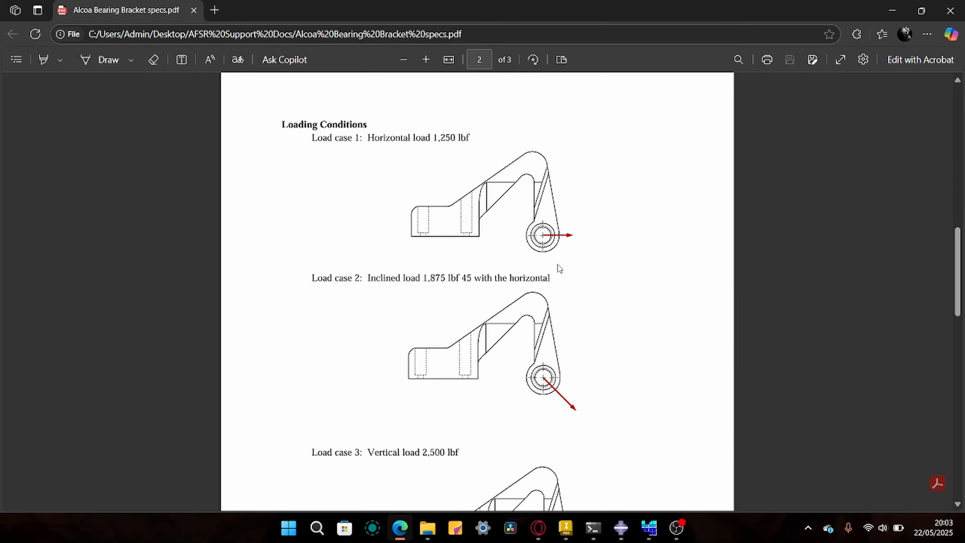
pyautogui.scroll(-5, 549, 280)
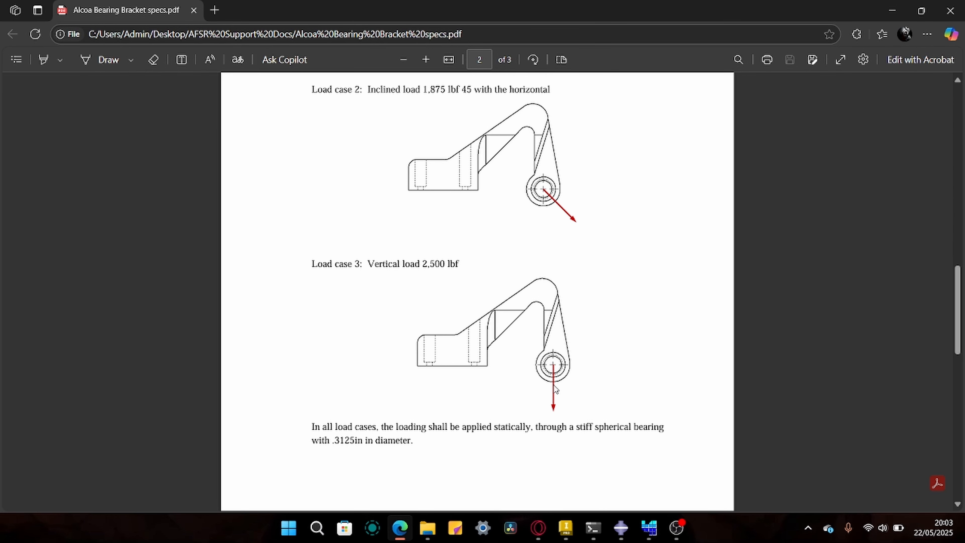
pyautogui.scroll(7, 553, 388)
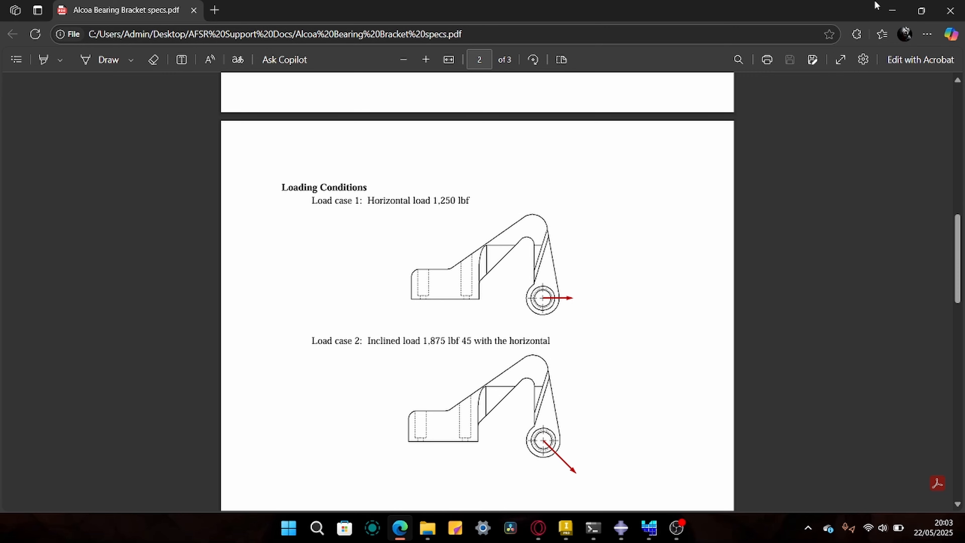
pyautogui.click(892, 11)
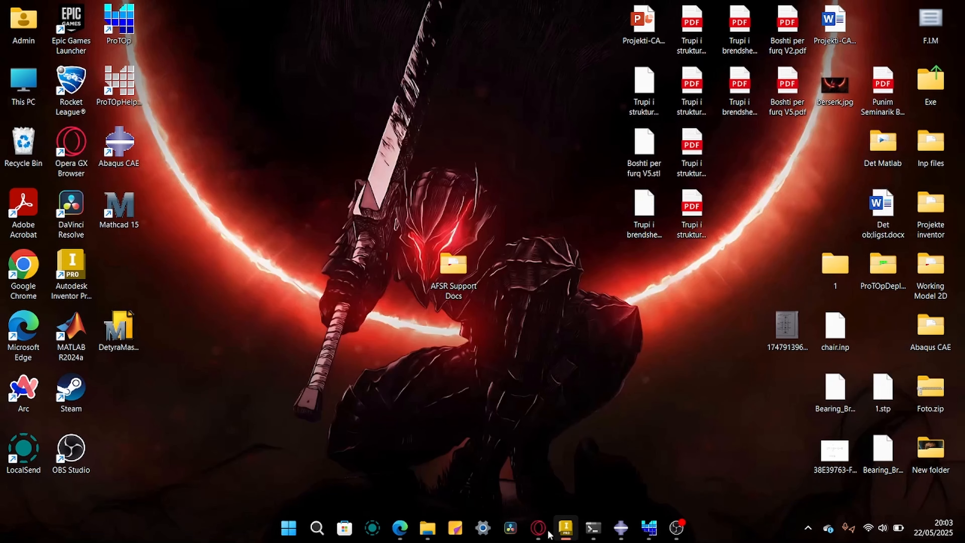
# Switch to Inventor and compare the bearing bore in Bearing_Bracket_Assy_STEP203.iam, including its bearing_bracket_ball part, with Bearing_Bracket_Assy.ipt.
pyautogui.click(566, 528)
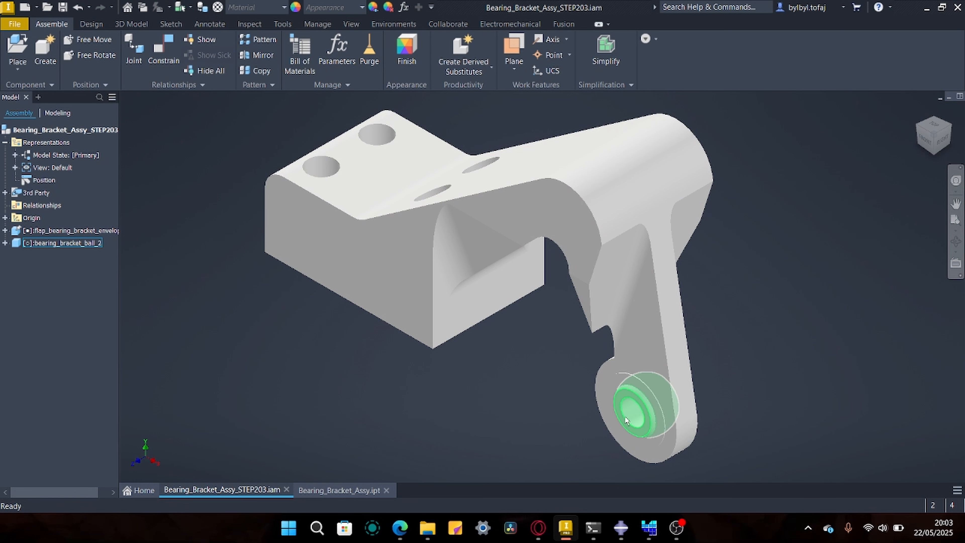
pyautogui.click(63, 243)
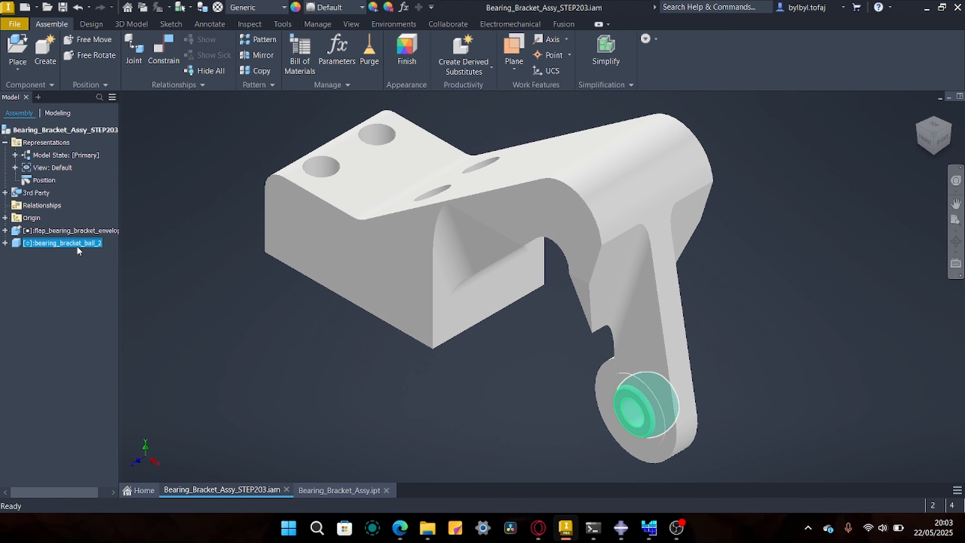
pyautogui.click(330, 487)
pyautogui.scroll(5, 587, 380)
pyautogui.scroll(-4, 623, 380)
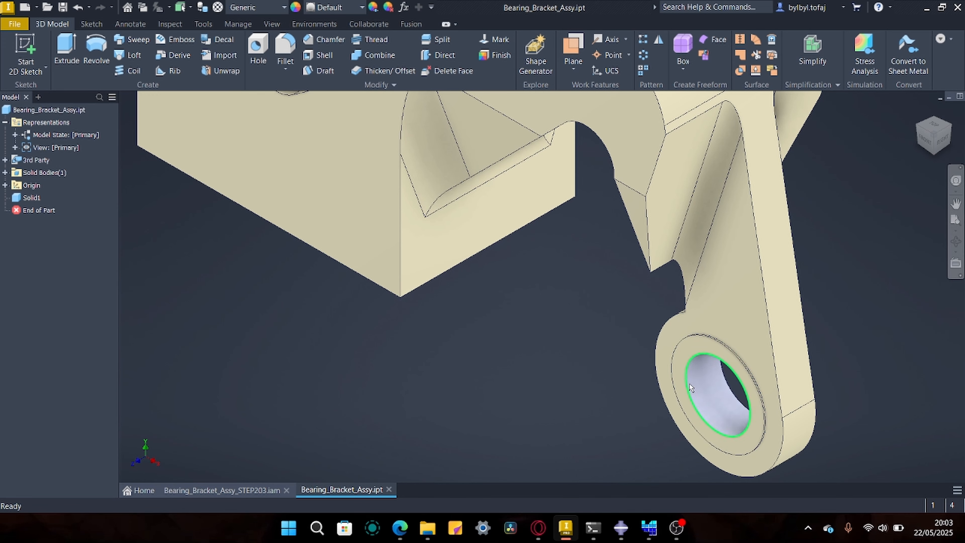
pyautogui.click(238, 484)
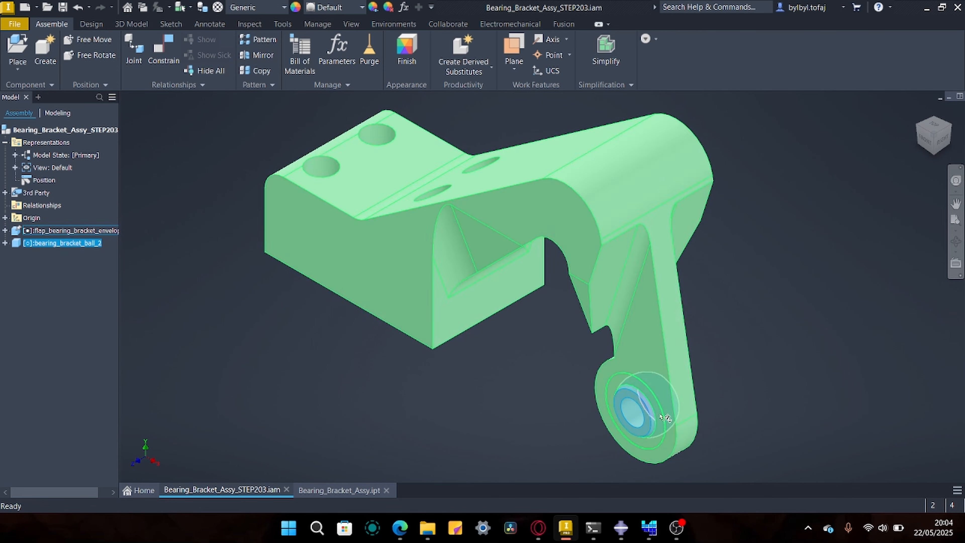
pyautogui.click(358, 490)
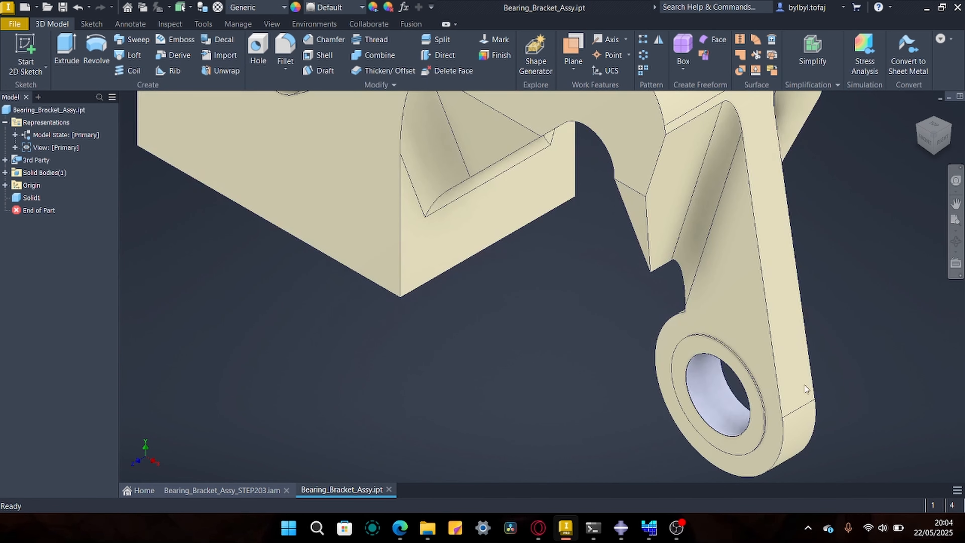
pyautogui.press('Home')
pyautogui.scroll(5, 644, 359)
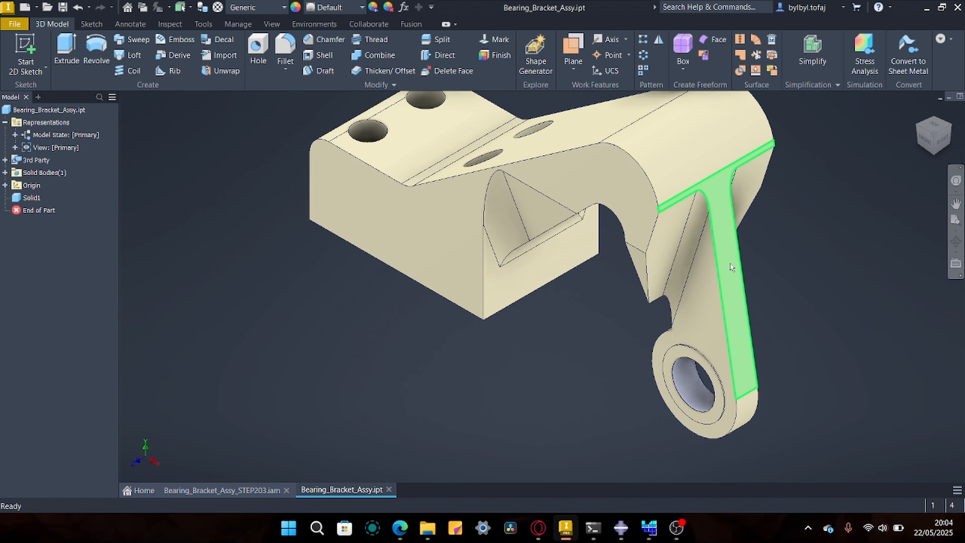
pyautogui.click(15, 25)
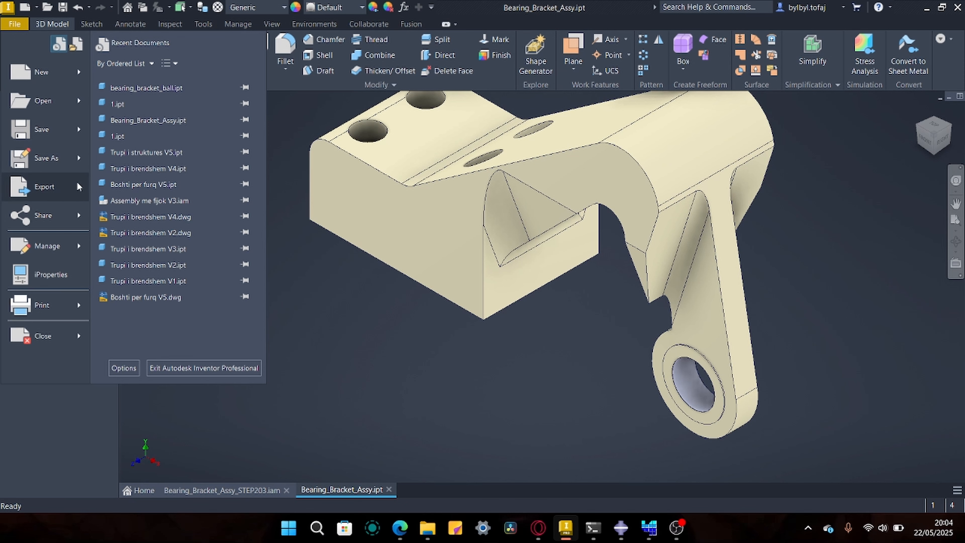
pyautogui.moveTo(76, 182)
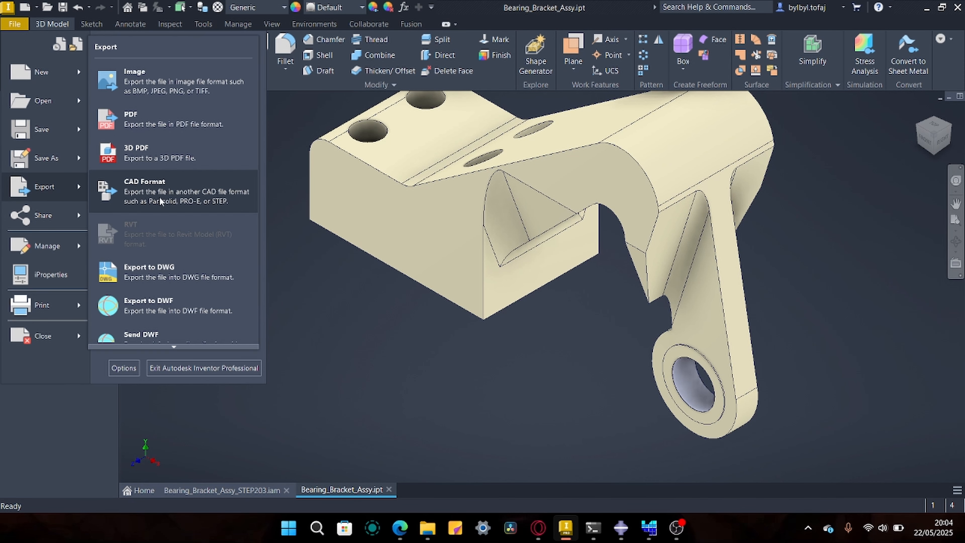
pyautogui.click(170, 189)
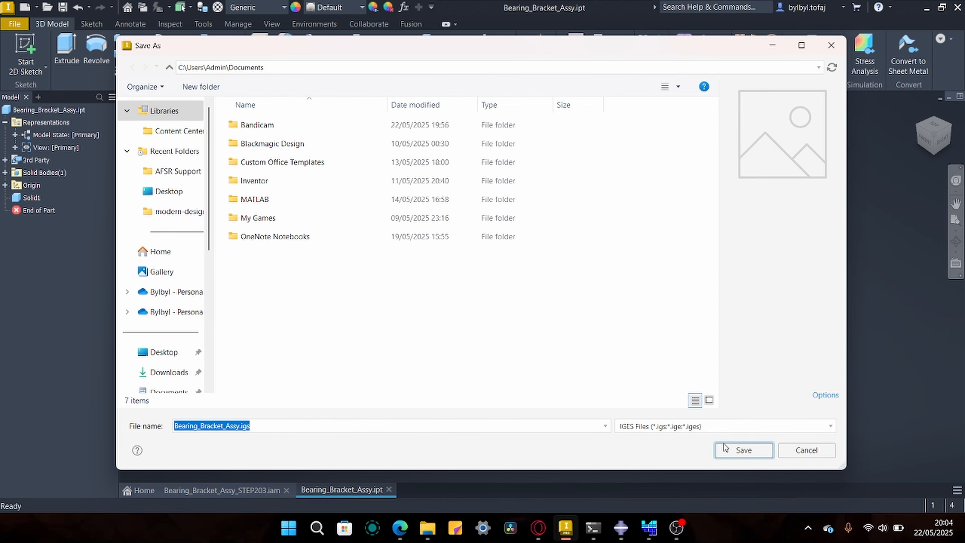
pyautogui.click(830, 46)
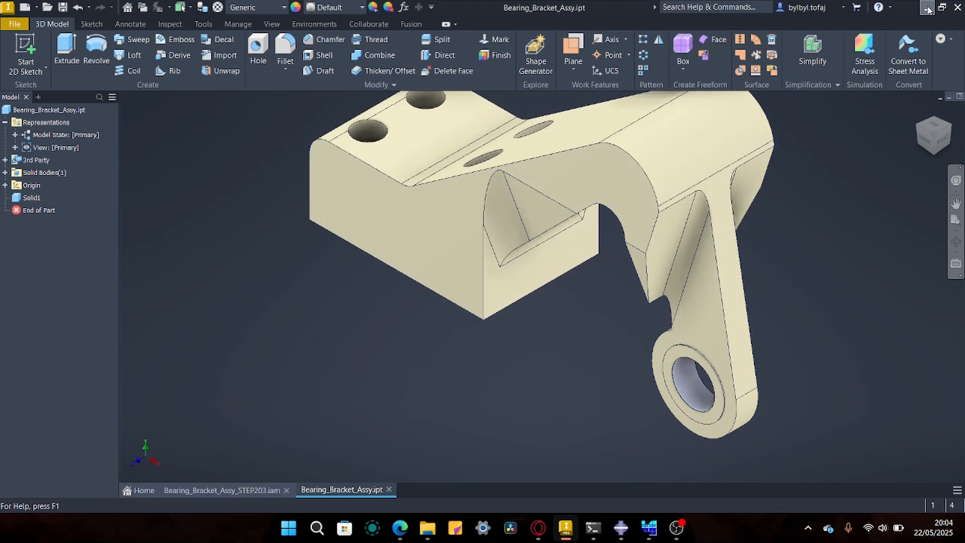
# Switch to Abaqus/CAE and start a part import, browsing to the Desktop folder.
pyautogui.click(925, 8)
pyautogui.click(620, 527)
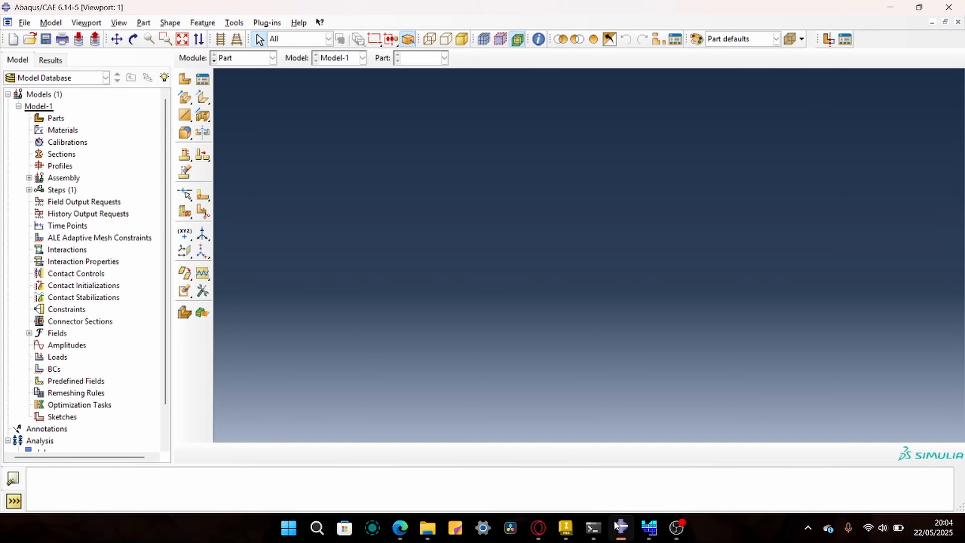
pyautogui.click(24, 23)
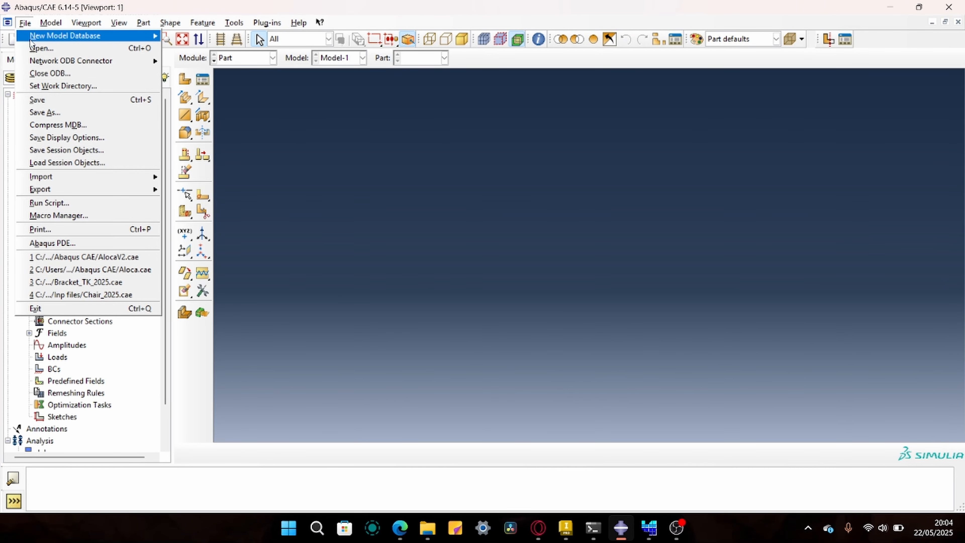
pyautogui.moveTo(62, 183)
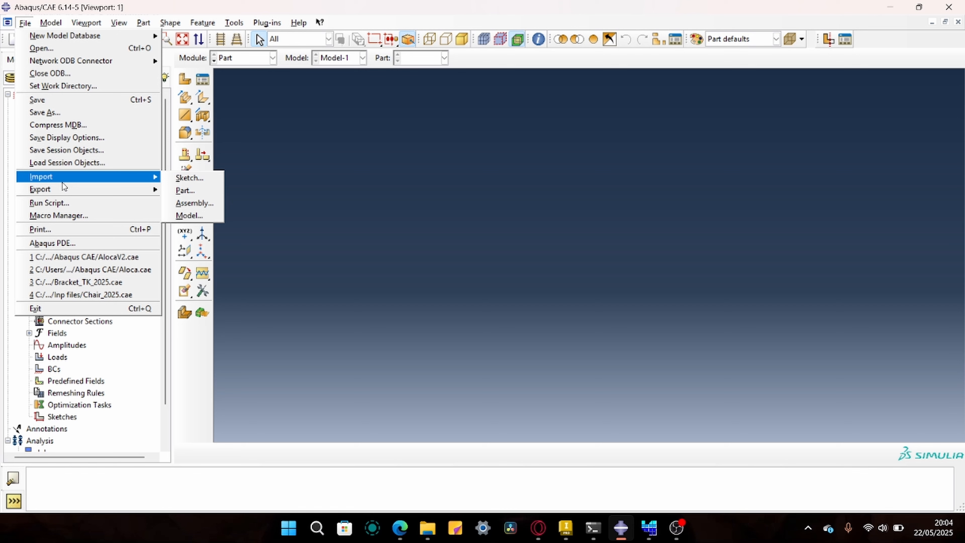
pyautogui.click(171, 190)
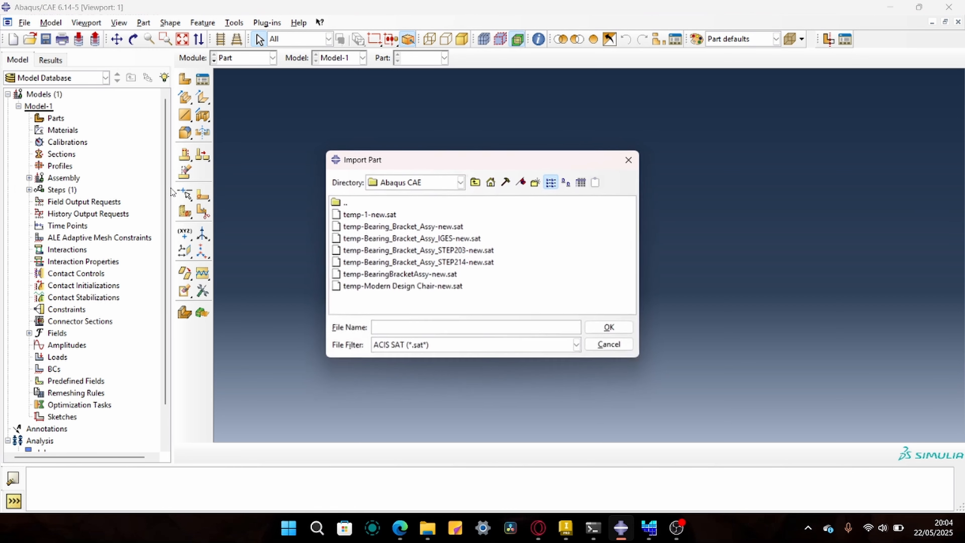
pyautogui.click(475, 183)
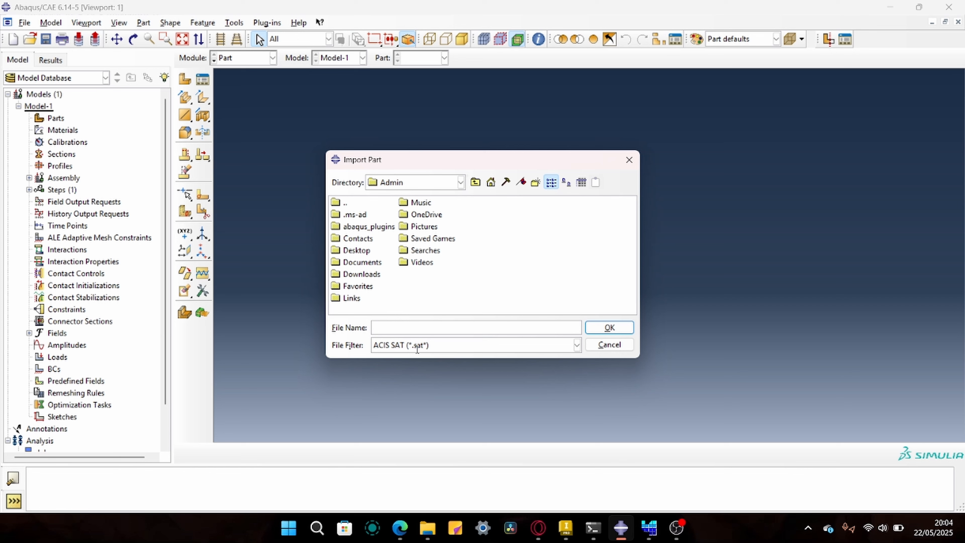
pyautogui.doubleClick(353, 250)
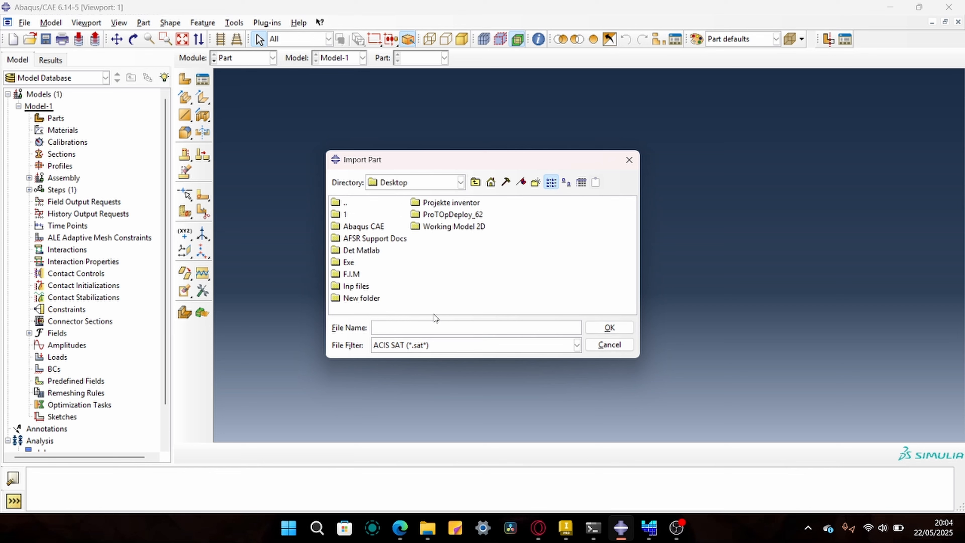
# Filter for IGES files and import Bearing_Bracket_Assy.igs as a part with conversion to analytical representation and stitch tolerance 1.
pyautogui.click(449, 346)
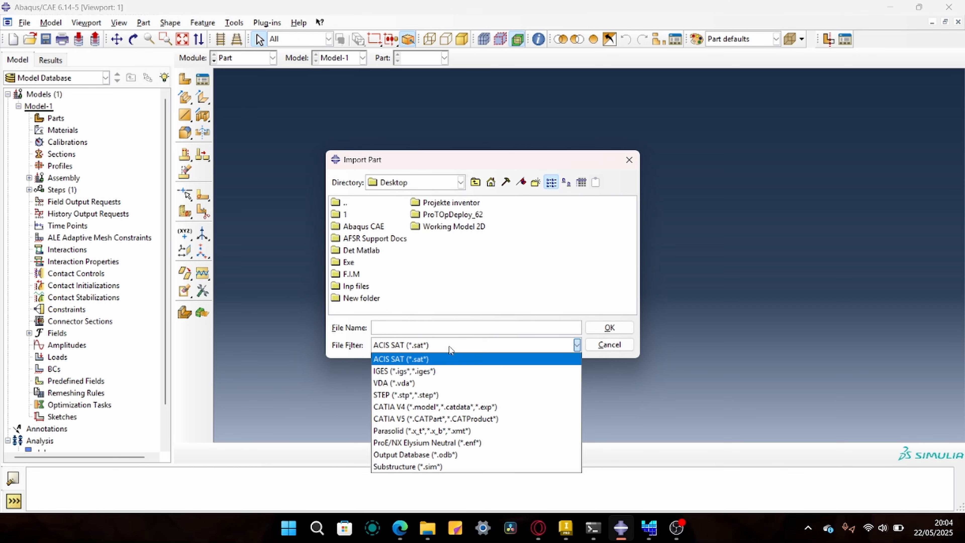
pyautogui.click(411, 373)
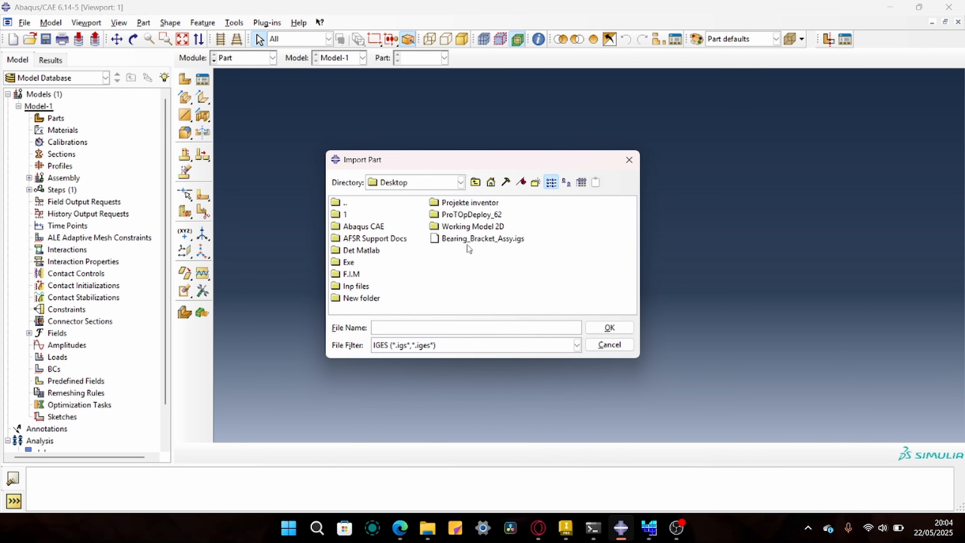
pyautogui.click(472, 240)
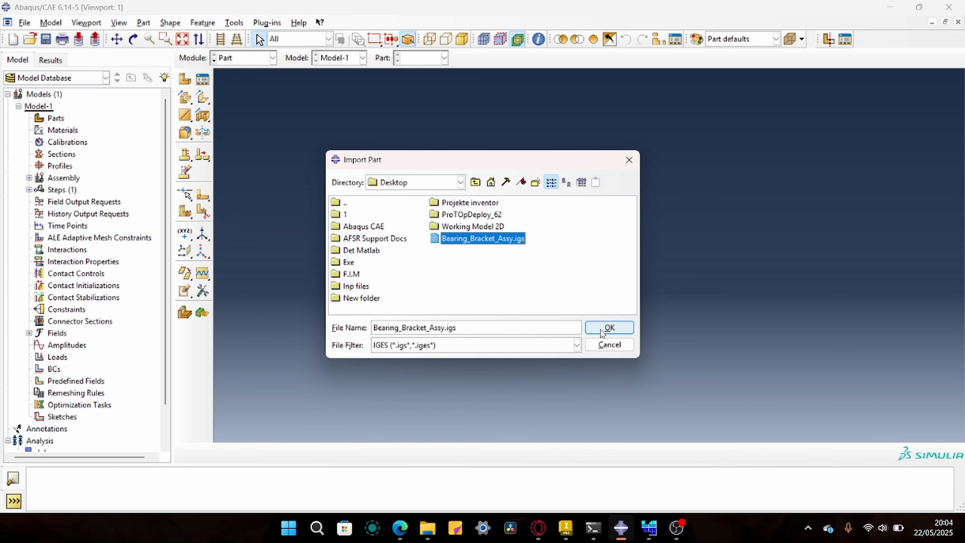
pyautogui.click(609, 328)
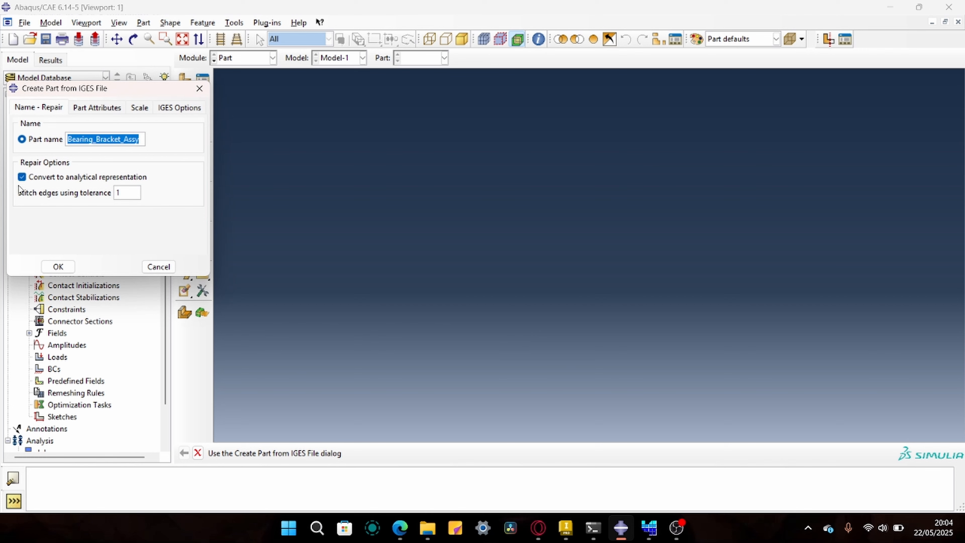
pyautogui.click(58, 266)
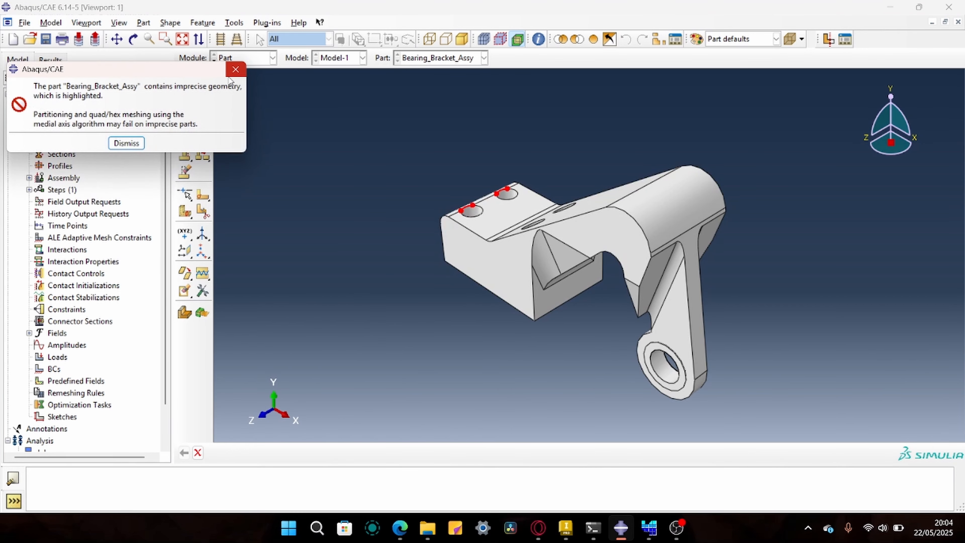
pyautogui.click(235, 70)
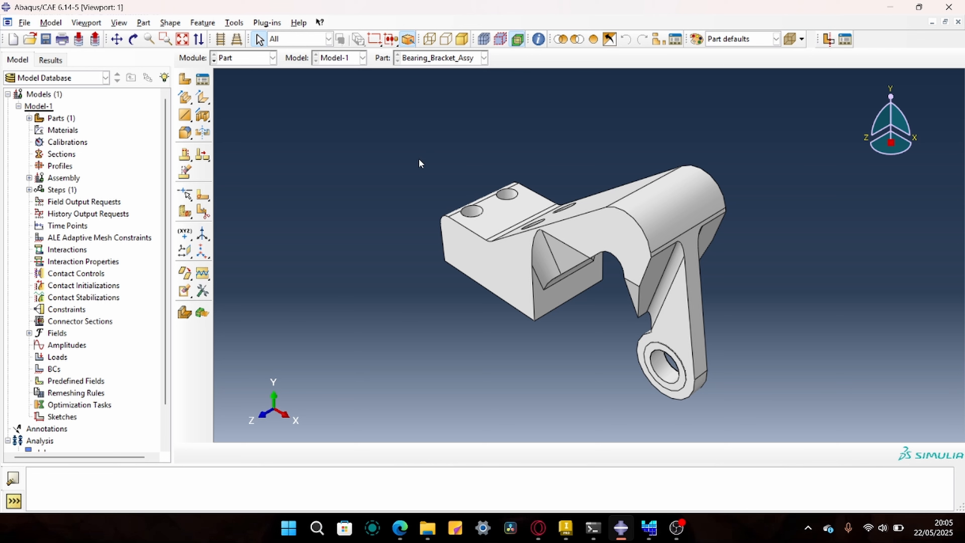
# Examine the imported bracket and its bearing end, and rotate the part to inspect the four bolt holes in its base.
pyautogui.moveTo(405, 105); pyautogui.dragTo(777, 409)
pyautogui.click(577, 388)
pyautogui.moveTo(634, 331); pyautogui.dragTo(684, 391)
pyautogui.click(543, 378)
pyautogui.click(133, 38)
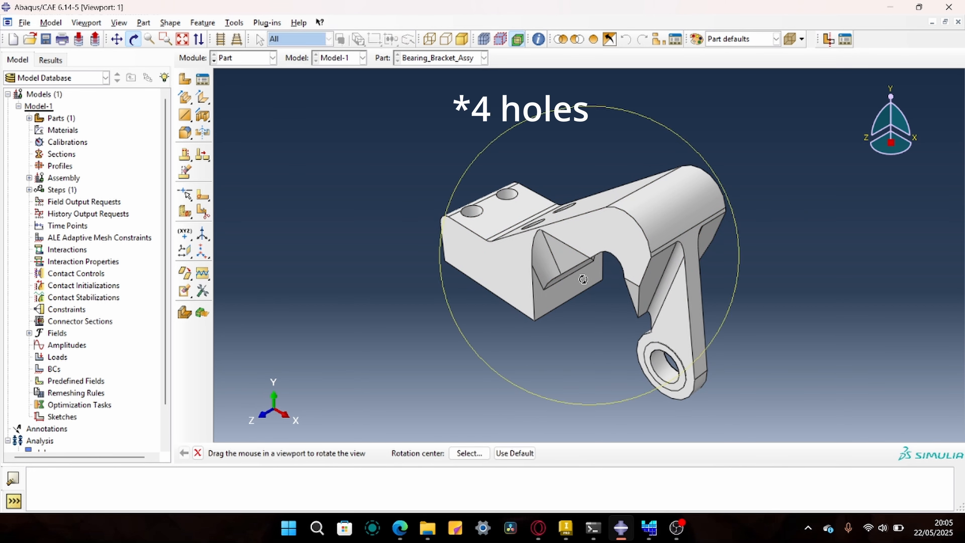
pyautogui.moveTo(583, 279); pyautogui.dragTo(551, 259)
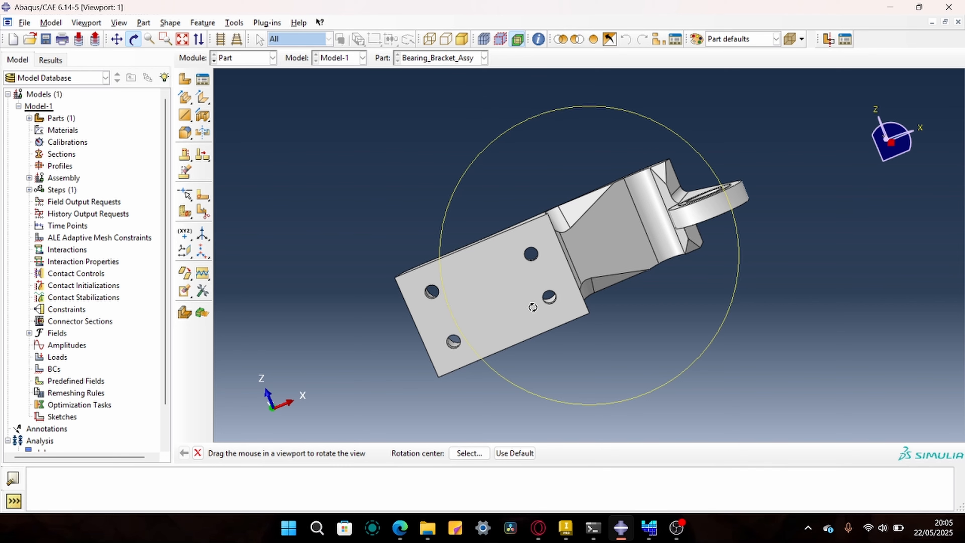
# Start a sketched face partition on the flat side face of the bearing lug, with the reference edge vertical and on the right.
pyautogui.moveTo(573, 209); pyautogui.dragTo(575, 388)
pyautogui.moveTo(592, 248); pyautogui.dragTo(684, 239)
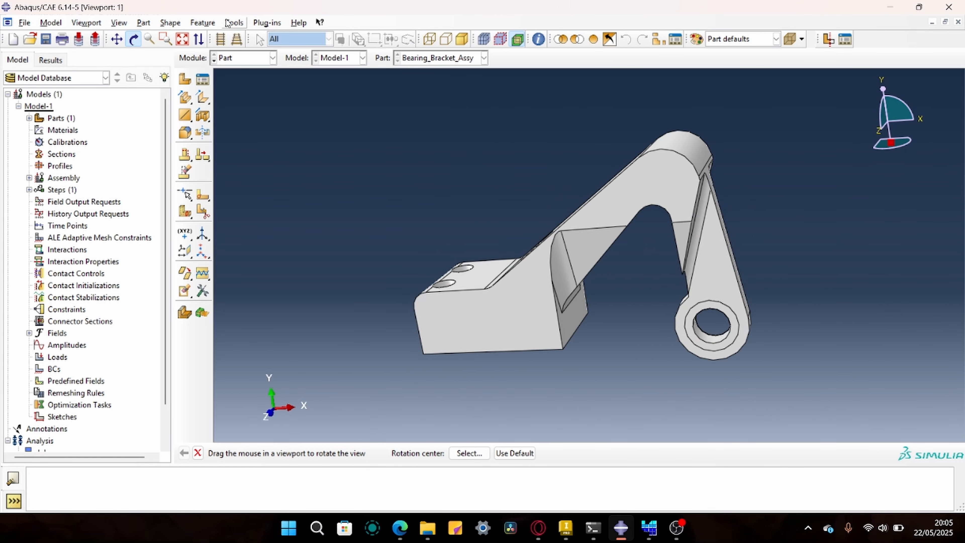
pyautogui.click(131, 40)
pyautogui.click(235, 23)
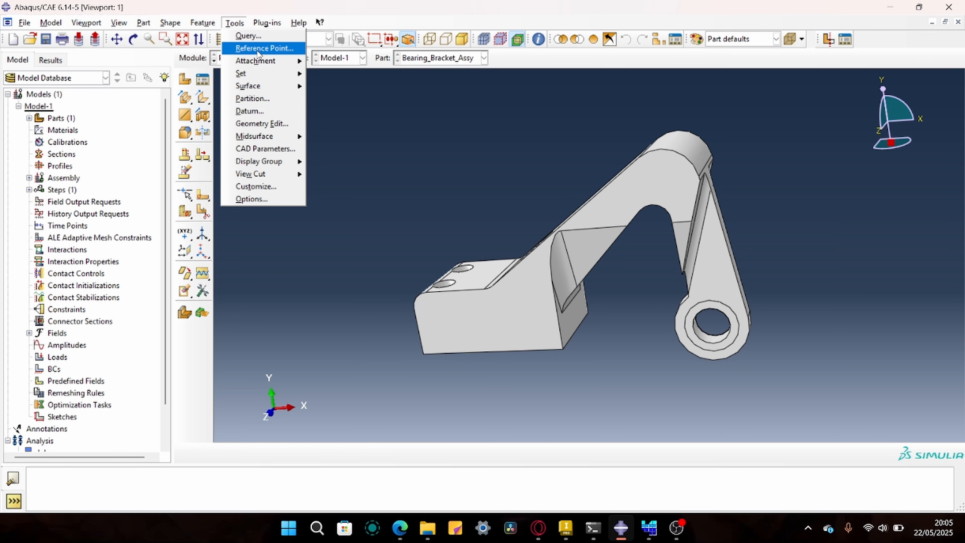
pyautogui.click(252, 98)
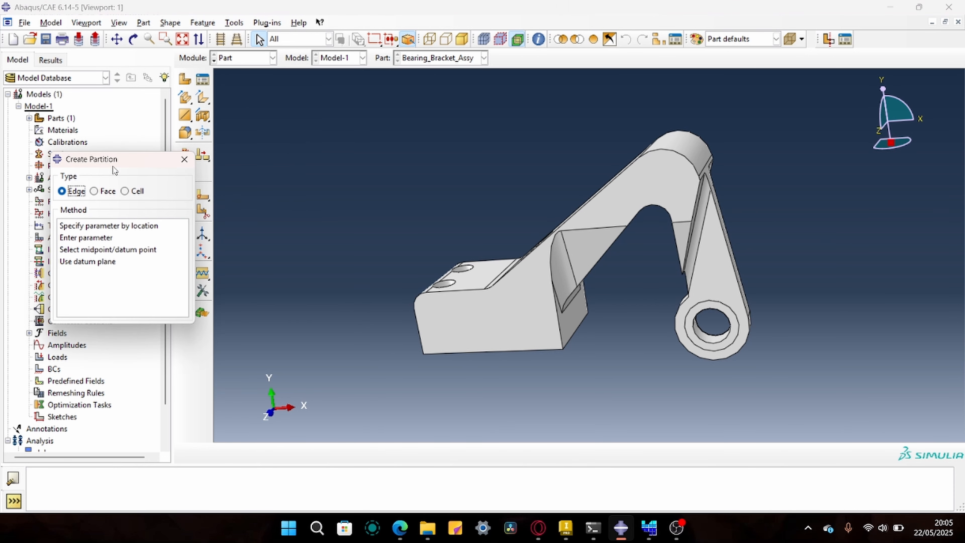
pyautogui.moveTo(114, 163); pyautogui.dragTo(187, 163)
pyautogui.click(174, 193)
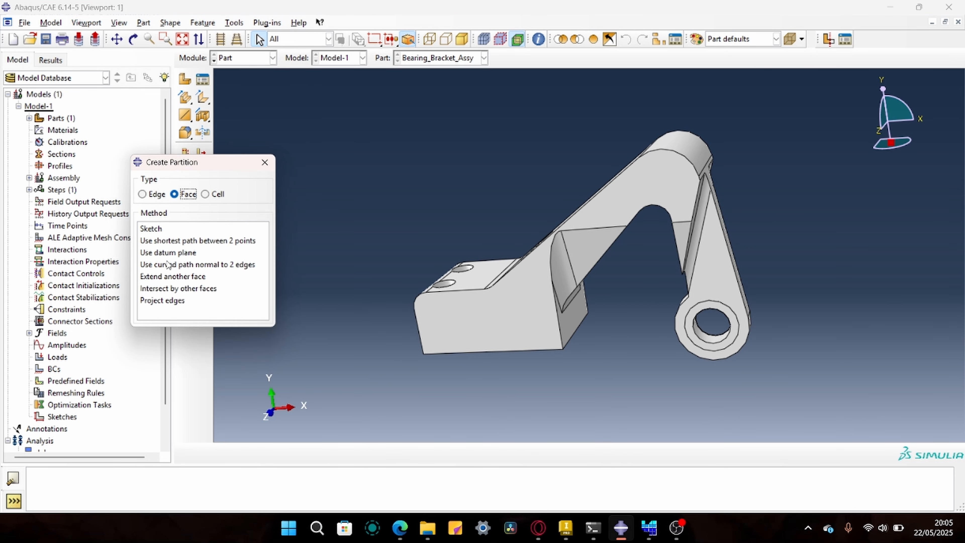
pyautogui.click(151, 229)
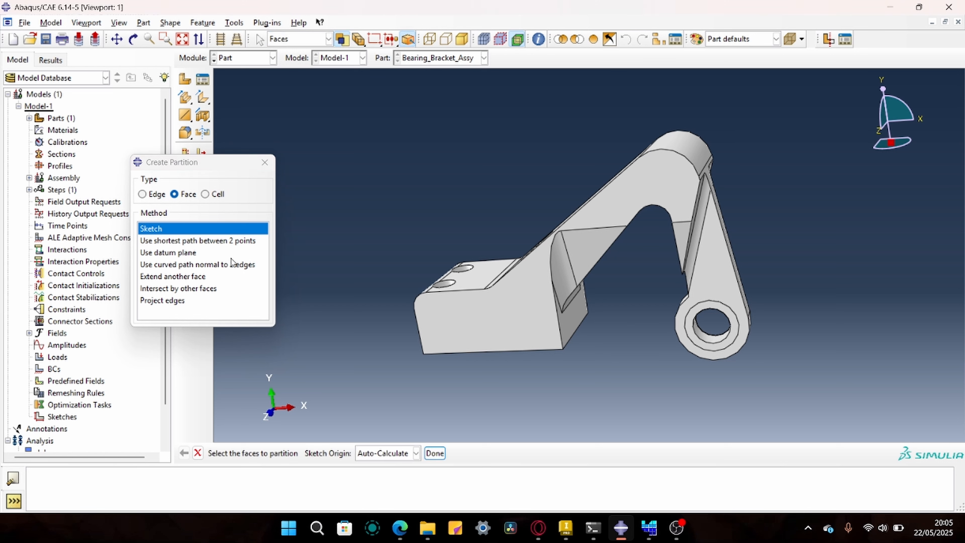
pyautogui.click(702, 294)
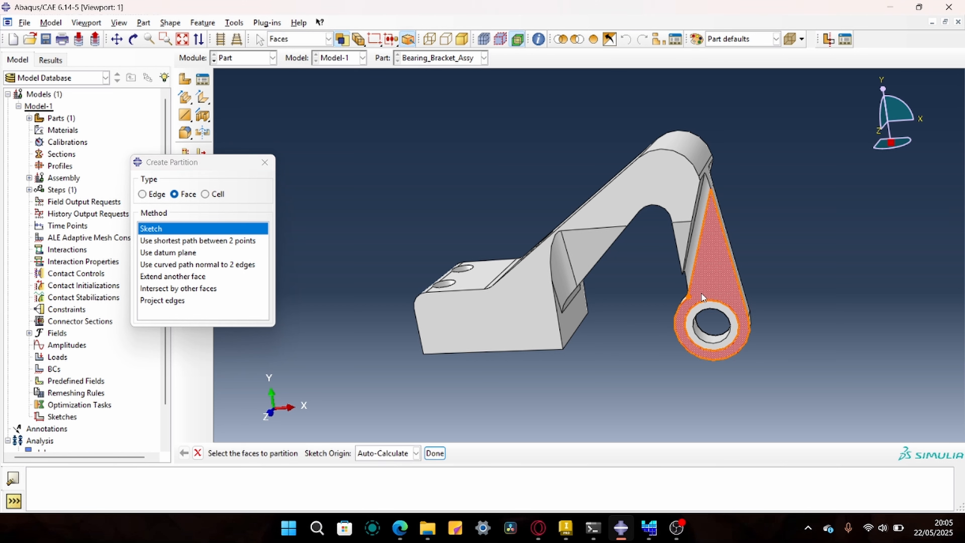
pyautogui.click(435, 453)
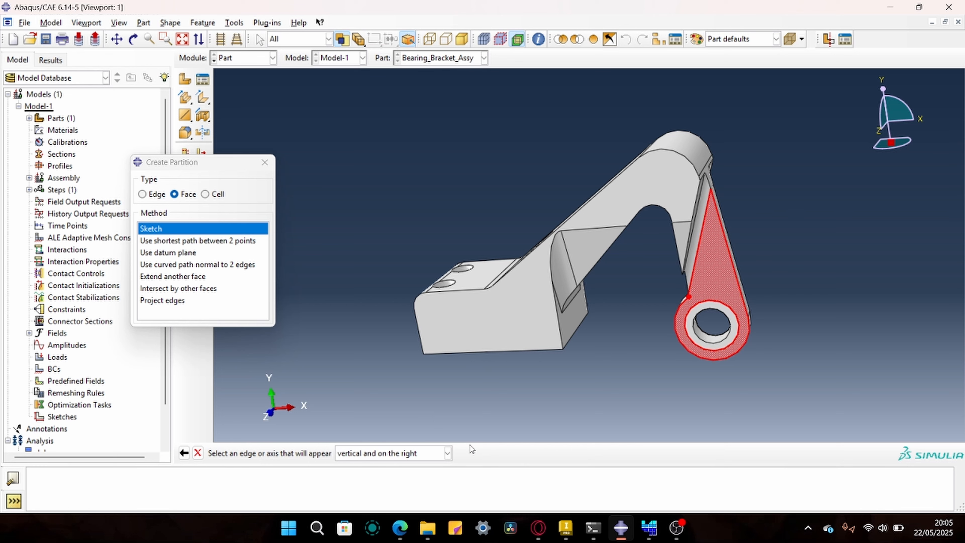
pyautogui.click(671, 297)
# Sketch a circle concentric with the bearing bore along the lug's rounded outer edge and complete the face partition.
pyautogui.click(184, 98)
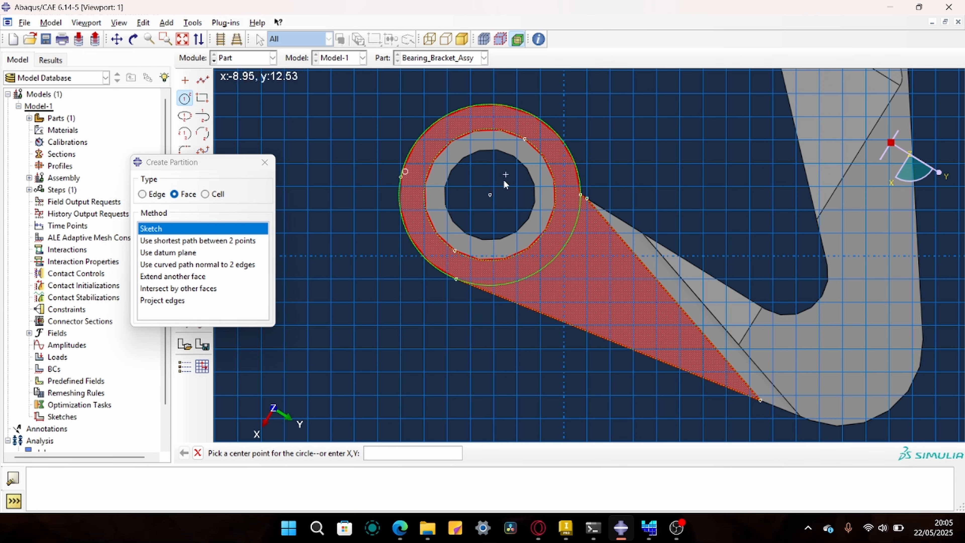
pyautogui.click(347, 378)
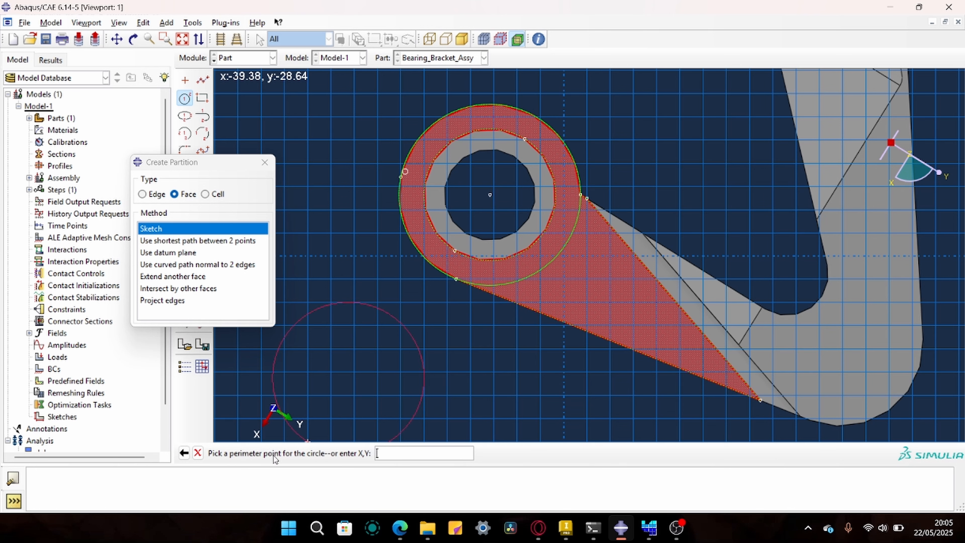
pyautogui.click(198, 452)
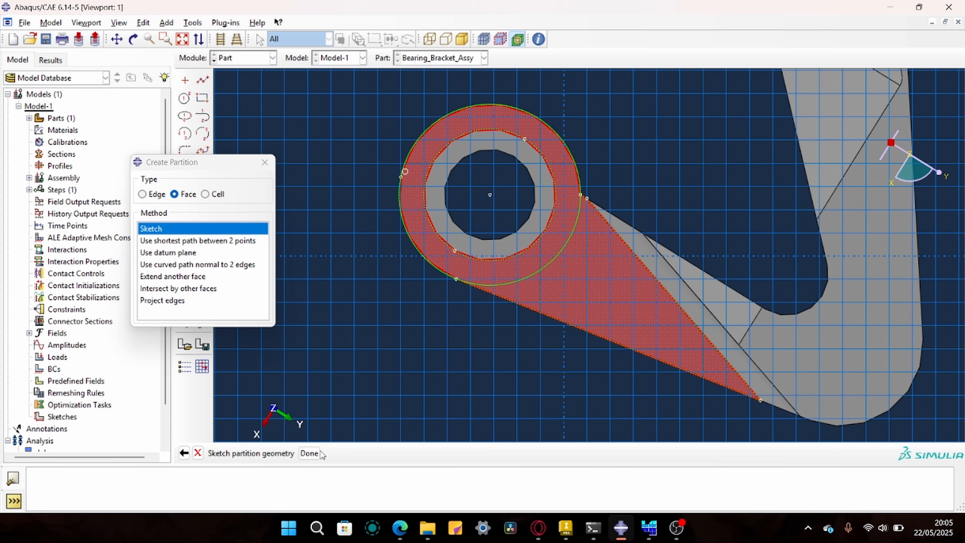
pyautogui.click(309, 453)
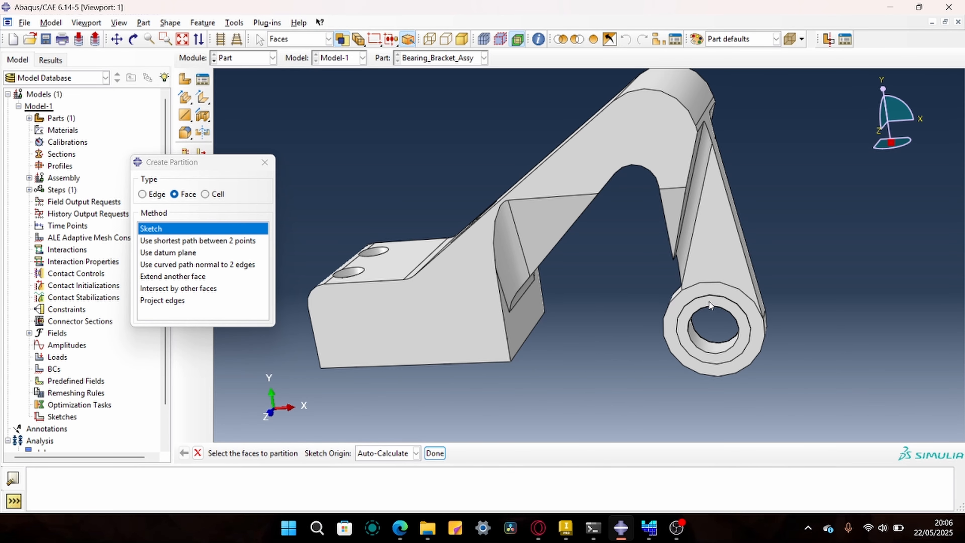
# Partition the bracket cell by extruding the new upper arc around the bearing eye along the lug's straight thickness edge.
pyautogui.scroll(-1, 710, 304)
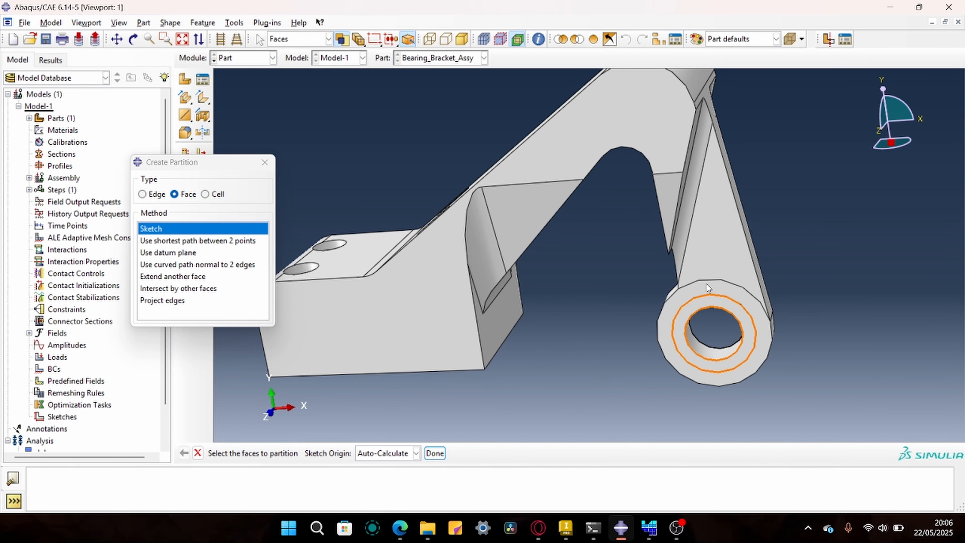
pyautogui.click(205, 195)
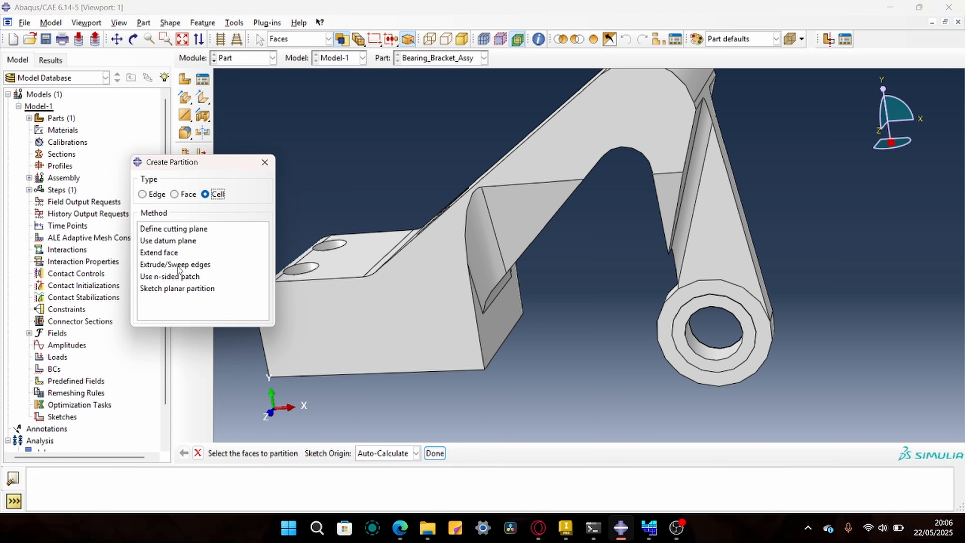
pyautogui.click(194, 266)
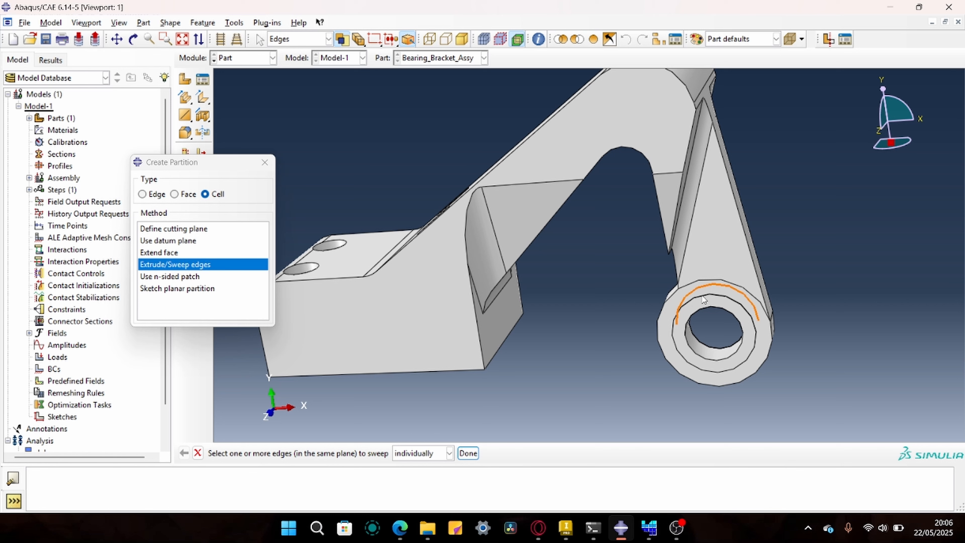
pyautogui.click(715, 284)
pyautogui.click(467, 453)
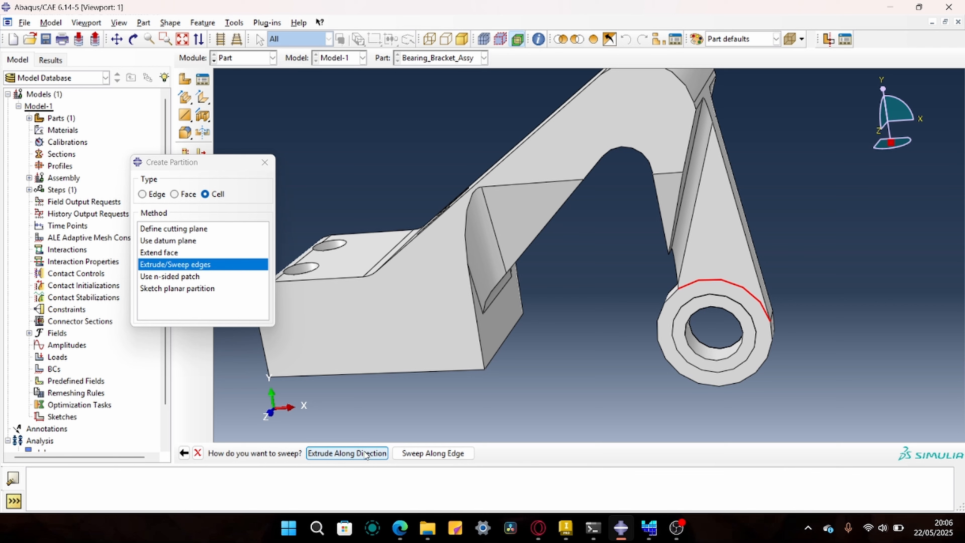
pyautogui.click(344, 454)
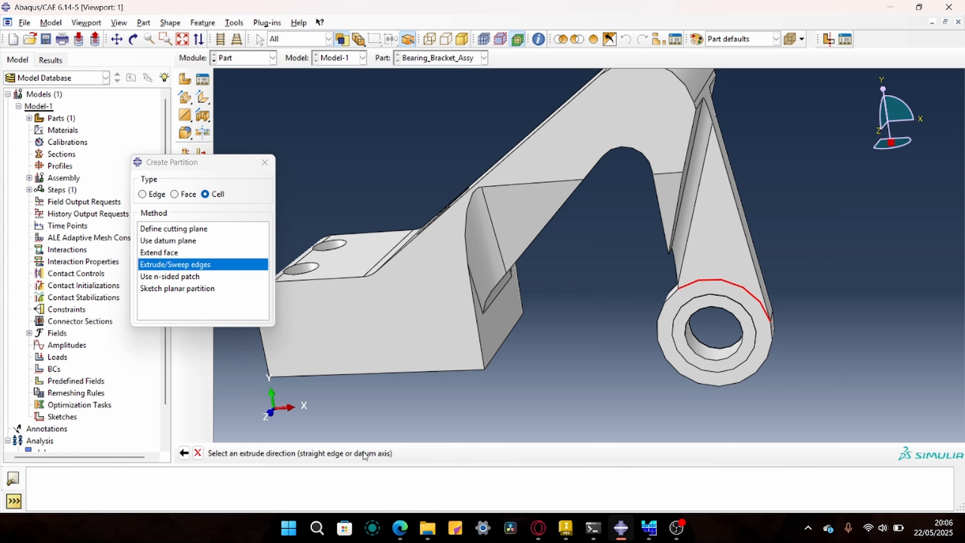
pyautogui.click(133, 39)
pyautogui.moveTo(606, 311); pyautogui.dragTo(665, 340)
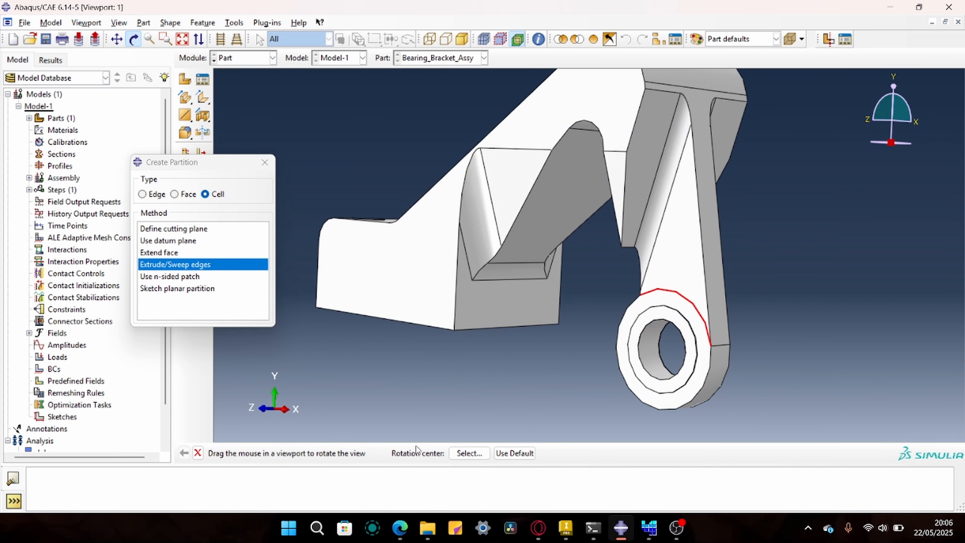
pyautogui.click(135, 38)
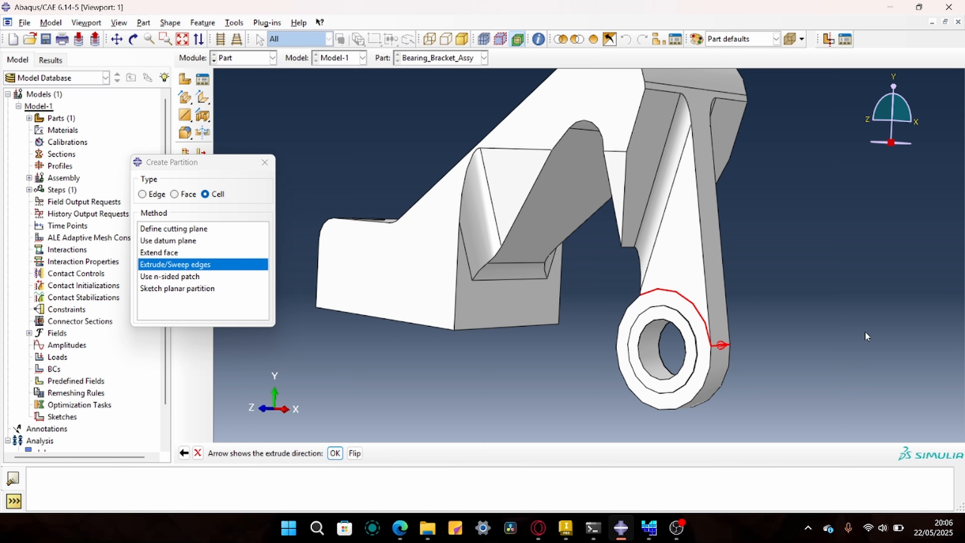
pyautogui.click(334, 453)
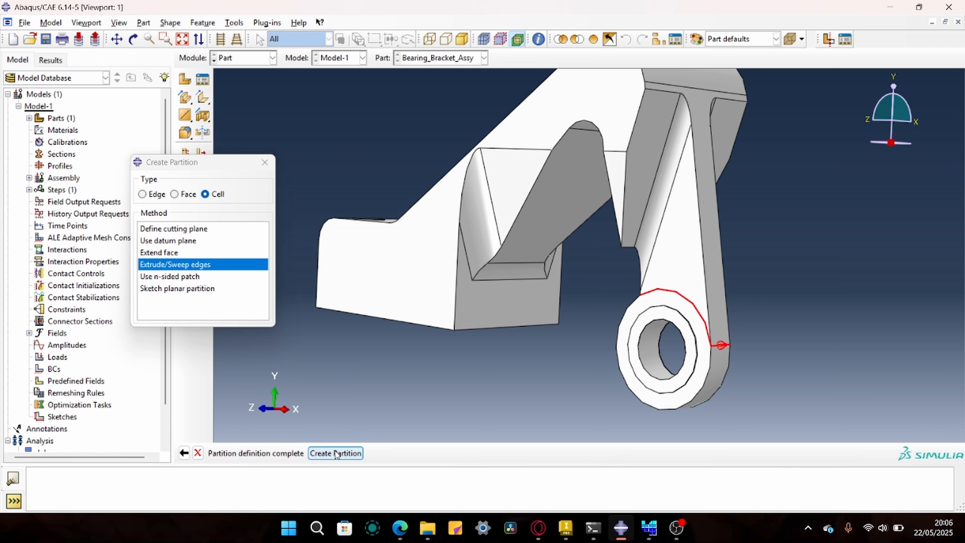
pyautogui.click(335, 453)
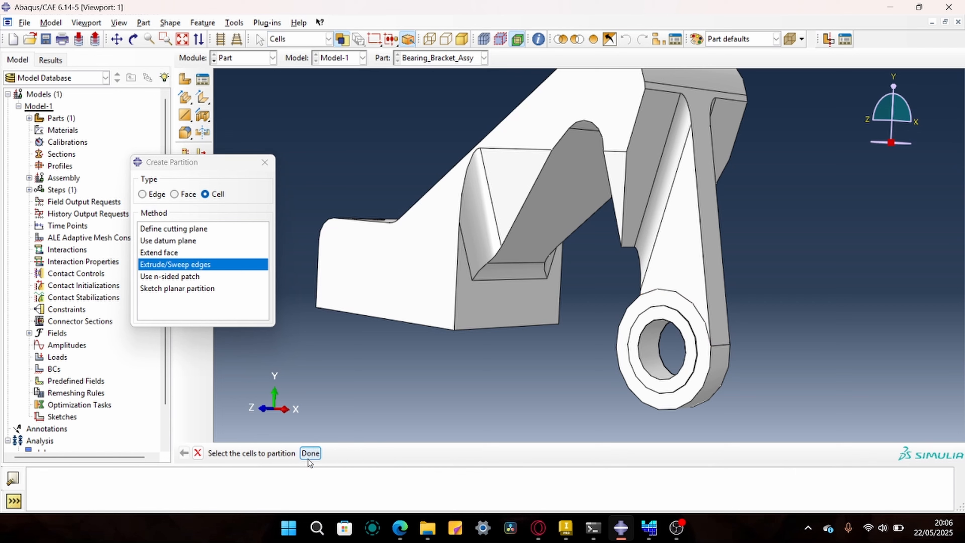
pyautogui.click(309, 453)
# Start a sketched face partition on the ring-shaped counterbore seats of all four bolt holes, with the reference edge vertical and on the right.
pyautogui.click(133, 39)
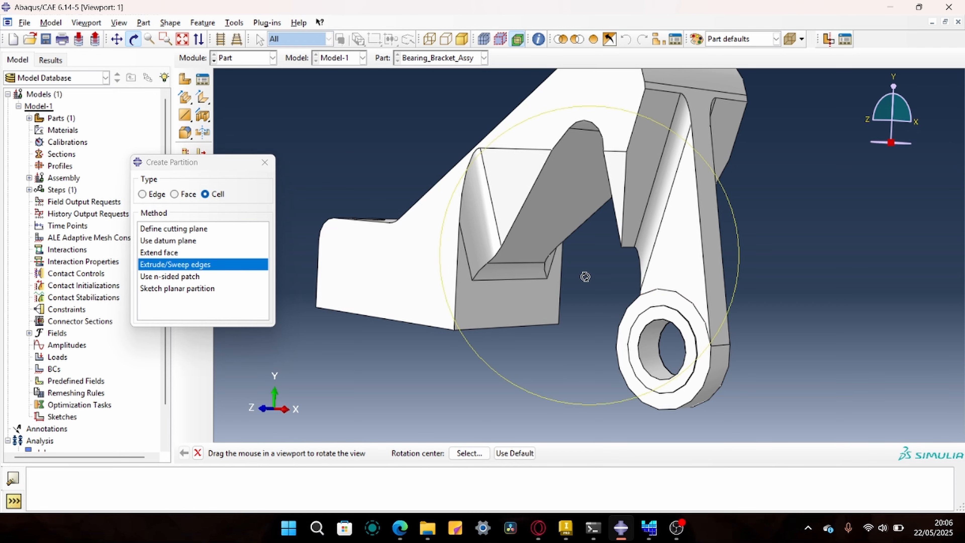
pyautogui.moveTo(585, 277); pyautogui.dragTo(436, 237)
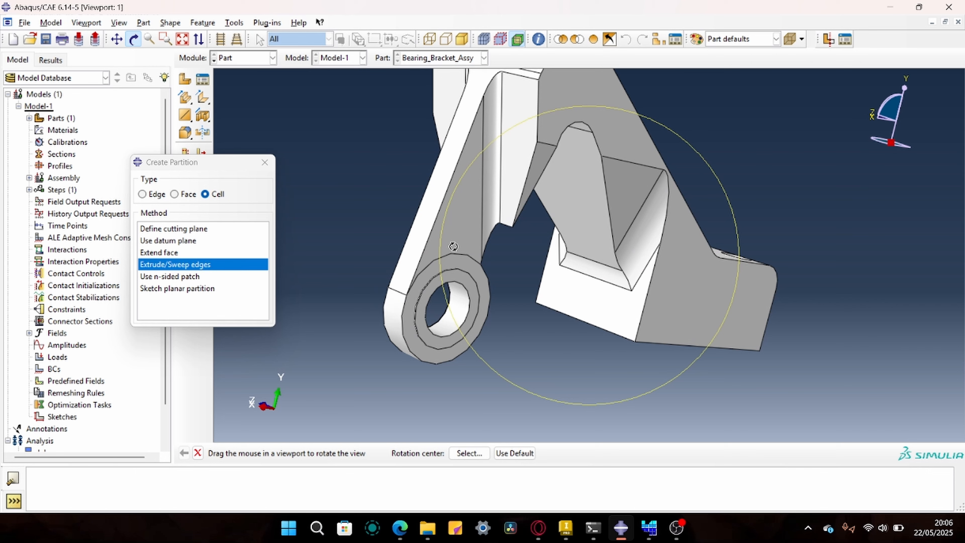
pyautogui.moveTo(462, 247); pyautogui.dragTo(616, 305)
pyautogui.moveTo(521, 288); pyautogui.dragTo(595, 363)
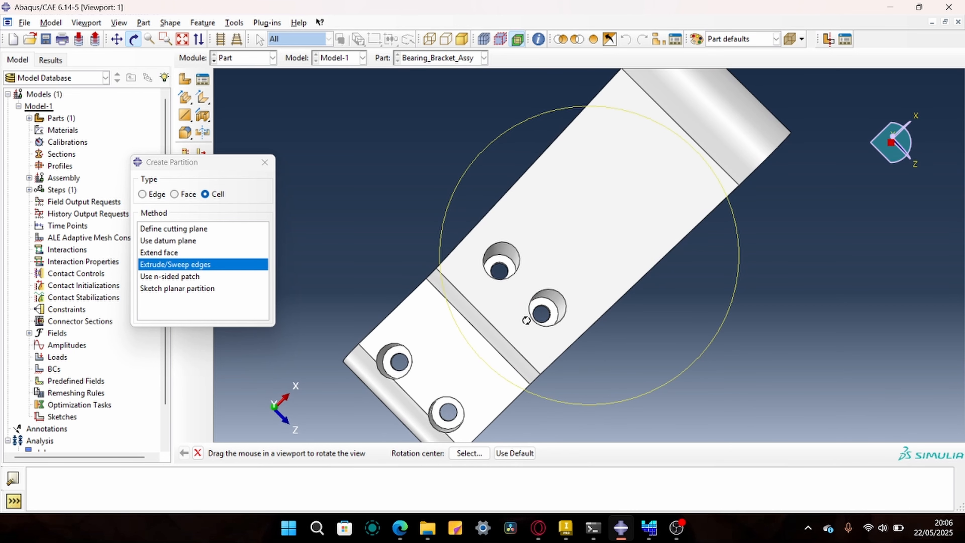
pyautogui.moveTo(487, 328)
pyautogui.mouseDown()
pyautogui.moveTo(476, 336)
pyautogui.moveTo(503, 325)
pyautogui.mouseUp()
pyautogui.click(174, 193)
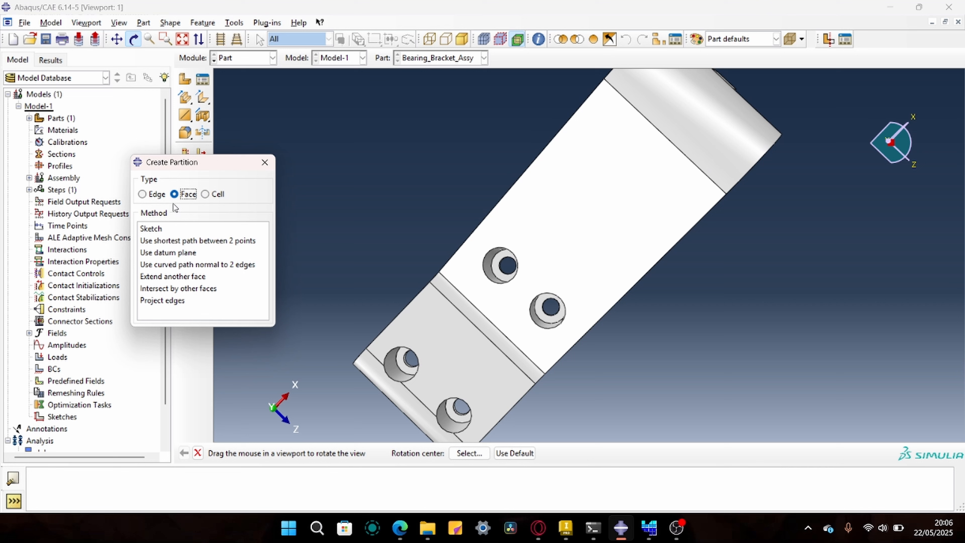
pyautogui.click(159, 228)
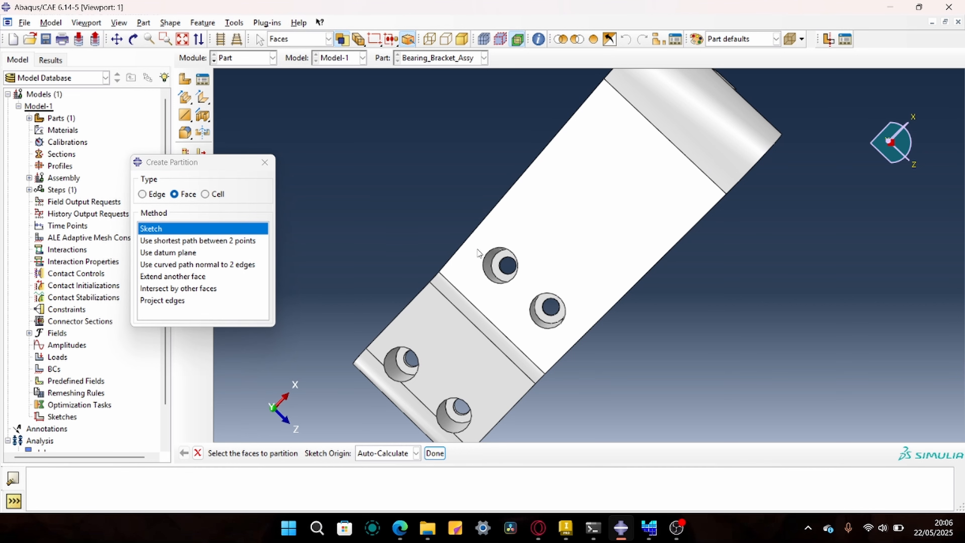
pyautogui.click(502, 260)
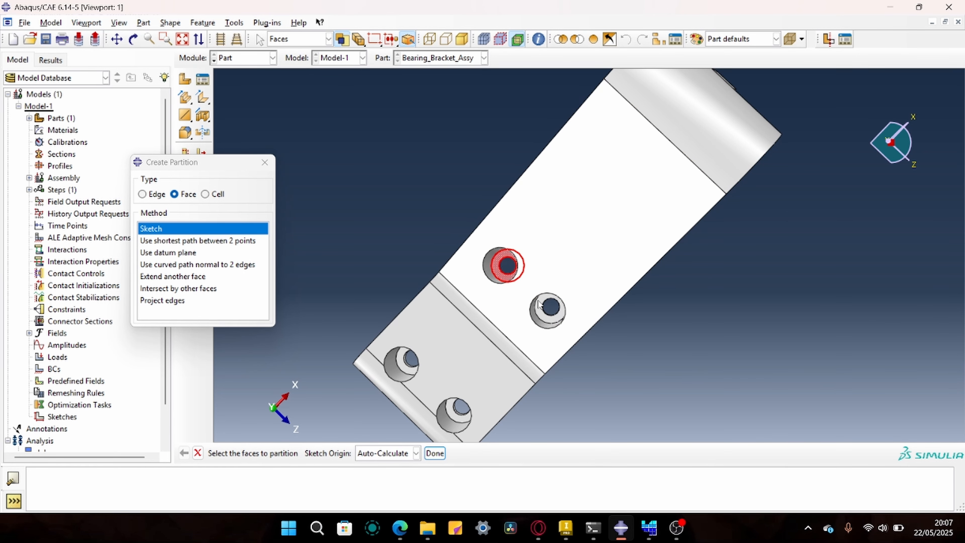
pyautogui.keyDown('shift'); pyautogui.click(541, 309); pyautogui.keyUp('shift')
pyautogui.keyDown('shift'); pyautogui.click(400, 372); pyautogui.keyUp('shift')
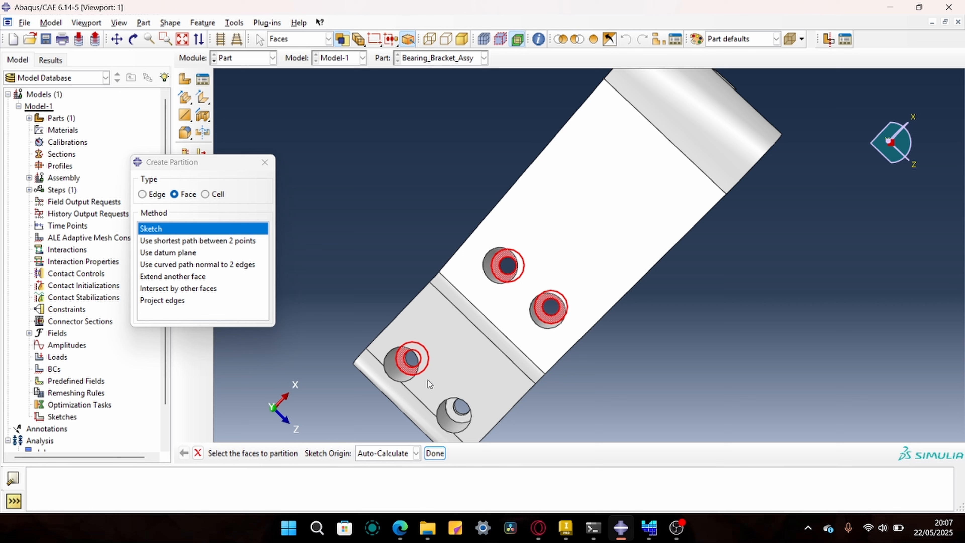
pyautogui.keyDown('shift'); pyautogui.click(454, 413); pyautogui.keyUp('shift')
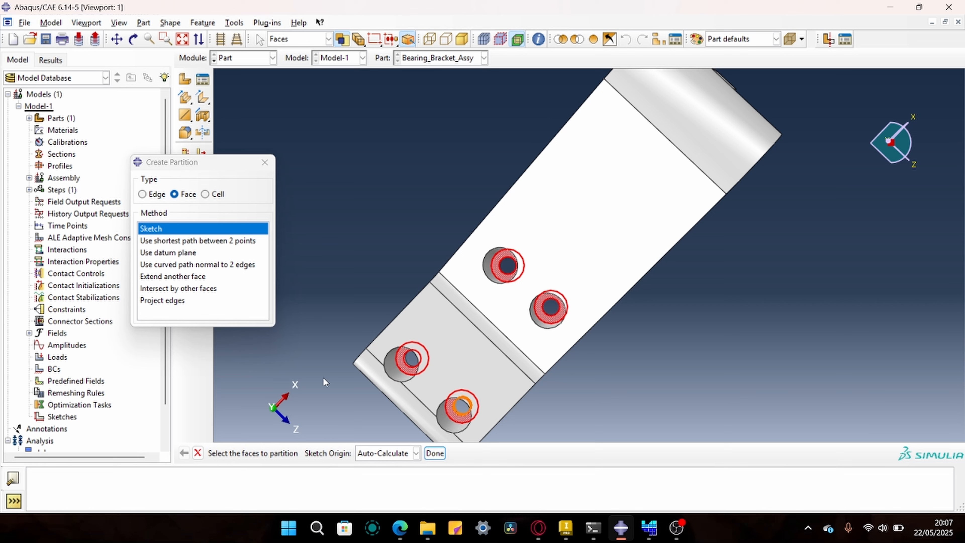
pyautogui.click(435, 453)
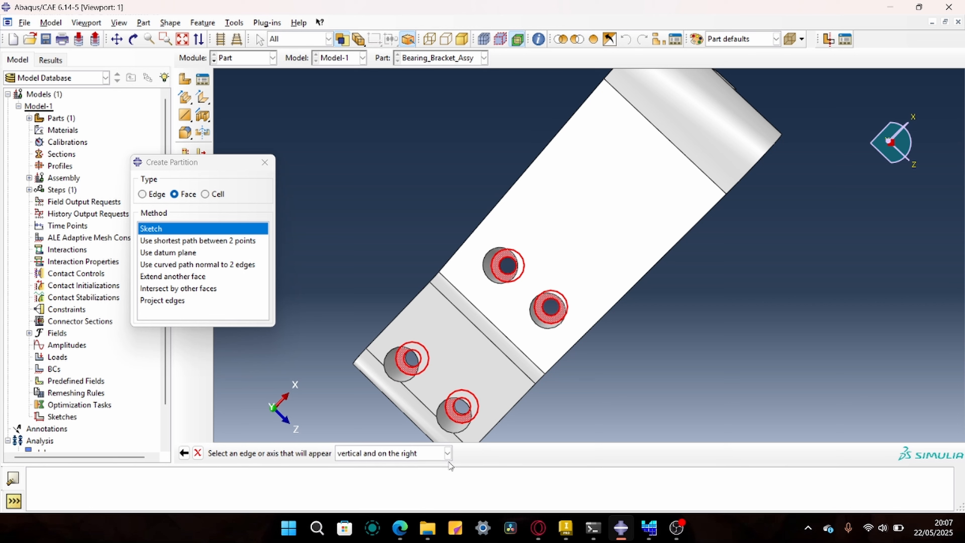
pyautogui.click(403, 363)
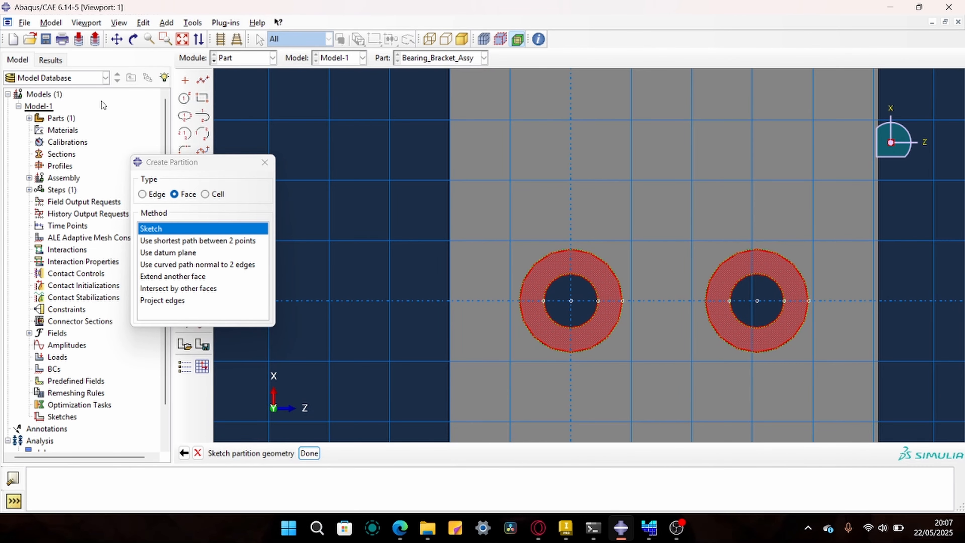
# Sketch concentric circles along the outer edges of the counterbore seats of the two bolt holes nearest the bracket arm.
pyautogui.moveTo(209, 163); pyautogui.dragTo(80, 154)
pyautogui.click(185, 99)
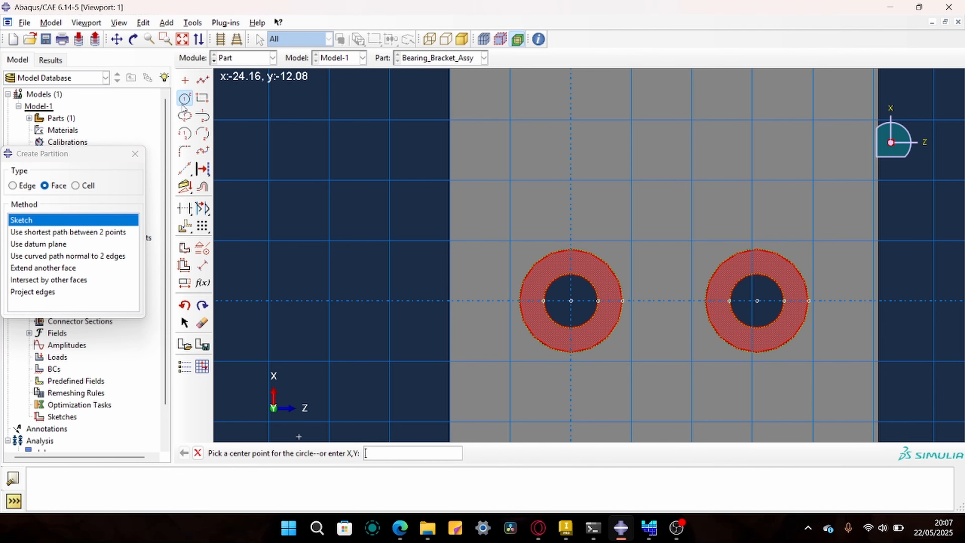
pyautogui.click(571, 301)
pyautogui.click(603, 340)
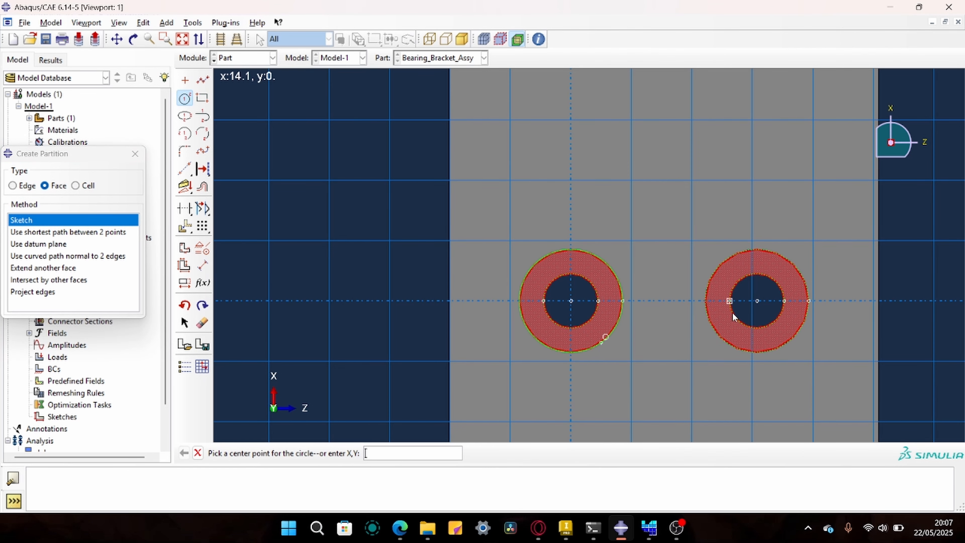
pyautogui.click(757, 300)
pyautogui.click(756, 345)
# Sketch matching concentric circles on the two bolt hole seats at the base's far end and complete the face partition.
pyautogui.scroll(-3, 756, 346)
pyautogui.keyDown('ctrl'); pyautogui.keyDown('alt'); pyautogui.moveTo(721, 433); pyautogui.dragTo(715, 275, button='middle'); pyautogui.keyUp('alt'); pyautogui.keyUp('ctrl')
pyautogui.click(581, 309)
pyautogui.click(572, 334)
pyautogui.click(698, 309)
pyautogui.click(703, 337)
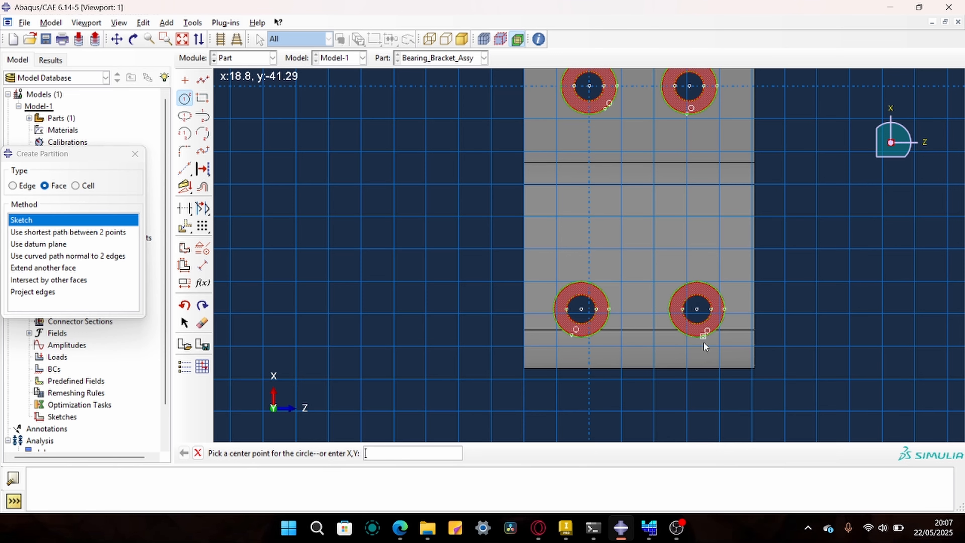
pyautogui.scroll(-1, 486, 244)
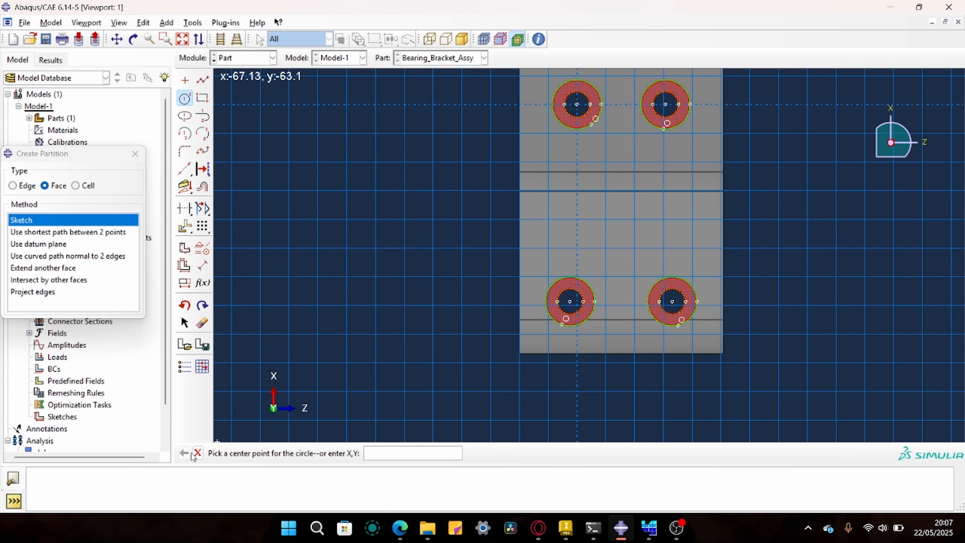
pyautogui.click(195, 453)
pyautogui.click(311, 453)
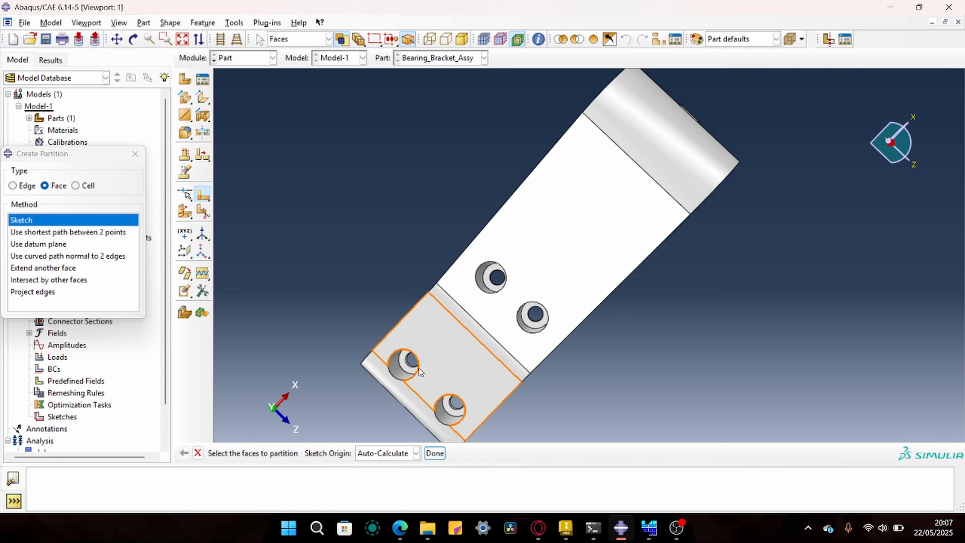
# Start an Extrude/Sweep edges cell partition on the bracket's main cell.
pyautogui.scroll(2, 420, 372)
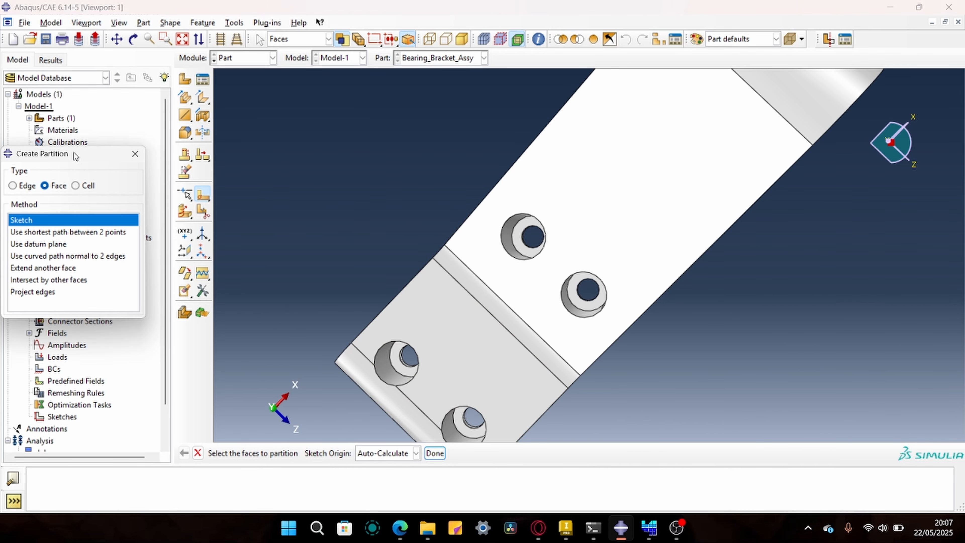
pyautogui.moveTo(75, 154); pyautogui.dragTo(166, 136)
pyautogui.click(173, 168)
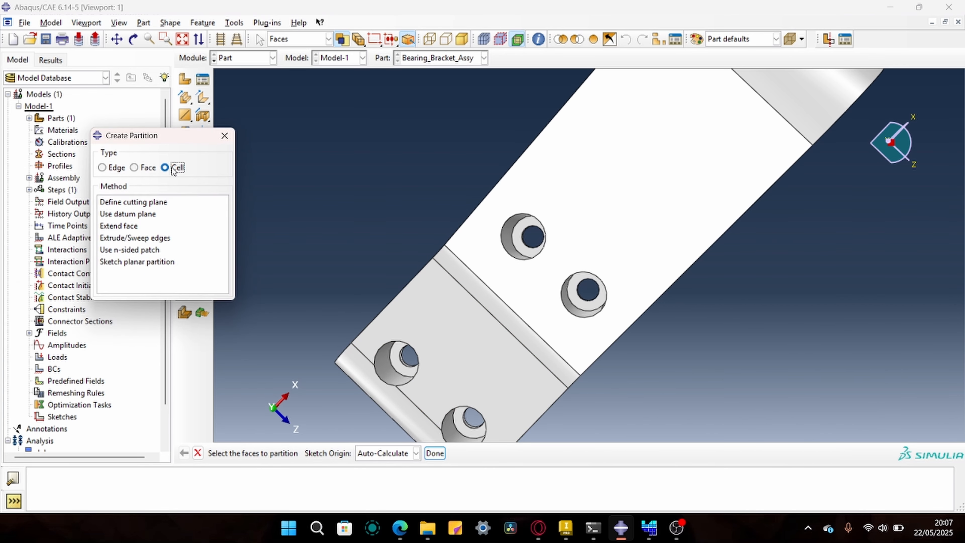
pyautogui.click(126, 239)
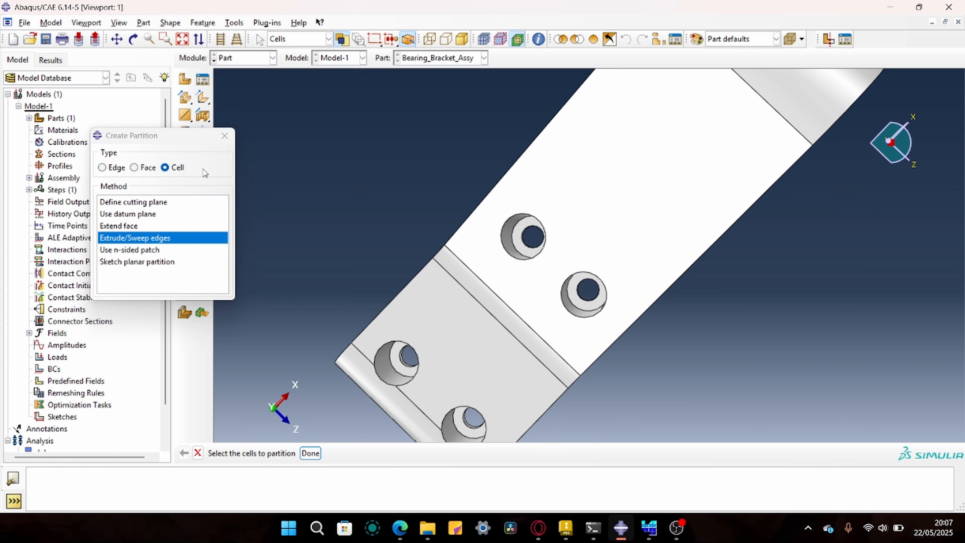
pyautogui.moveTo(186, 147); pyautogui.dragTo(119, 148)
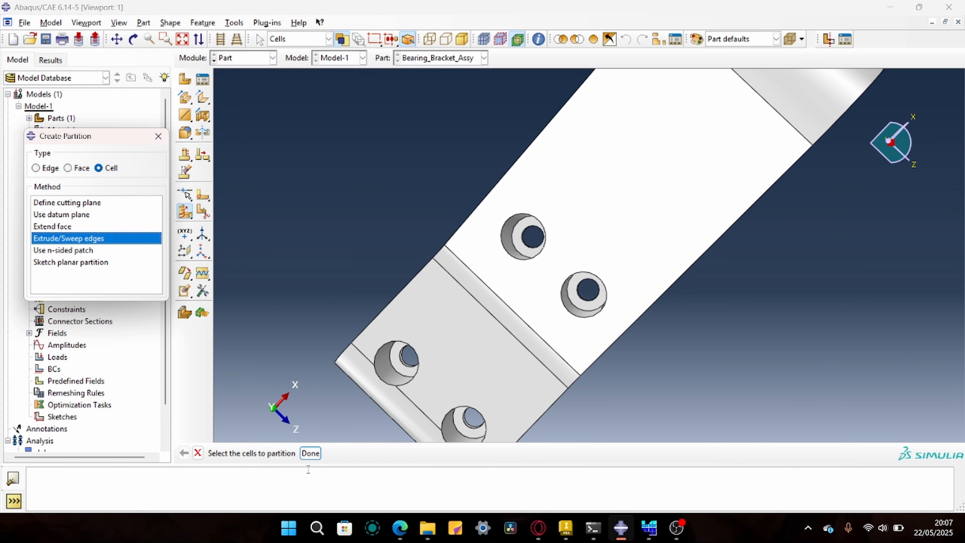
pyautogui.click(526, 289)
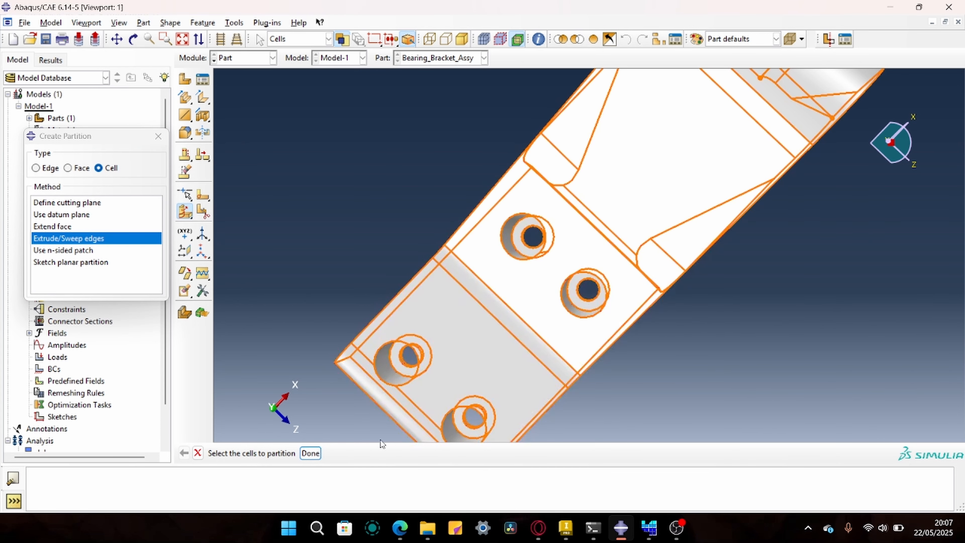
pyautogui.click(311, 453)
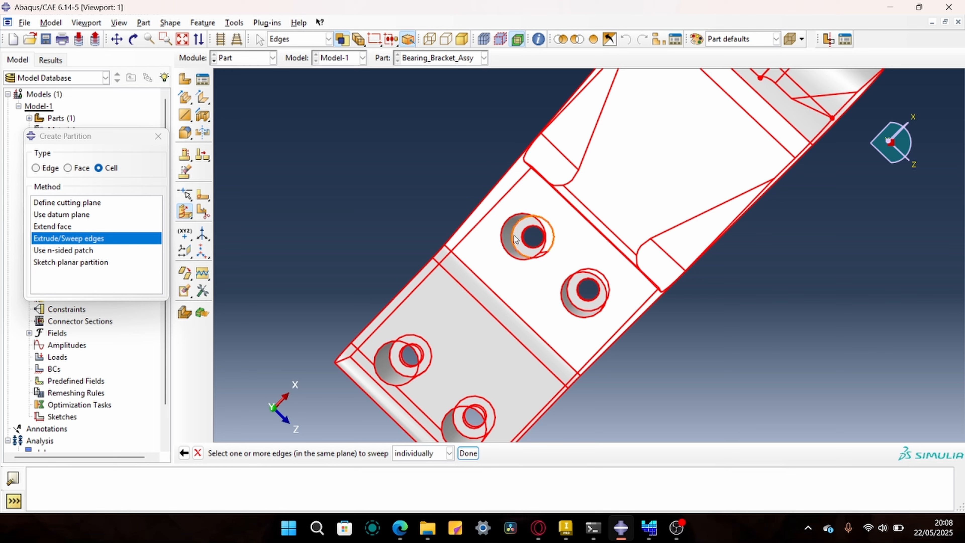
# Partition the cell by extruding the outer seat circle of the arm-side bolt hole on the negative Z side along the base's straight thickness edge.
pyautogui.click(521, 246)
pyautogui.click(133, 39)
pyautogui.moveTo(525, 262); pyautogui.dragTo(286, 110)
pyautogui.click(133, 40)
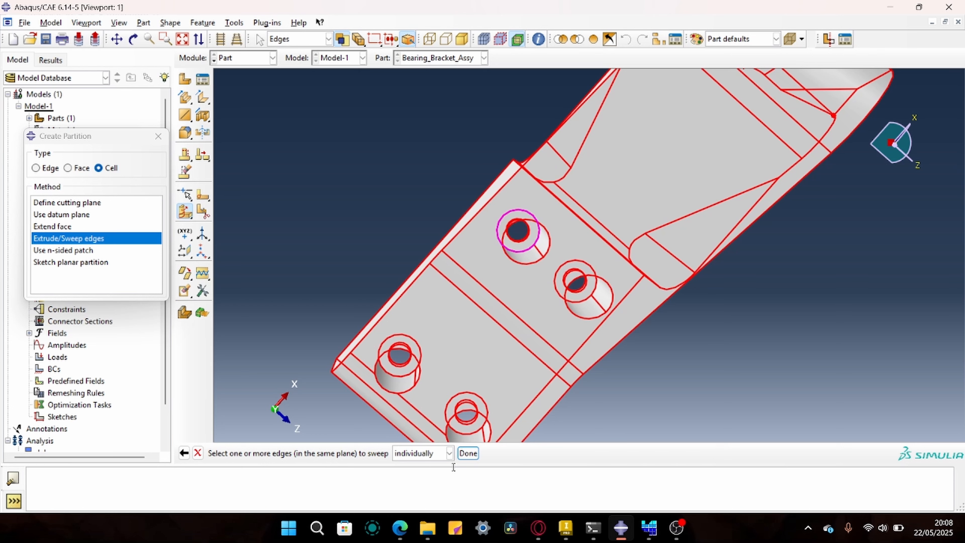
pyautogui.click(468, 453)
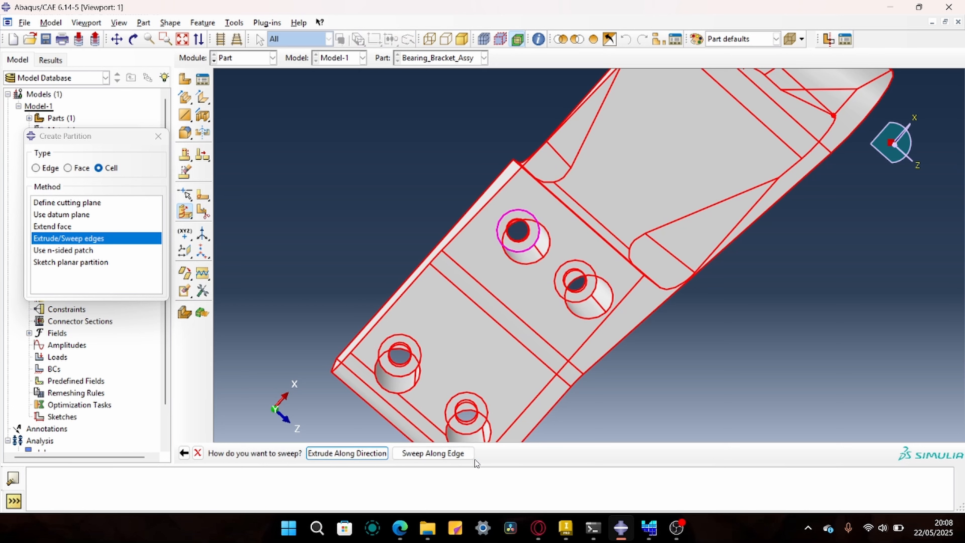
pyautogui.click(363, 453)
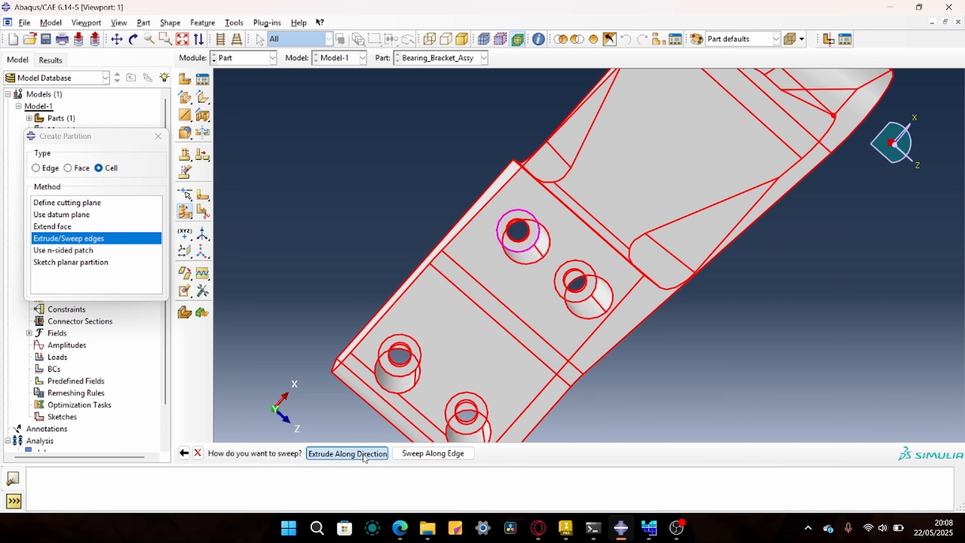
pyautogui.click(132, 39)
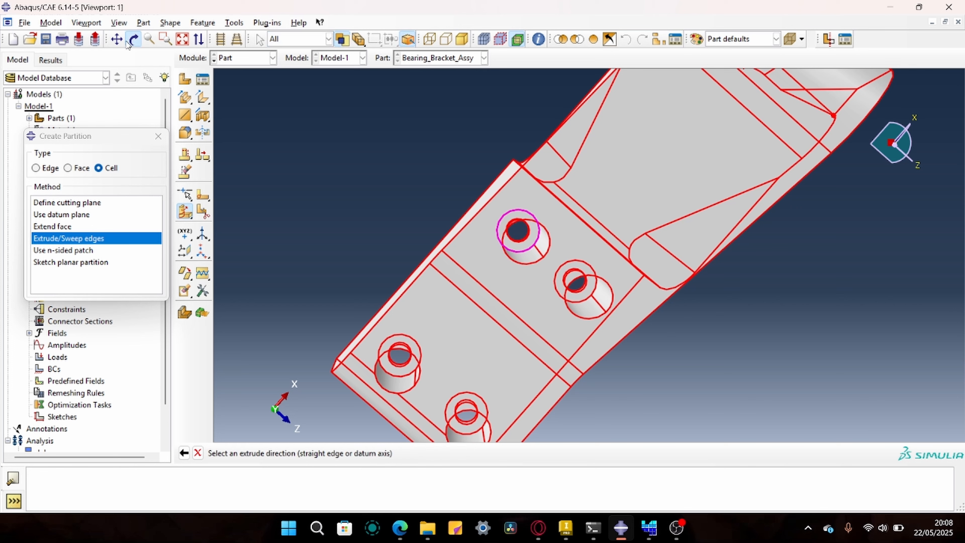
pyautogui.moveTo(475, 185); pyautogui.dragTo(494, 202)
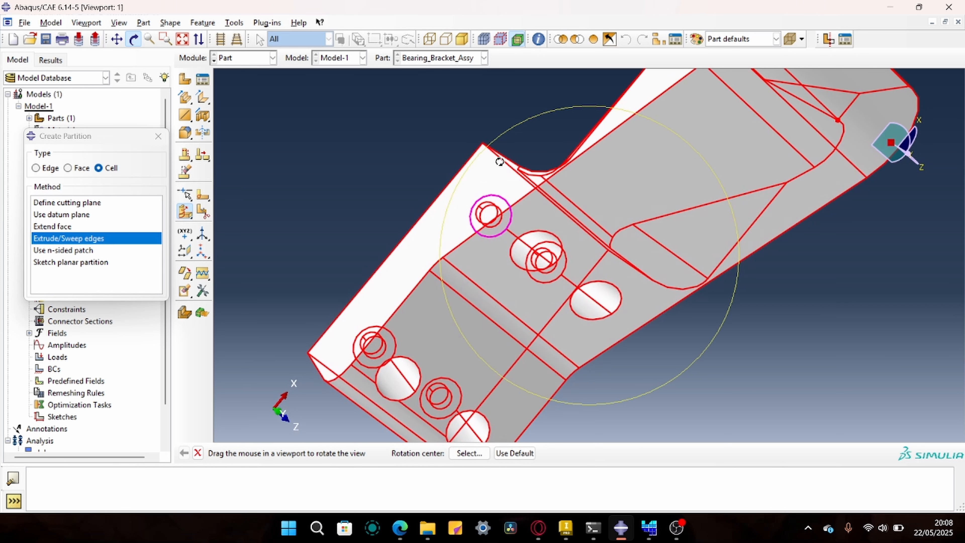
pyautogui.press('Escape')
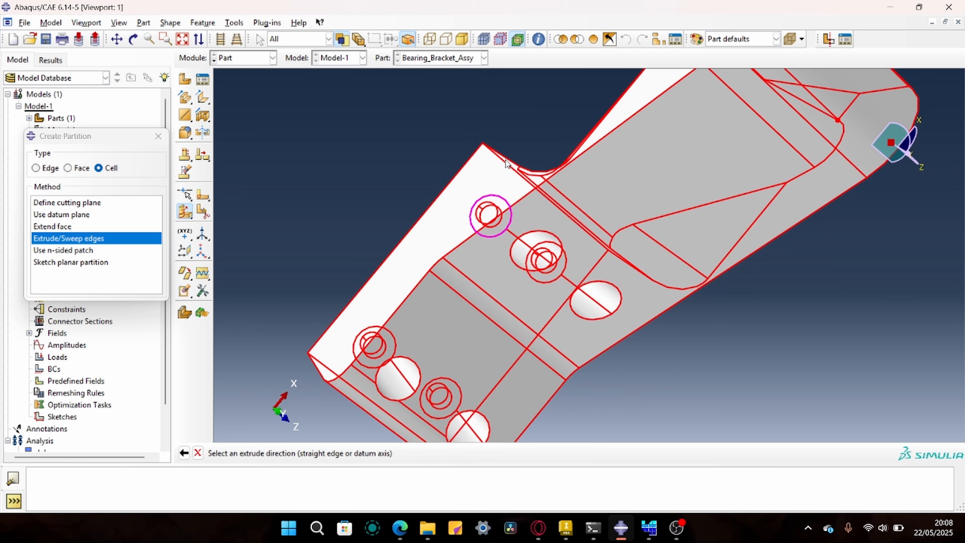
pyautogui.click(506, 164)
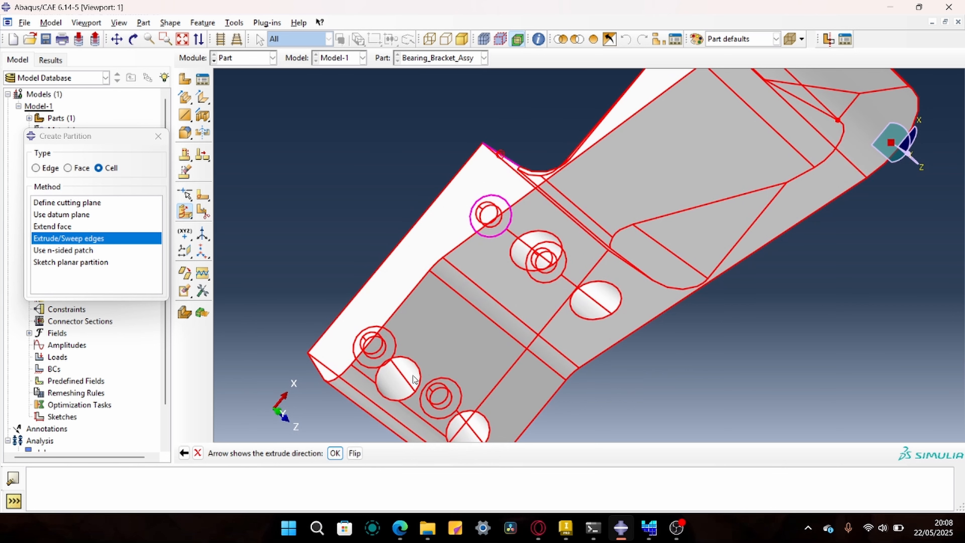
pyautogui.click(337, 456)
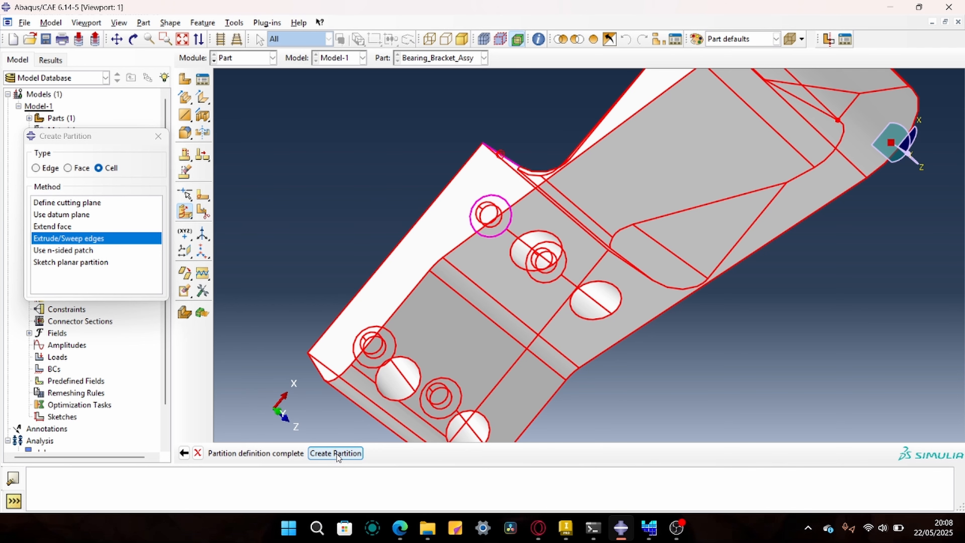
pyautogui.click(335, 453)
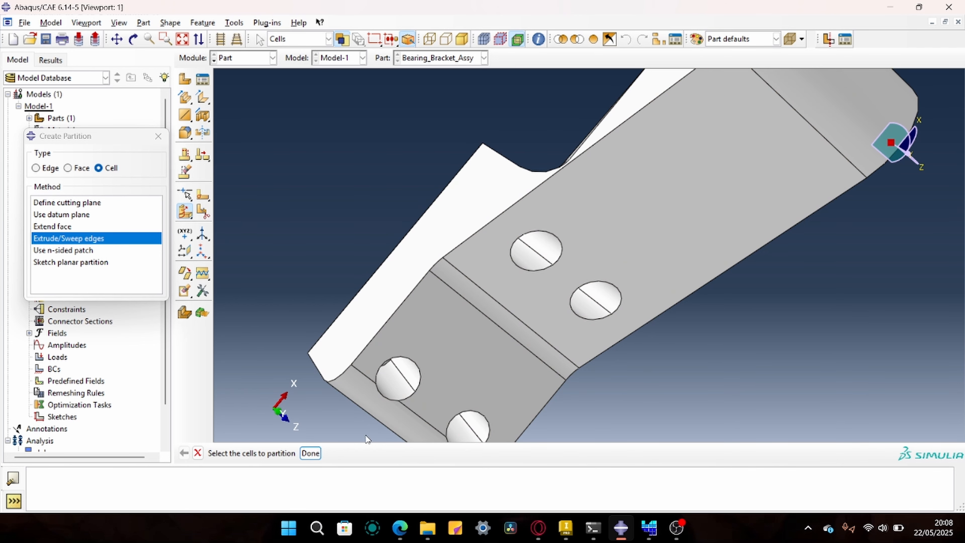
# Partition the bracket cell by extruding the outer seat circle of the other arm-side bolt hole, on the positive Z side, along a straight thickness edge.
pyautogui.click(117, 38)
pyautogui.moveTo(449, 236); pyautogui.dragTo(604, 252)
pyautogui.moveTo(663, 287); pyautogui.dragTo(434, 223)
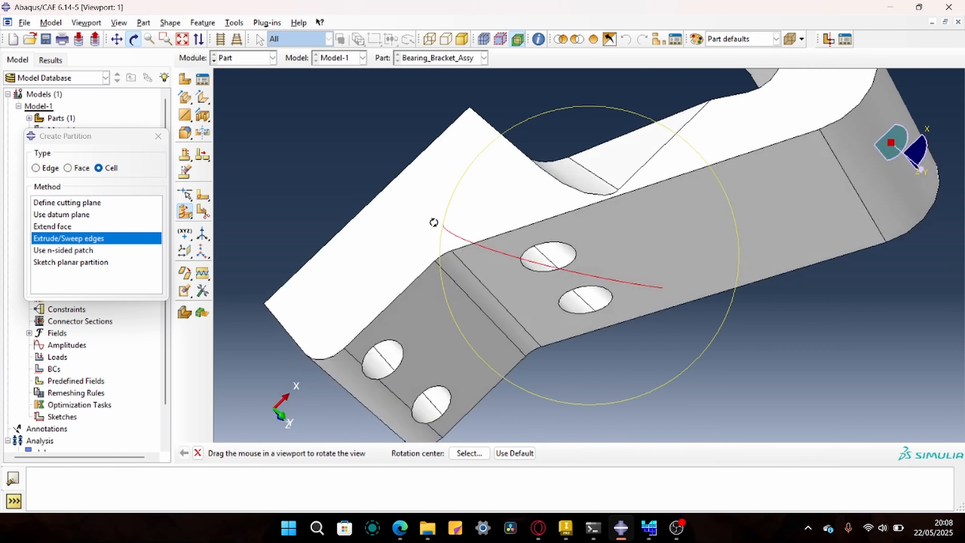
pyautogui.moveTo(620, 330); pyautogui.dragTo(586, 284)
pyautogui.moveTo(652, 339); pyautogui.dragTo(589, 287)
pyautogui.moveTo(565, 257); pyautogui.dragTo(585, 277)
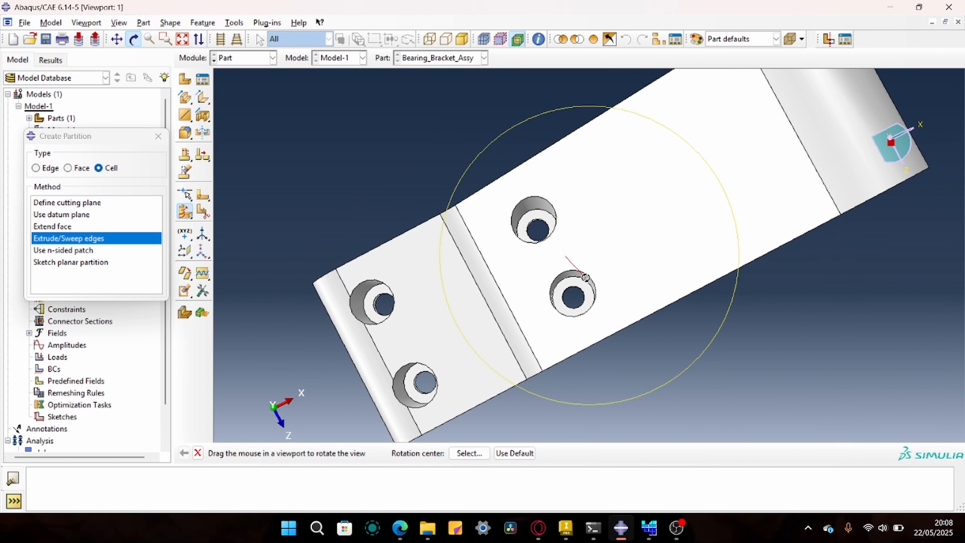
pyautogui.click(136, 38)
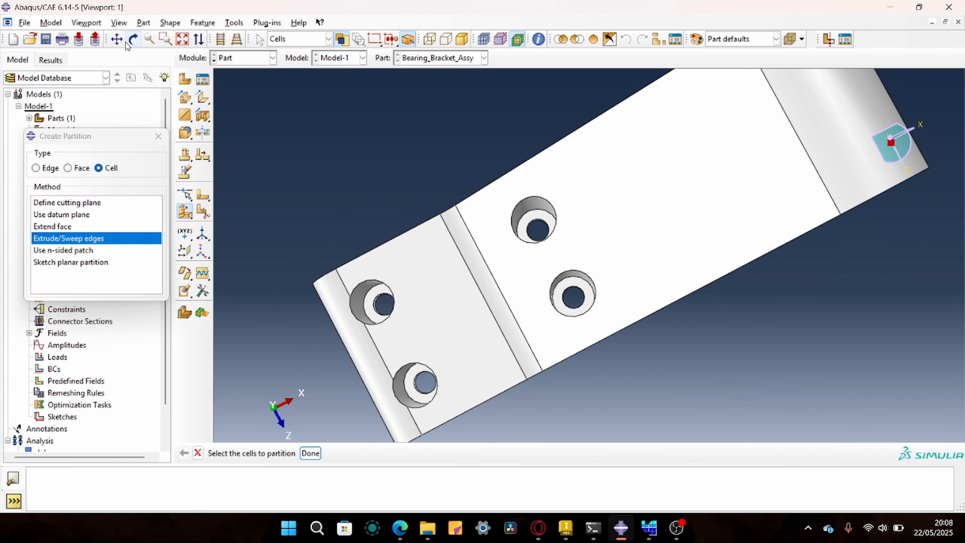
pyautogui.click(585, 306)
pyautogui.middleClick(585, 306)
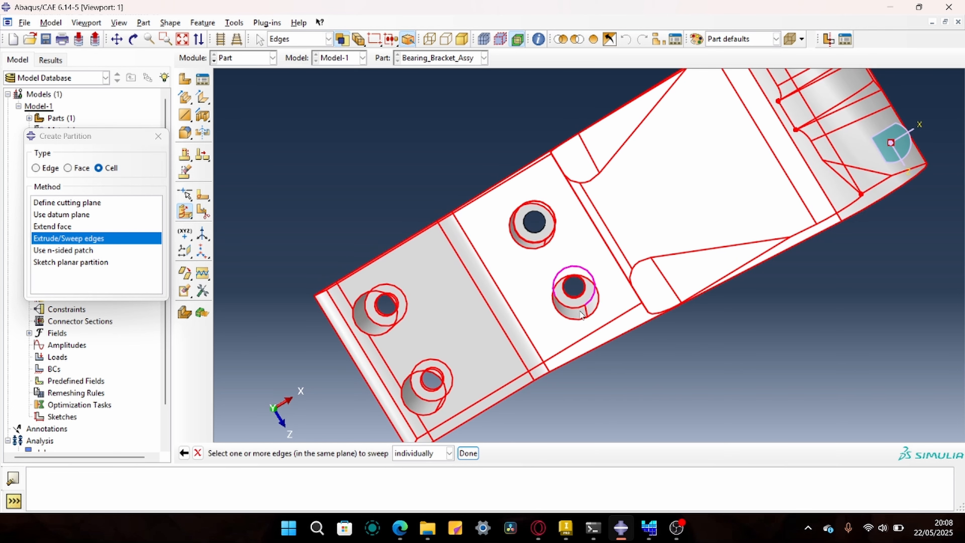
pyautogui.click(470, 453)
pyautogui.click(361, 452)
pyautogui.click(441, 403)
pyautogui.click(335, 453)
pyautogui.click(318, 455)
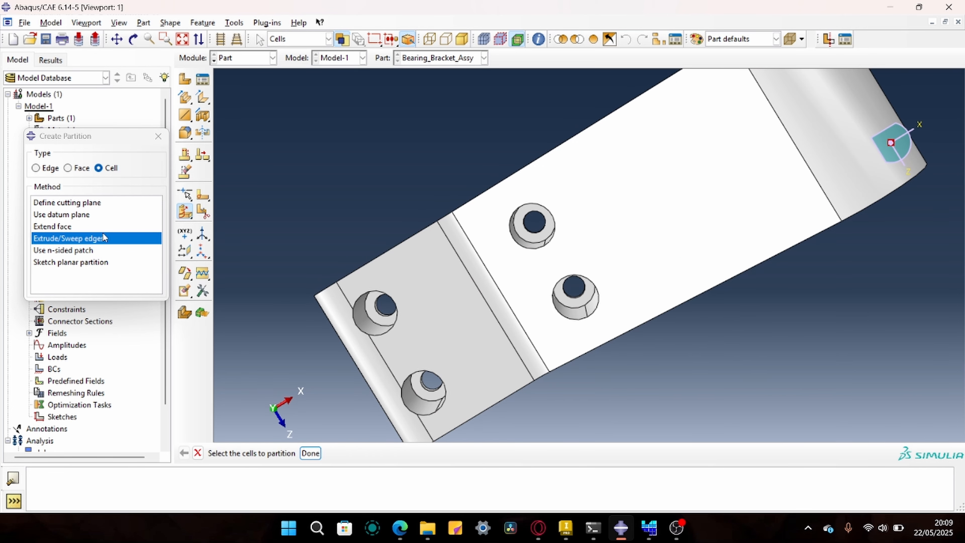
# Extrude the outer seat circle of the far-end bolt hole on the positive Z side to partition the bracket cell.
pyautogui.click(384, 349)
pyautogui.click(317, 455)
pyautogui.click(413, 392)
pyautogui.click(471, 453)
pyautogui.click(361, 453)
pyautogui.click(440, 404)
pyautogui.click(336, 455)
pyautogui.click(340, 456)
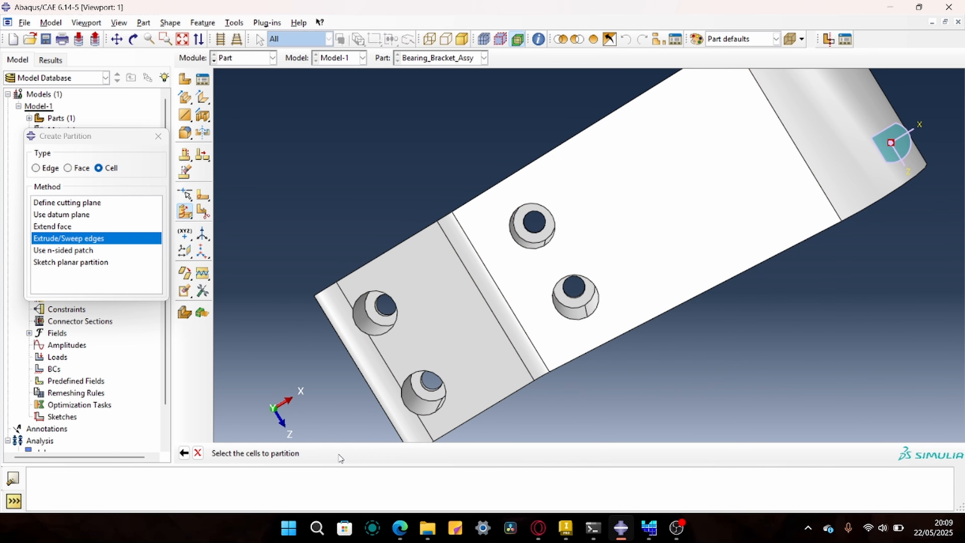
# Extrude the outer seat circle of the remaining far-end bolt hole, on the negative Z side, to partition the bracket cell.
pyautogui.click(380, 341)
pyautogui.click(316, 454)
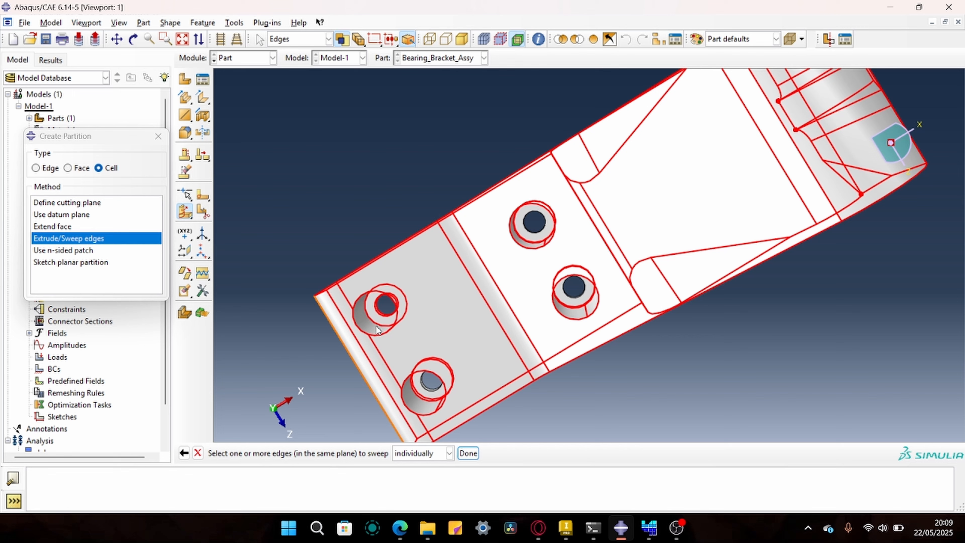
pyautogui.click(369, 306)
pyautogui.click(468, 453)
pyautogui.click(393, 325)
pyautogui.click(361, 453)
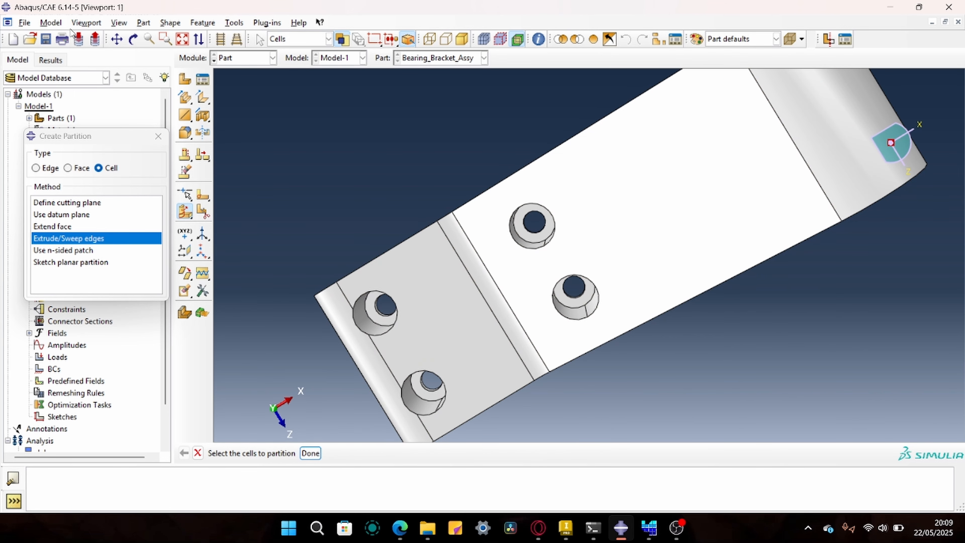
# Finish partitioning, switch to the Property module and create a material named Steel_Free.
pyautogui.click(133, 39)
pyautogui.moveTo(547, 213); pyautogui.dragTo(649, 269)
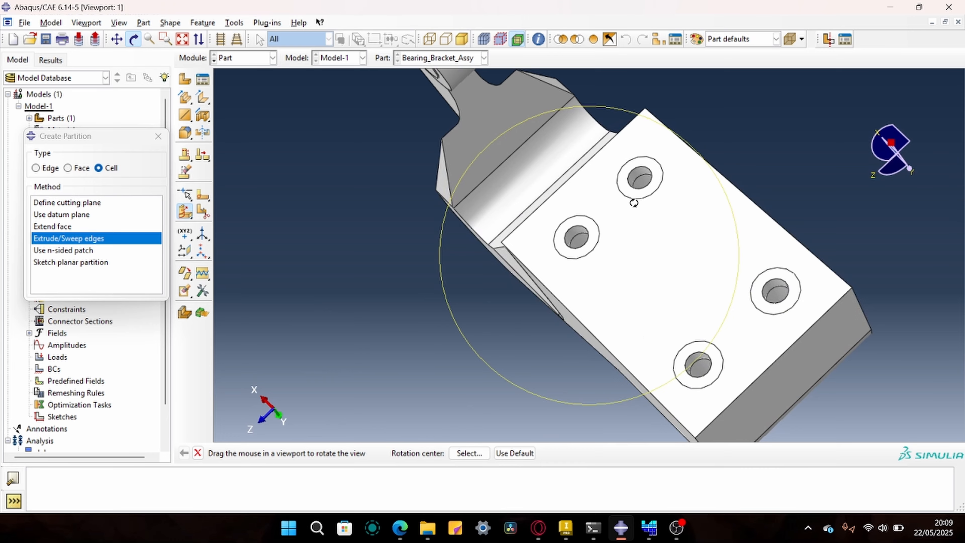
pyautogui.moveTo(634, 203); pyautogui.dragTo(608, 327)
pyautogui.click(158, 136)
pyautogui.click(244, 58)
pyautogui.click(230, 82)
pyautogui.click(185, 79)
pyautogui.write('Steel')
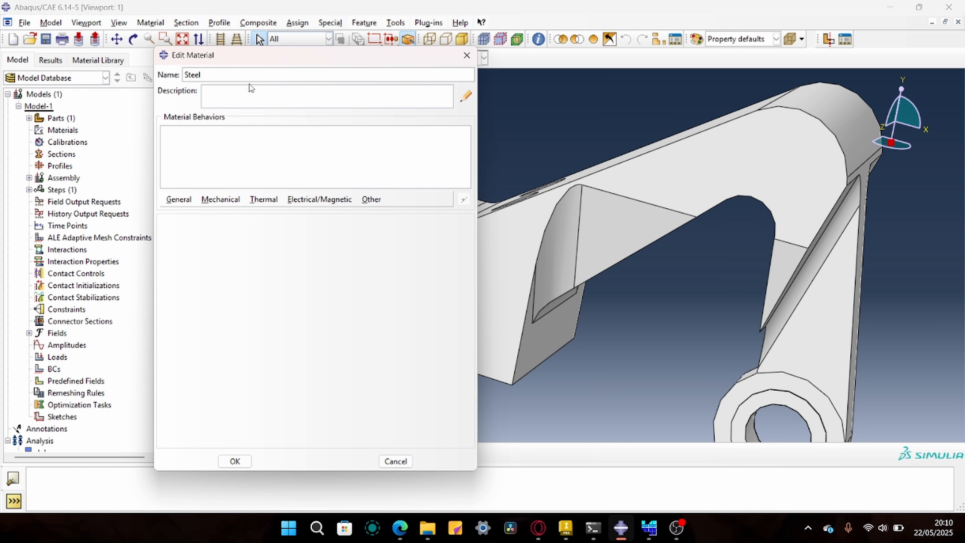
pyautogui.write('_Free')
# Add isotropic Elastic mechanical behavior to the Steel_Free material.
pyautogui.click(233, 200)
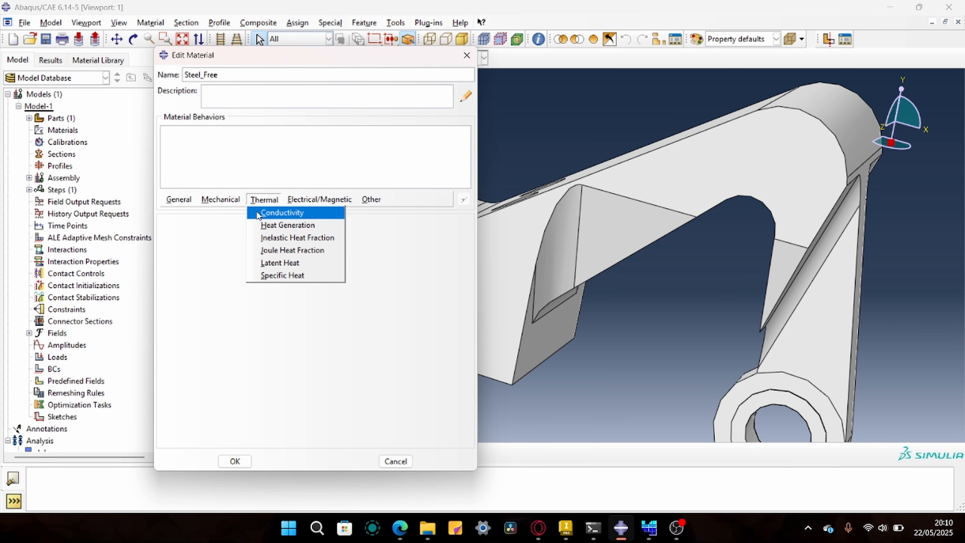
pyautogui.moveTo(250, 214)
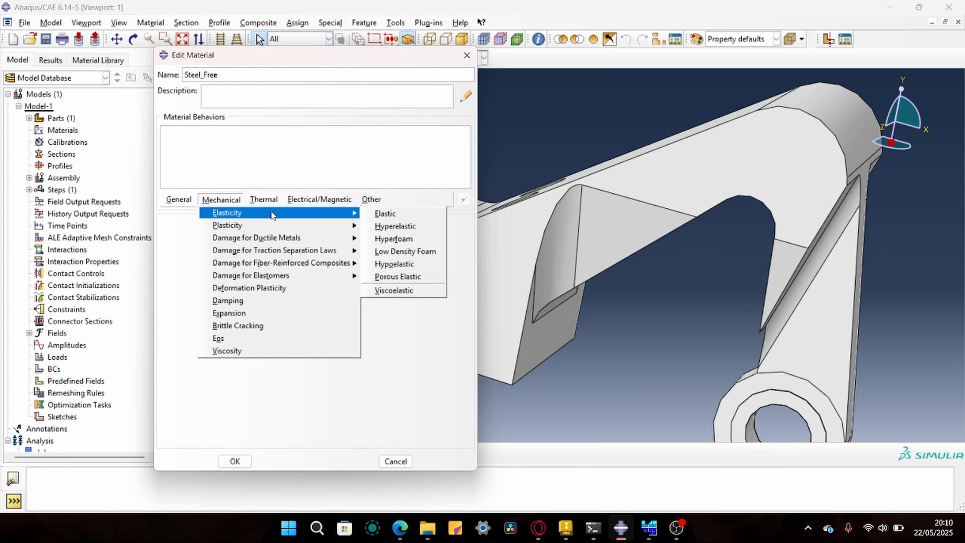
pyautogui.click(380, 215)
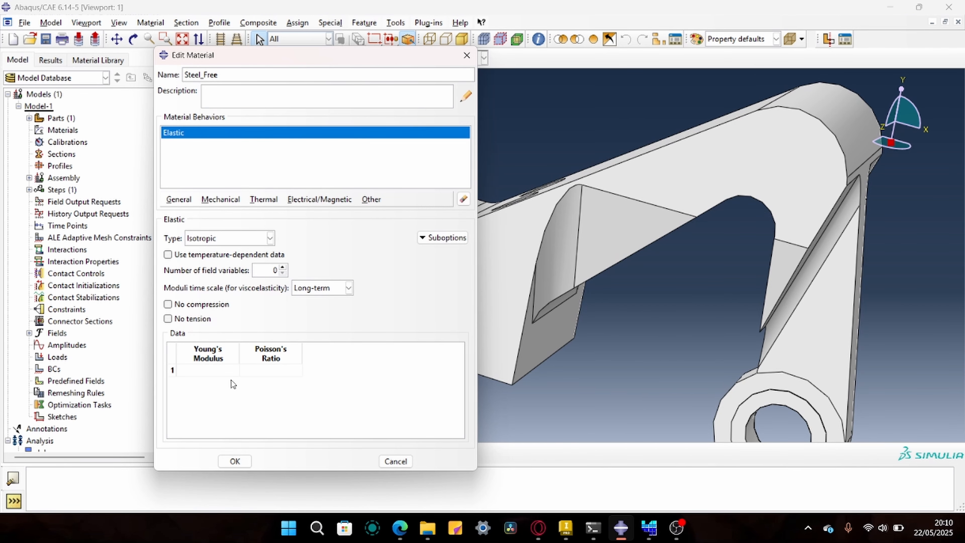
pyautogui.click(225, 373)
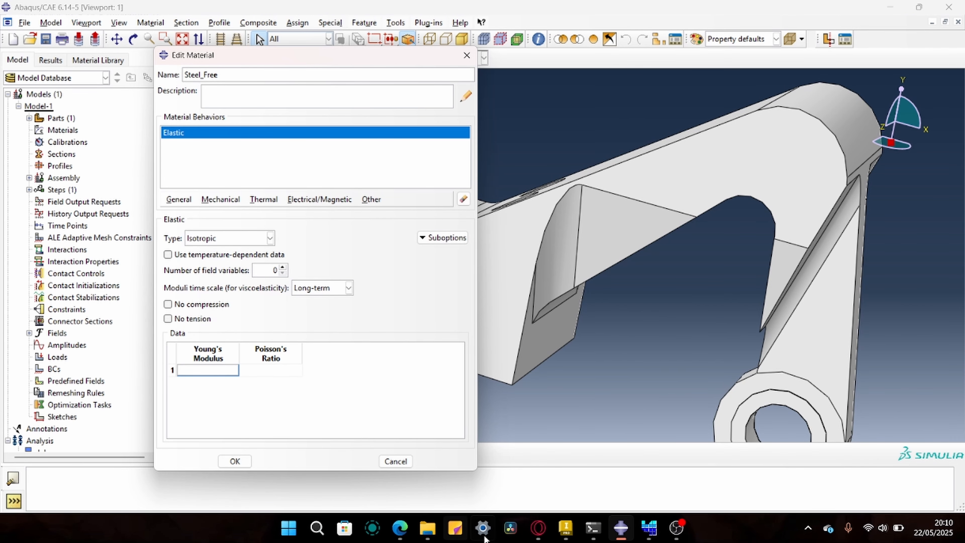
# Switch to the Alcoa Bearing Bracket specs PDF in Edge and copy the elastic modulus in MPa from the material requirements.
pyautogui.click(401, 530)
pyautogui.scroll(-10, 443, 266)
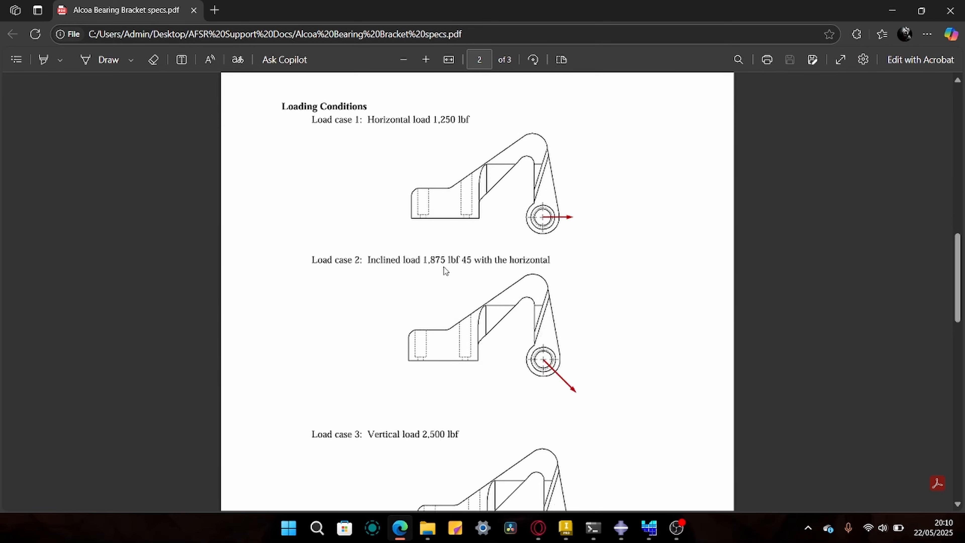
pyautogui.scroll(-7, 446, 267)
pyautogui.scroll(5, 443, 263)
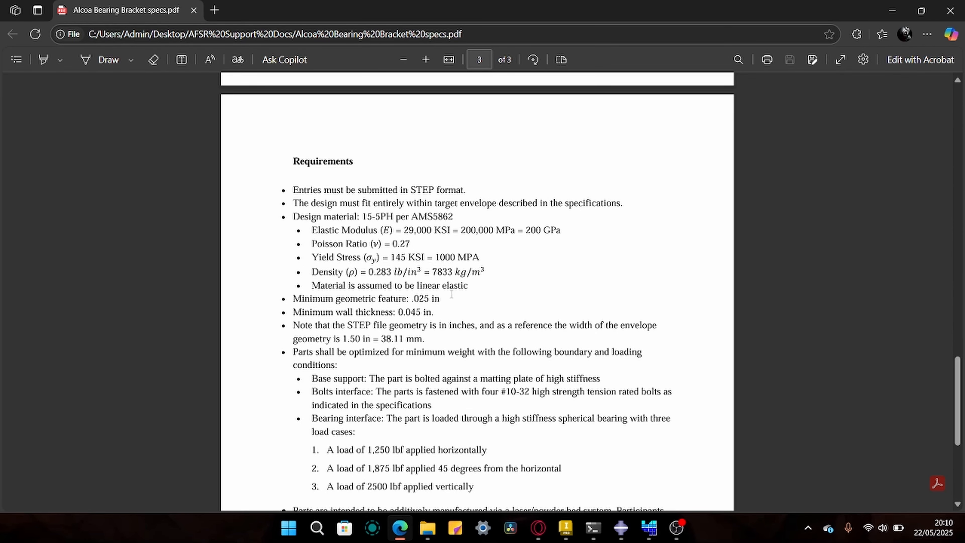
pyautogui.moveTo(443, 286); pyautogui.dragTo(471, 286)
pyautogui.click(370, 270)
pyautogui.moveTo(461, 230); pyautogui.dragTo(489, 228)
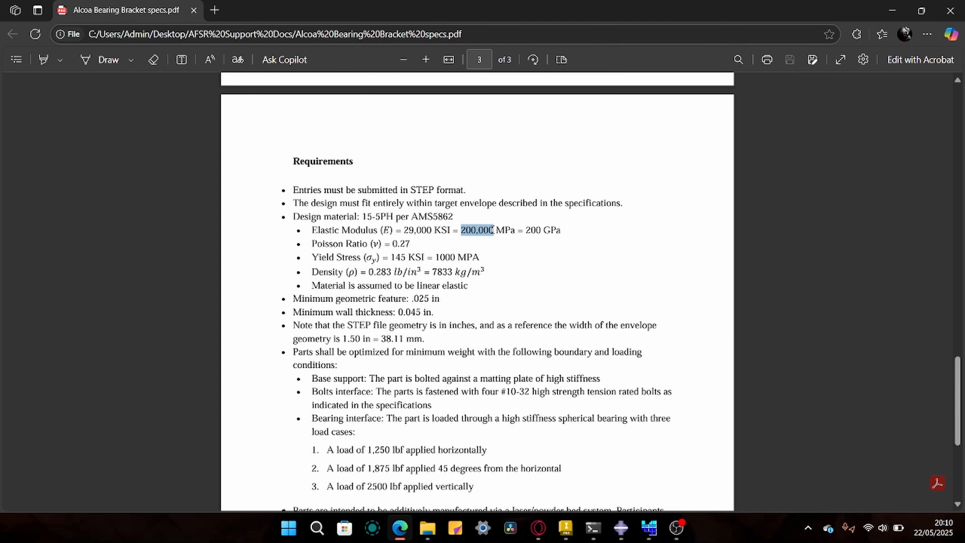
pyautogui.hotkey('ctrl', 'c')
pyautogui.click(892, 11)
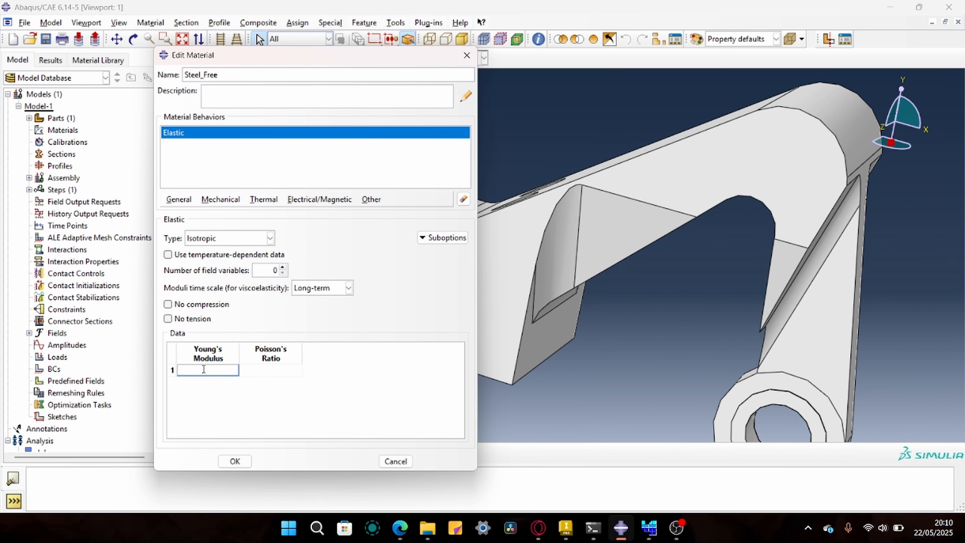
# Check the material requirements in the specs PDF and set Steel_Free's Young's modulus to 200000 and Poisson's ratio to 0.27.
pyautogui.click(399, 528)
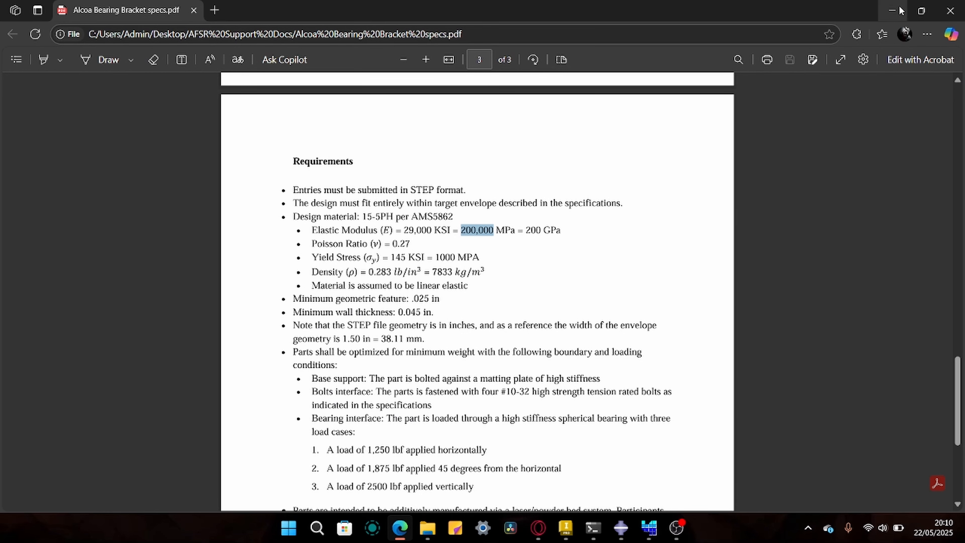
pyautogui.click(892, 11)
pyautogui.click(274, 370)
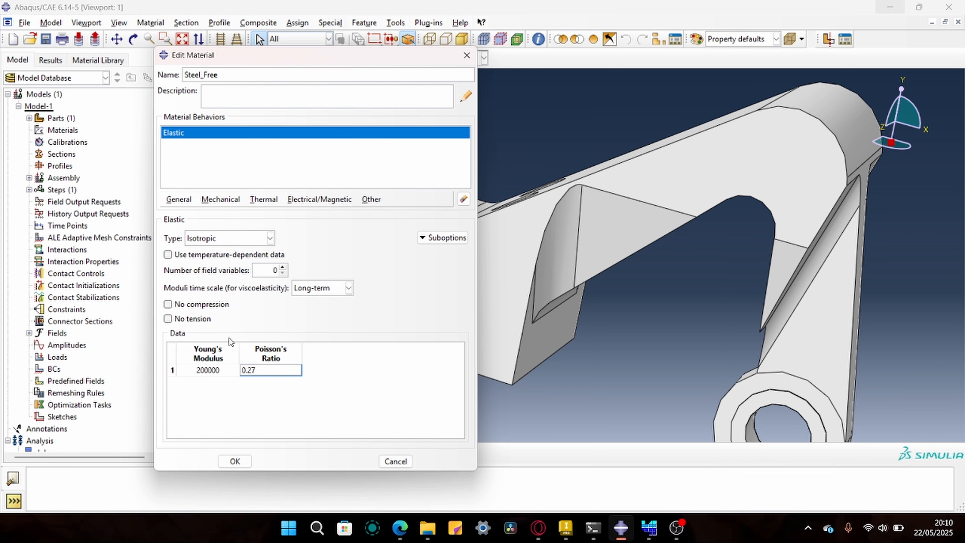
# Save the Steel_Free material and copy it to a new material named Steel_Fix.
pyautogui.click(243, 461)
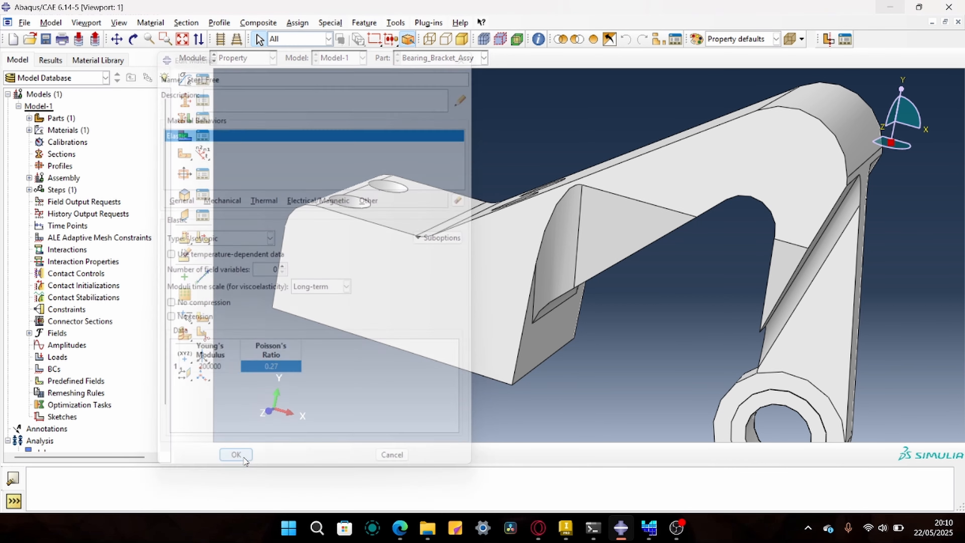
pyautogui.click(199, 80)
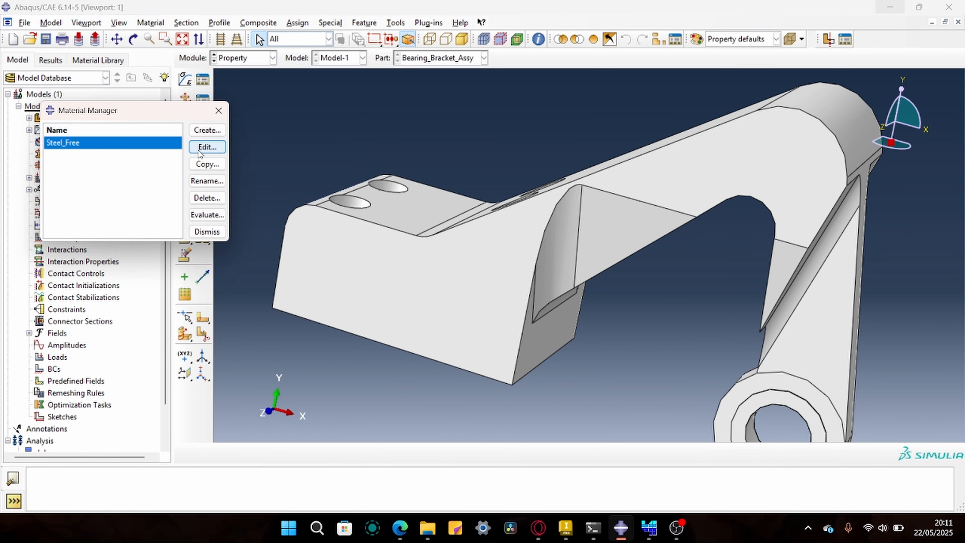
pyautogui.click(203, 164)
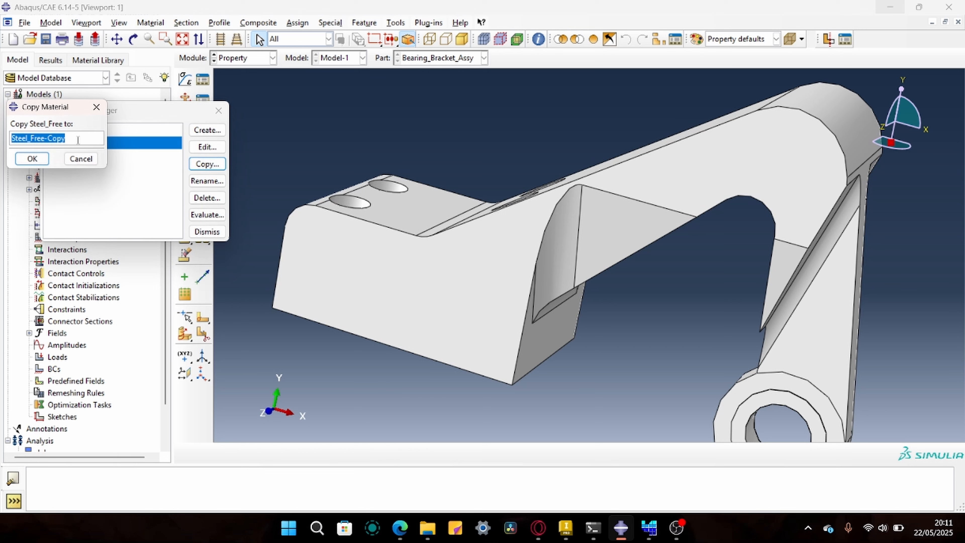
pyautogui.moveTo(68, 138); pyautogui.dragTo(40, 138)
pyautogui.press('BackSpace')
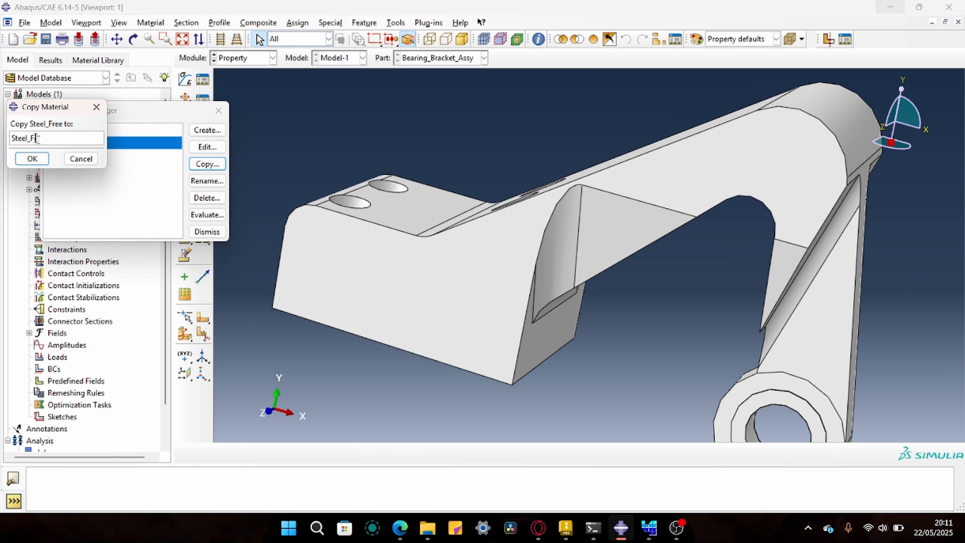
pyautogui.click(24, 159)
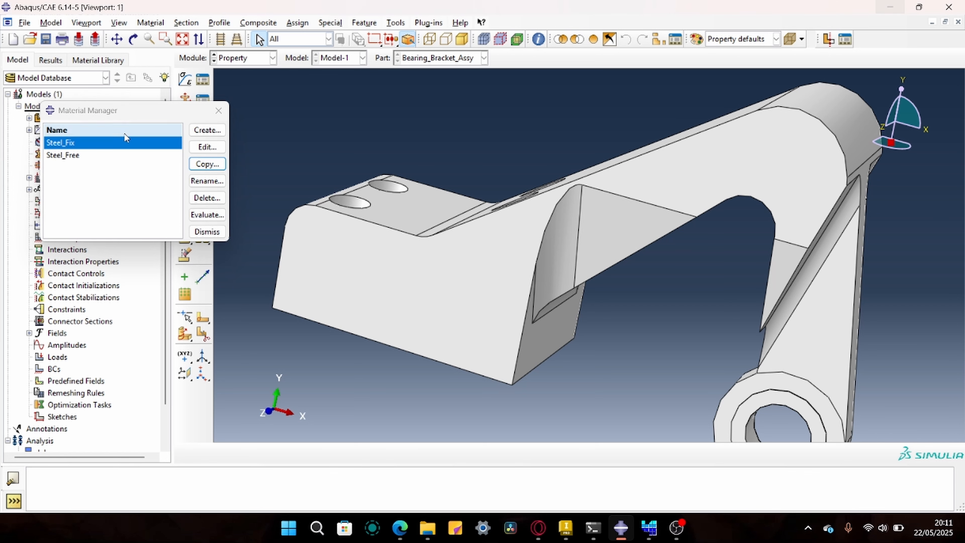
pyautogui.click(216, 110)
# Create a solid homogeneous section named Steel_Free that uses the Steel_Free material.
pyautogui.click(185, 100)
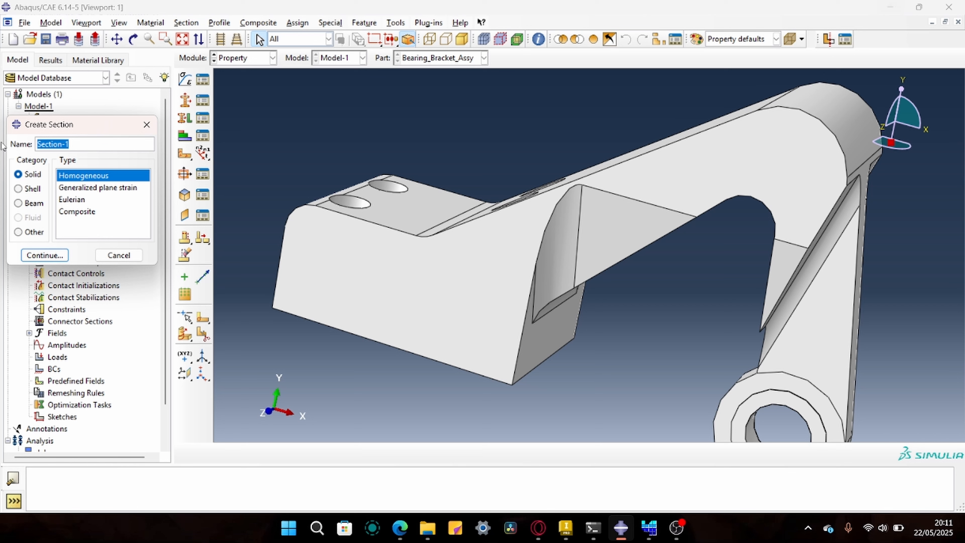
pyautogui.write('Steel_Free')
pyautogui.click(56, 257)
pyautogui.click(68, 198)
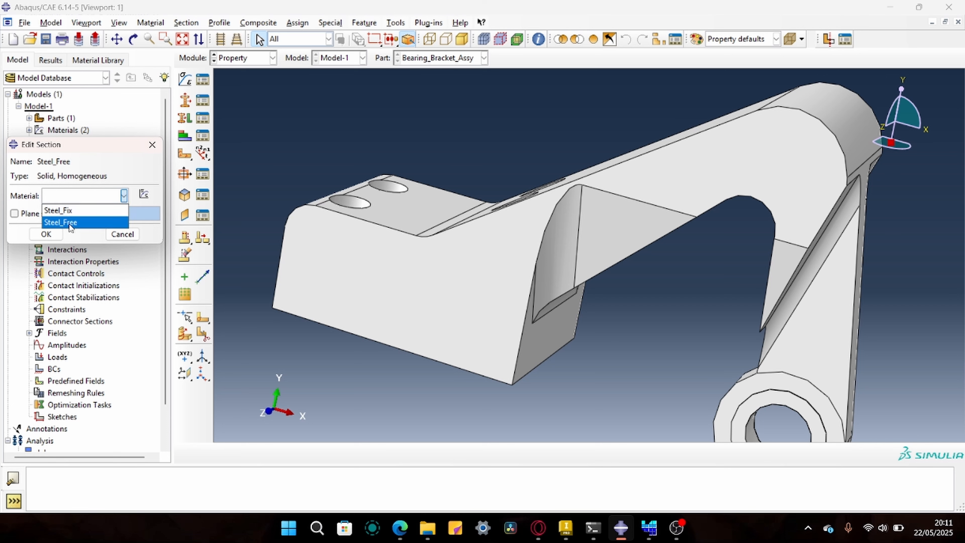
pyautogui.click(60, 222)
pyautogui.click(55, 234)
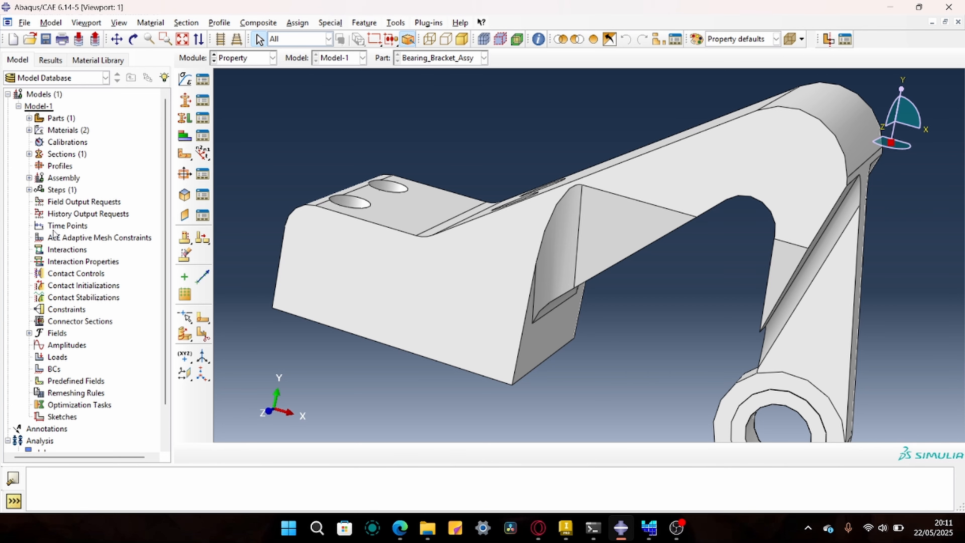
# Create a solid homogeneous section named Steel_Fix that uses the Steel_Fix material.
pyautogui.click(184, 100)
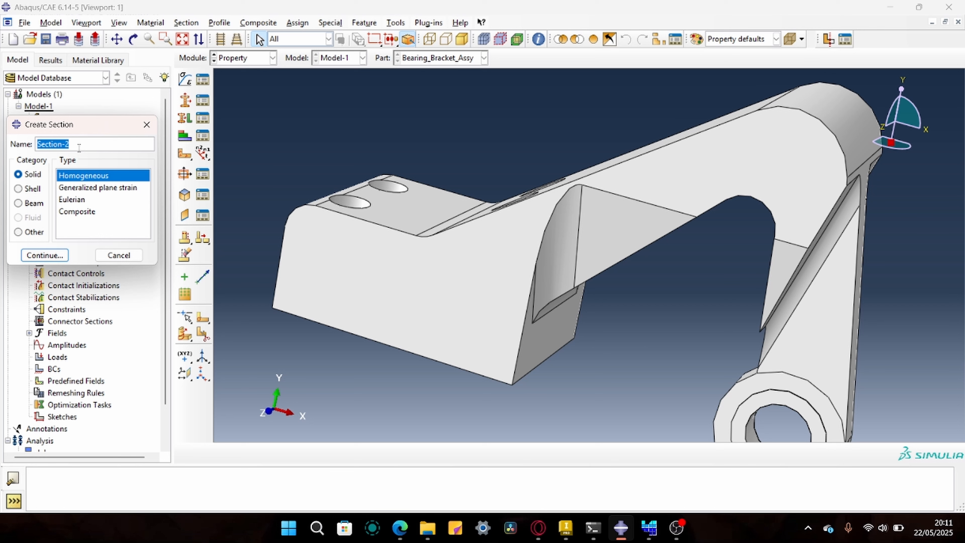
pyautogui.write('Steel_Fix')
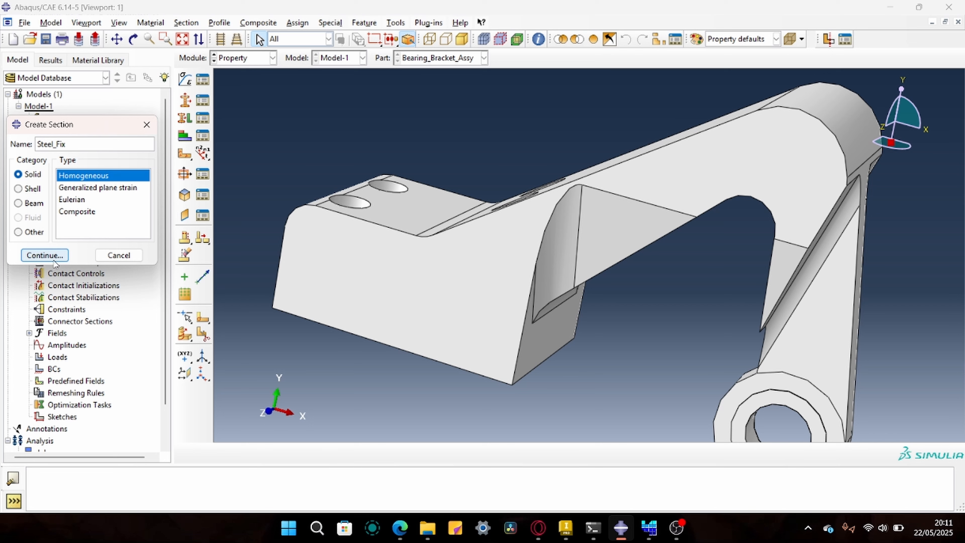
pyautogui.click(44, 255)
pyautogui.click(86, 197)
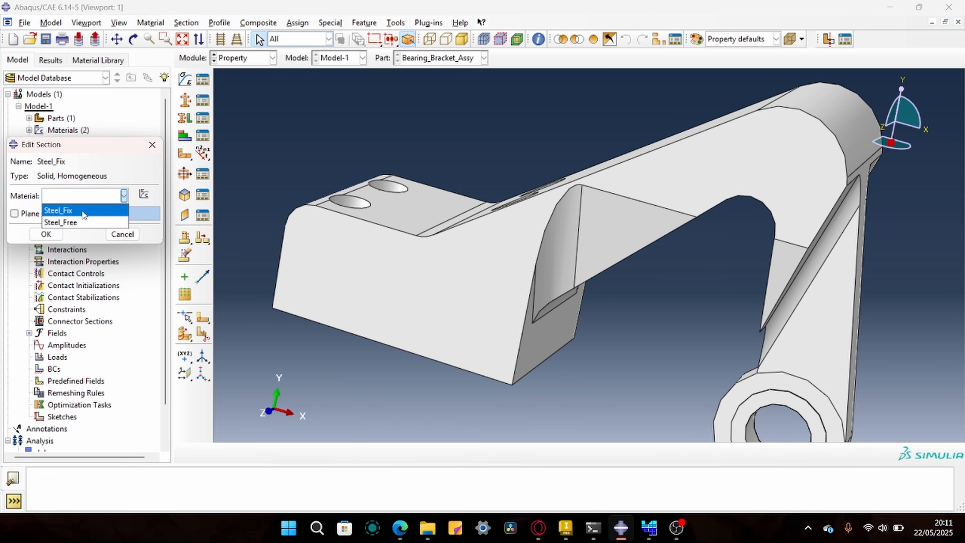
pyautogui.click(81, 213)
pyautogui.click(46, 234)
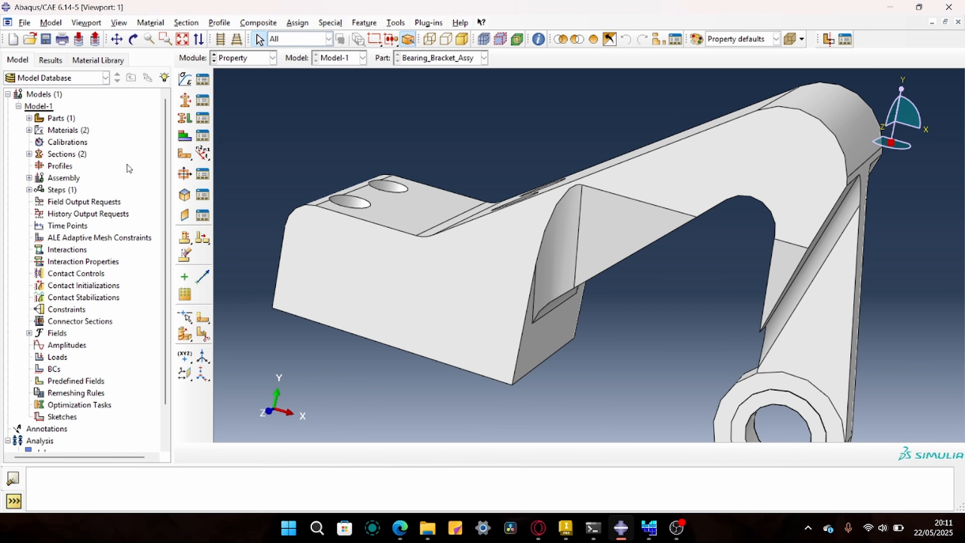
# Assign the Steel_Free section to the main body region of the bracket.
pyautogui.click(183, 119)
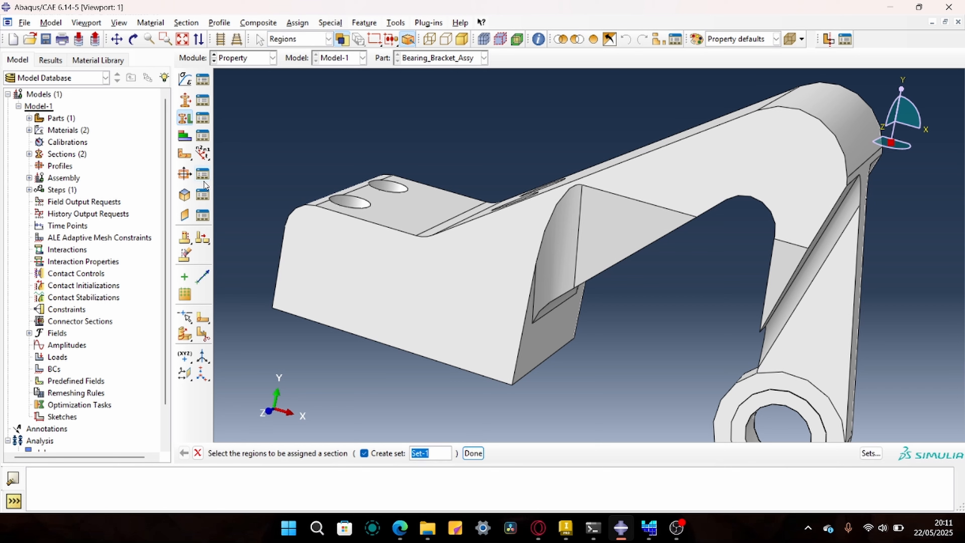
pyautogui.click(463, 295)
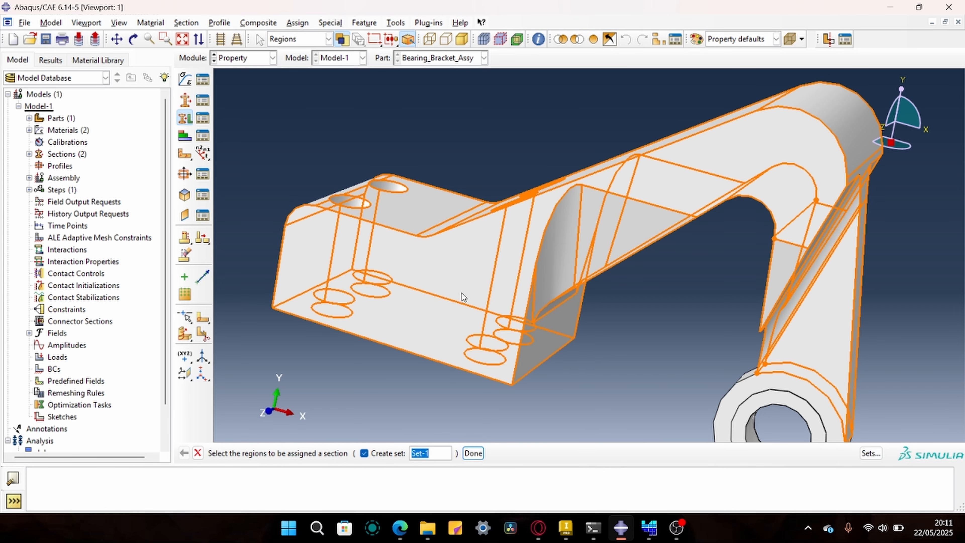
pyautogui.click(520, 327)
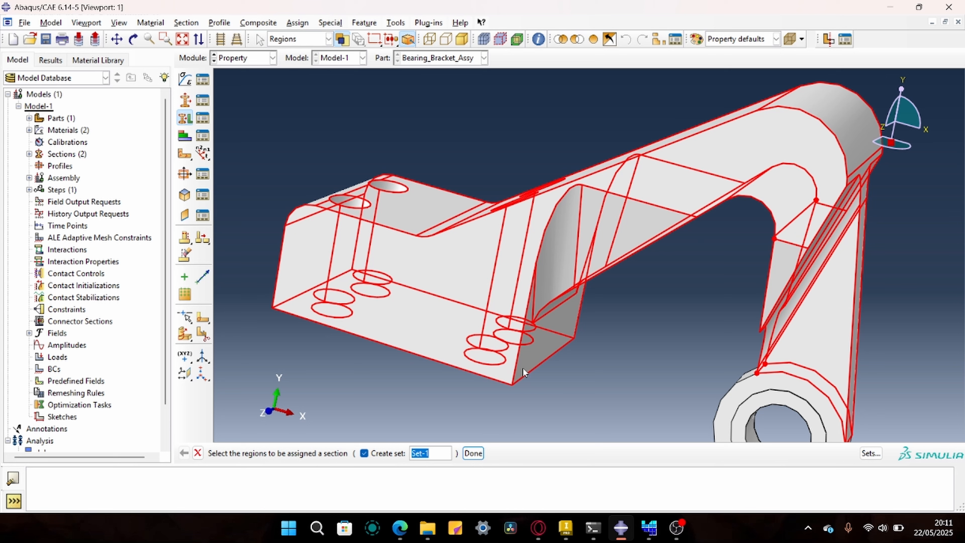
pyautogui.click(472, 453)
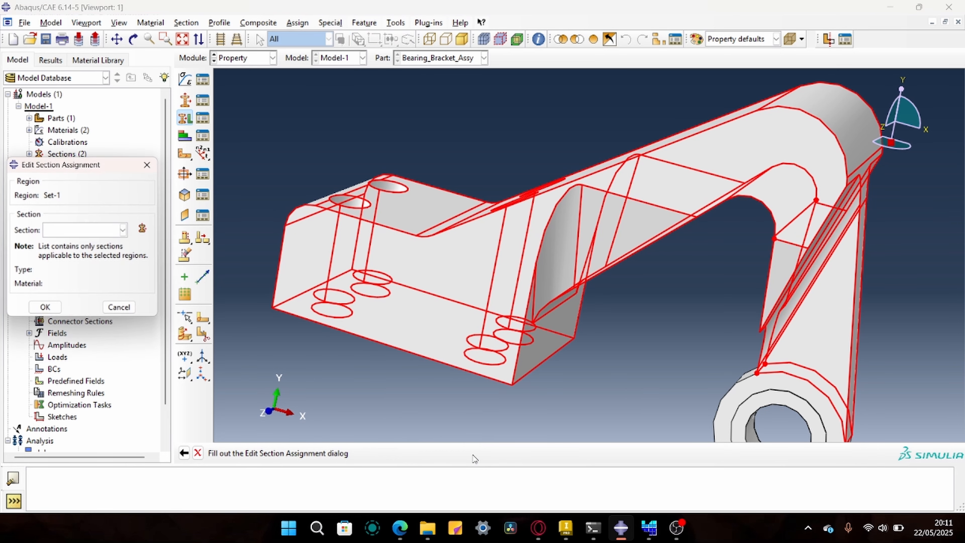
pyautogui.click(108, 230)
pyautogui.click(96, 260)
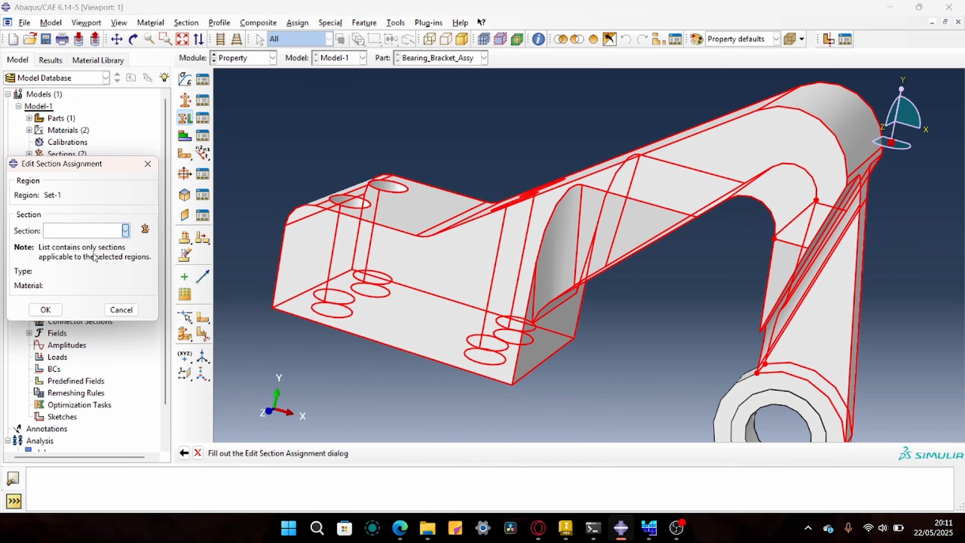
pyautogui.click(55, 318)
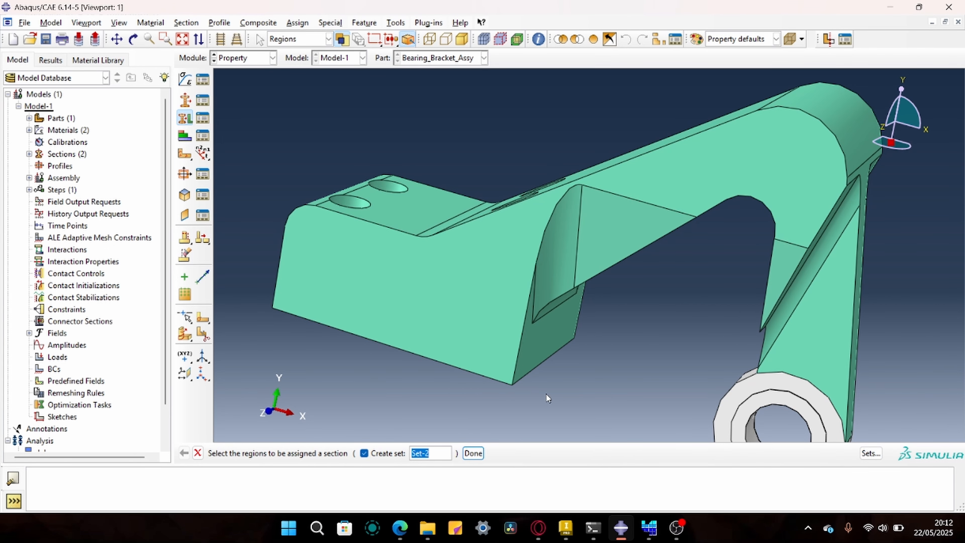
# Assign the Steel_Fix section to the four partitioned rings around the bolt holes and the bearing ring at the arm's end.
pyautogui.click(750, 382)
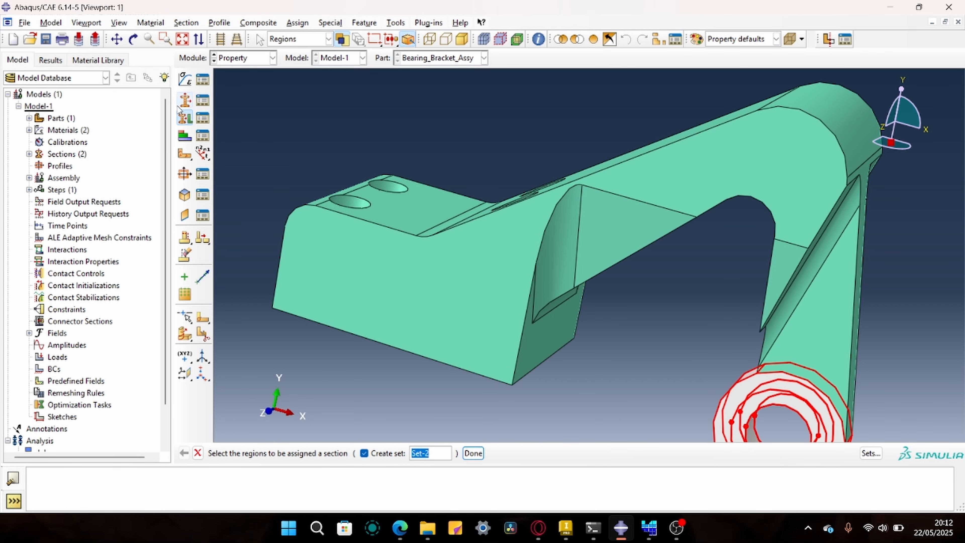
pyautogui.click(133, 39)
pyautogui.moveTo(623, 273); pyautogui.dragTo(638, 157)
pyautogui.click(118, 39)
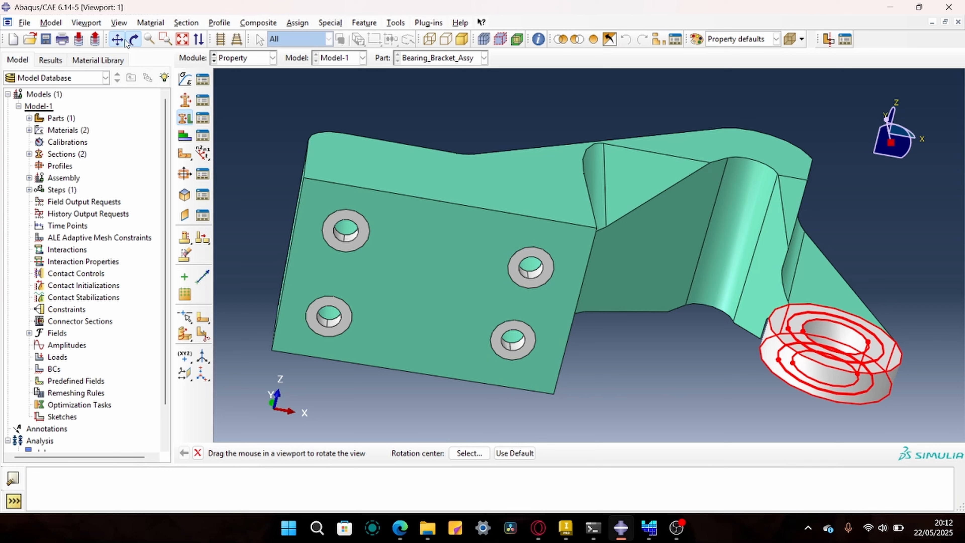
pyautogui.click(132, 39)
pyautogui.press('Escape')
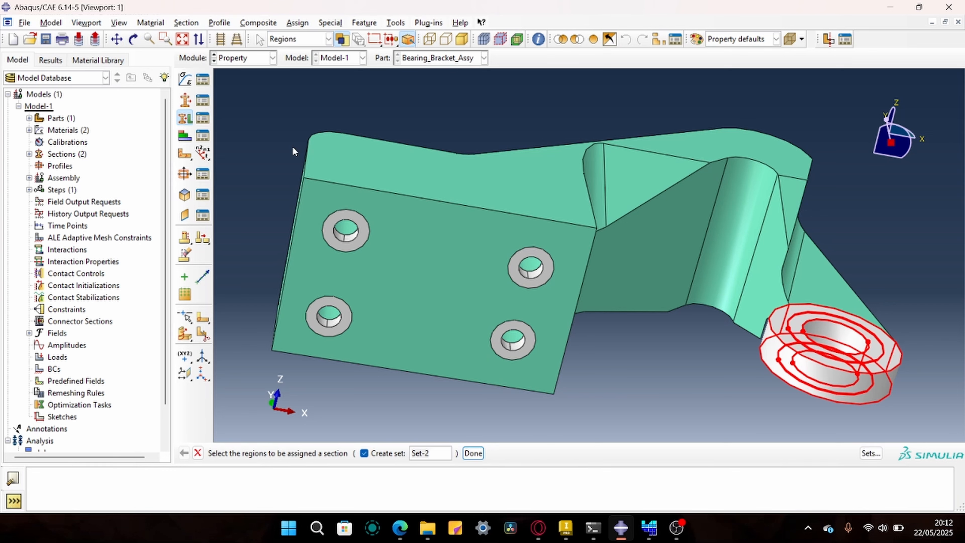
pyautogui.click(359, 244)
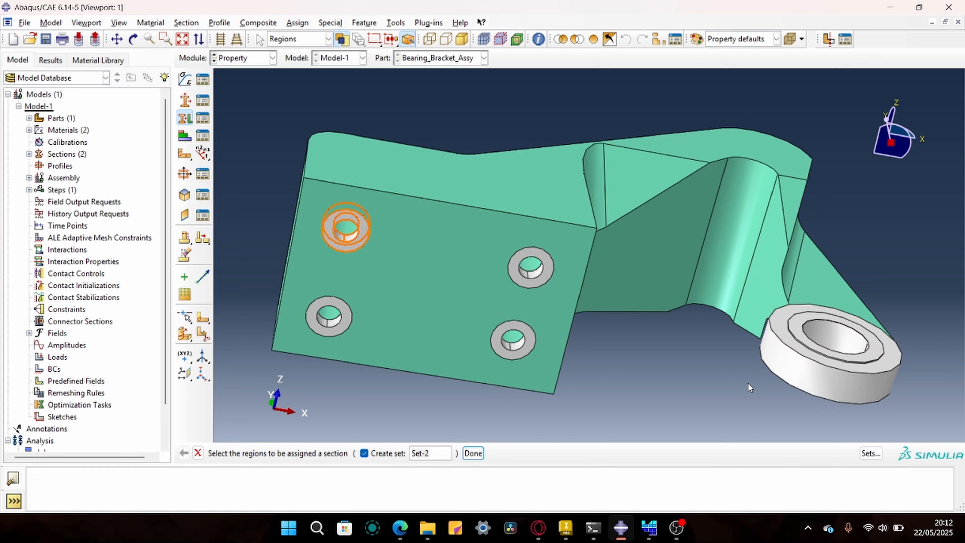
pyautogui.keyDown('shift'); pyautogui.click(532, 278); pyautogui.keyUp('shift')
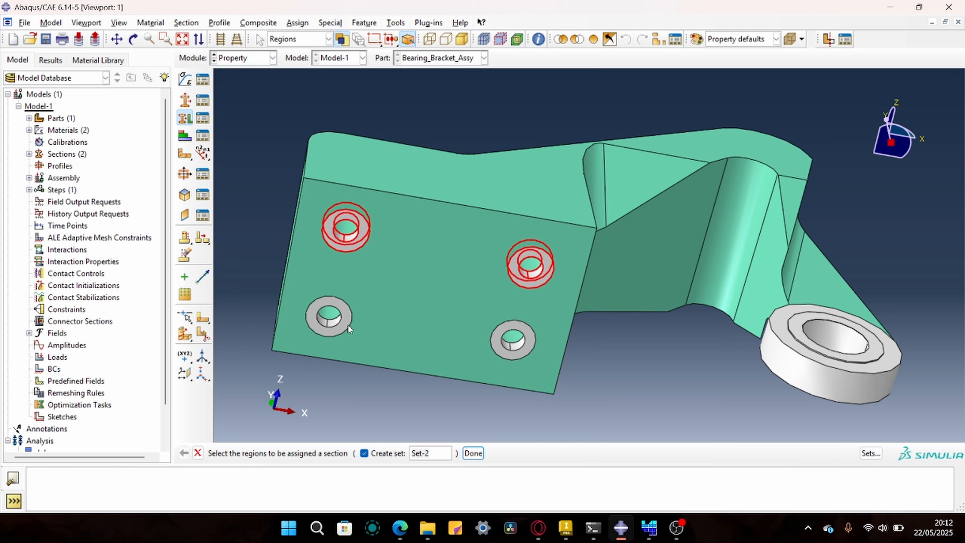
pyautogui.keyDown('shift'); pyautogui.click(340, 324); pyautogui.keyUp('shift')
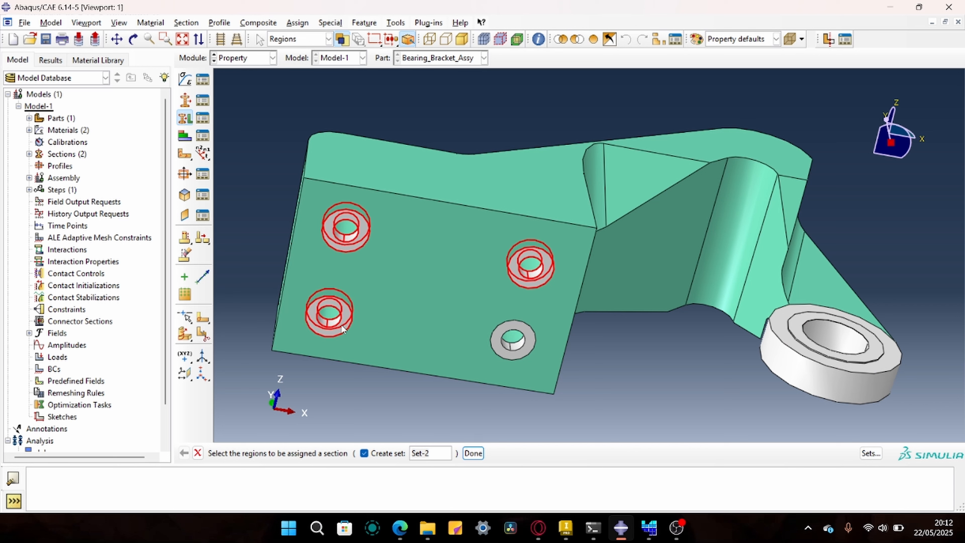
pyautogui.keyDown('shift'); pyautogui.click(515, 351); pyautogui.keyUp('shift')
pyautogui.keyDown('shift'); pyautogui.click(779, 372); pyautogui.keyUp('shift')
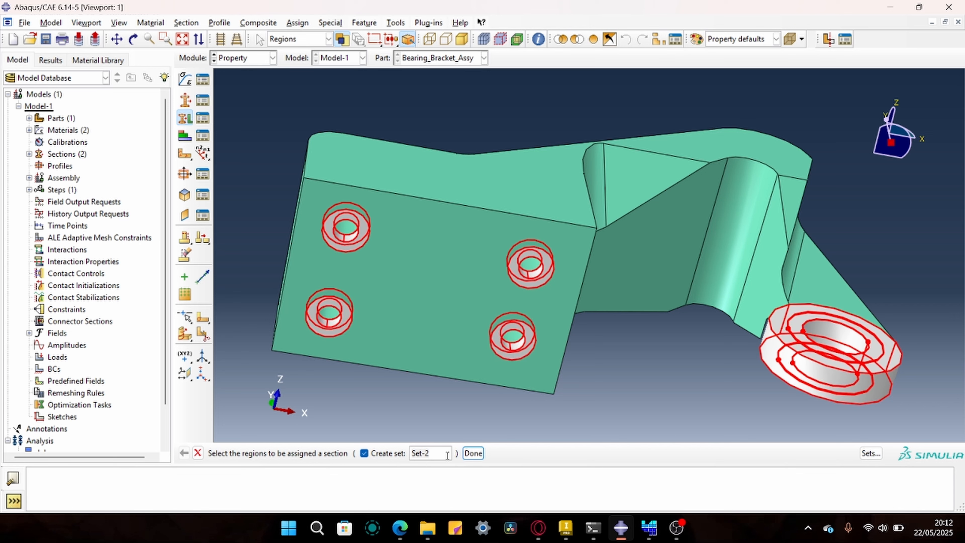
pyautogui.click(473, 453)
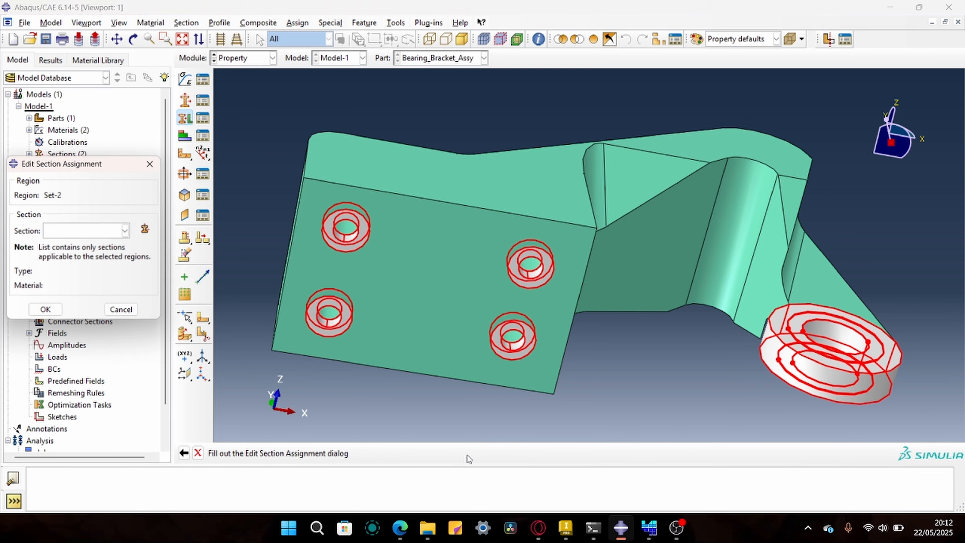
pyautogui.click(79, 231)
pyautogui.click(78, 246)
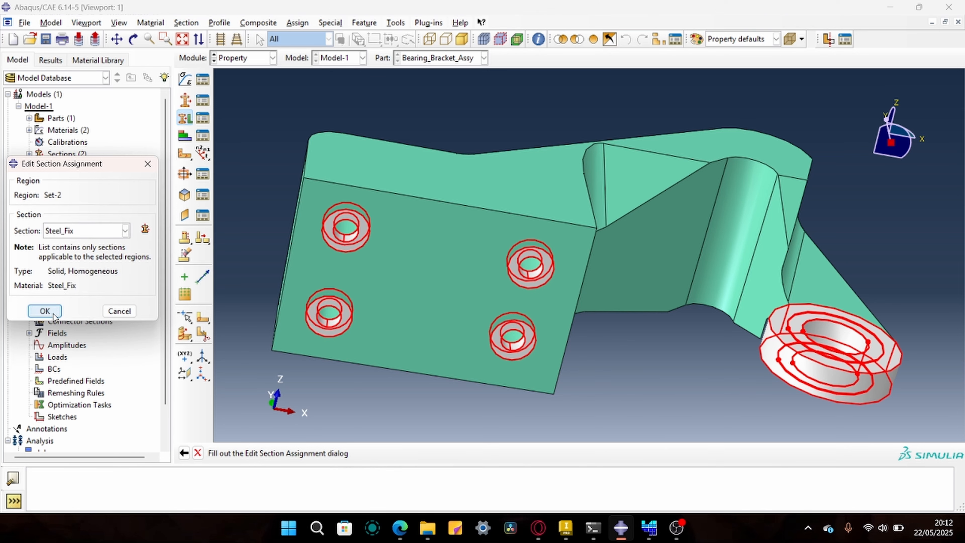
pyautogui.click(45, 310)
pyautogui.press('Escape')
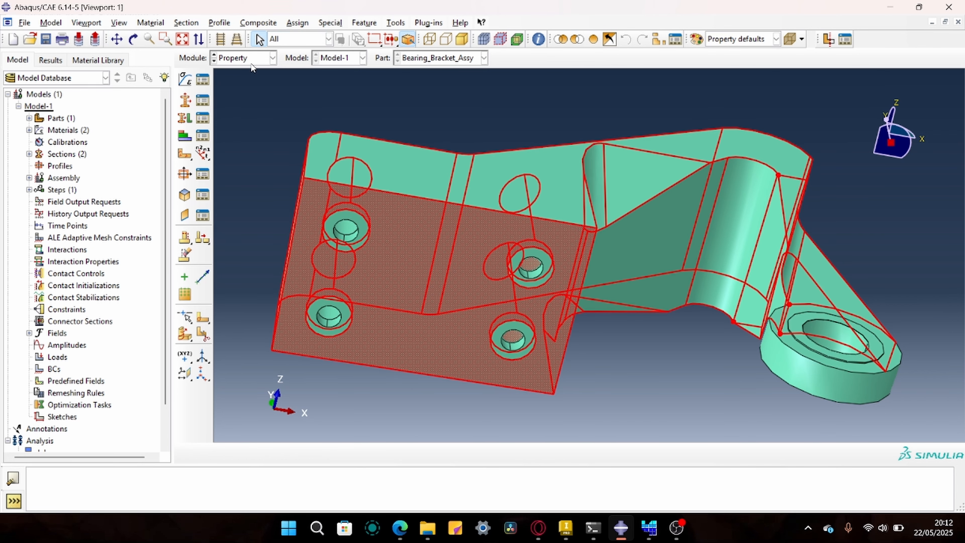
# Inspect the section-assigned bracket around its bolt holes and bearing ring, and briefly check the optimized part in CAESS ProTOp.
pyautogui.click(133, 39)
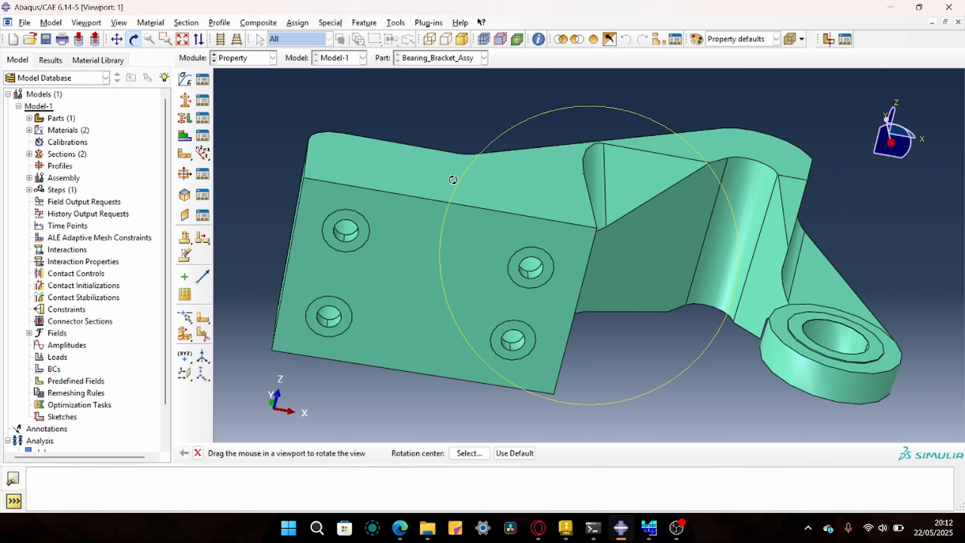
pyautogui.moveTo(573, 193); pyautogui.dragTo(583, 279)
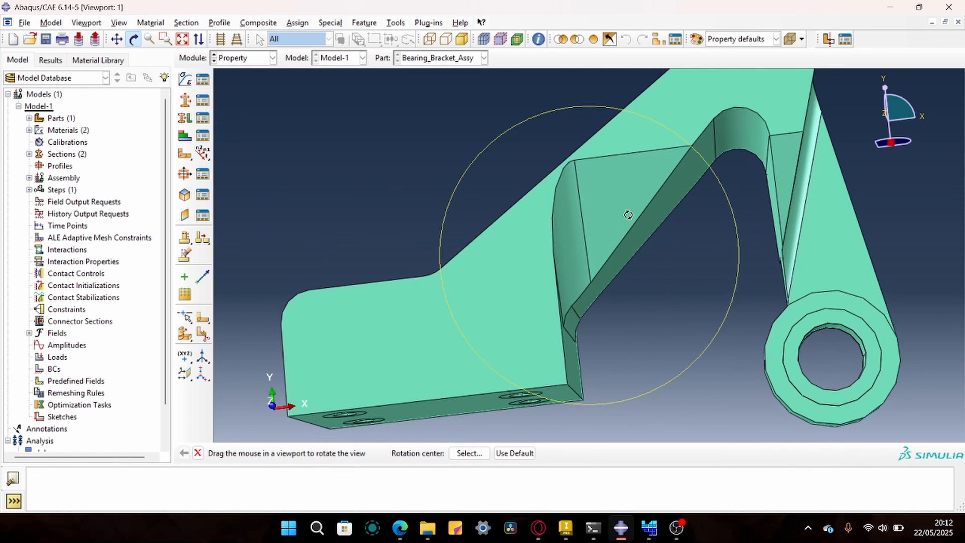
pyautogui.moveTo(576, 326); pyautogui.dragTo(546, 242)
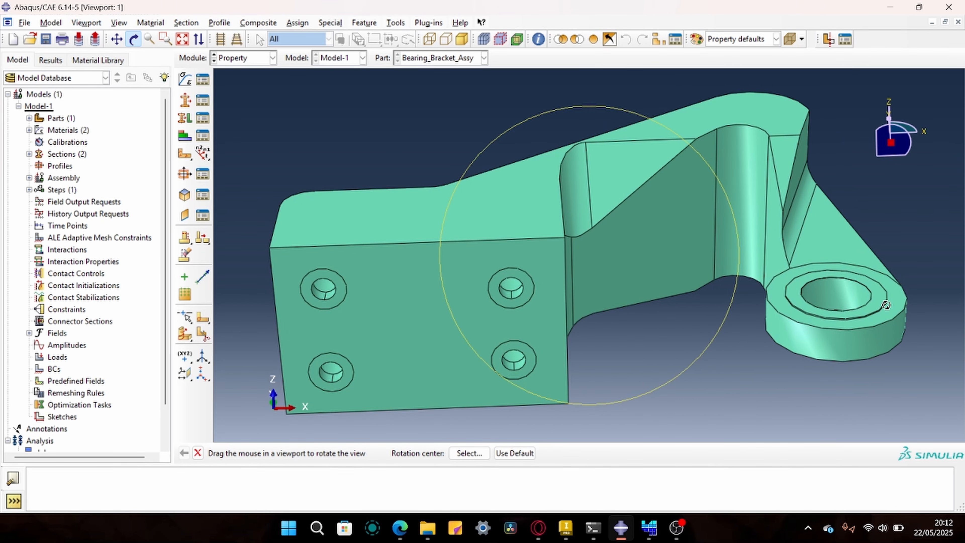
pyautogui.moveTo(579, 291); pyautogui.dragTo(563, 200)
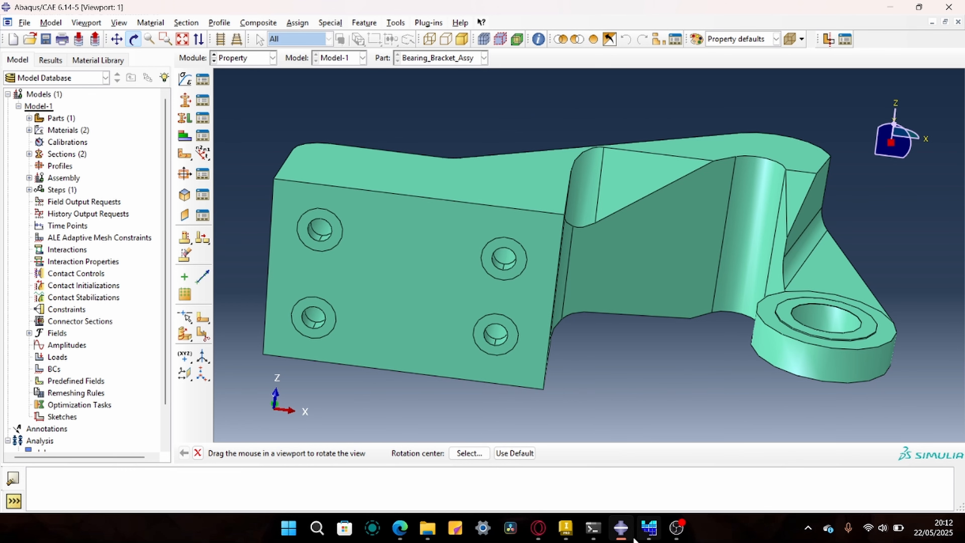
pyautogui.click(649, 532)
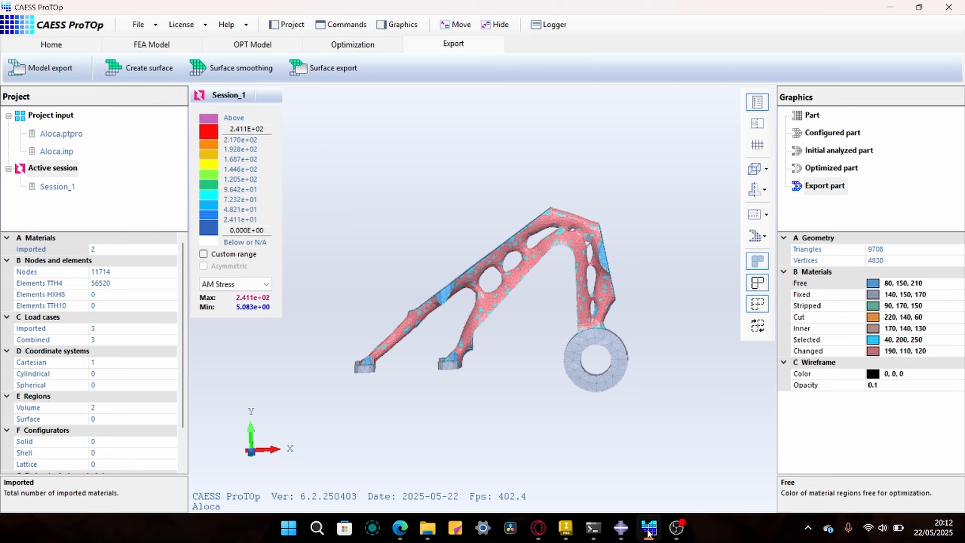
pyautogui.click(649, 532)
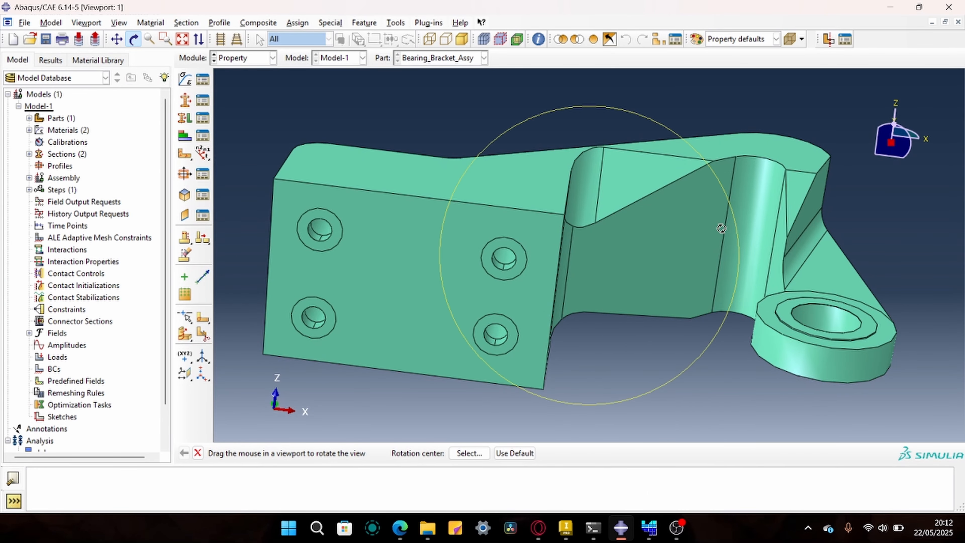
pyautogui.moveTo(722, 228); pyautogui.dragTo(437, 302)
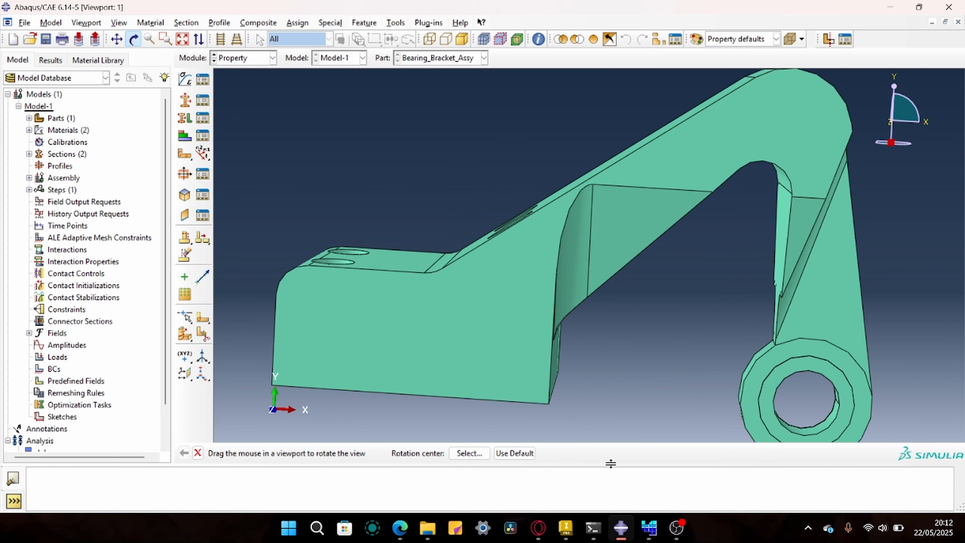
# Create a dependent instance of Bearing_Bracket_Assy in the Assembly module, and switch to the Step module.
pyautogui.click(648, 527)
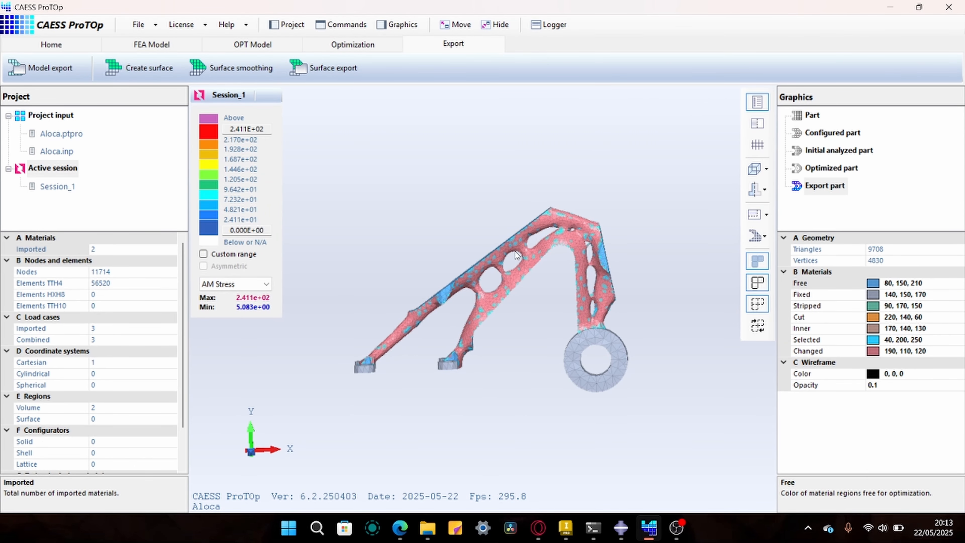
pyautogui.click(889, 8)
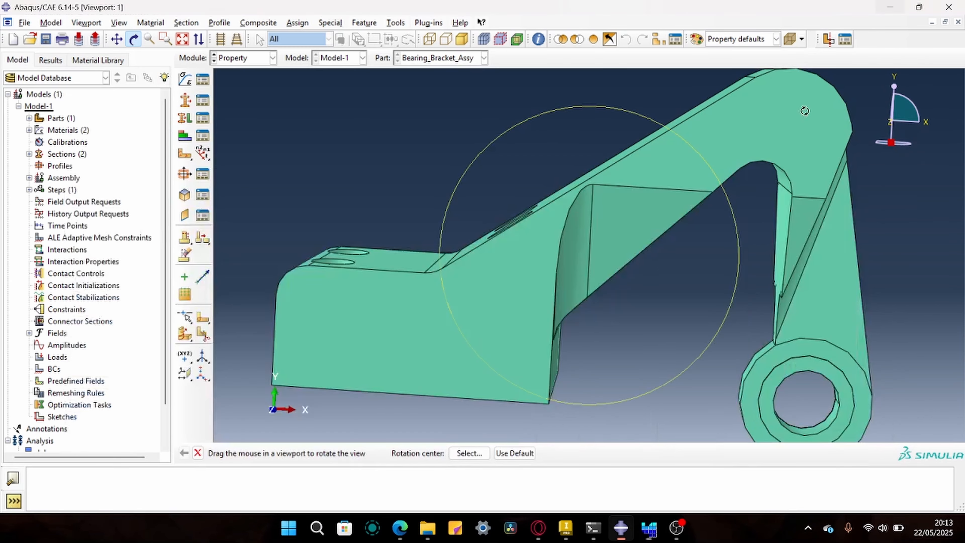
pyautogui.click(258, 61)
pyautogui.click(236, 95)
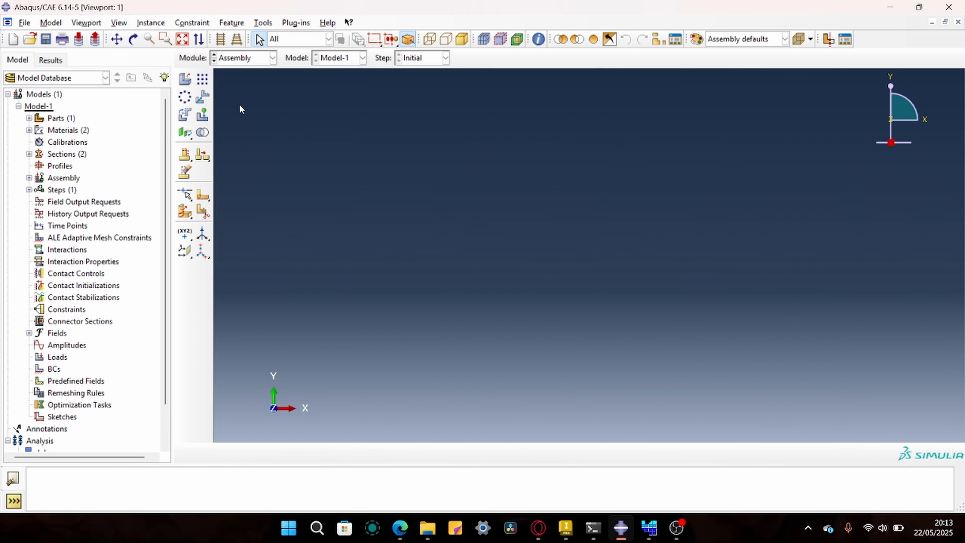
pyautogui.click(185, 79)
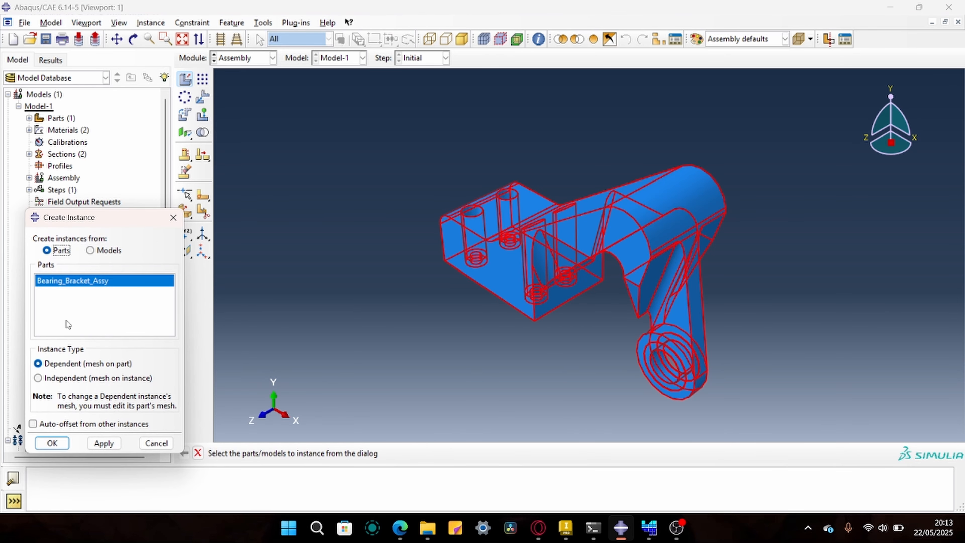
pyautogui.click(58, 443)
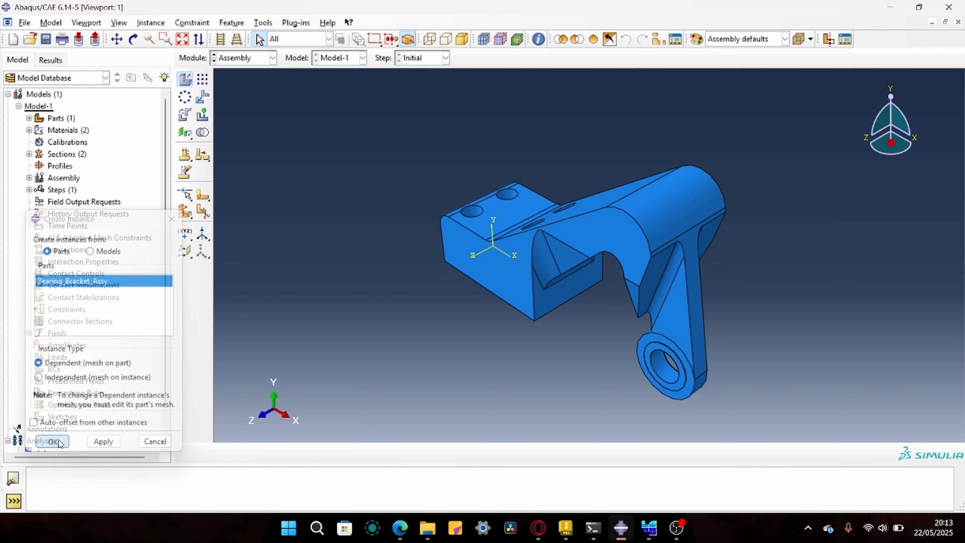
pyautogui.click(248, 61)
pyautogui.click(241, 108)
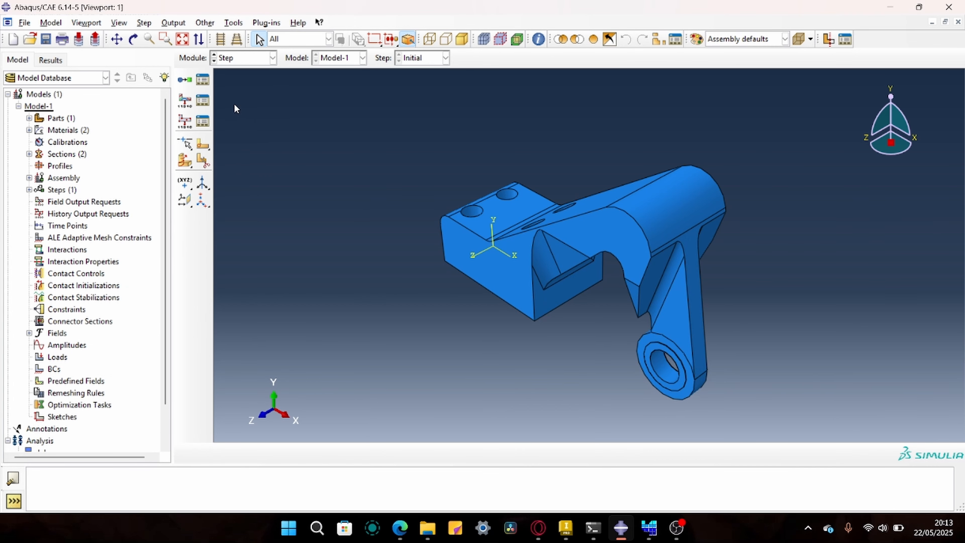
# Switch to the bracket specification PDF in Edge and review the Loading Conditions section with its load cases.
pyautogui.click(400, 527)
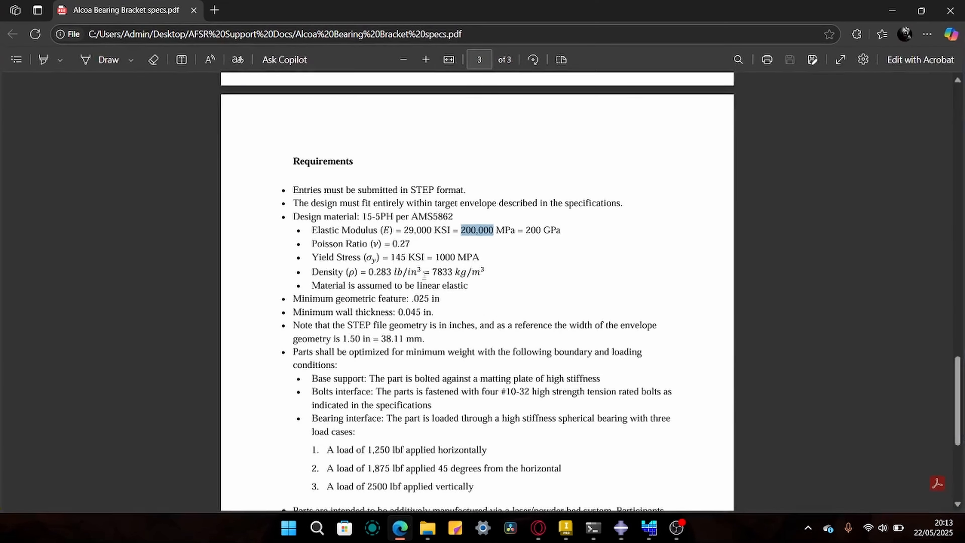
pyautogui.scroll(15, 437, 247)
pyautogui.scroll(-5, 450, 226)
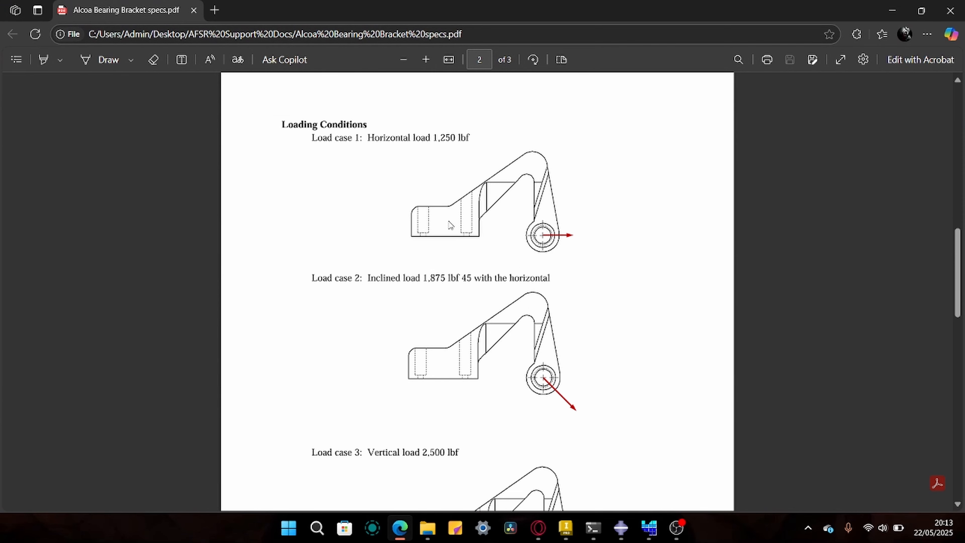
pyautogui.moveTo(280, 114); pyautogui.dragTo(371, 118)
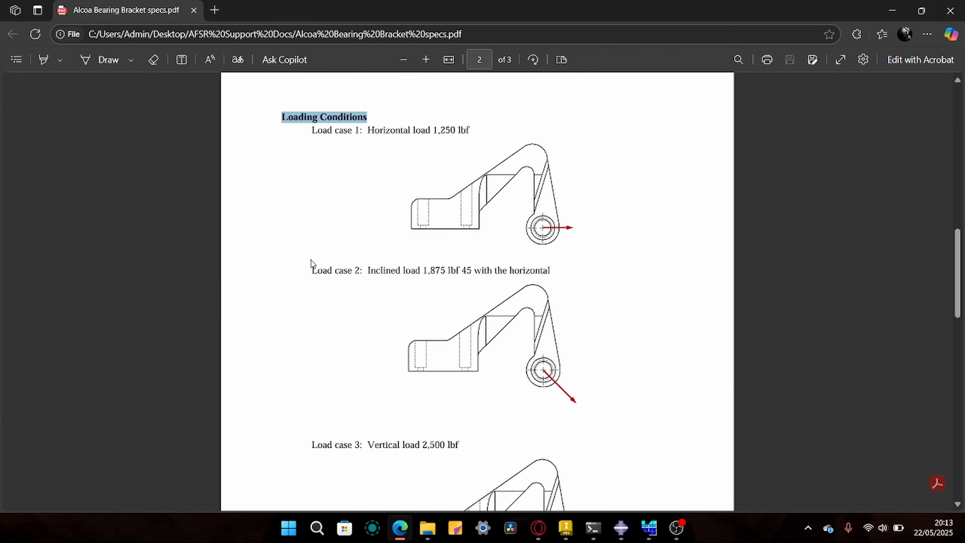
pyautogui.moveTo(311, 266); pyautogui.dragTo(370, 270)
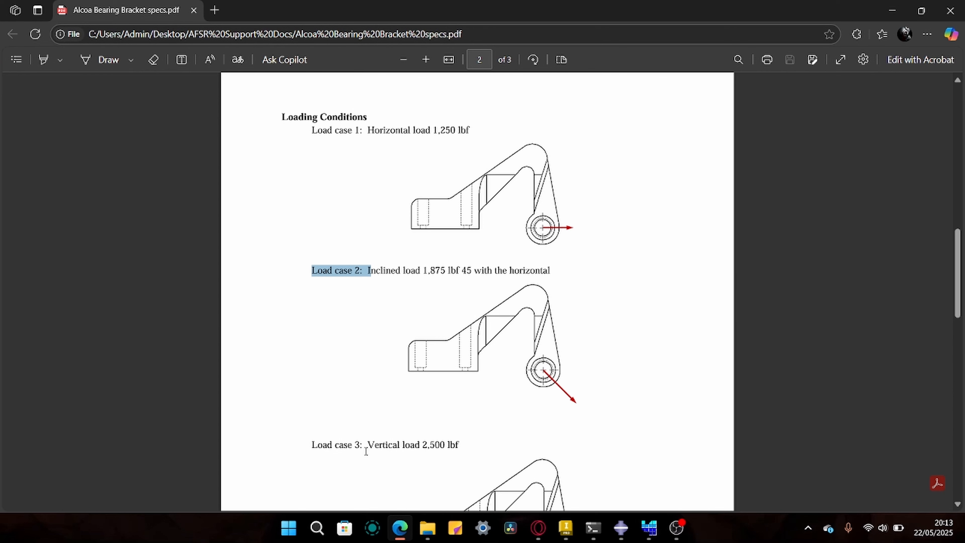
pyautogui.click(893, 10)
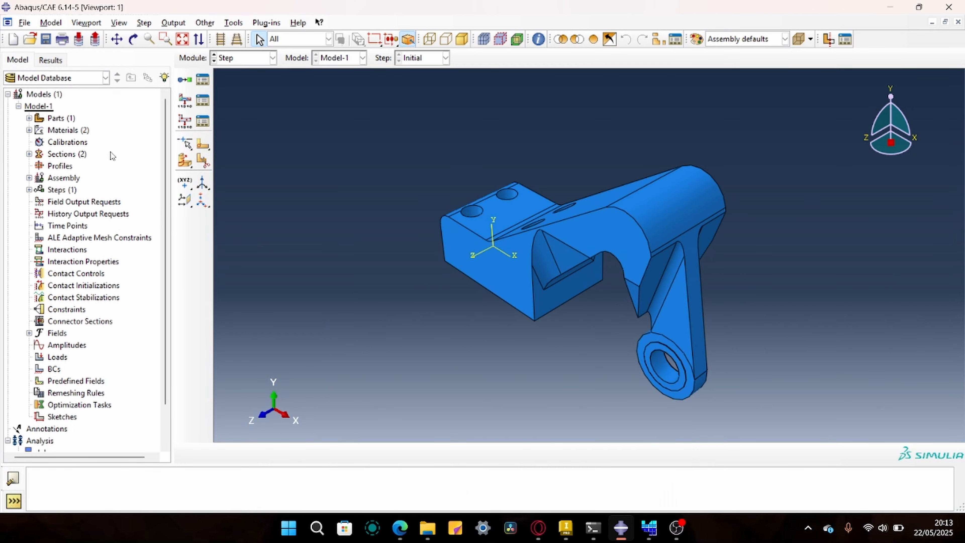
# Create three consecutive Static, General analysis steps after the Initial step, keeping the default settings.
pyautogui.click(185, 80)
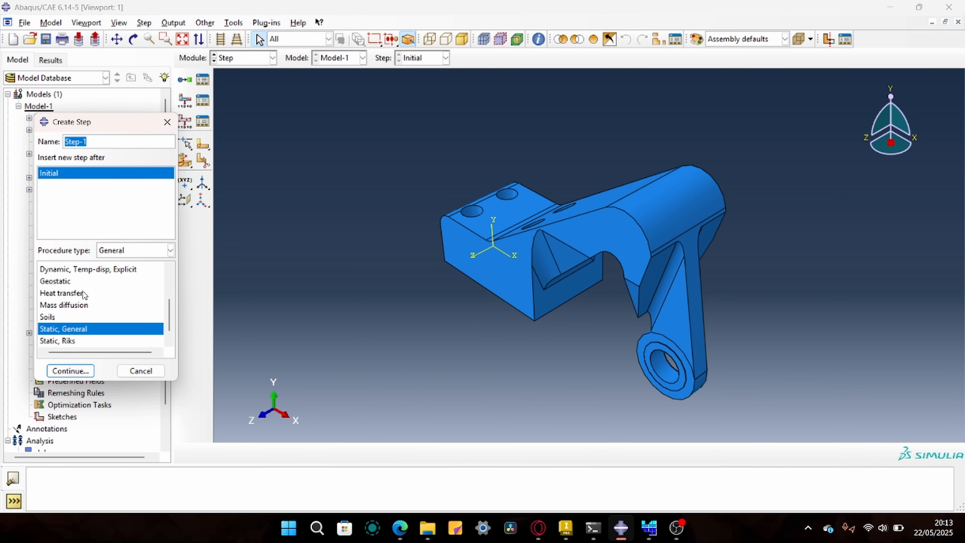
pyautogui.click(71, 371)
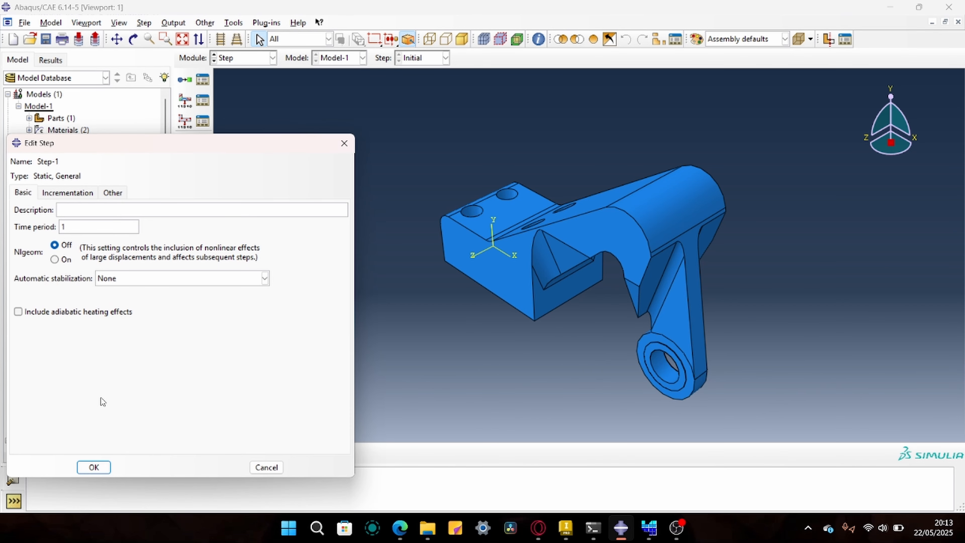
pyautogui.click(94, 467)
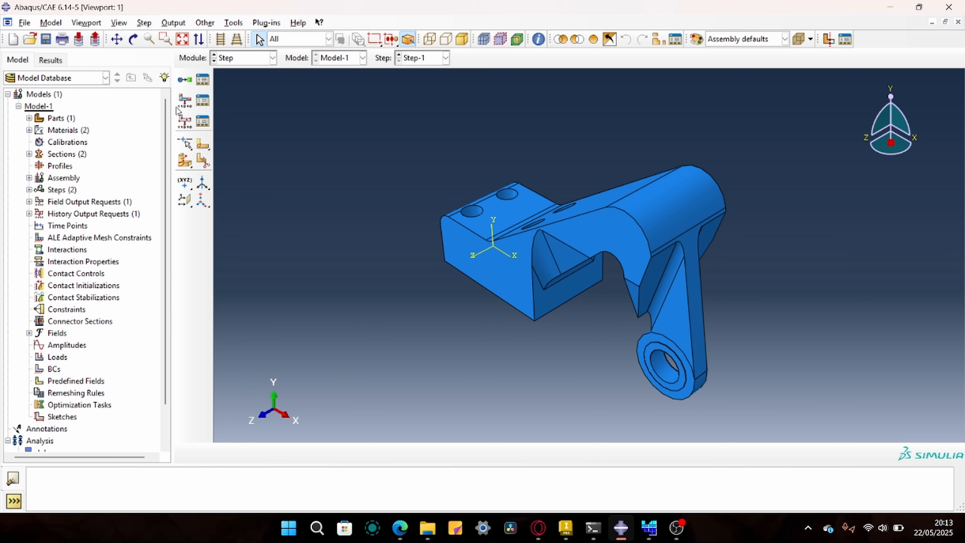
pyautogui.click(185, 80)
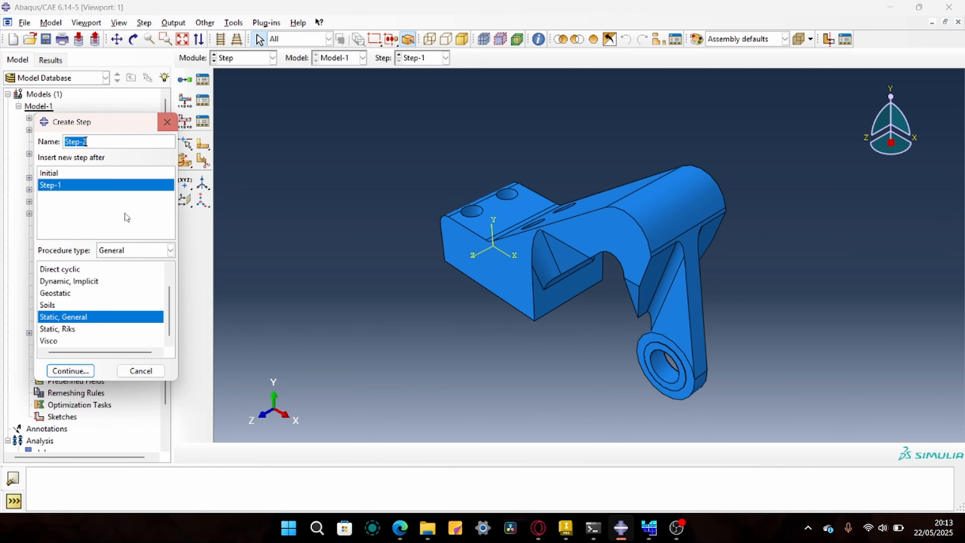
pyautogui.click(77, 370)
pyautogui.click(93, 467)
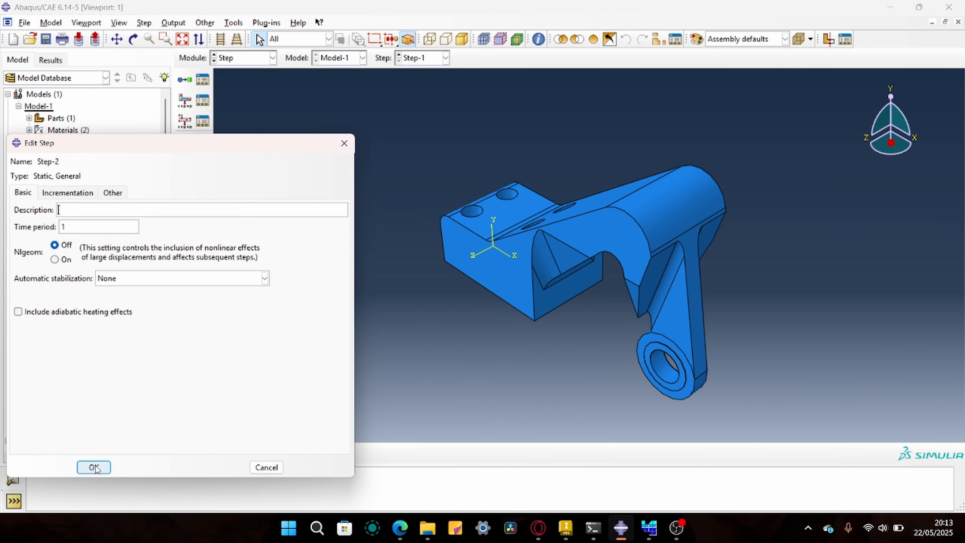
pyautogui.click(185, 80)
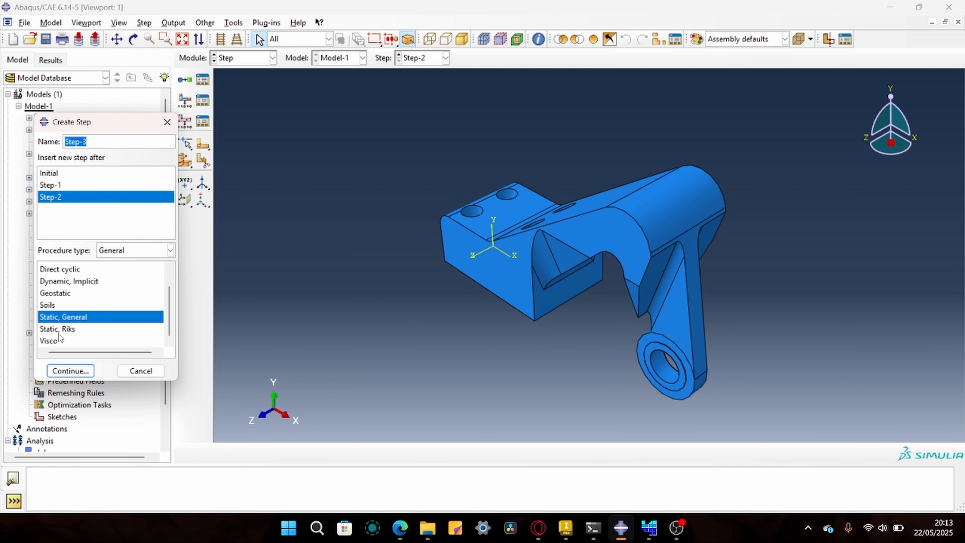
pyautogui.click(72, 371)
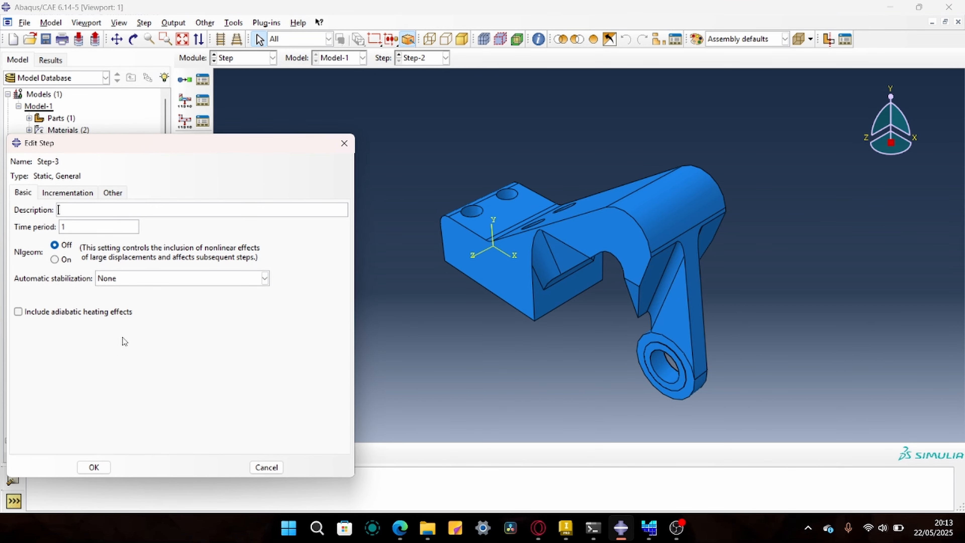
pyautogui.click(98, 468)
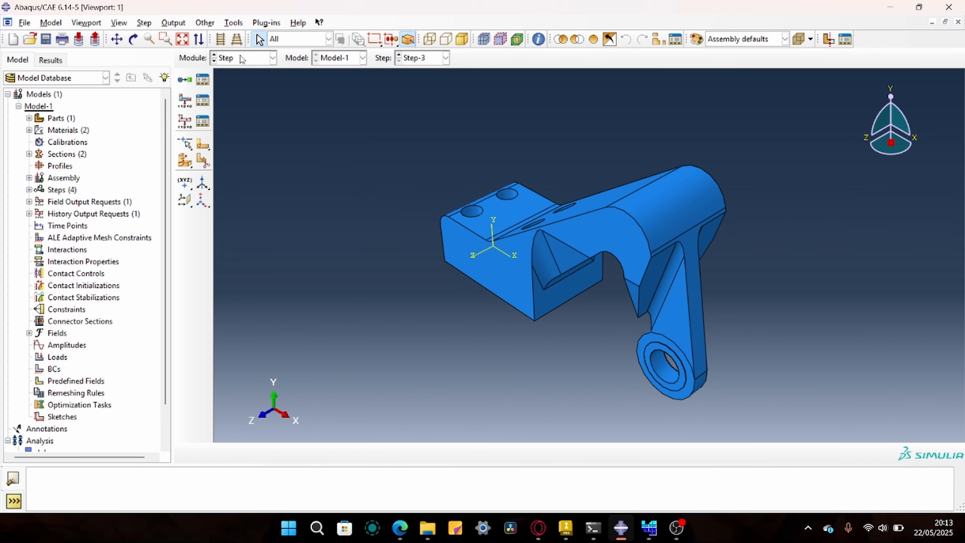
# Check the list of analysis steps in the Step Manager.
pyautogui.click(204, 79)
pyautogui.moveTo(152, 160); pyautogui.dragTo(215, 159)
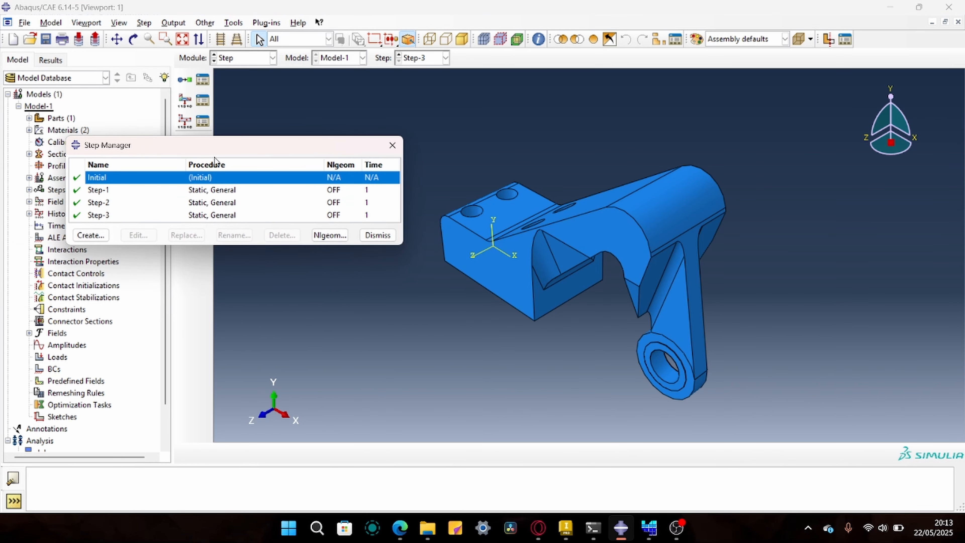
pyautogui.moveTo(213, 245); pyautogui.dragTo(206, 304)
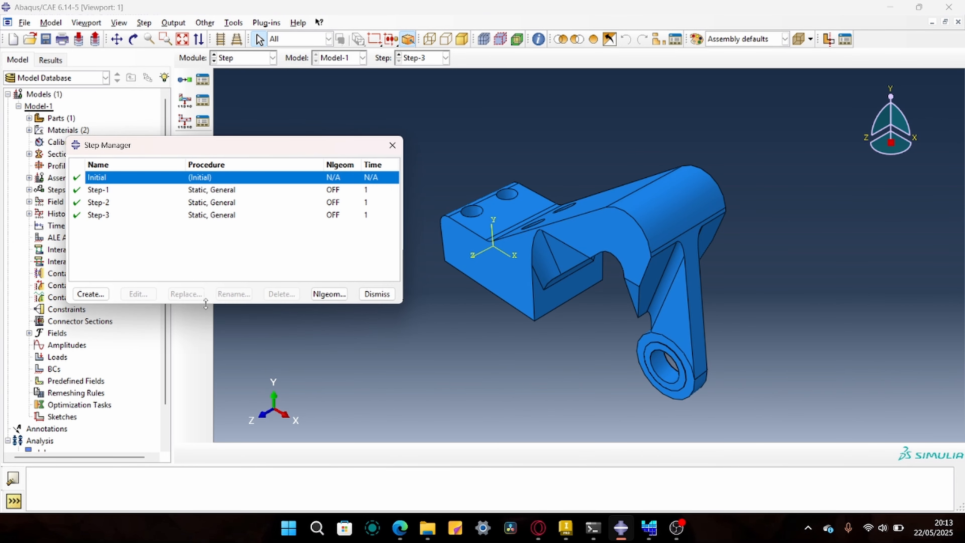
pyautogui.click(392, 145)
# In the Load module, start a mechanical Symmetry/Antisymmetry/Encastre boundary condition named BC-1 in the Initial step.
pyautogui.click(266, 57)
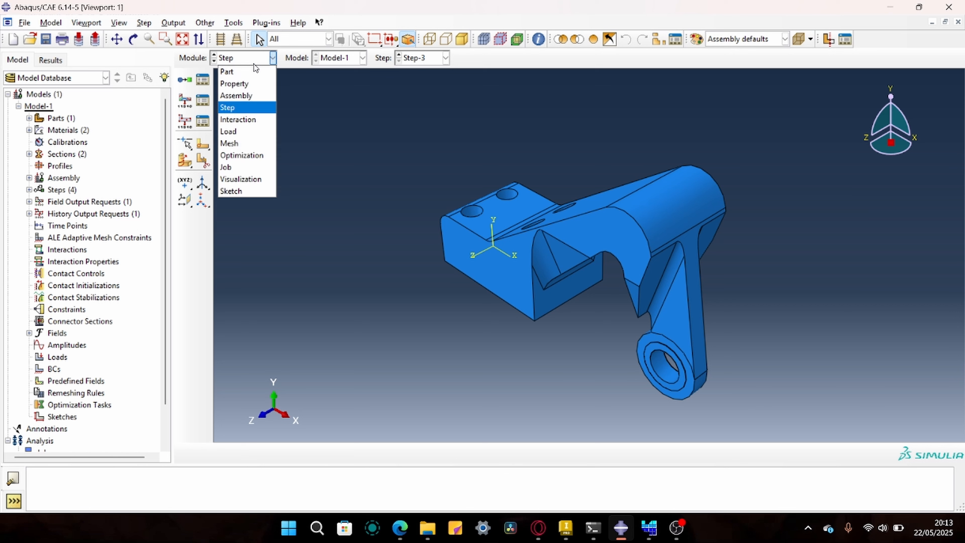
pyautogui.click(243, 119)
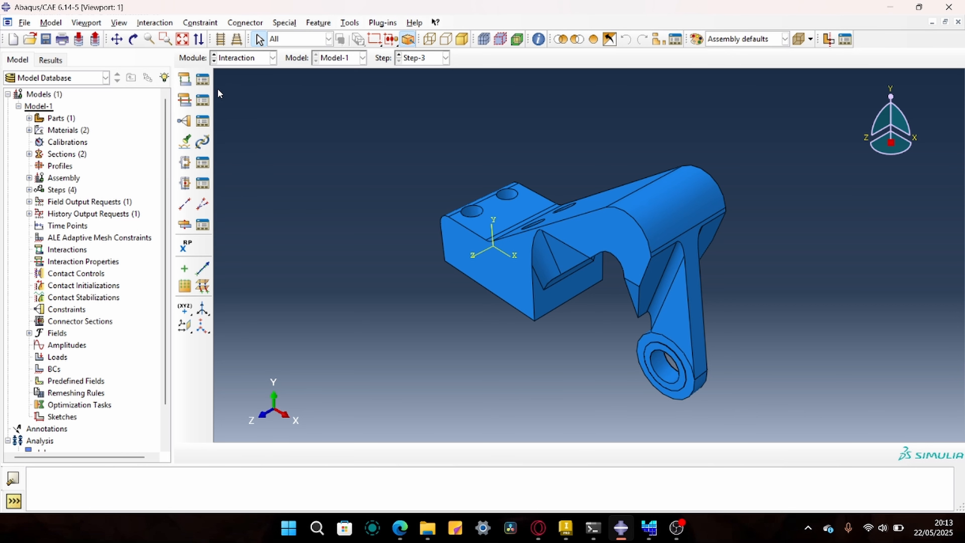
pyautogui.click(245, 65)
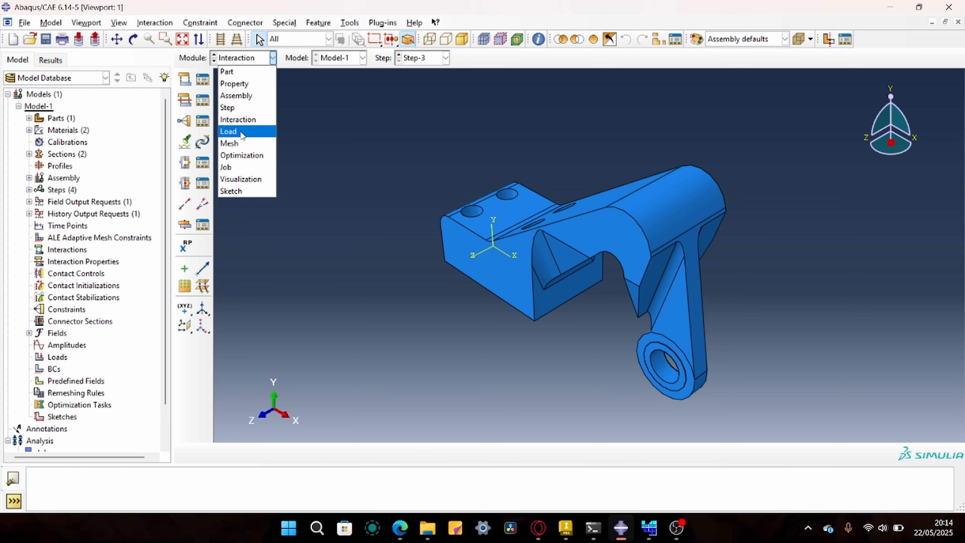
pyautogui.click(268, 133)
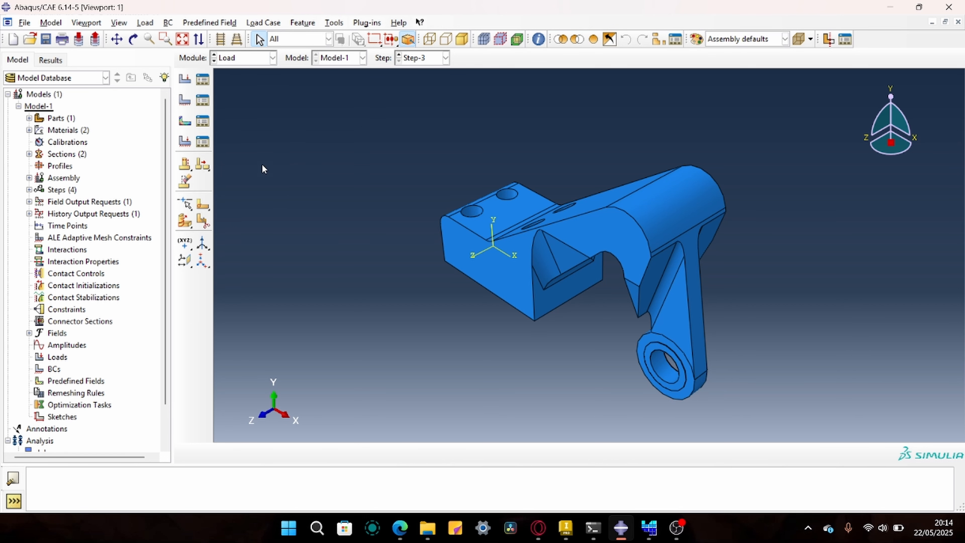
pyautogui.click(185, 101)
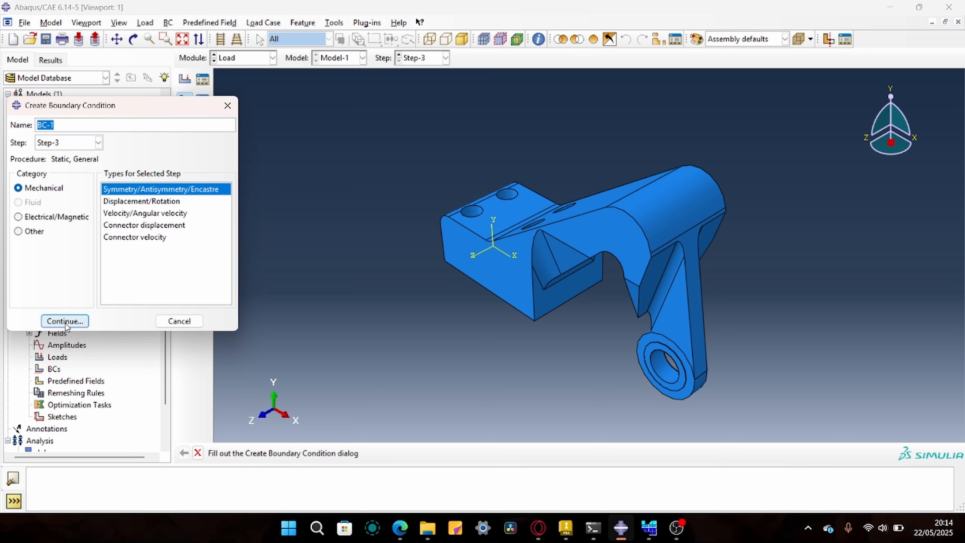
pyautogui.click(90, 143)
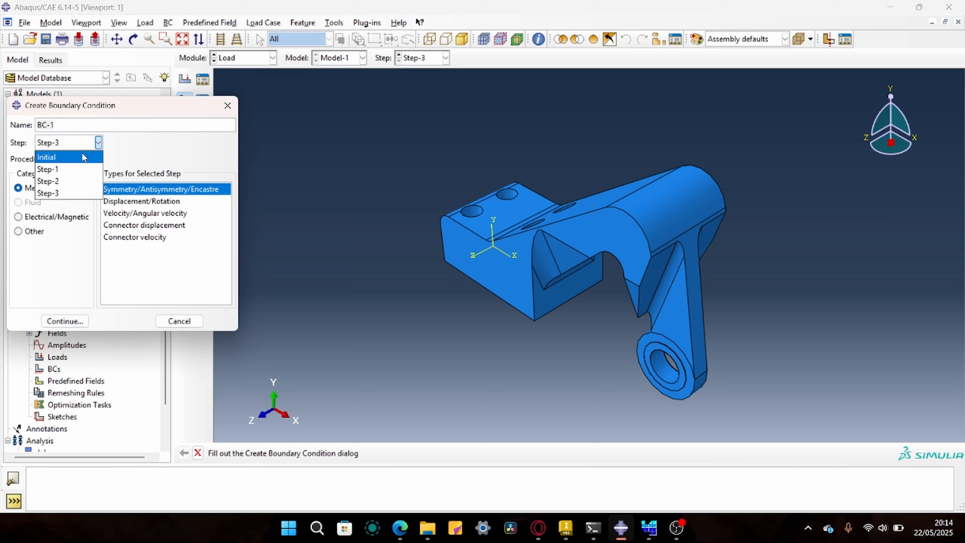
pyautogui.click(78, 157)
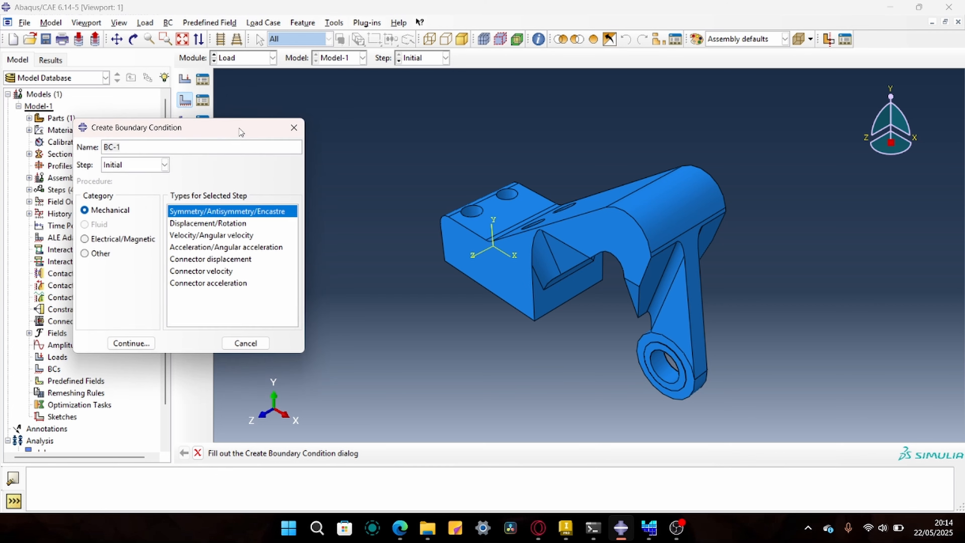
pyautogui.moveTo(179, 107); pyautogui.dragTo(245, 129)
pyautogui.click(256, 60)
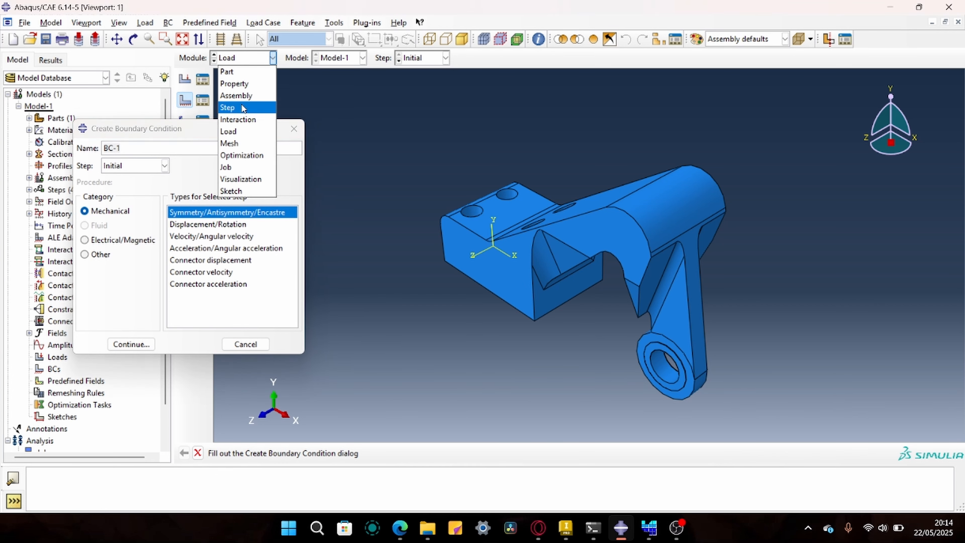
pyautogui.click(231, 64)
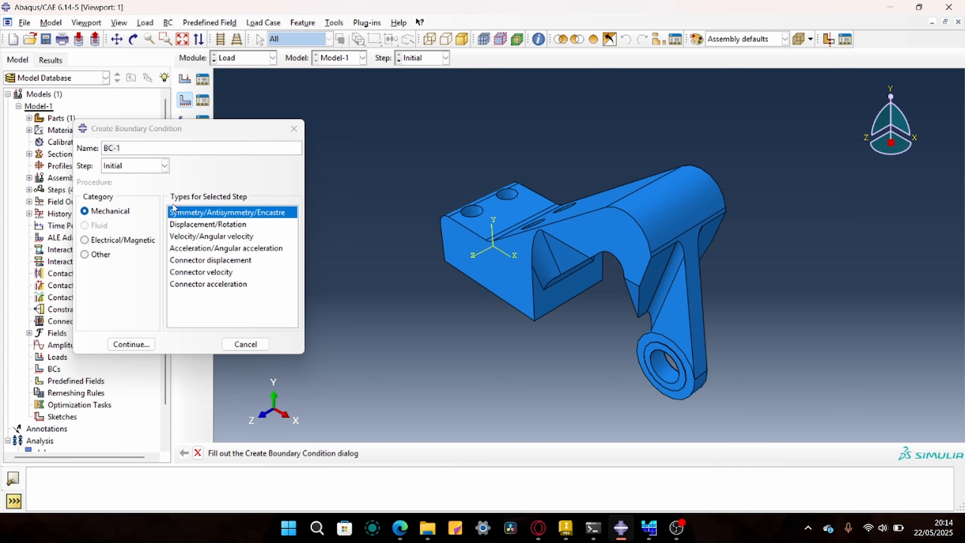
pyautogui.click(137, 349)
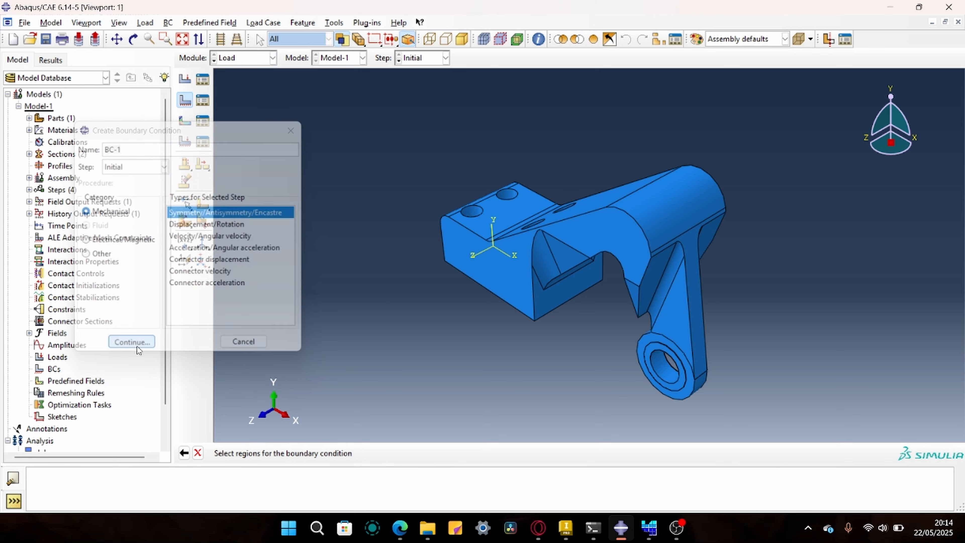
# Select the inner cylindrical faces of the four bolt holes on the bracket's underside as the region for boundary condition BC-1.
pyautogui.click(134, 39)
pyautogui.moveTo(570, 244); pyautogui.dragTo(513, 221)
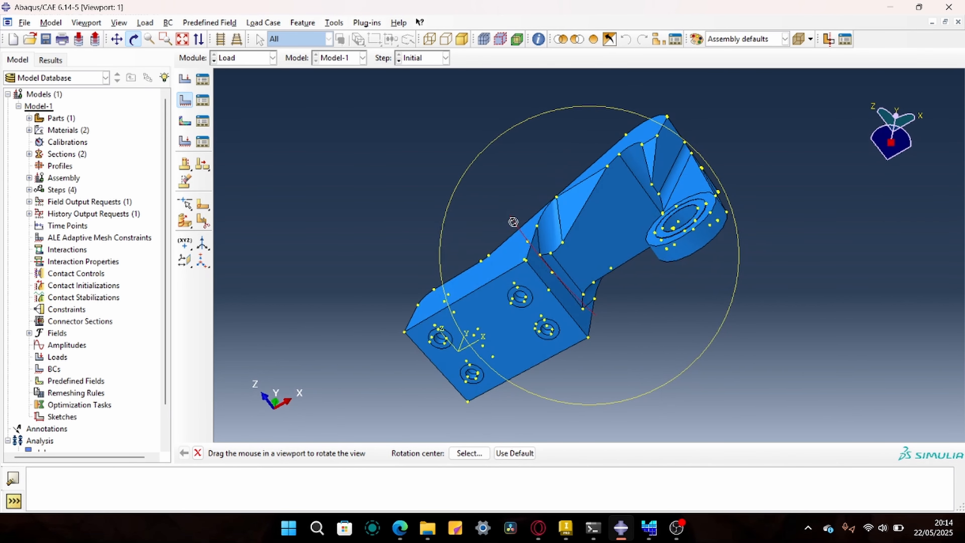
pyautogui.moveTo(541, 271); pyautogui.dragTo(489, 347)
pyautogui.scroll(5, 494, 335)
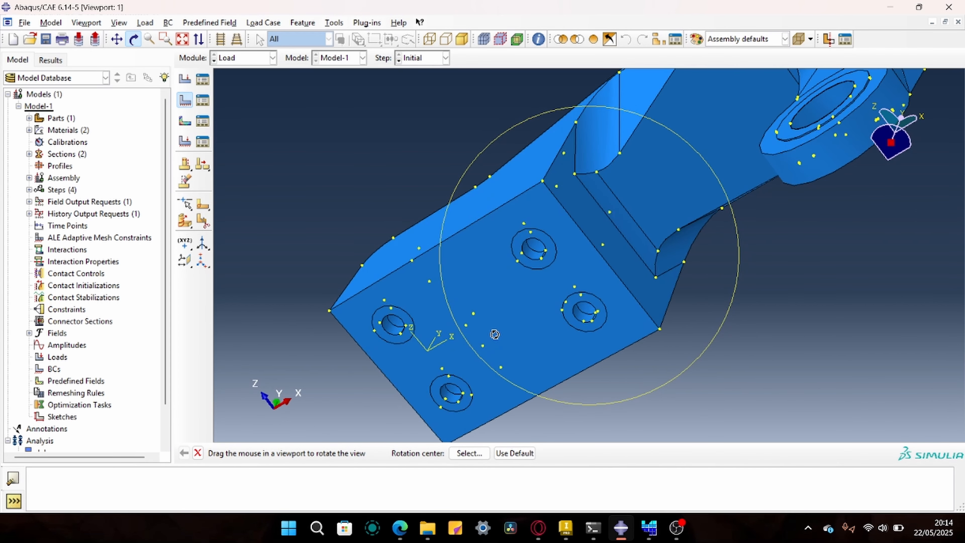
pyautogui.click(133, 39)
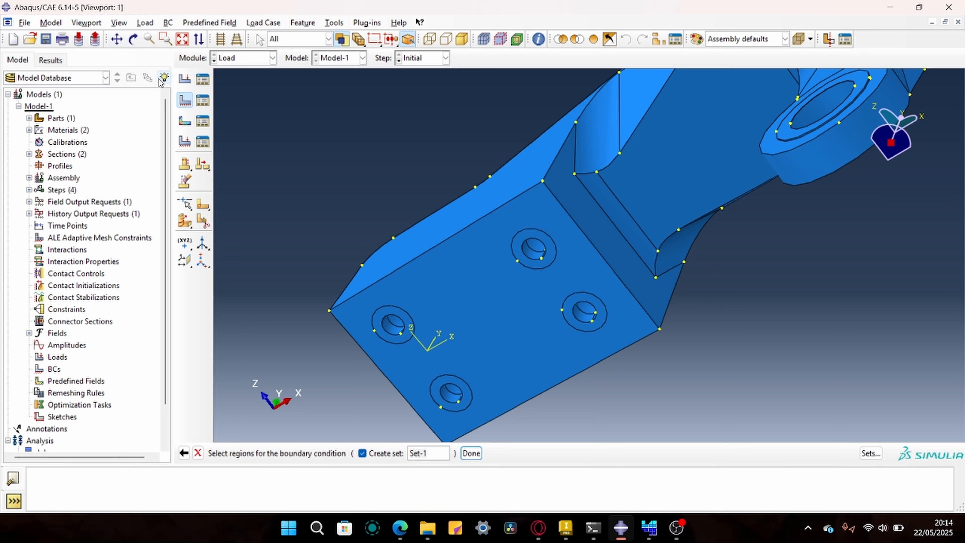
pyautogui.click(392, 332)
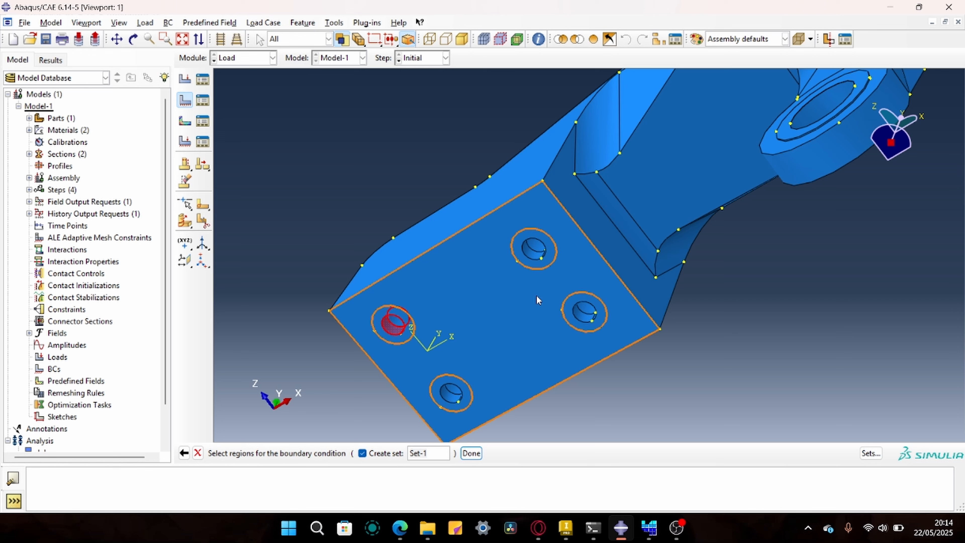
pyautogui.click(538, 259)
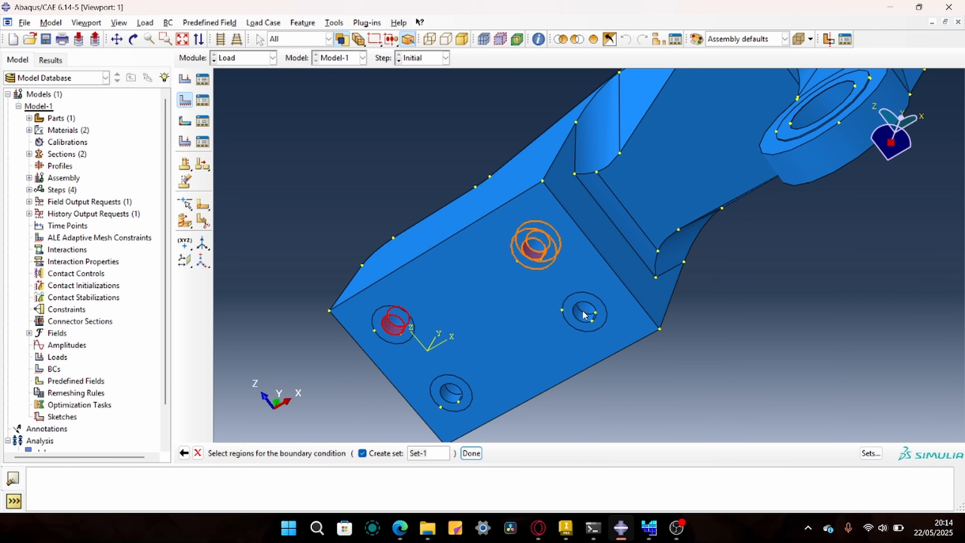
pyautogui.click(584, 319)
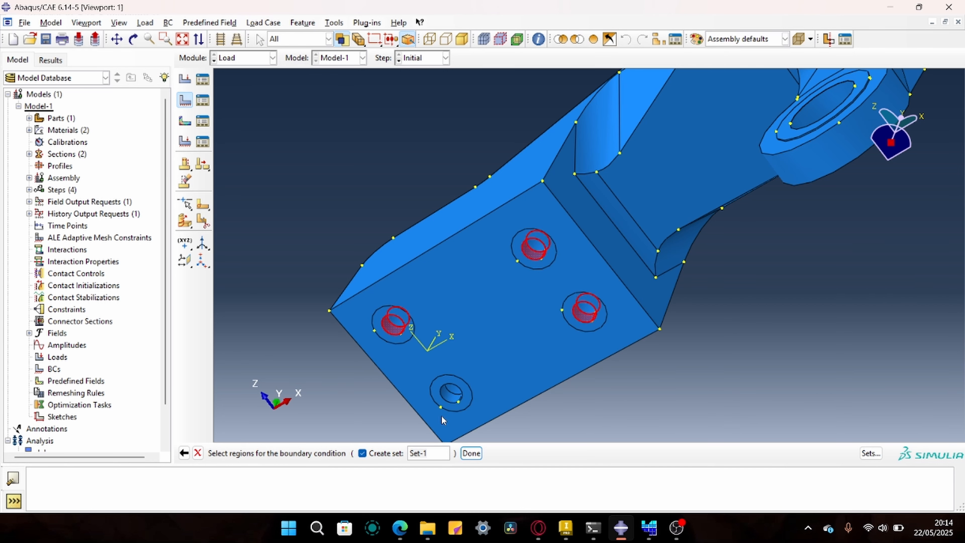
pyautogui.click(451, 401)
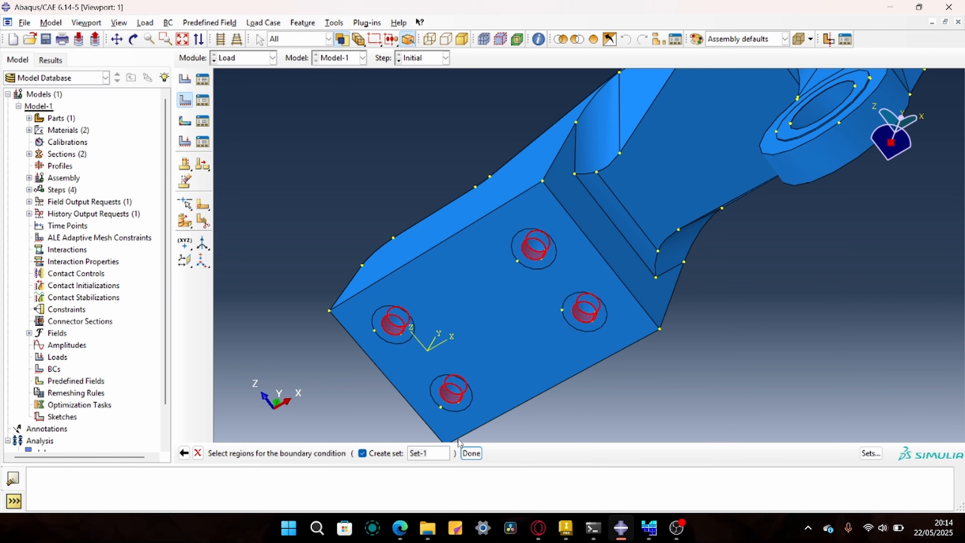
# Accept the bolt-hole region as Set-1 and assign ENCASTRE to BC-1.
pyautogui.click(471, 453)
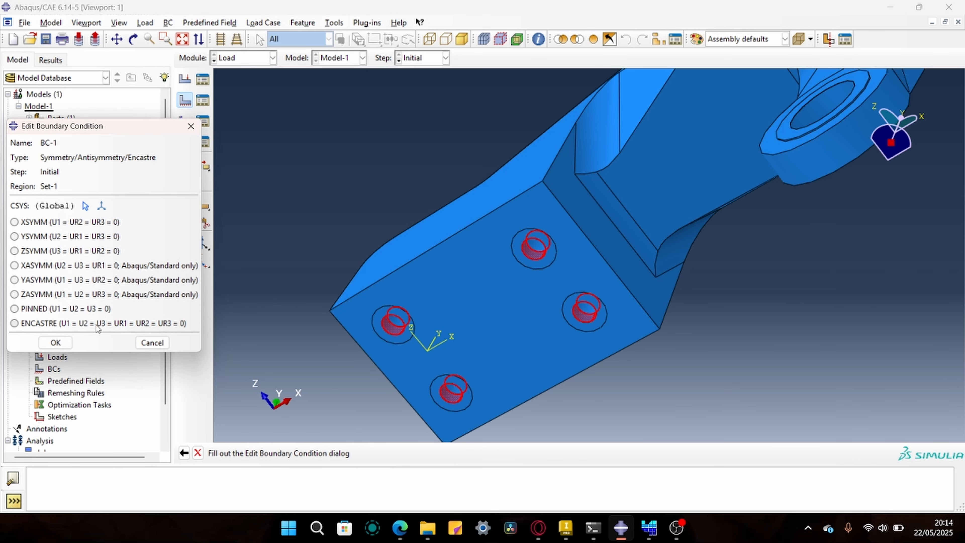
pyautogui.click(15, 323)
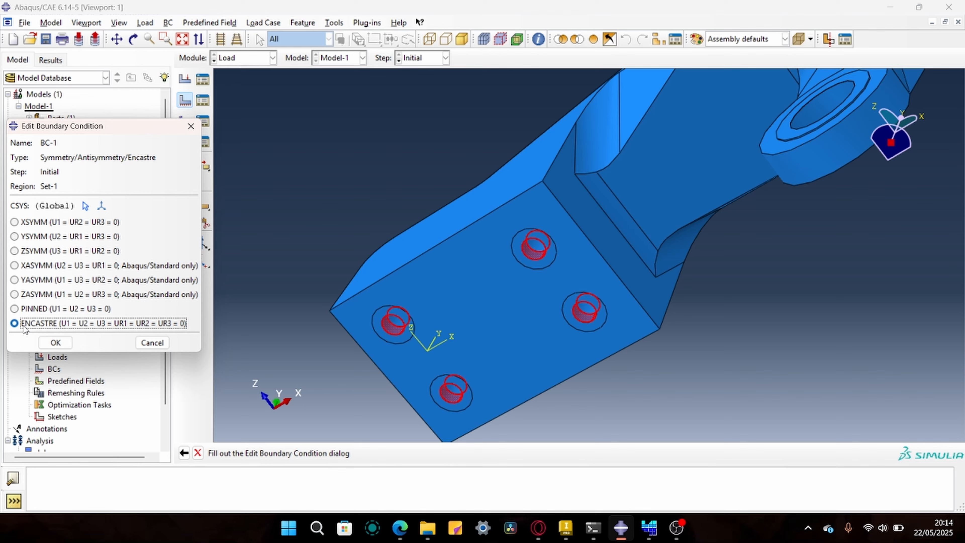
pyautogui.click(55, 342)
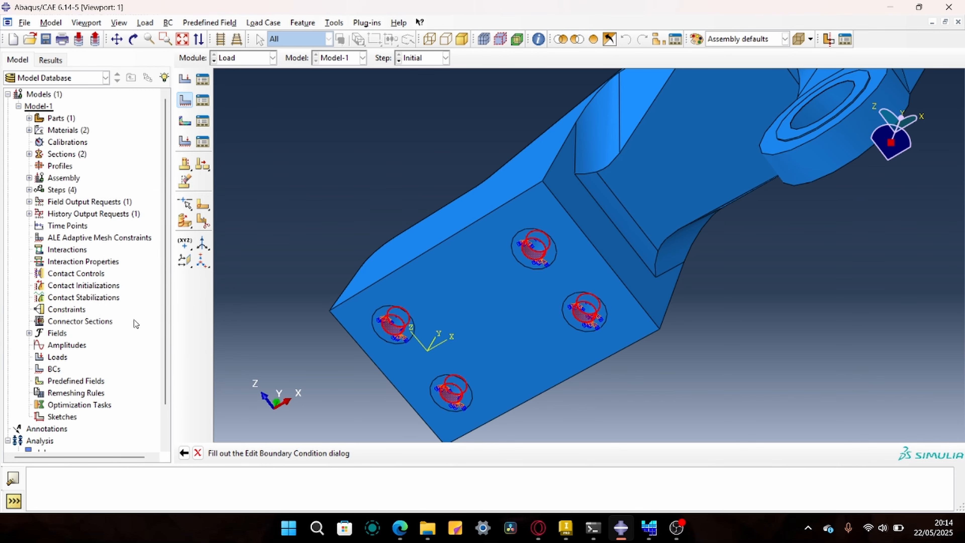
# Compare the Boundary Conditions section of the specification PDF in Edge with the bolt-hole constraints on the bracket in Abaqus/CAE.
pyautogui.click(409, 529)
pyautogui.scroll(10, 490, 270)
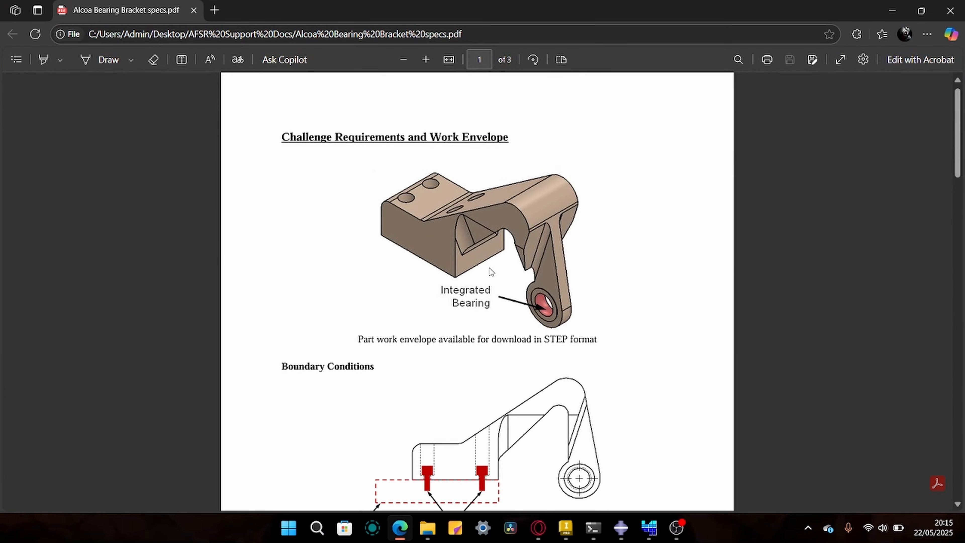
pyautogui.scroll(-5, 490, 271)
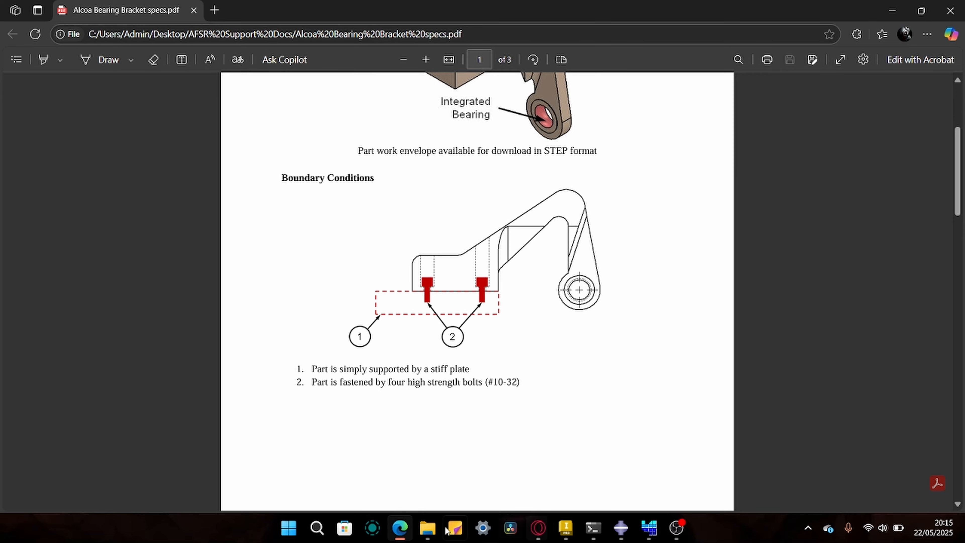
pyautogui.click(406, 534)
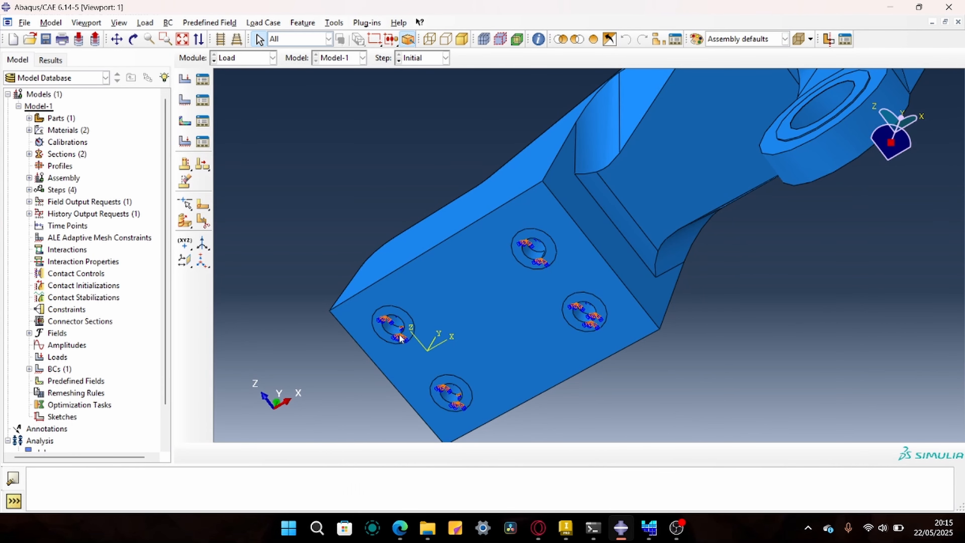
pyautogui.moveTo(394, 322); pyautogui.dragTo(414, 262)
pyautogui.click(133, 39)
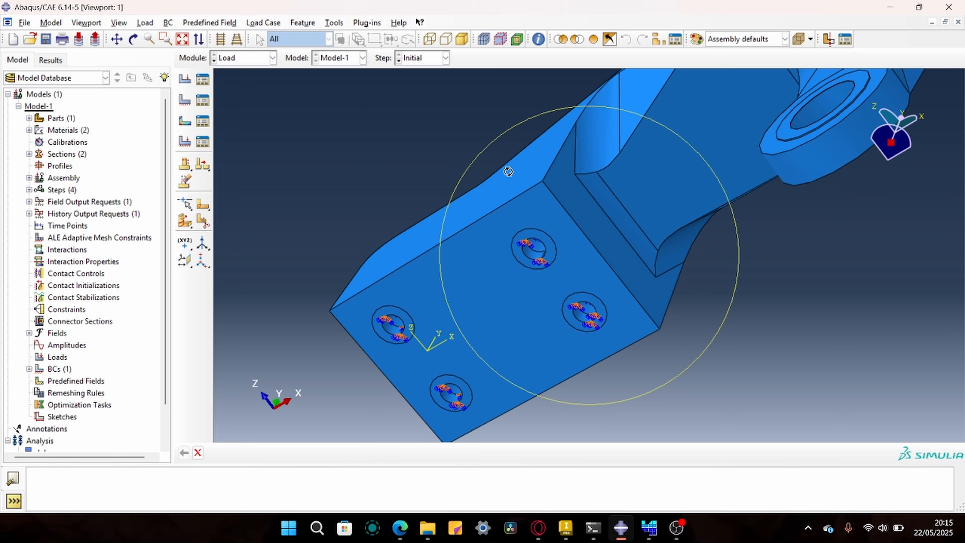
pyautogui.moveTo(615, 190); pyautogui.dragTo(468, 202)
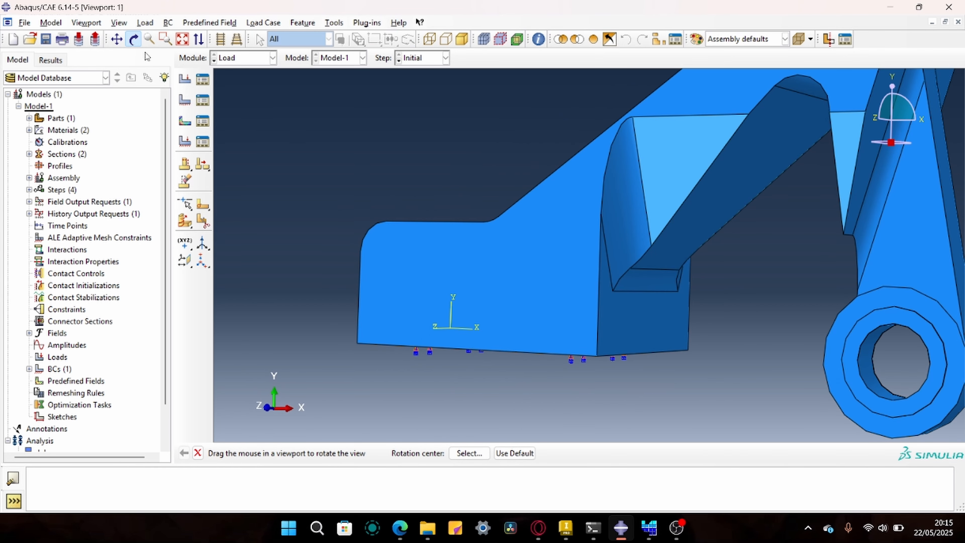
pyautogui.click(133, 39)
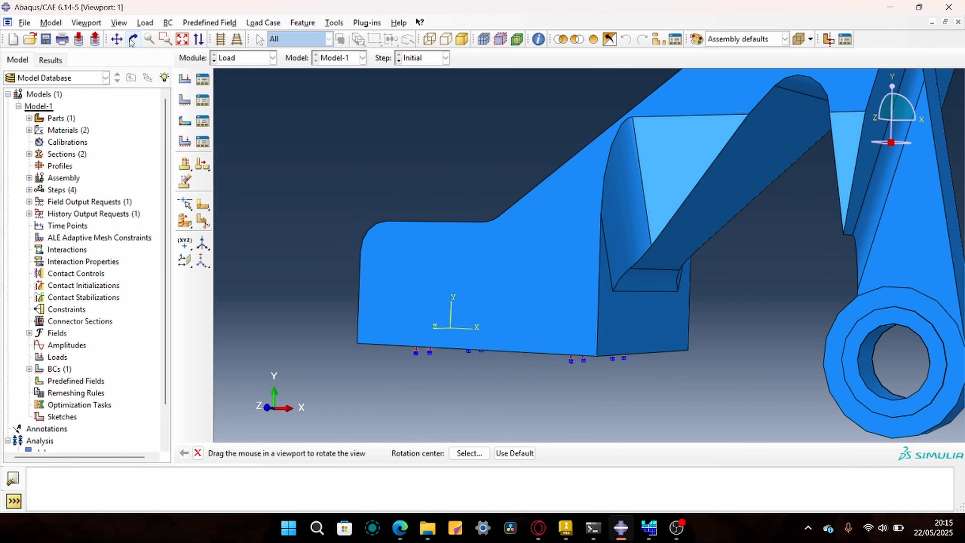
# Switch to the Part module and start creating a partition on the Bearing_Bracket_Assy part.
pyautogui.click(250, 61)
pyautogui.click(243, 71)
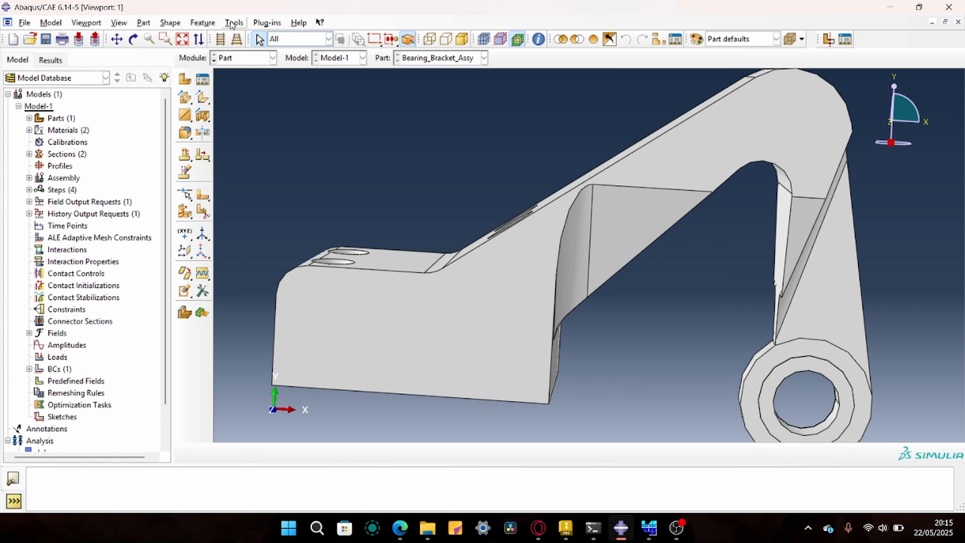
pyautogui.click(232, 23)
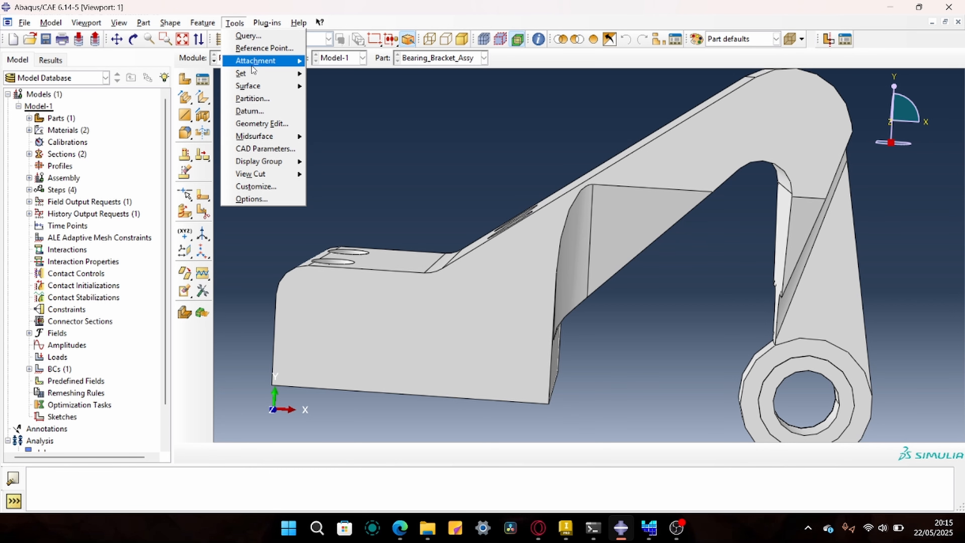
pyautogui.click(253, 99)
pyautogui.moveTo(124, 140); pyautogui.dragTo(282, 136)
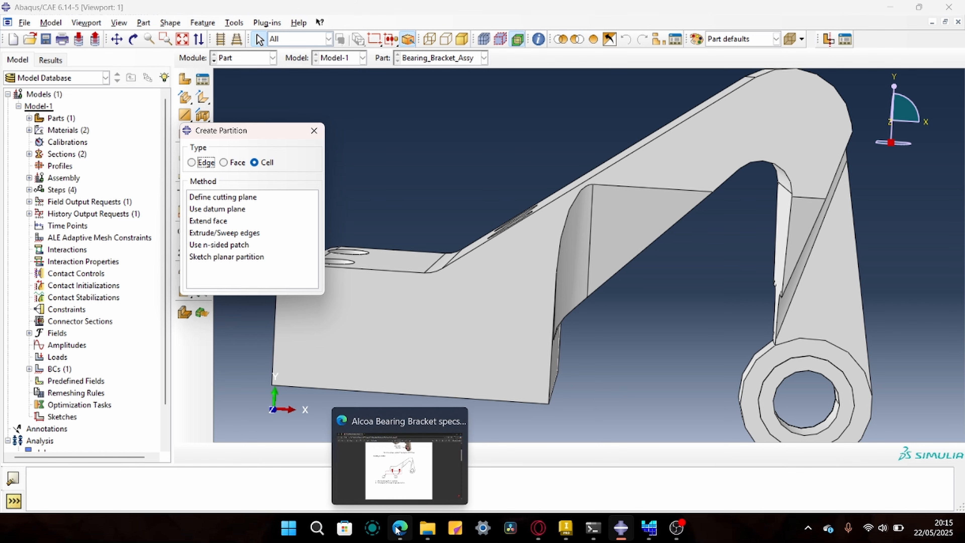
# Switch to the specification PDF in Edge and capture the Load case 1 diagram from the Loading Conditions section in Snipping Tool.
pyautogui.click(405, 529)
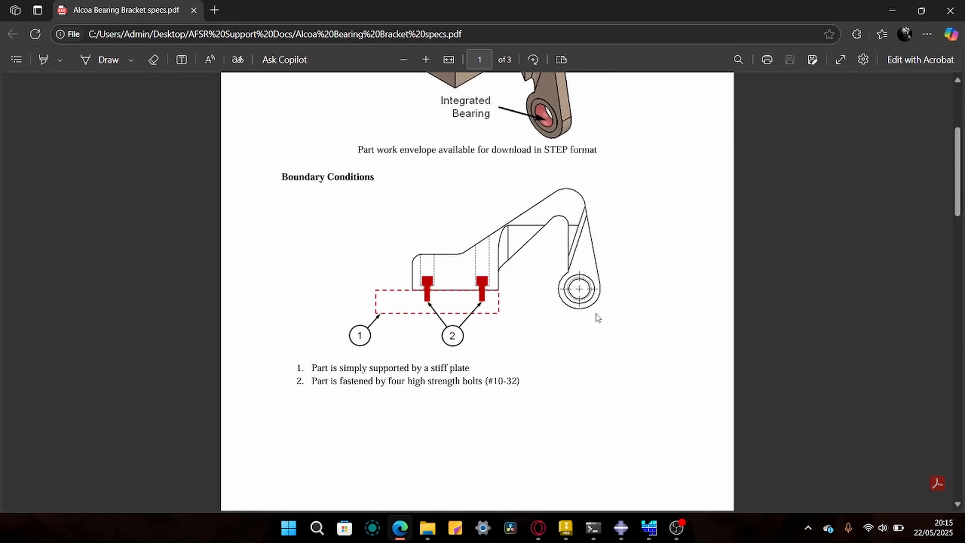
pyautogui.scroll(-10, 592, 313)
pyautogui.scroll(3, 587, 315)
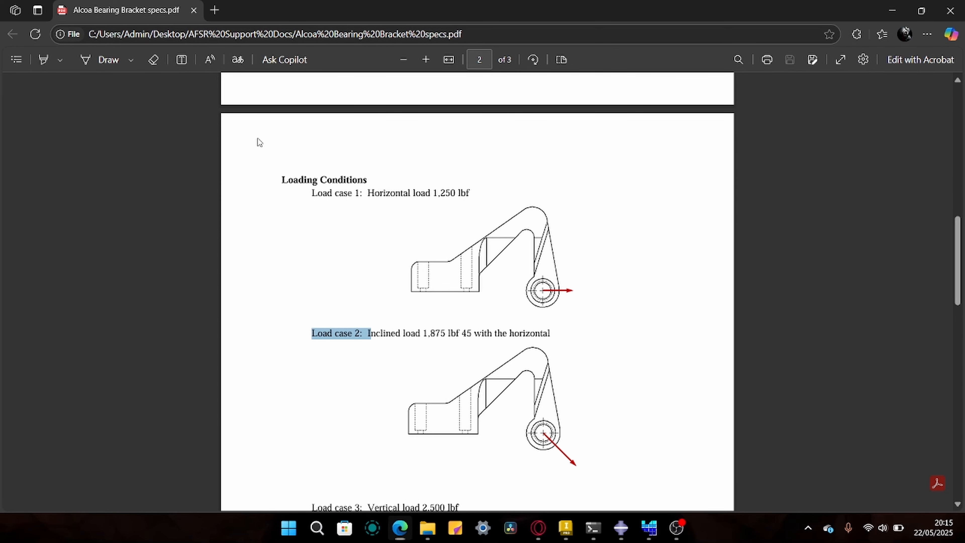
pyautogui.press('super+shift+s')
pyautogui.moveTo(268, 151); pyautogui.dragTo(602, 335)
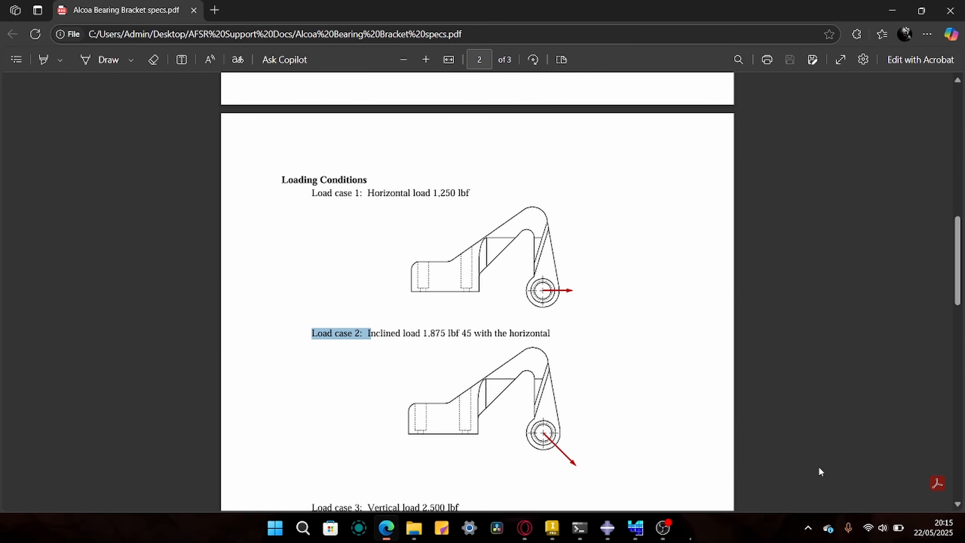
pyautogui.click(864, 392)
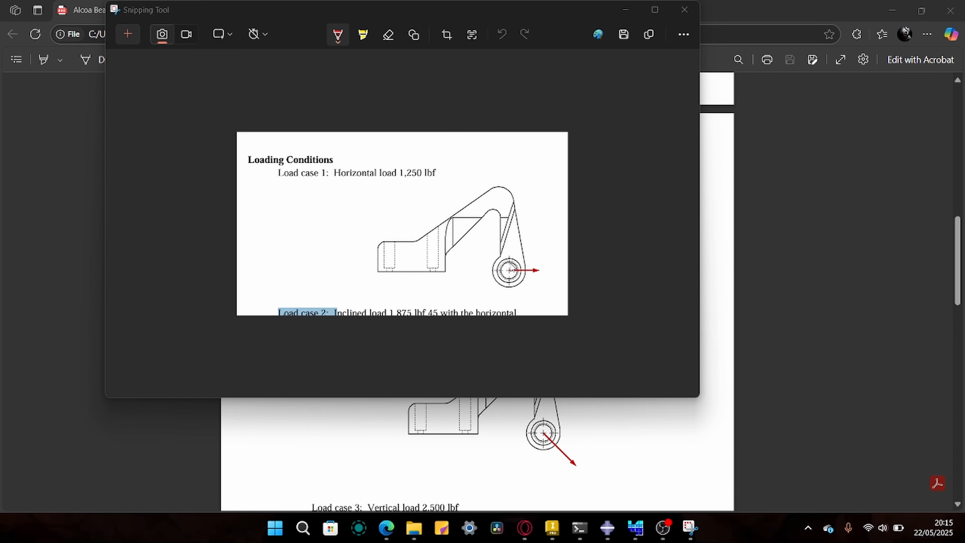
# Mark the bearing hole with red pen strokes in the snip, close it, and review Load cases 2 and 3 in the PDF.
pyautogui.moveTo(512, 269)
pyautogui.mouseDown()
pyautogui.moveTo(519, 265)
pyautogui.moveTo(523, 280)
pyautogui.moveTo(510, 288)
pyautogui.moveTo(516, 261)
pyautogui.moveTo(510, 289)
pyautogui.moveTo(524, 269)
pyautogui.moveTo(516, 265)
pyautogui.moveTo(498, 285)
pyautogui.mouseUp()
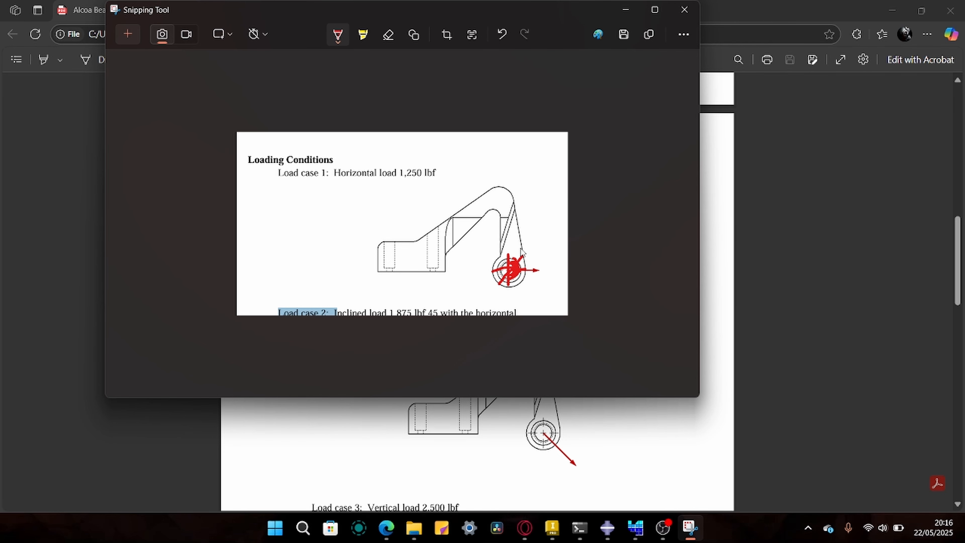
pyautogui.click(684, 10)
pyautogui.scroll(-6, 514, 334)
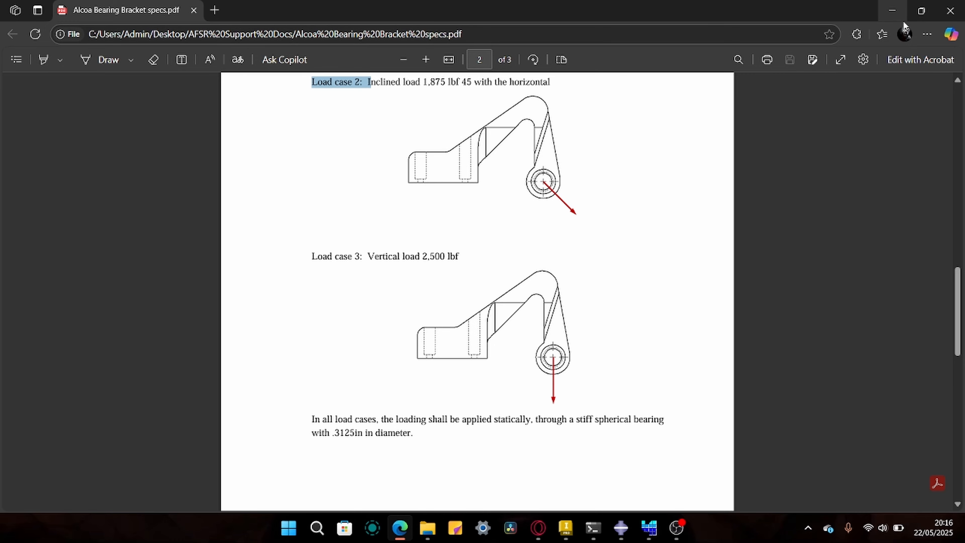
pyautogui.click(892, 10)
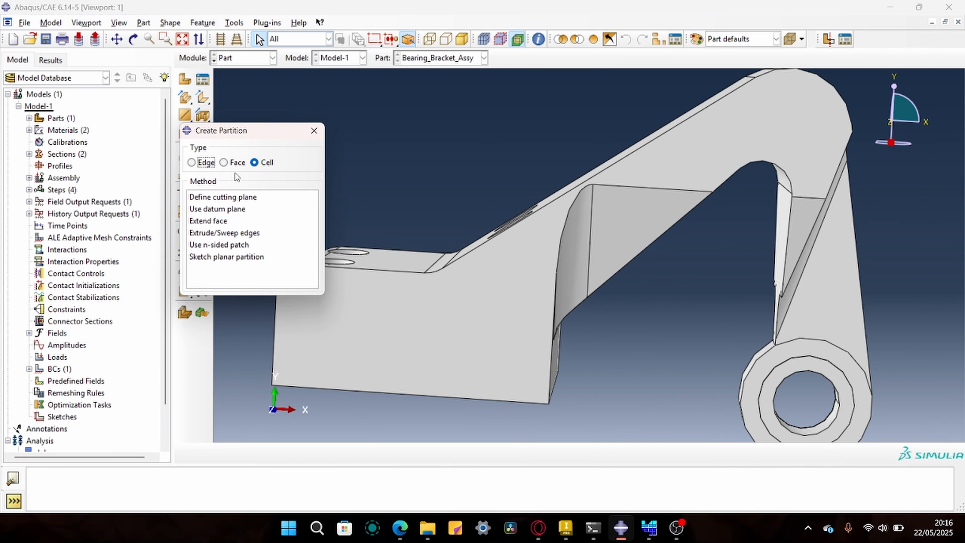
# In Abaqus/CAE, open a Sketch face partition on the bearing's annular side face with the Auto-Calculate origin, choosing an edge for orientation.
pyautogui.click(230, 163)
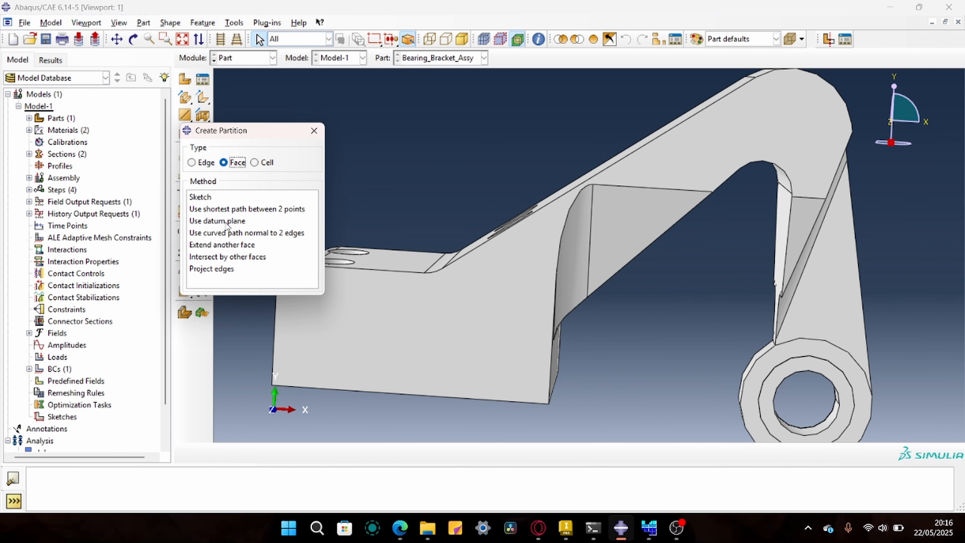
pyautogui.click(196, 199)
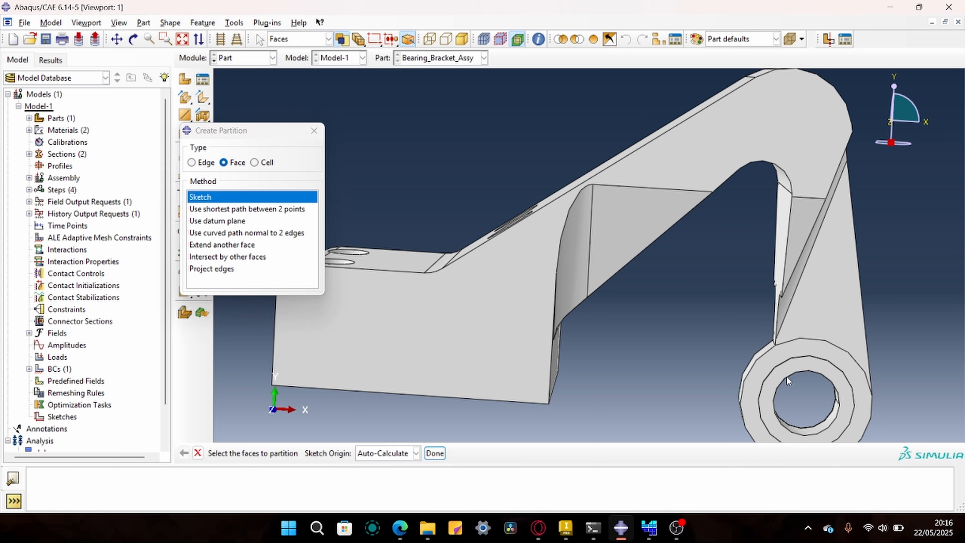
pyautogui.click(788, 366)
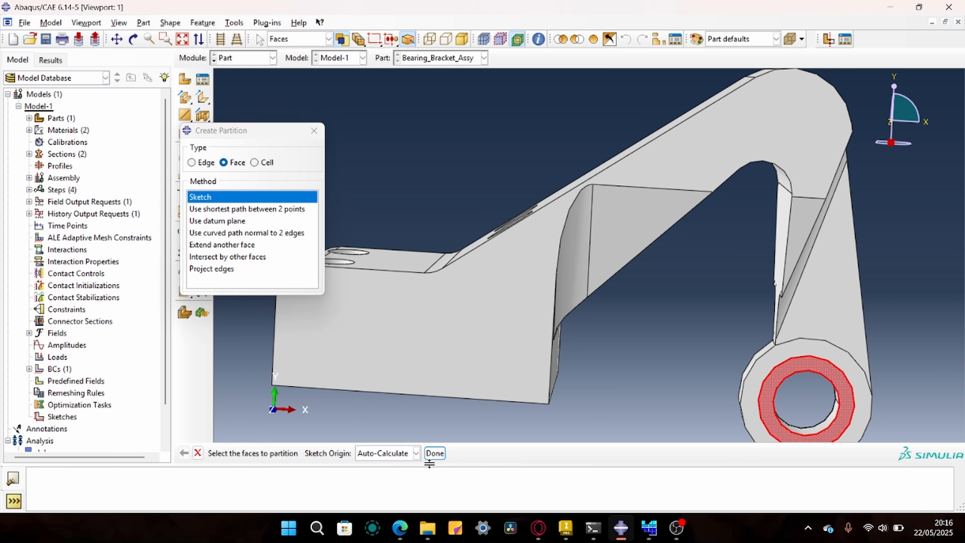
pyautogui.click(435, 453)
pyautogui.click(778, 368)
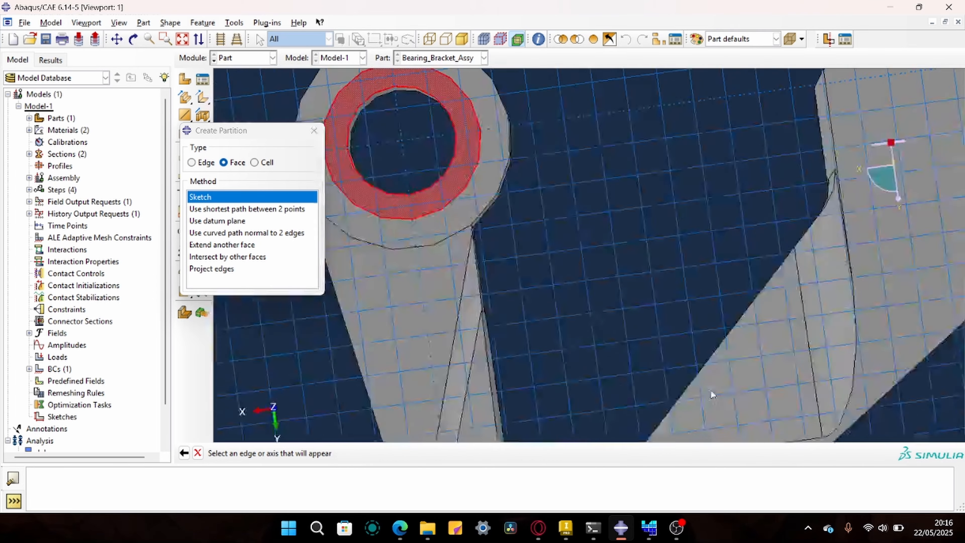
pyautogui.scroll(1, 557, 298)
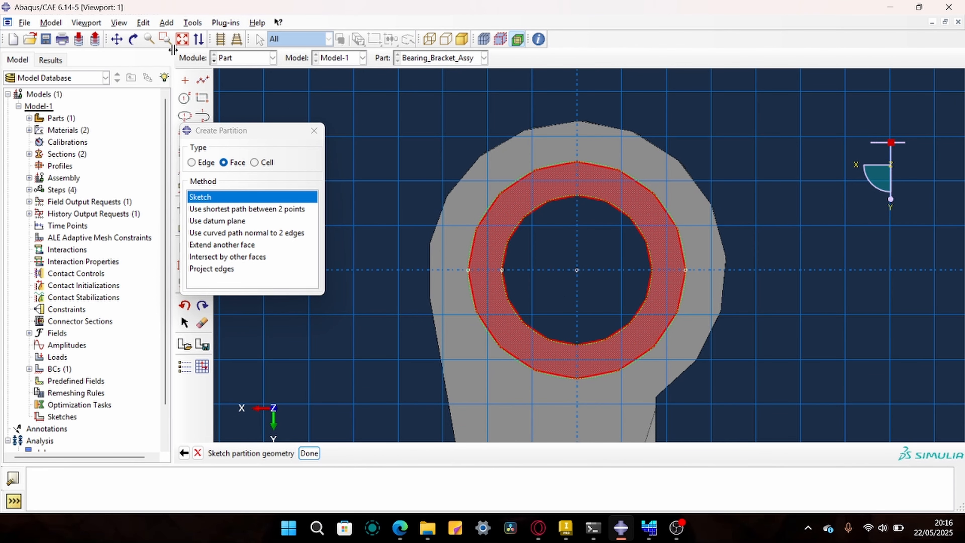
# Sketch a vertical and a horizontal line through the bearing ring's centre, each spanning the full outer circle.
pyautogui.click(203, 80)
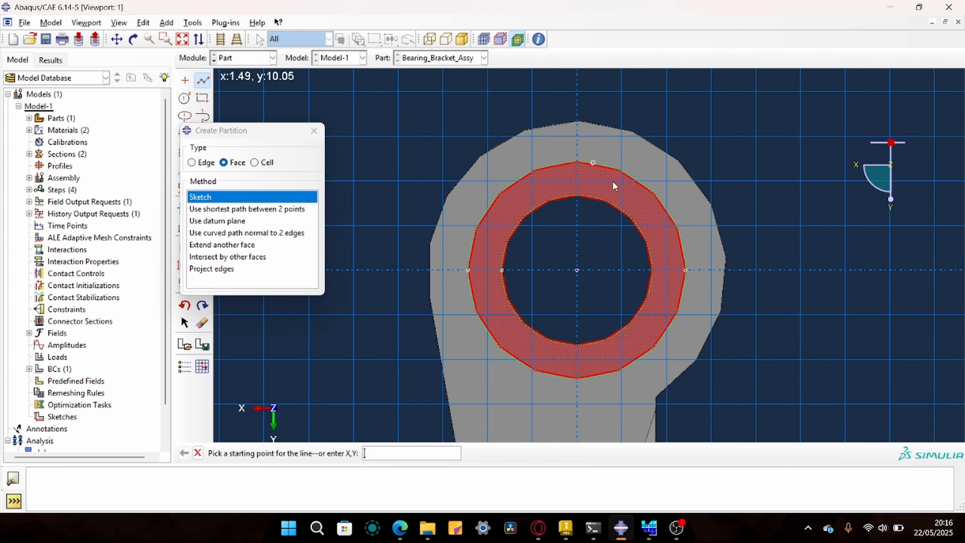
pyautogui.click(576, 162)
pyautogui.click(577, 379)
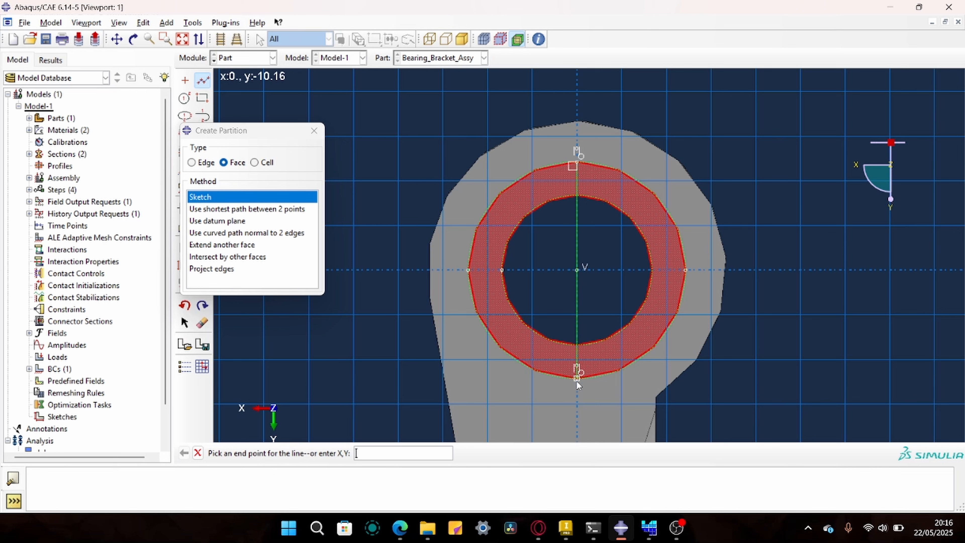
pyautogui.press('Escape')
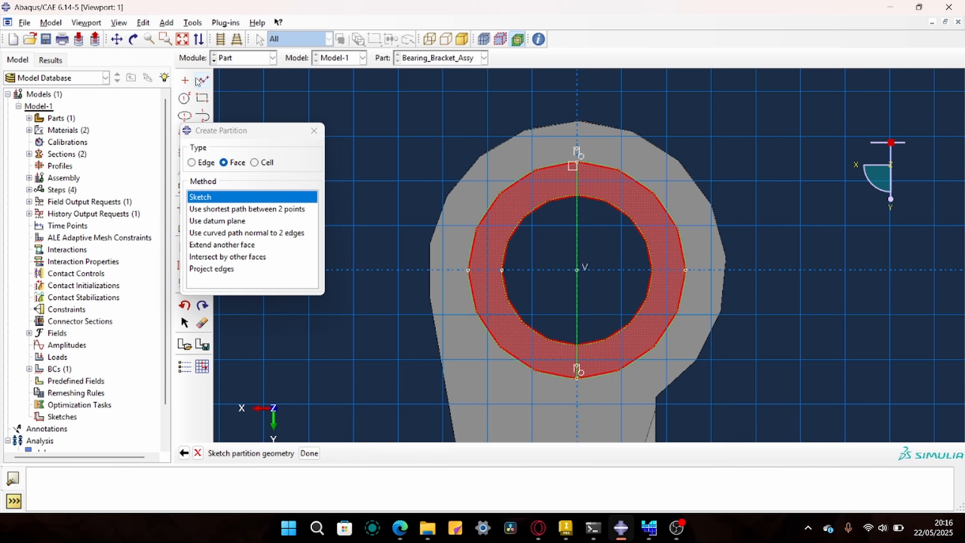
pyautogui.click(199, 80)
pyautogui.click(464, 270)
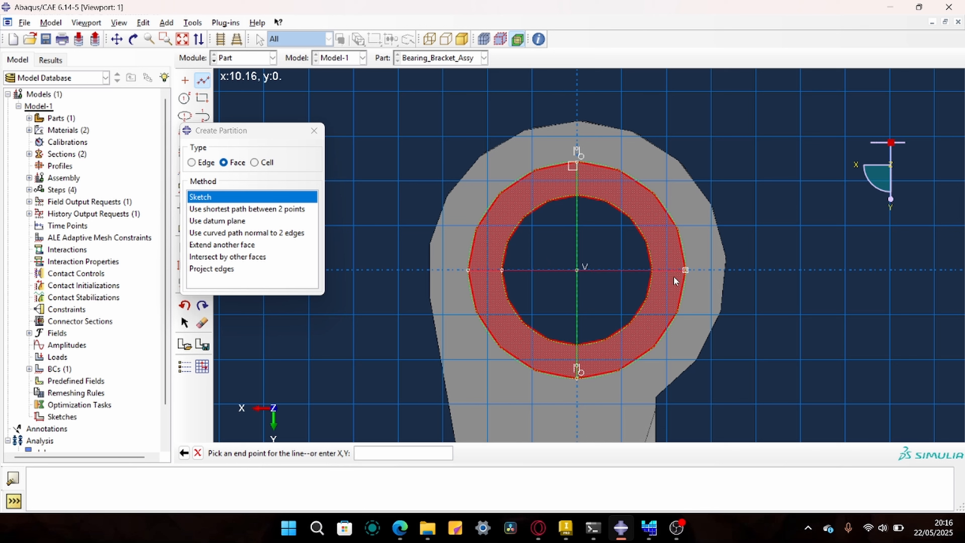
pyautogui.click(684, 270)
pyautogui.press('Escape')
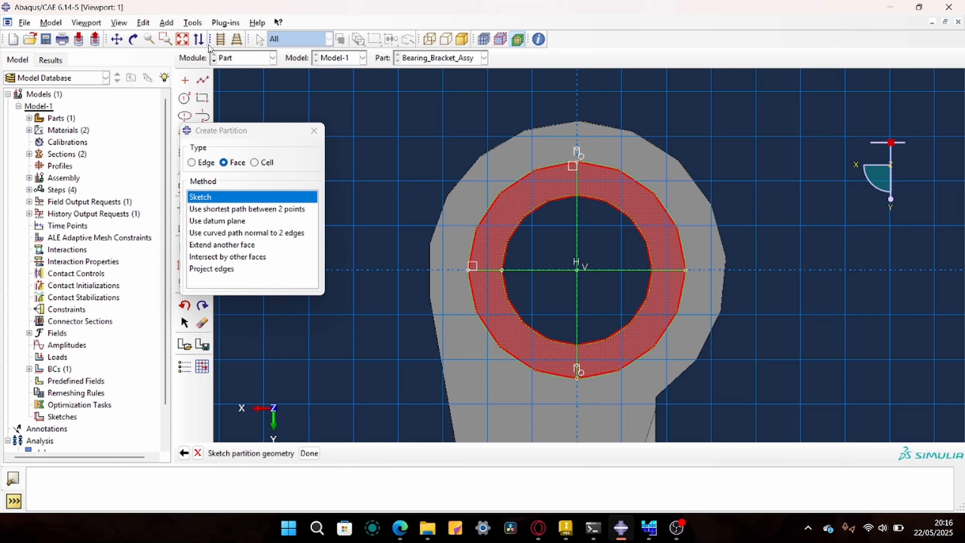
# Sketch an inclined line through the ring's centre, running from the lower-left to the upper-right of the outer circle.
pyautogui.click(199, 82)
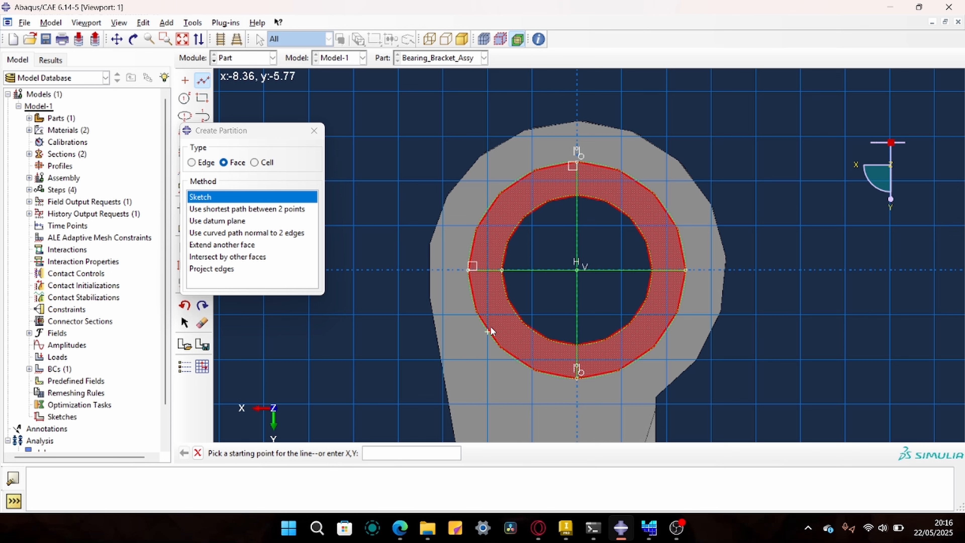
pyautogui.click(483, 326)
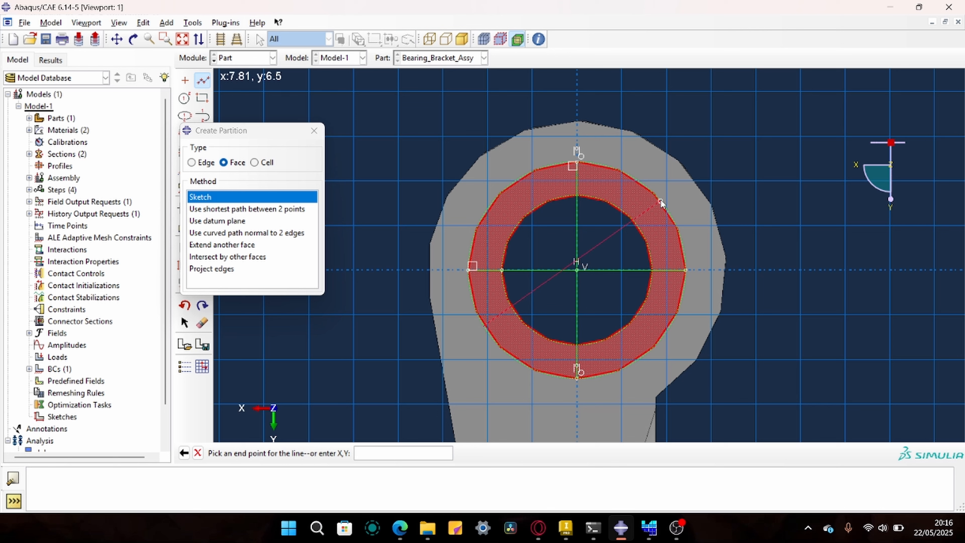
pyautogui.click(671, 215)
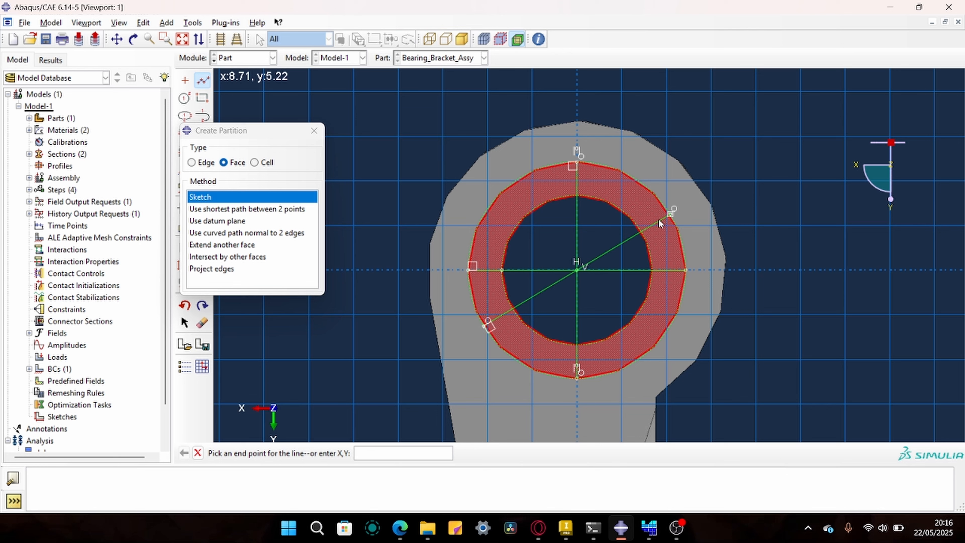
pyautogui.press('Escape')
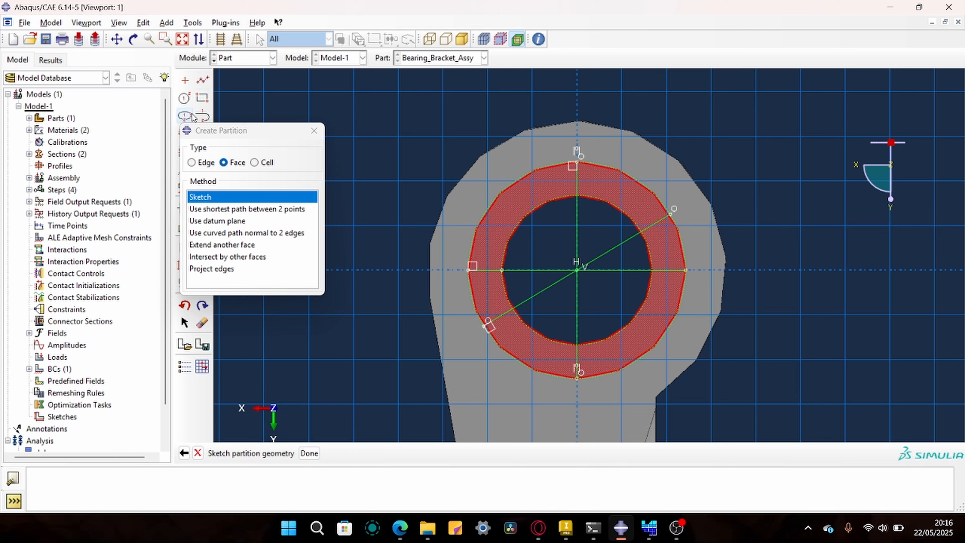
# Dimension the angle between the horizontal line and the inclined line and set it to 45 degrees.
pyautogui.moveTo(213, 131); pyautogui.dragTo(36, 118)
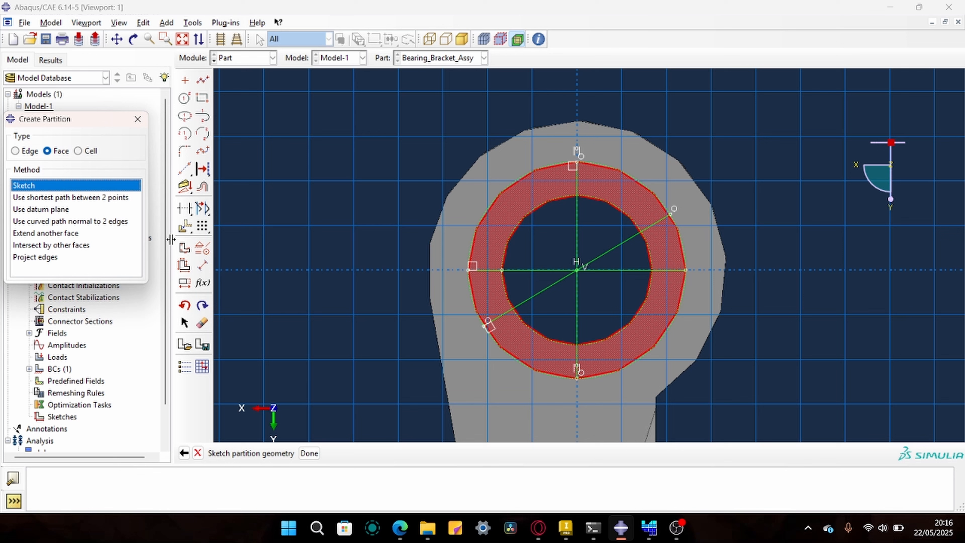
pyautogui.click(202, 265)
pyautogui.click(537, 270)
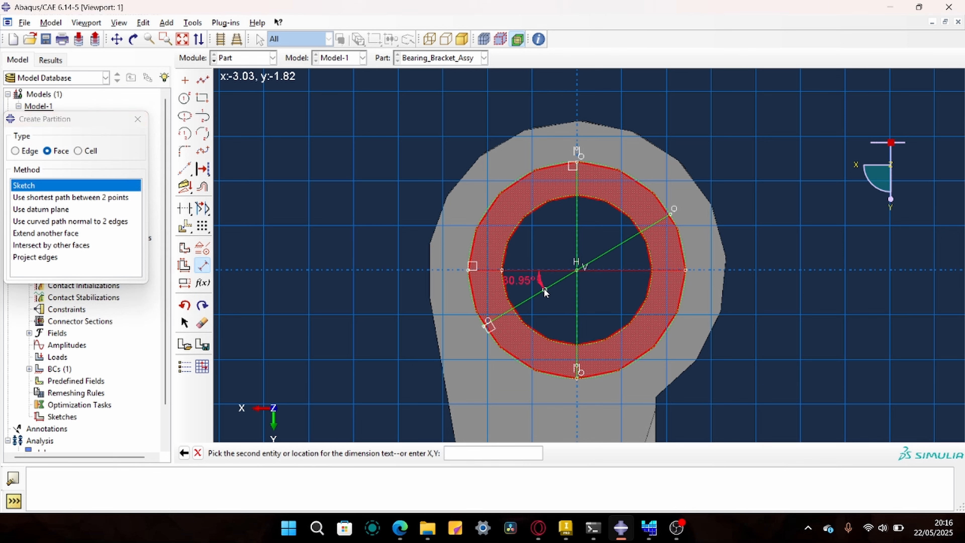
pyautogui.click(541, 289)
pyautogui.click(528, 287)
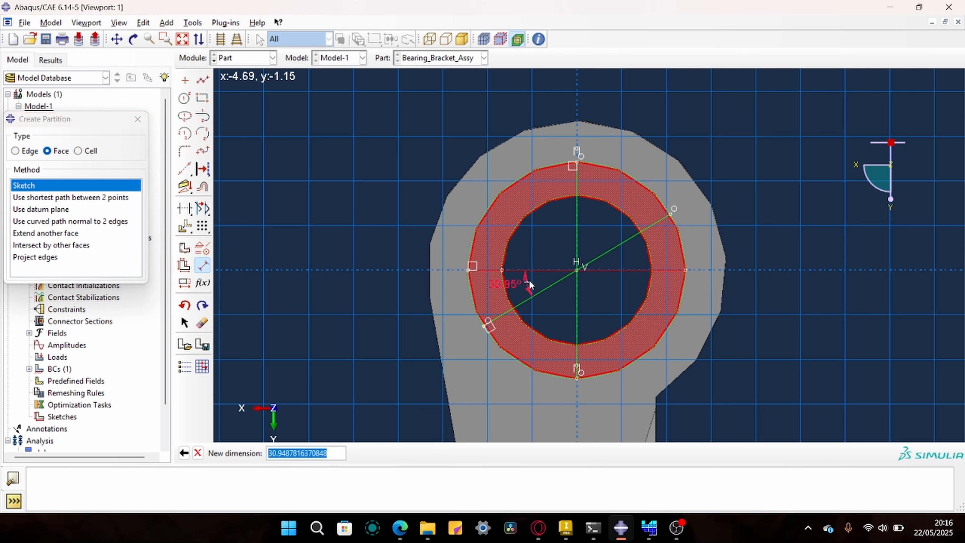
pyautogui.write('45')
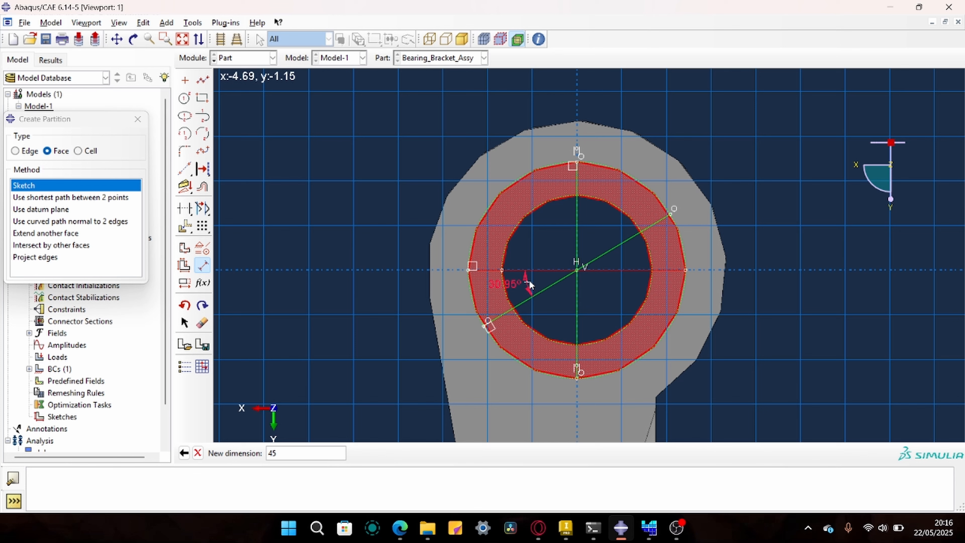
pyautogui.press('Return')
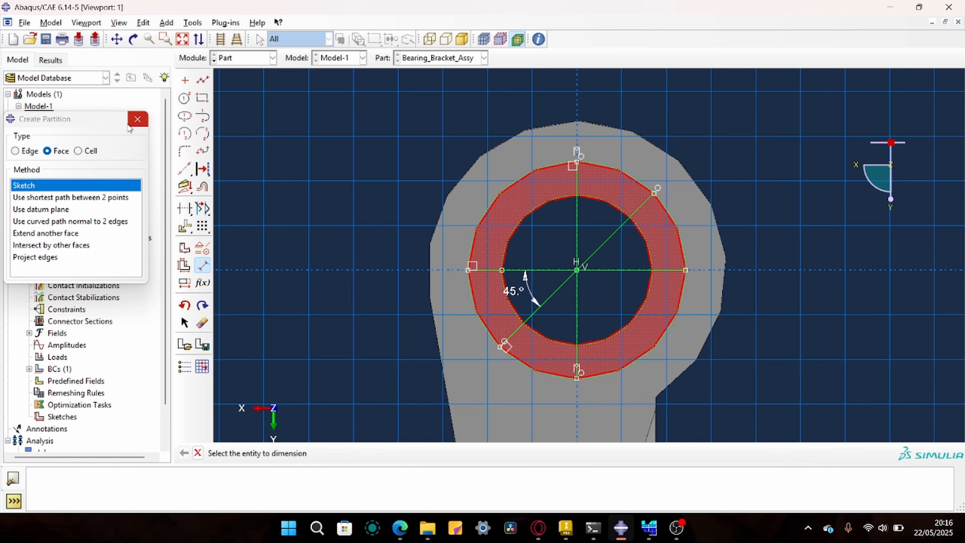
# Leave the dimension tool and finish the sketch to partition the ring's face.
pyautogui.moveTo(125, 119); pyautogui.dragTo(252, 142)
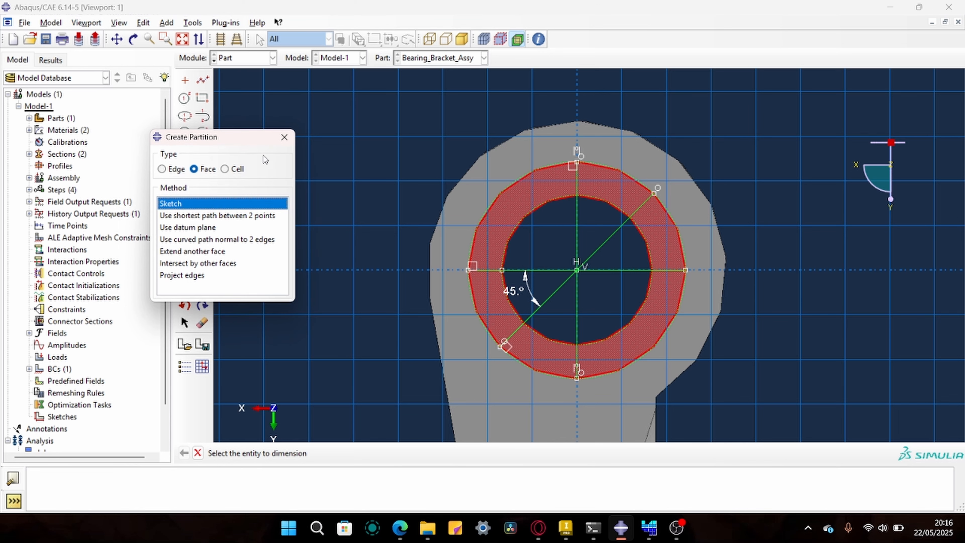
pyautogui.click(198, 453)
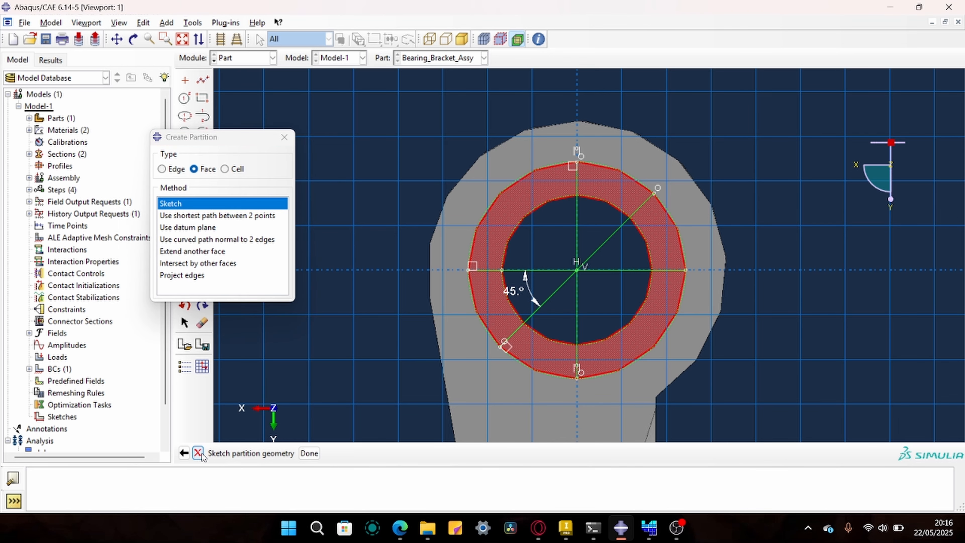
pyautogui.click(308, 453)
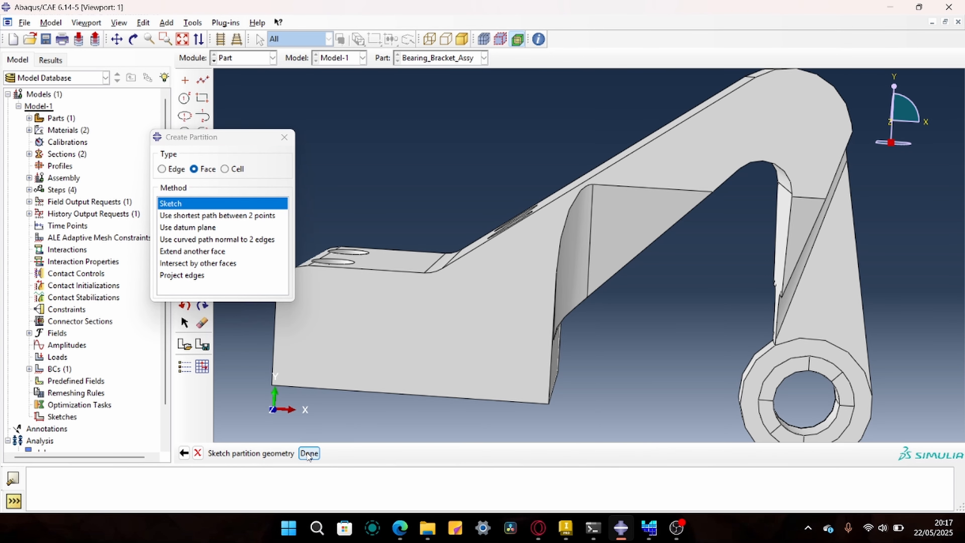
# Partition the bearing ring cell with Extrude/Sweep edges, extruding the upper vertical partition edge along the bore's straight axial edge.
pyautogui.click(117, 39)
pyautogui.scroll(-4, 573, 185)
pyautogui.click(133, 39)
pyautogui.moveTo(798, 341); pyautogui.dragTo(505, 190)
pyautogui.click(224, 170)
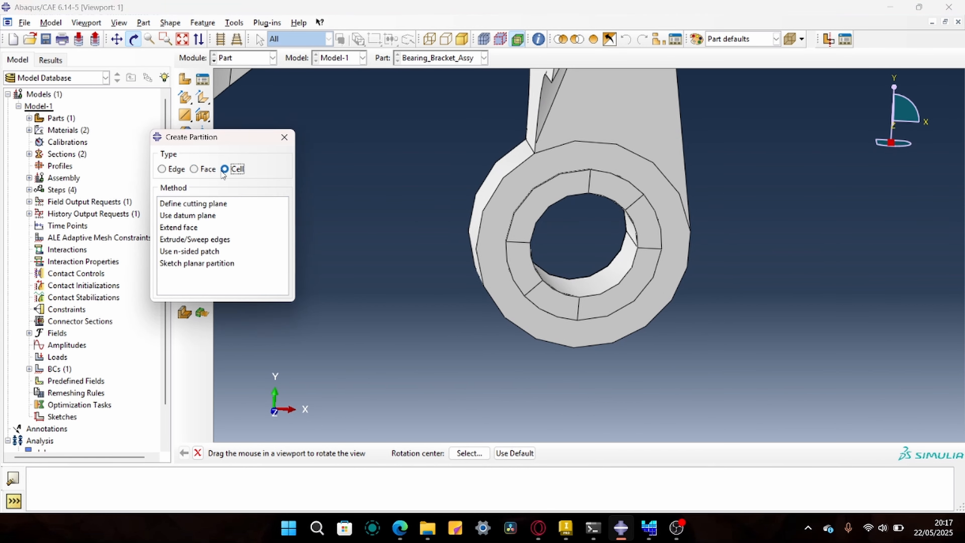
pyautogui.click(192, 239)
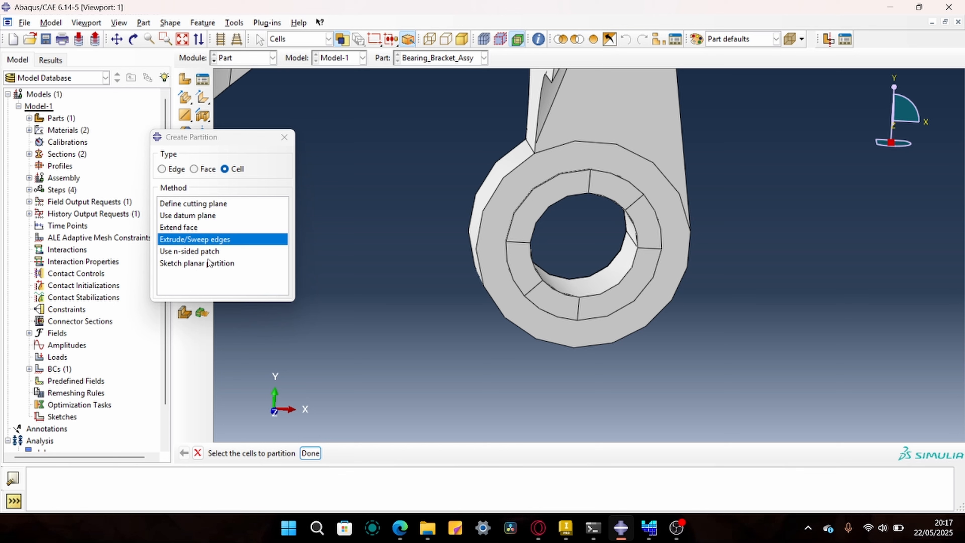
pyautogui.click(502, 233)
pyautogui.click(308, 453)
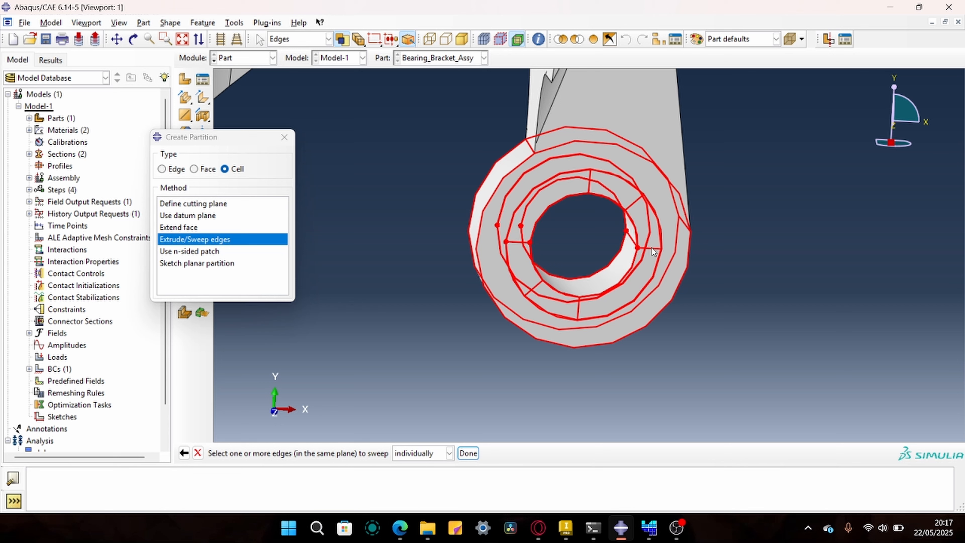
pyautogui.click(591, 175)
pyautogui.click(468, 453)
pyautogui.click(363, 455)
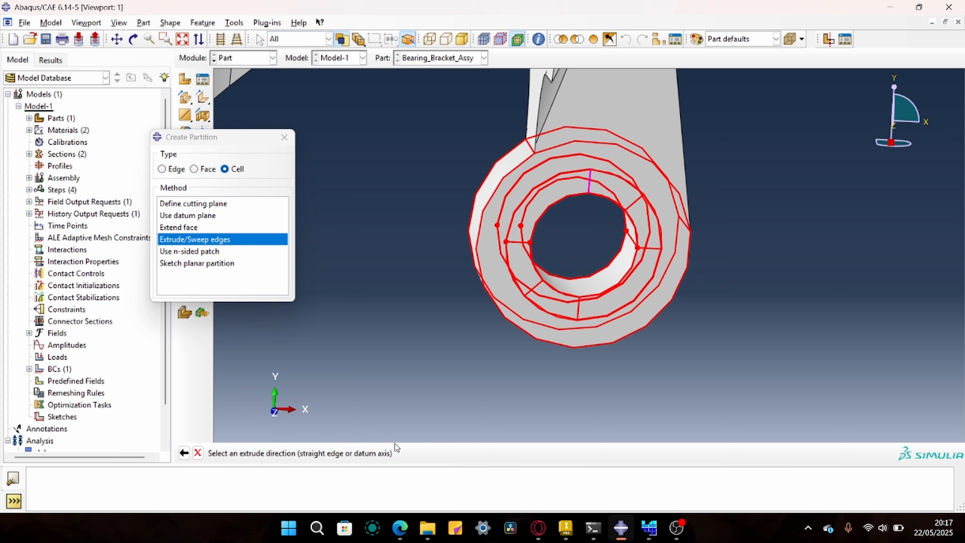
pyautogui.click(630, 240)
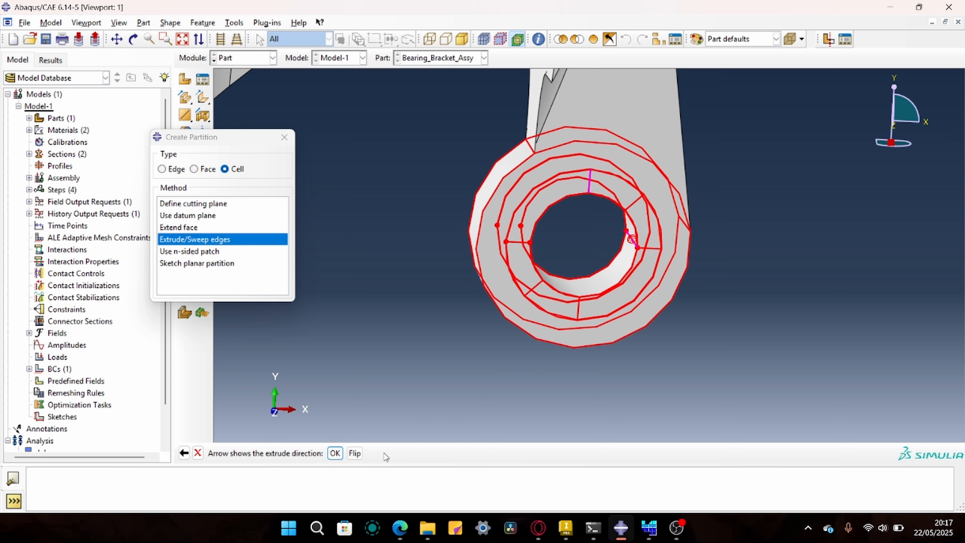
pyautogui.click(335, 453)
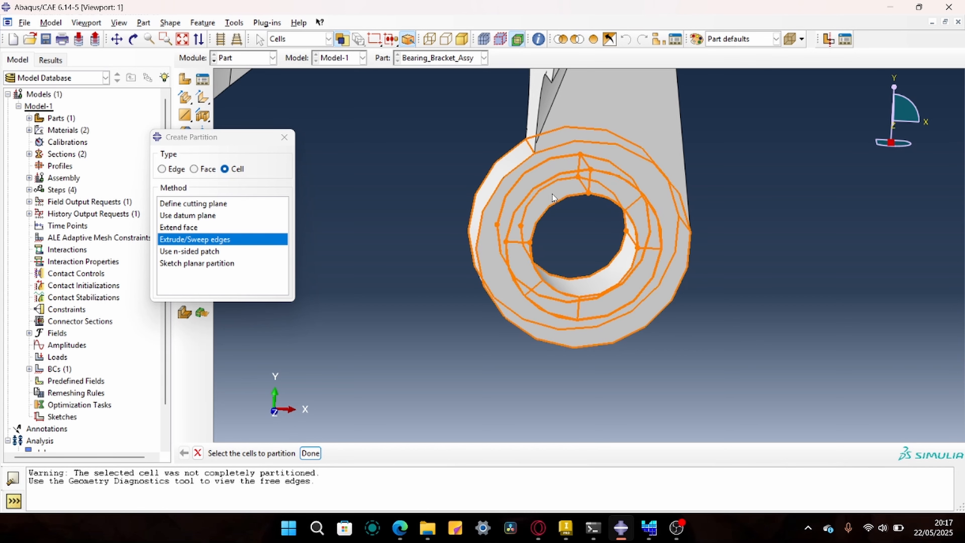
# Partition the ring cell by extruding the upper-right inclined edge and the right horizontal edge along the bore's axial direction.
pyautogui.click(500, 284)
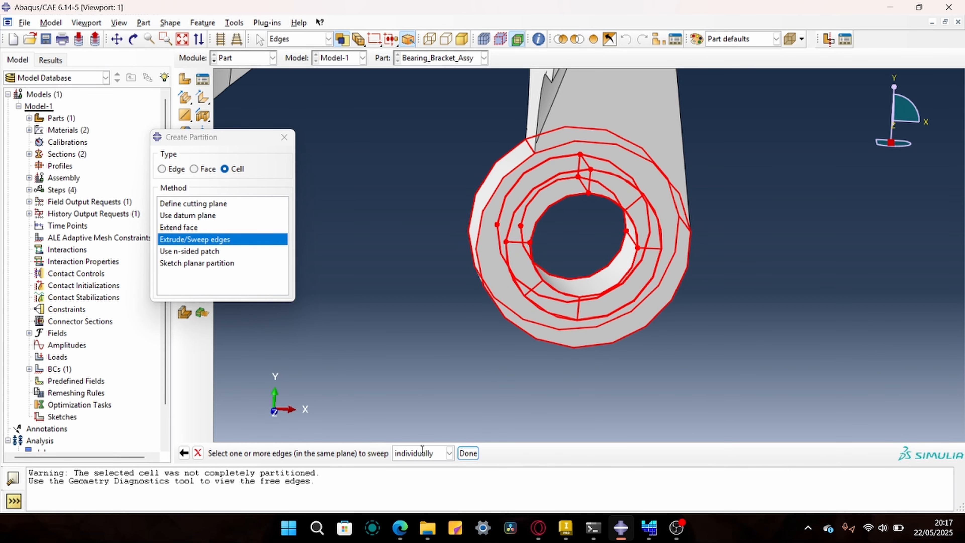
pyautogui.click(637, 206)
pyautogui.click(468, 453)
pyautogui.click(338, 453)
pyautogui.click(649, 248)
pyautogui.click(468, 452)
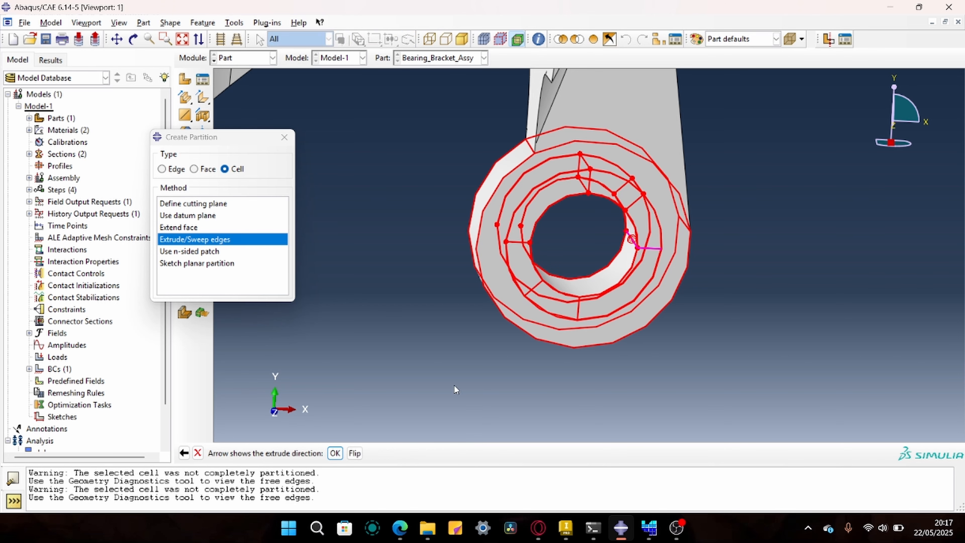
pyautogui.middleClick(454, 385)
# Extrude the lower vertical and lower-left inclined edges through the ring cell, then end the cell partitioning.
pyautogui.click(514, 295)
pyautogui.click(468, 453)
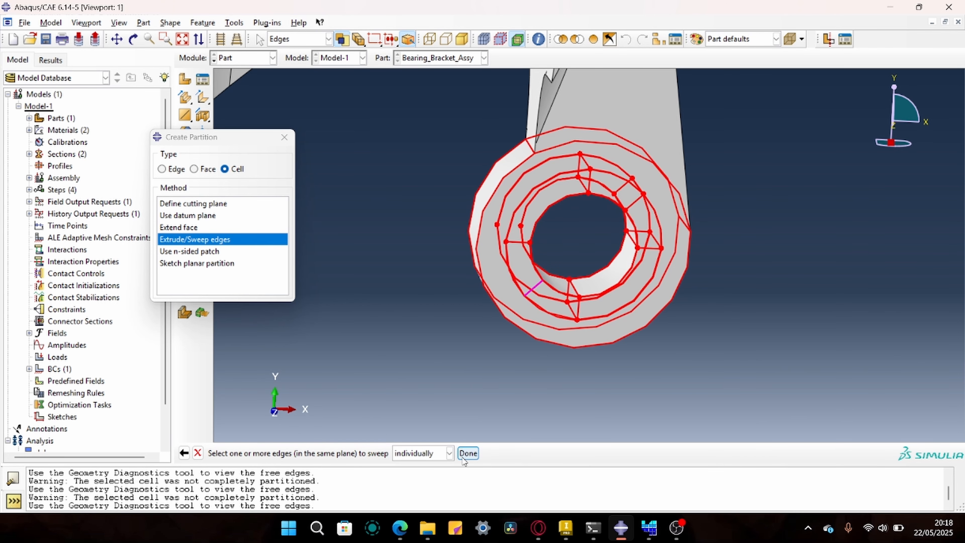
pyautogui.click(467, 452)
pyautogui.middleClick(286, 373)
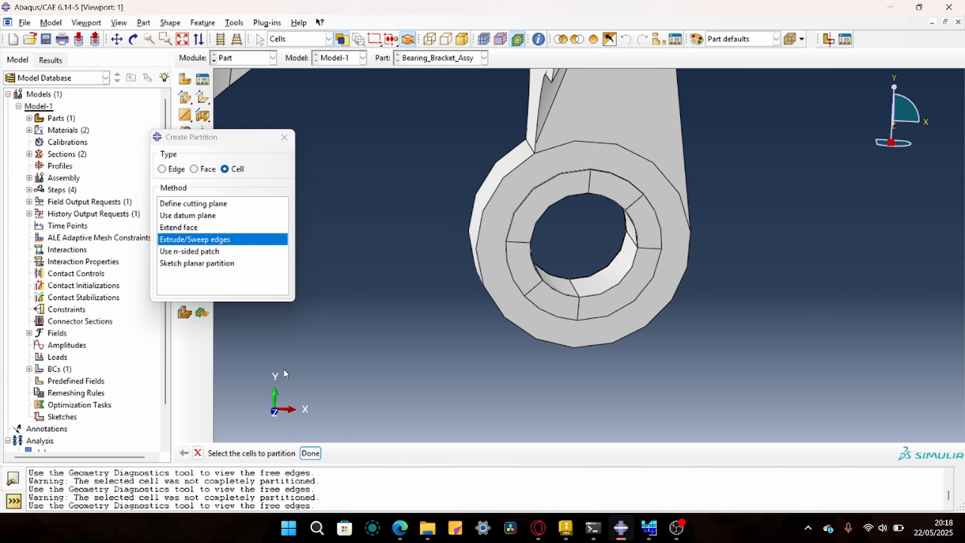
pyautogui.click(311, 453)
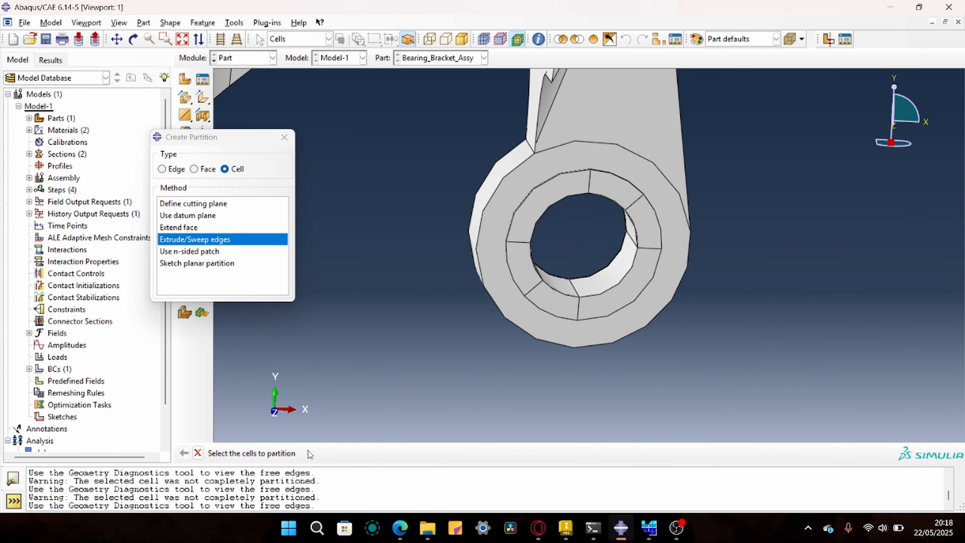
pyautogui.click(283, 137)
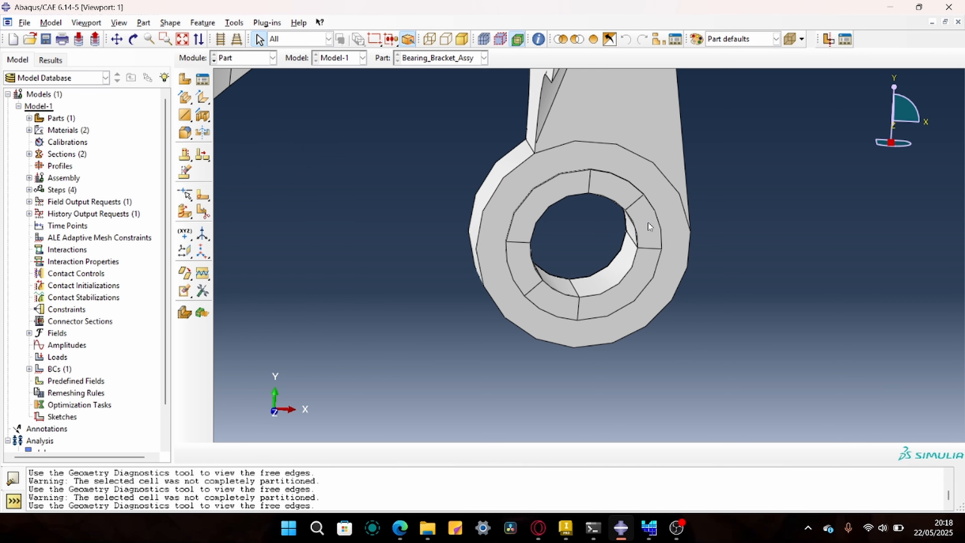
# Switch to the Load module and bring the partitioned bearing ring into close view.
pyautogui.click(229, 57)
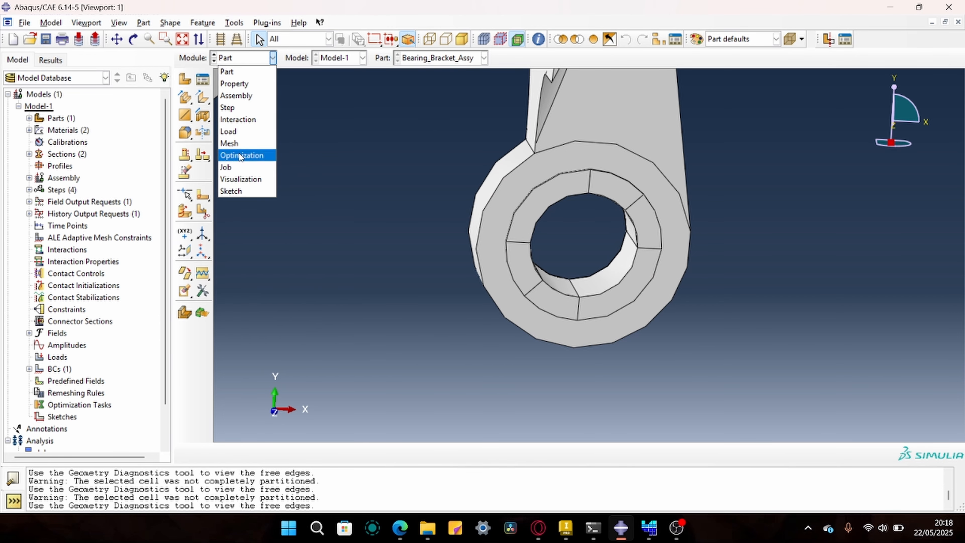
pyautogui.click(234, 134)
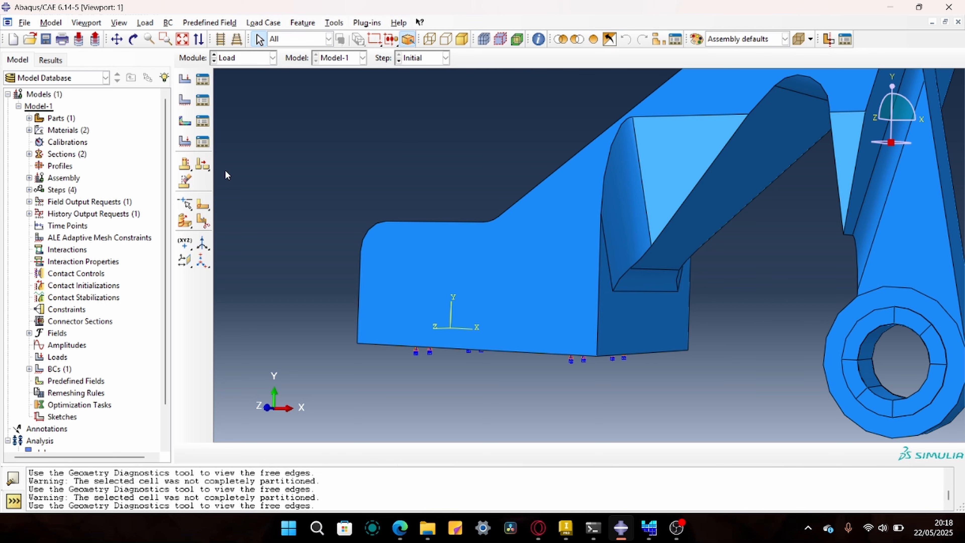
pyautogui.click(117, 39)
pyautogui.moveTo(770, 395); pyautogui.dragTo(521, 291)
pyautogui.click(133, 39)
pyautogui.moveTo(587, 247); pyautogui.dragTo(669, 270)
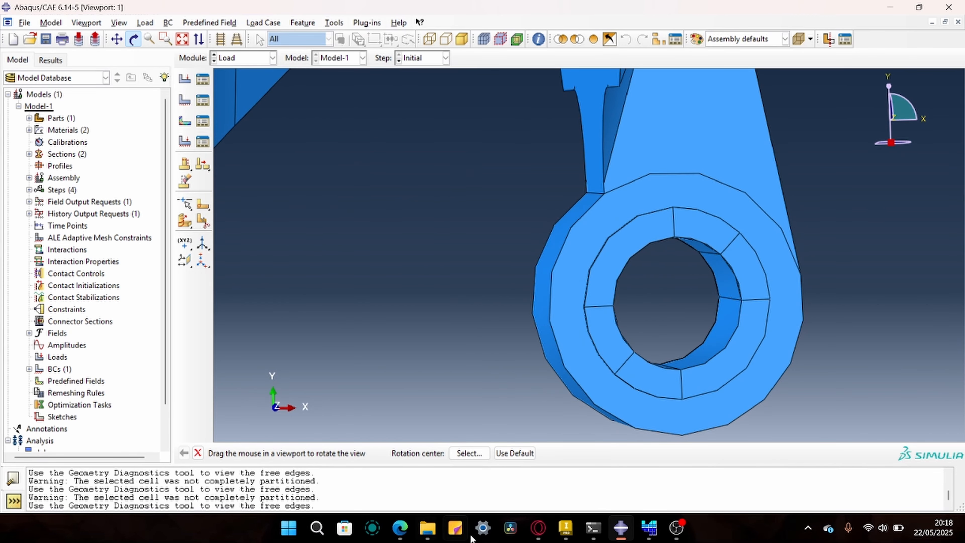
# Switch to the Alcoa Bearing Bracket specs PDF in the browser and highlight the horizontal load value of load case 1.
pyautogui.click(400, 527)
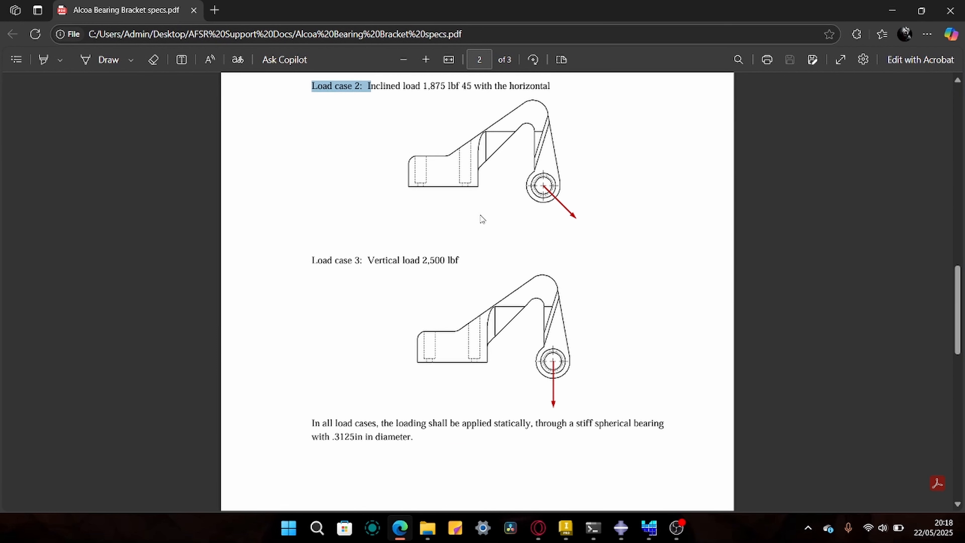
pyautogui.scroll(8, 482, 218)
pyautogui.scroll(-2, 475, 229)
pyautogui.click(376, 224)
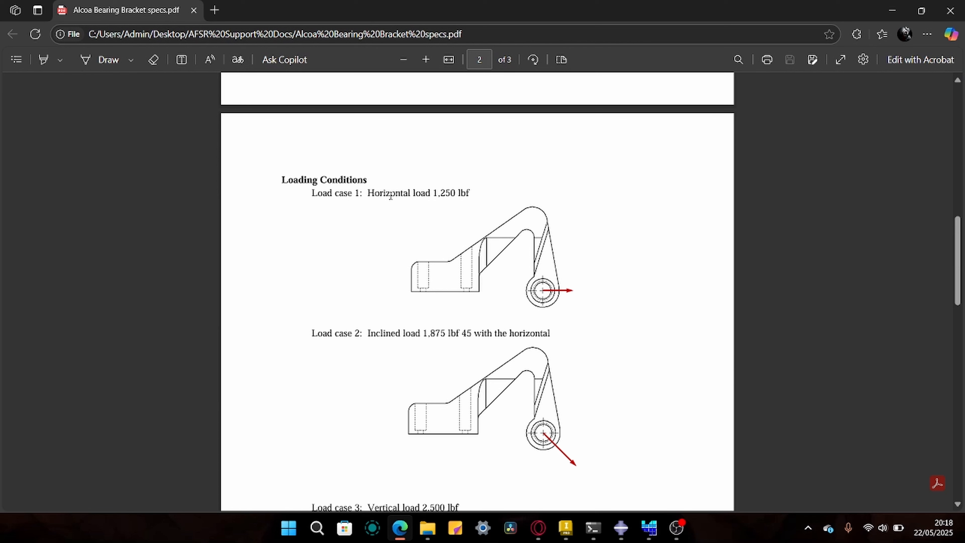
pyautogui.moveTo(433, 194); pyautogui.dragTo(471, 194)
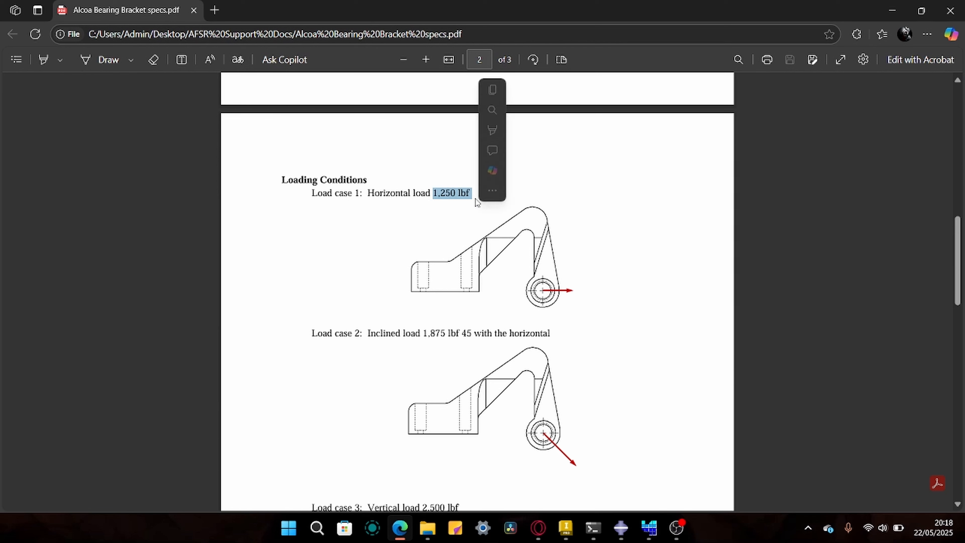
# Switch to the ConvertUnits page in the Opera browser and convert 1250 lbf/in2 to pascal.
pyautogui.click(546, 291)
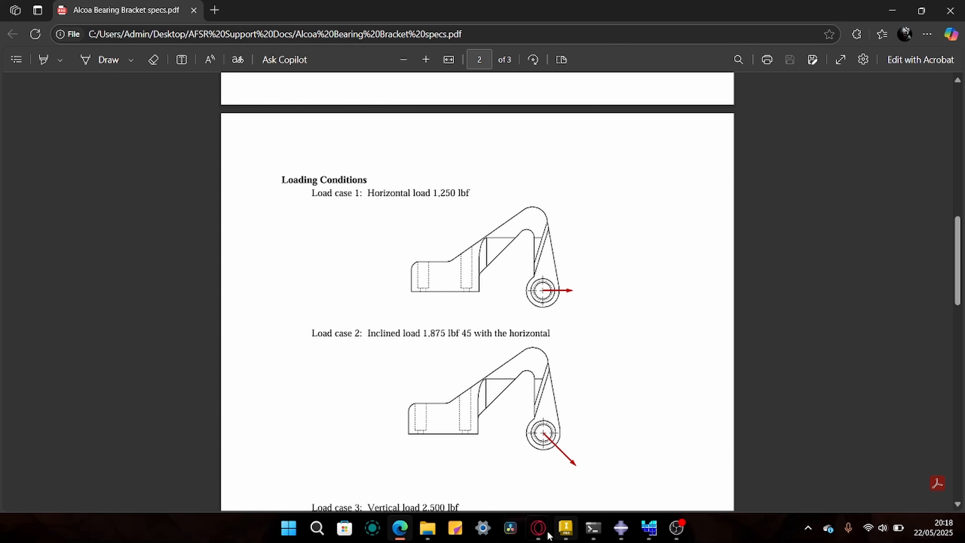
pyautogui.moveTo(538, 528)
pyautogui.click(594, 483)
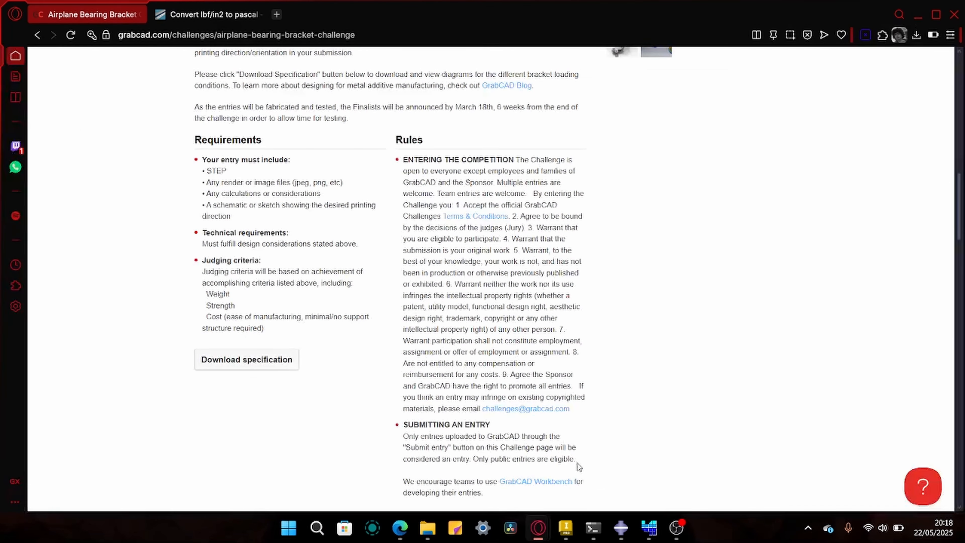
pyautogui.click(215, 15)
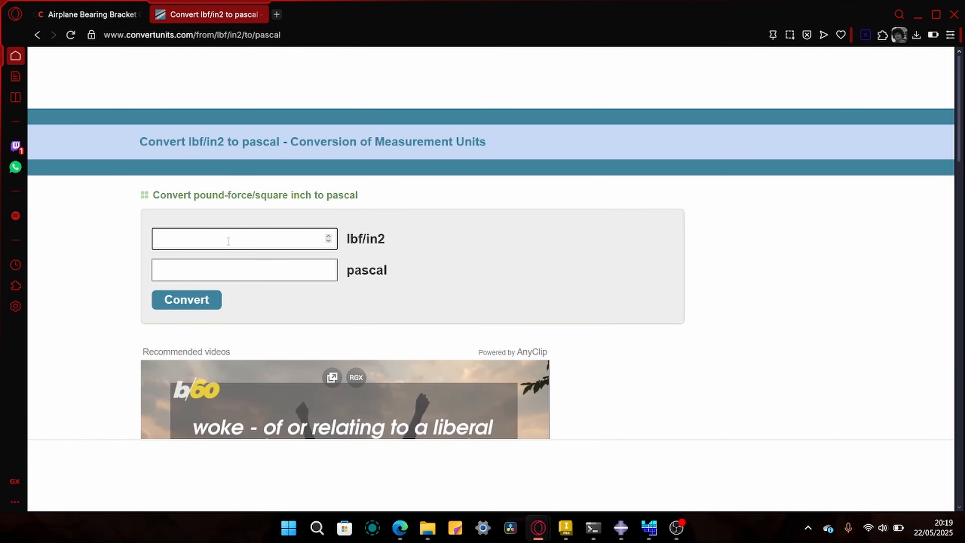
pyautogui.write('1250')
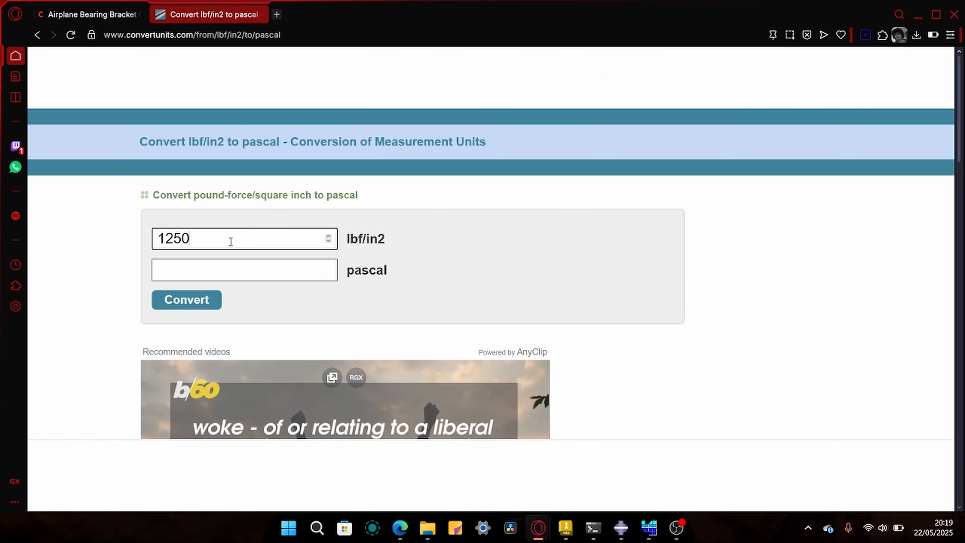
pyautogui.click(195, 302)
pyautogui.click(157, 269)
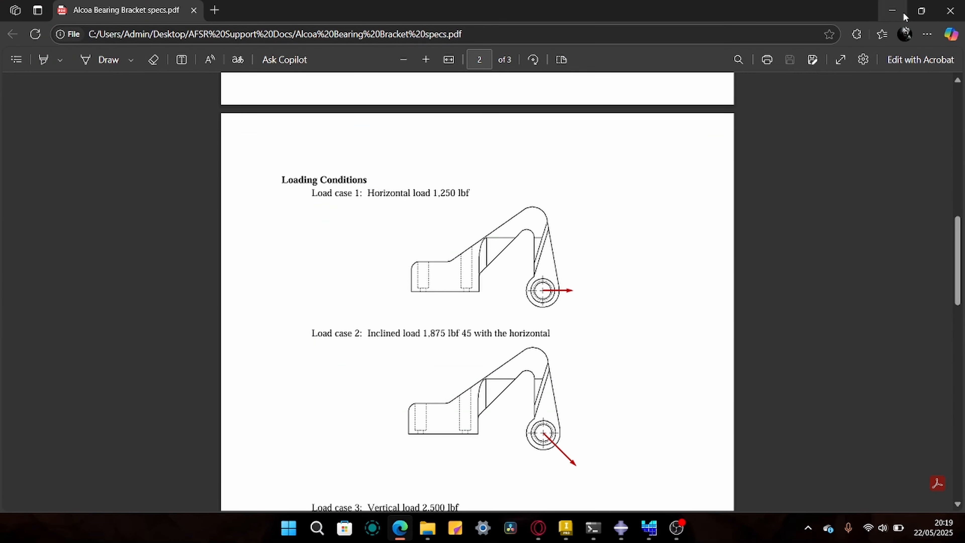
# Return to Abaqus and start a mechanical Pressure load named Load-1 in Step-1.
pyautogui.click(892, 10)
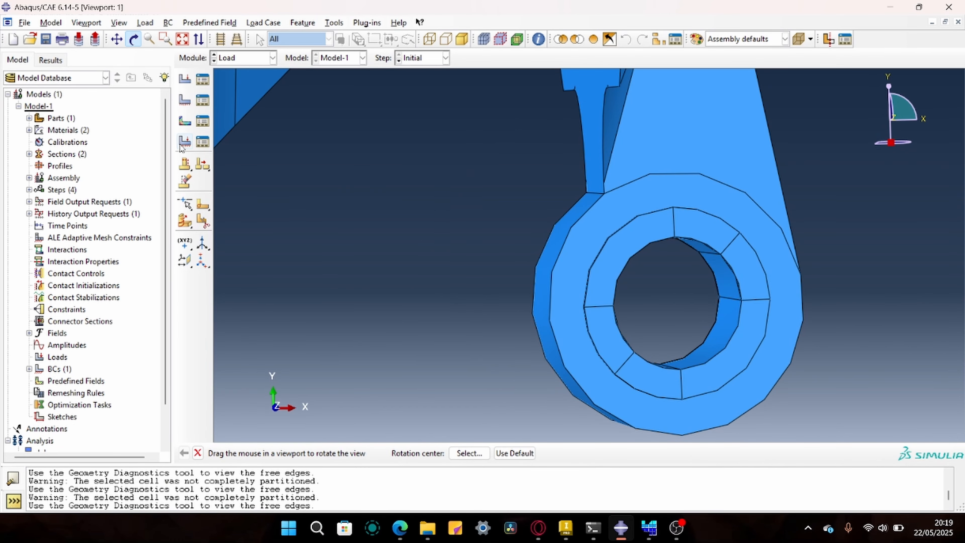
pyautogui.click(185, 80)
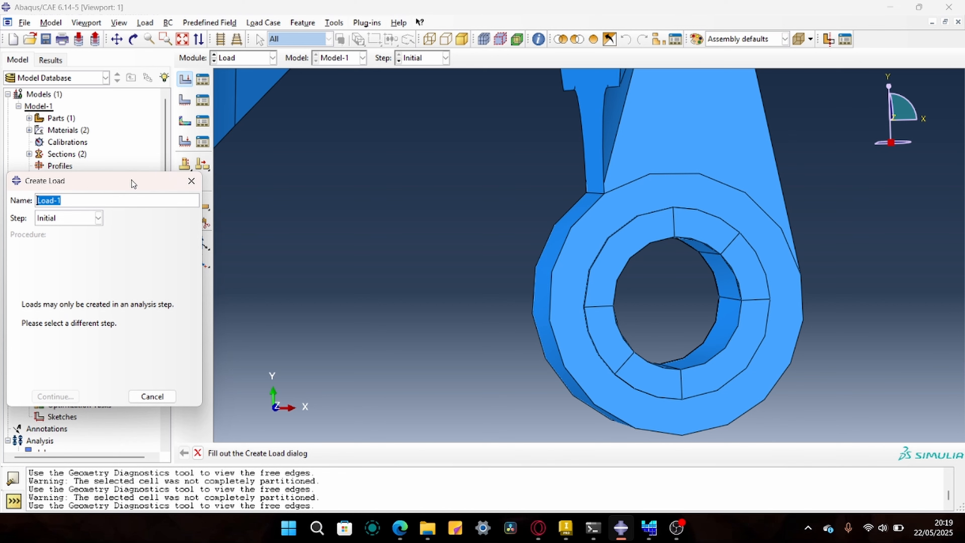
pyautogui.moveTo(132, 184); pyautogui.dragTo(223, 166)
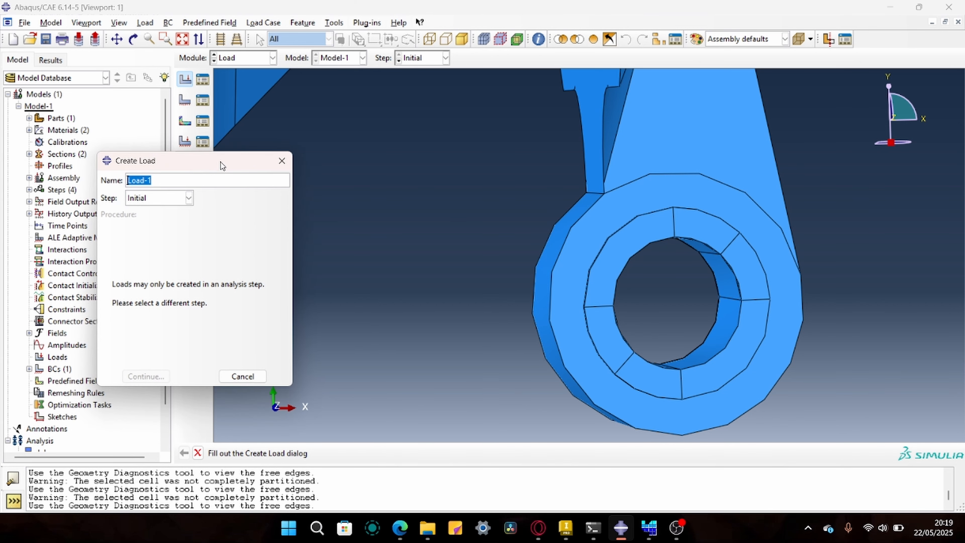
pyautogui.click(169, 198)
pyautogui.click(162, 225)
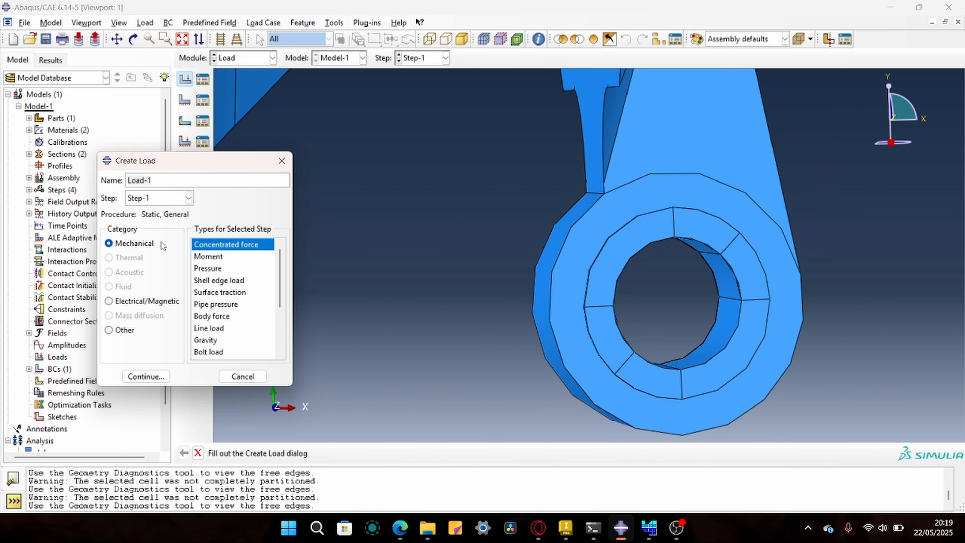
pyautogui.click(213, 269)
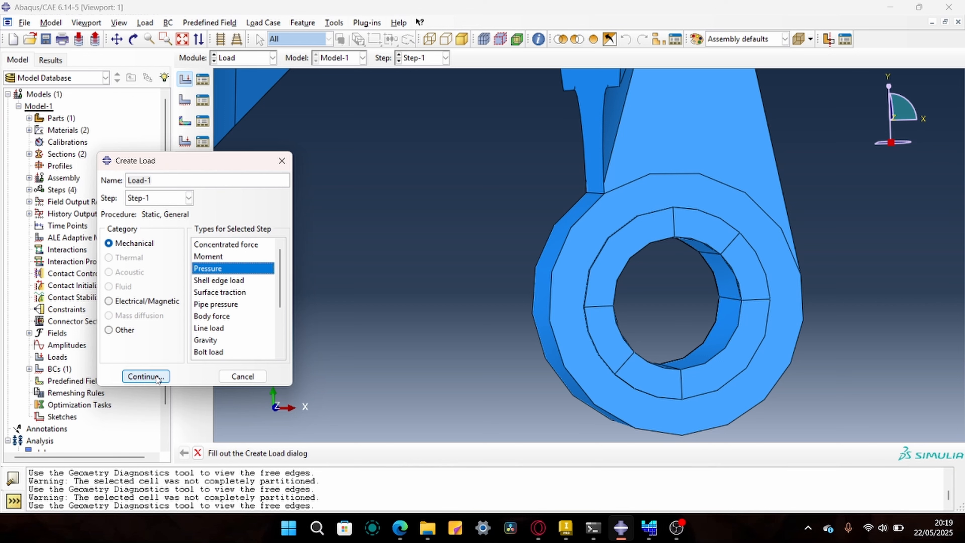
pyautogui.click(146, 376)
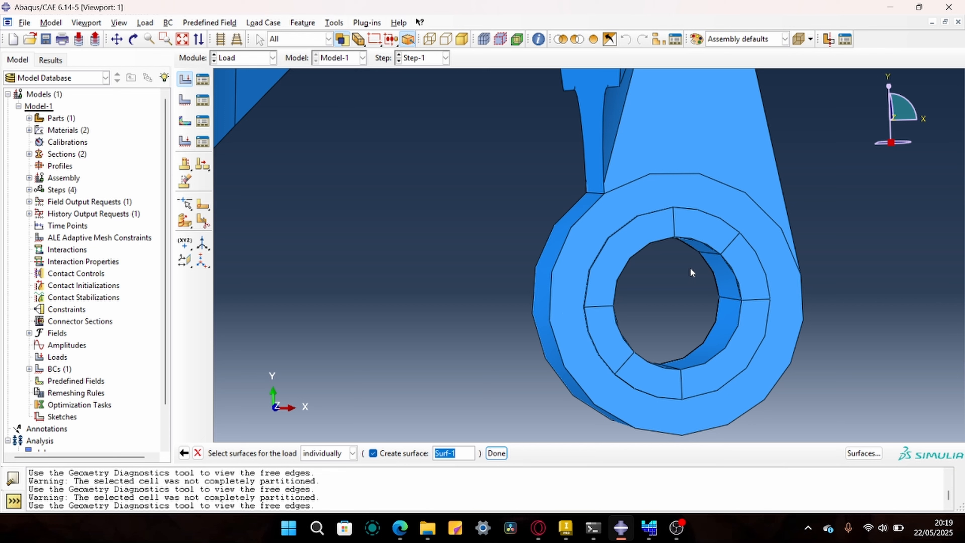
# Apply Load-1 to the bore faces forming the half facing +X, with a uniform magnitude of 8.6.
pyautogui.click(700, 251)
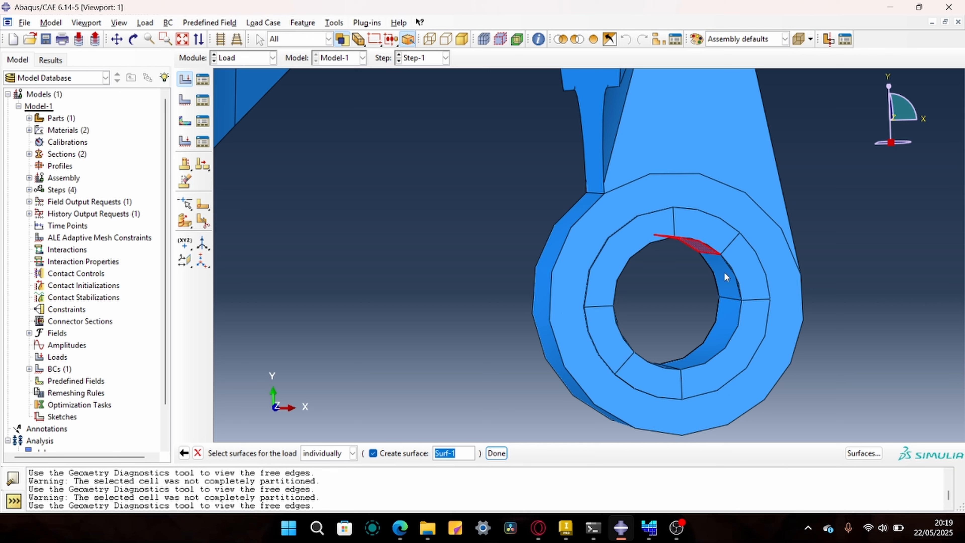
pyautogui.keyDown('shift'); pyautogui.click(728, 323); pyautogui.keyUp('shift')
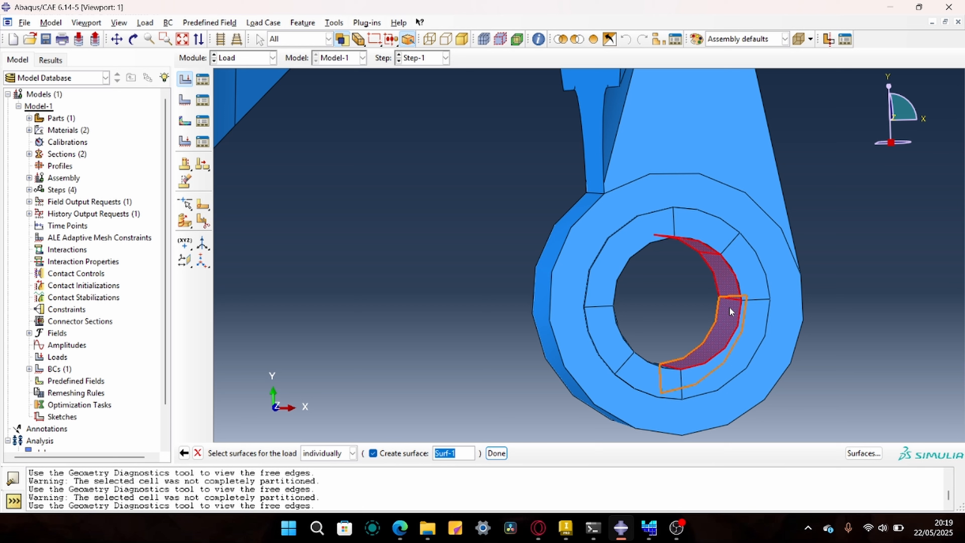
pyautogui.click(494, 451)
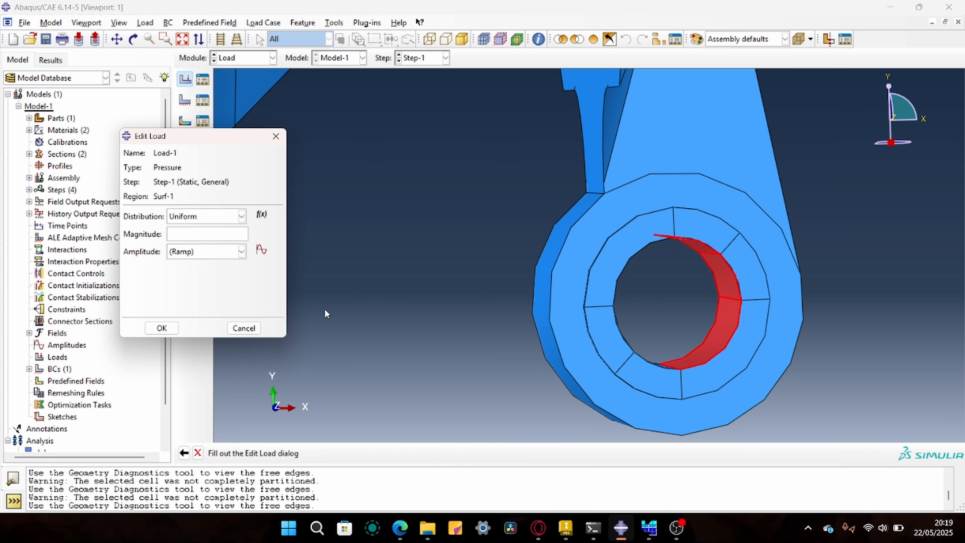
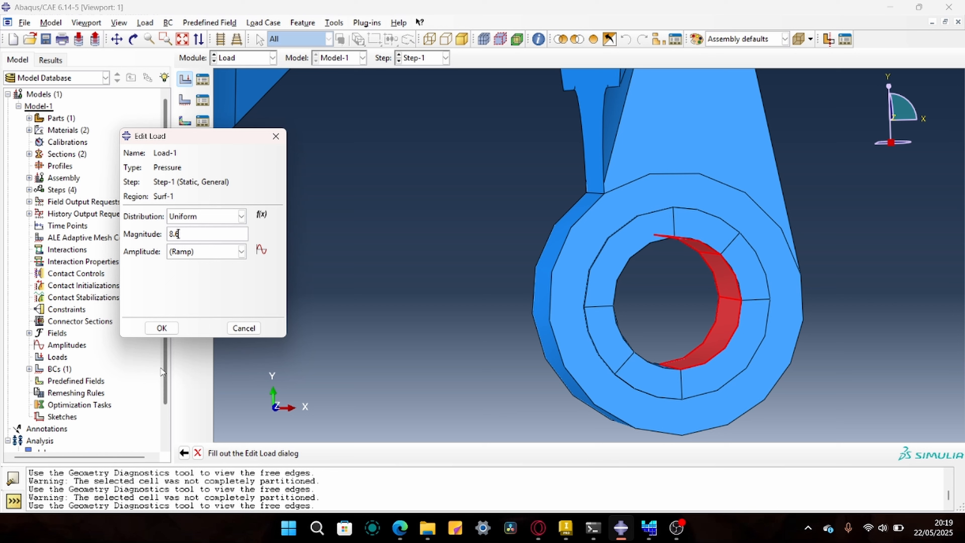
pyautogui.click(161, 328)
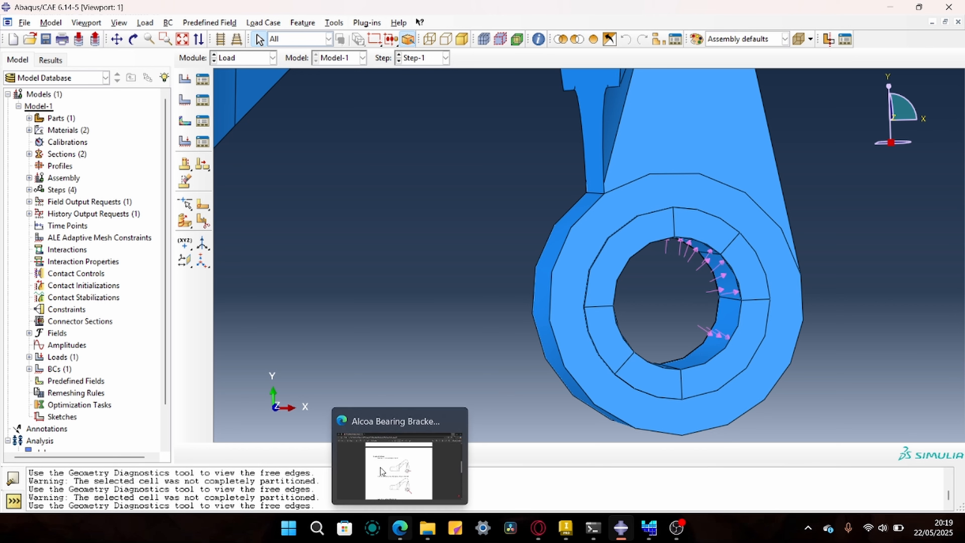
# Create pressure load Load-2 in Step-1 on the bore faces forming the half that faces diagonally down toward +X.
pyautogui.click(185, 79)
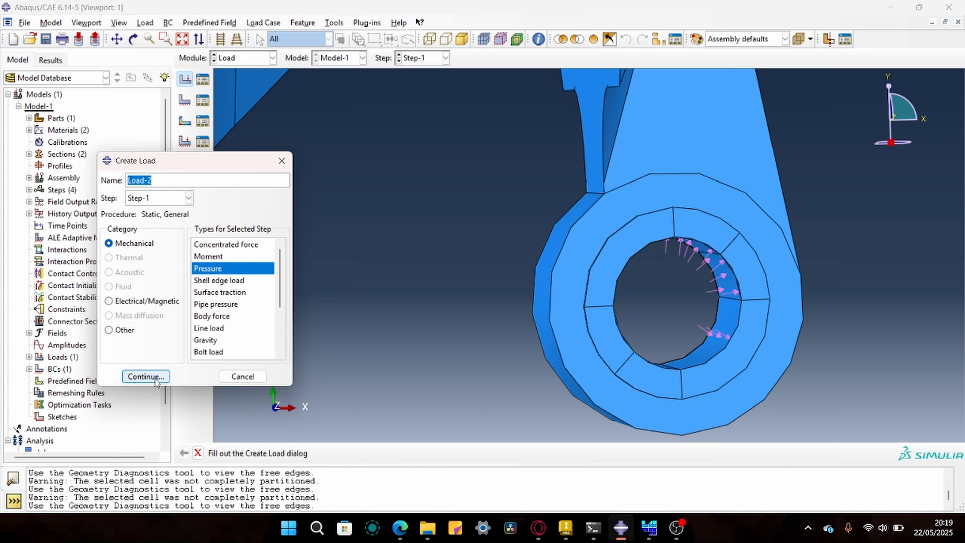
pyautogui.click(145, 376)
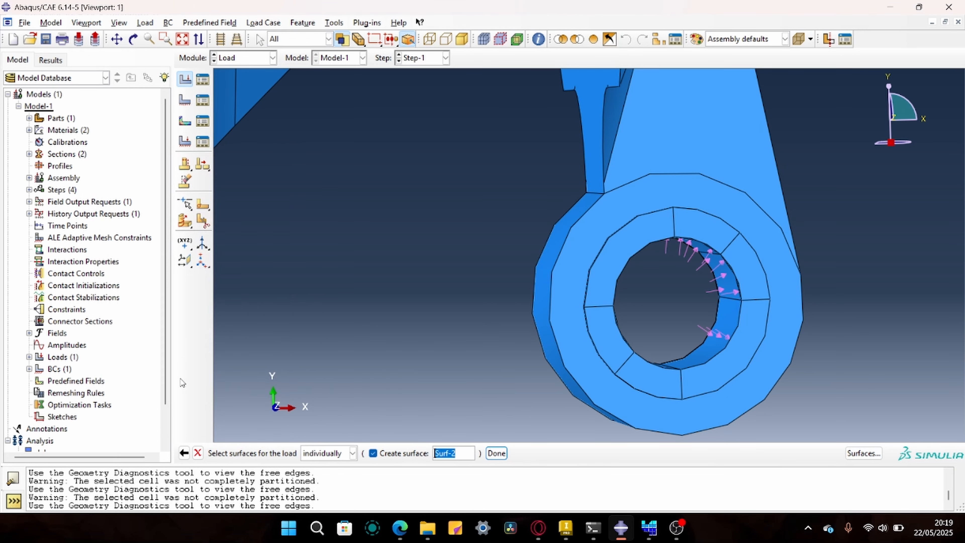
pyautogui.click(722, 280)
pyautogui.keyDown('shift'); pyautogui.click(721, 311); pyautogui.keyUp('shift')
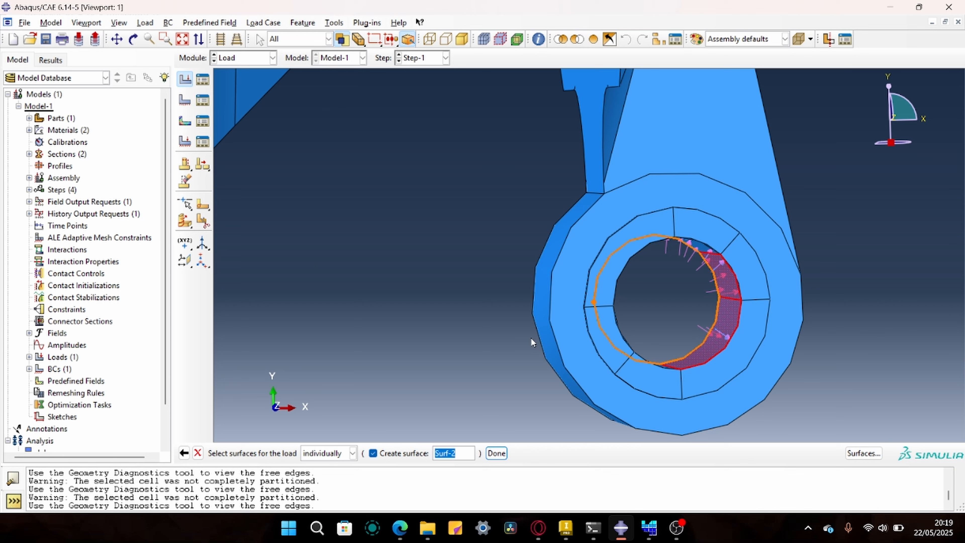
pyautogui.click(133, 39)
pyautogui.moveTo(427, 224); pyautogui.dragTo(622, 342)
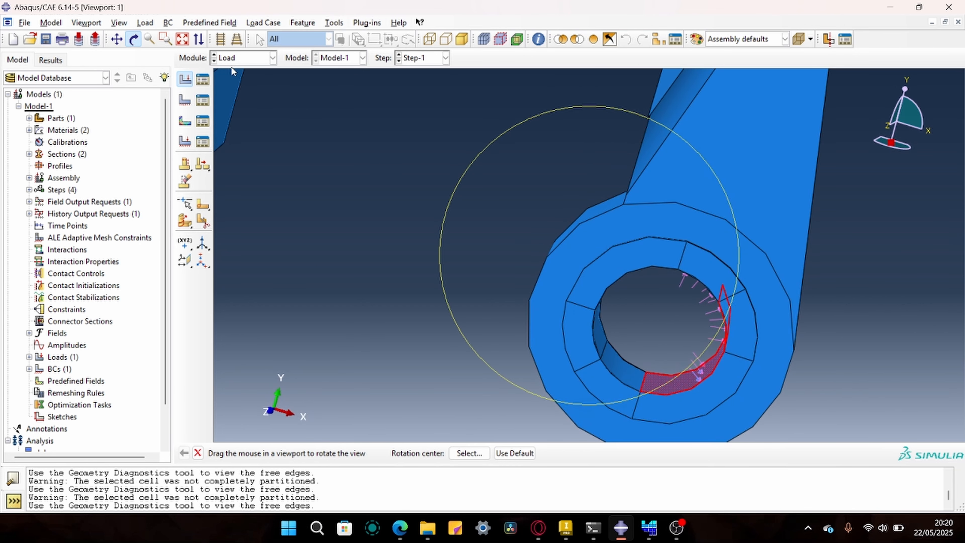
pyautogui.click(133, 39)
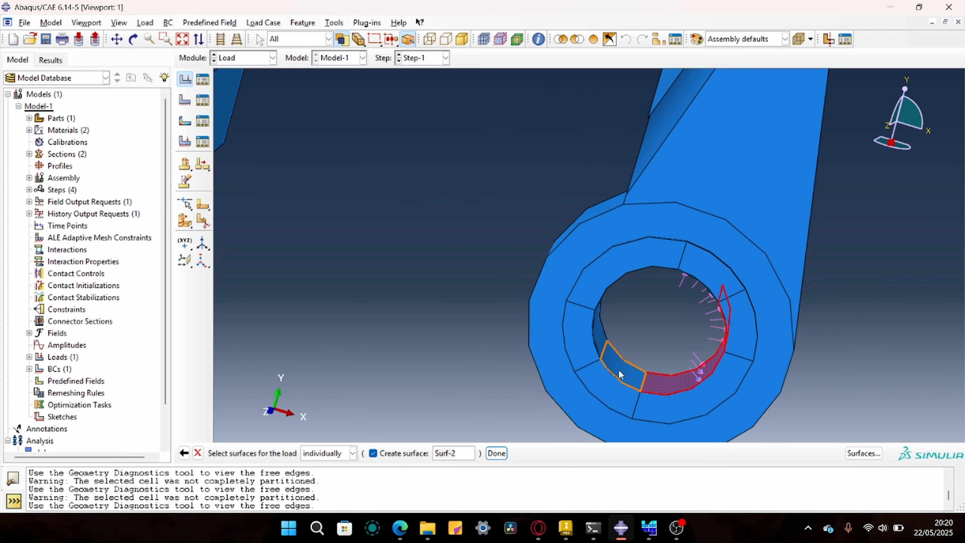
pyautogui.keyDown('shift'); pyautogui.click(597, 394); pyautogui.keyUp('shift')
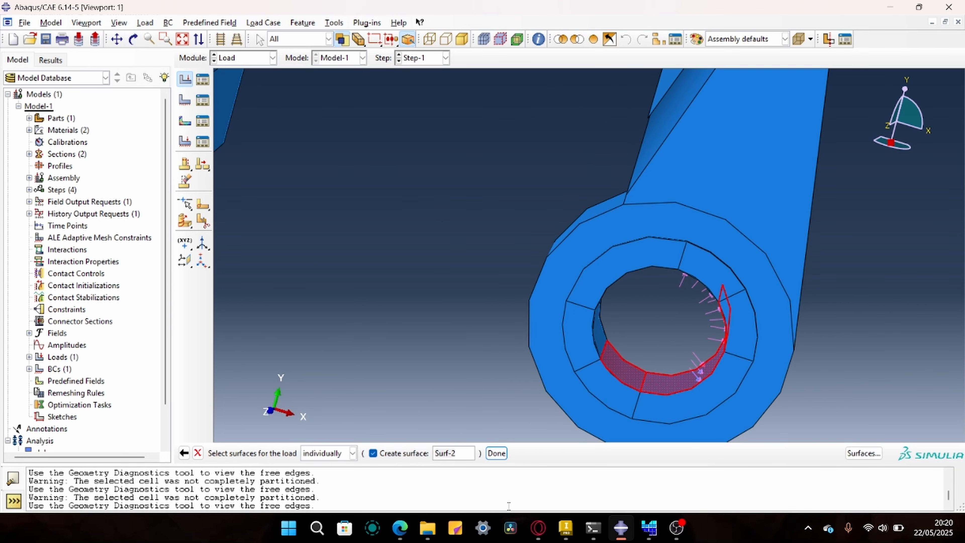
pyautogui.click(496, 452)
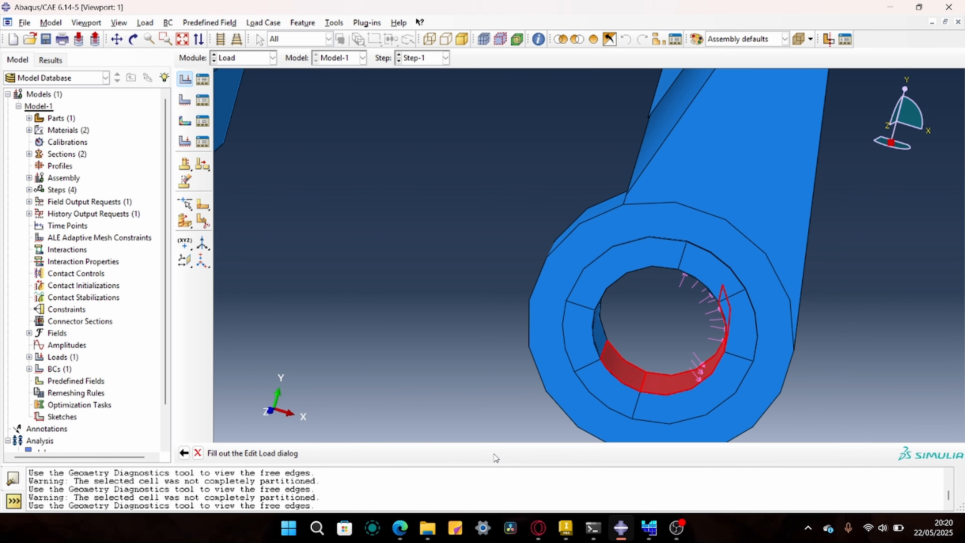
# Copy load case 2's value from the specs PDF and convert 1875 lbf/in2 to pascal on the ConvertUnits page in Opera.
pyautogui.click(399, 527)
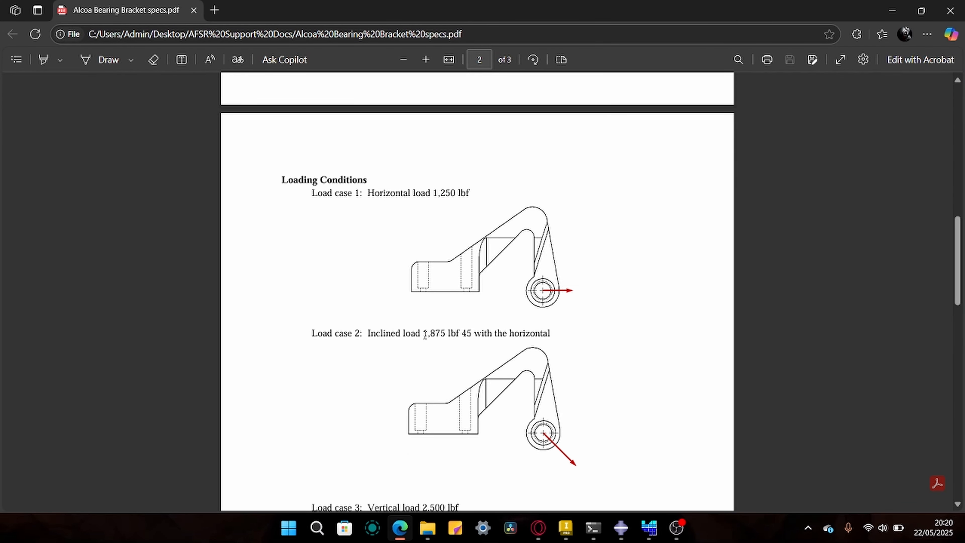
pyautogui.moveTo(424, 334); pyautogui.dragTo(446, 332)
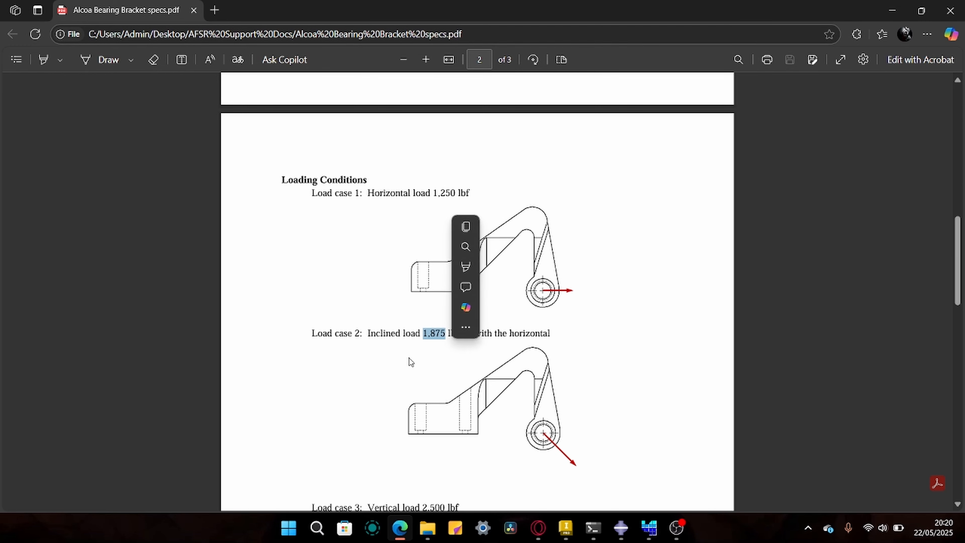
pyautogui.hotkey('ctrl', 'c')
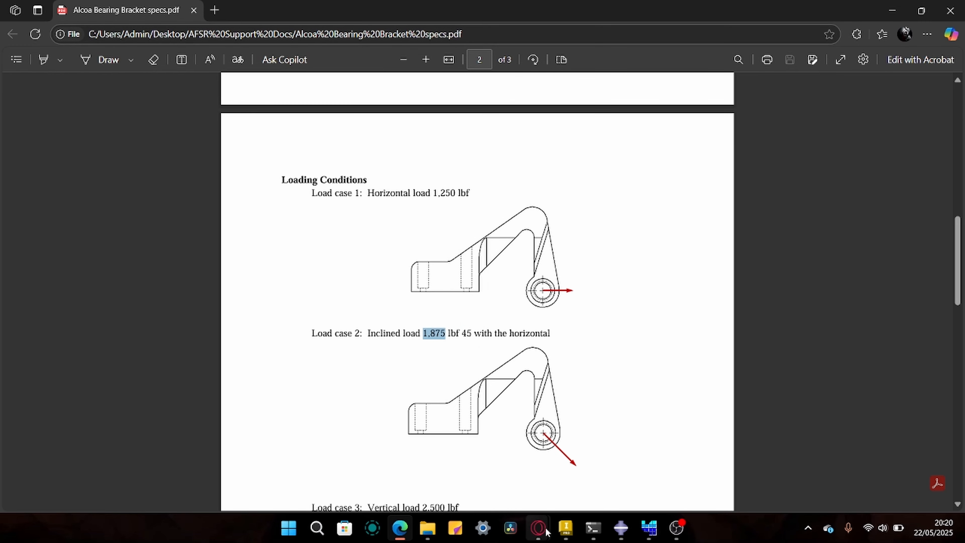
pyautogui.moveTo(540, 524)
pyautogui.click(587, 491)
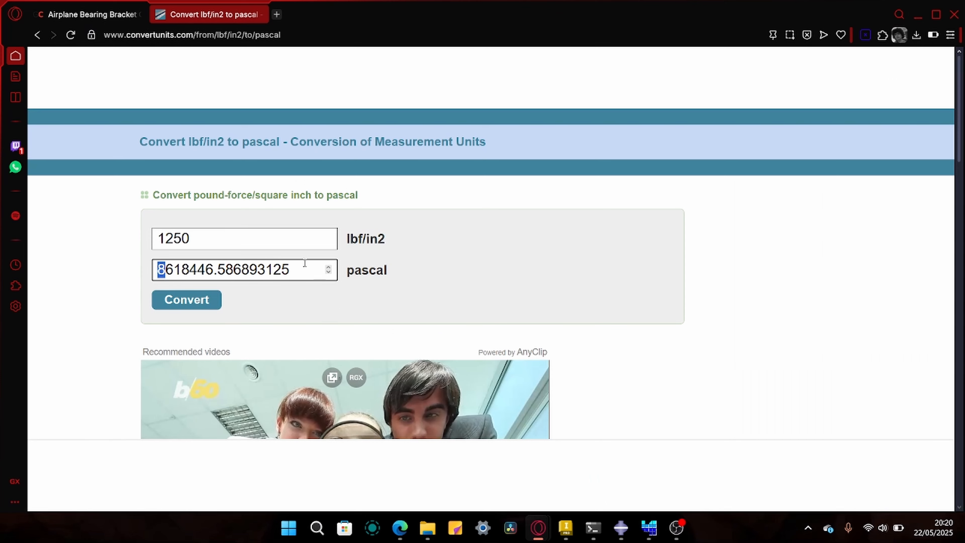
pyautogui.hotkey('shift', 'Tab')
pyautogui.write('1875')
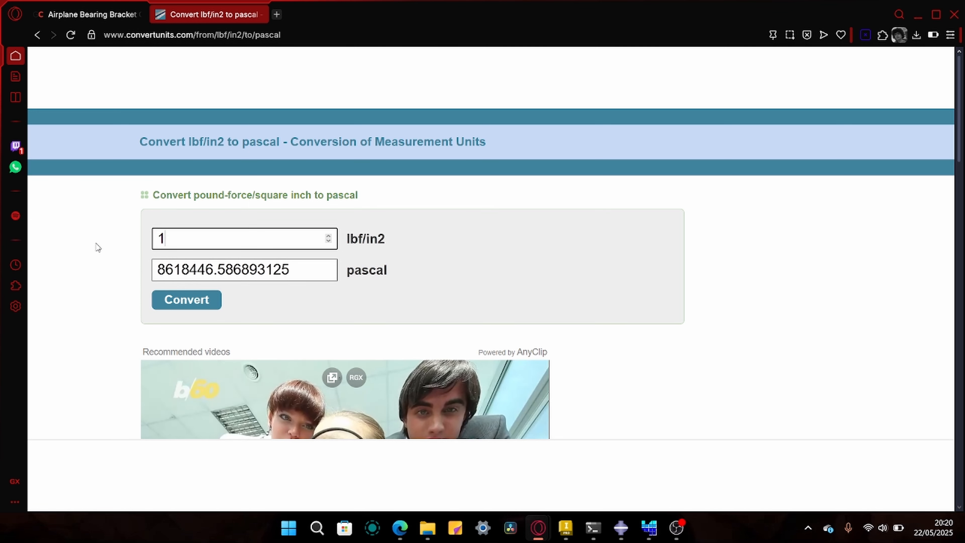
pyautogui.click(171, 303)
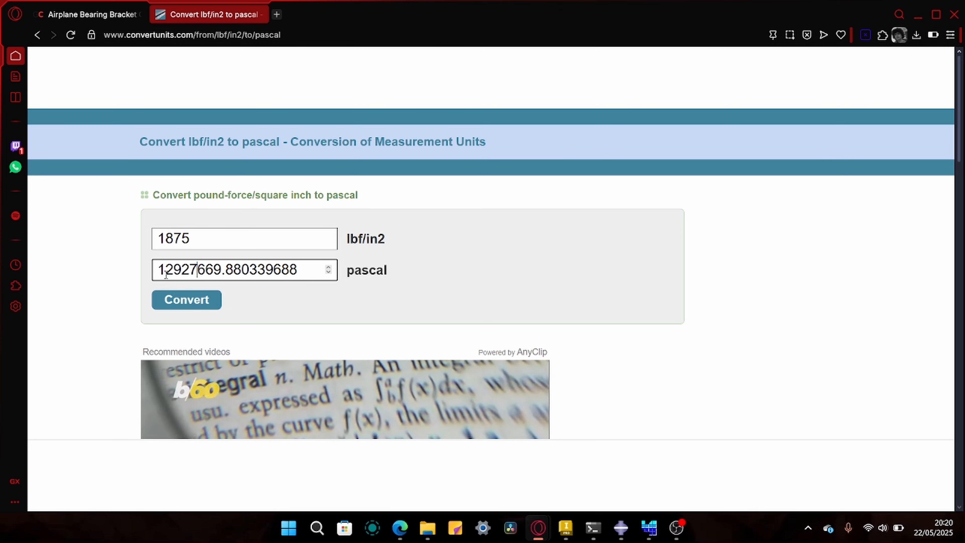
# Return to Abaqus and set Load-2's uniform pressure magnitude to 12.9.
pyautogui.click(917, 15)
pyautogui.click(904, 13)
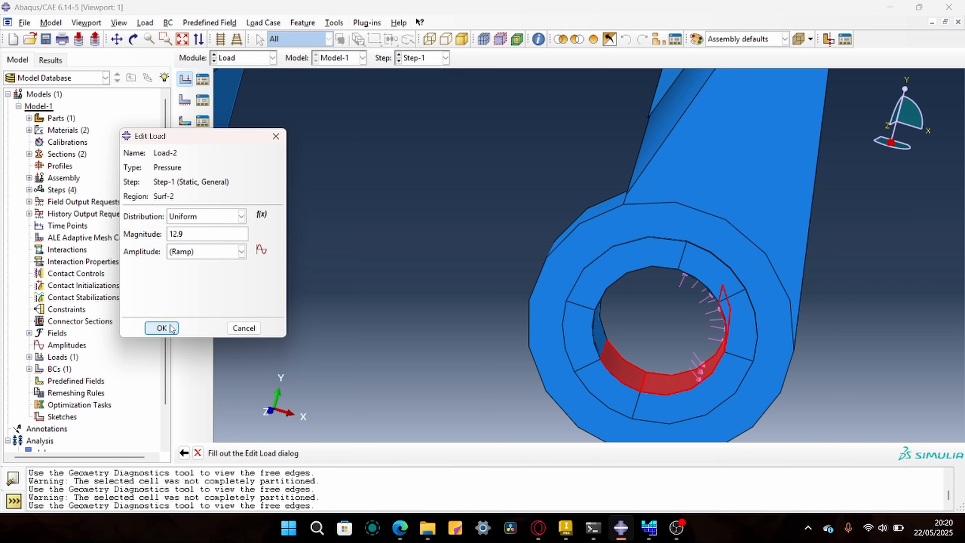
pyautogui.click(161, 328)
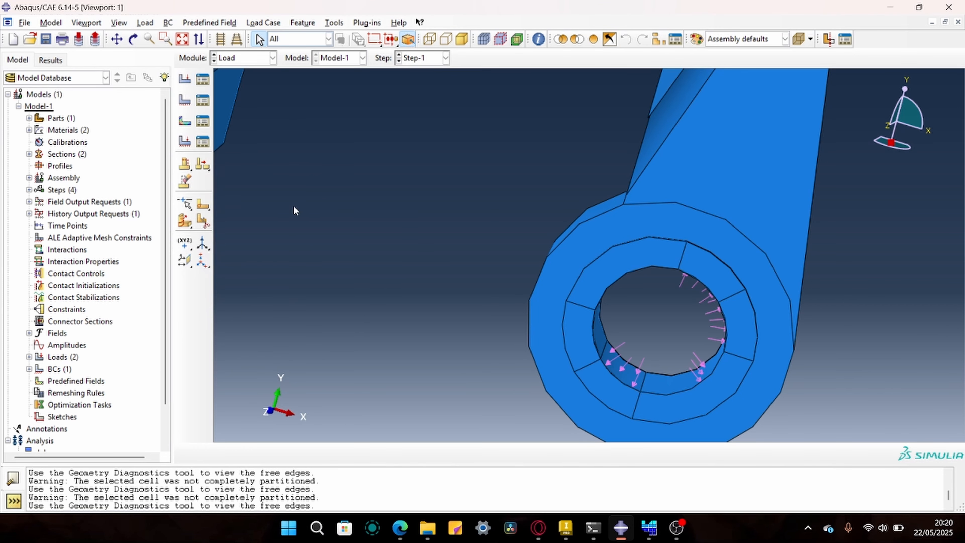
# Check load case 3's direction in the specs PDF and create pressure load Load-3 in Step-1 on the bore faces forming the lower half.
pyautogui.click(400, 527)
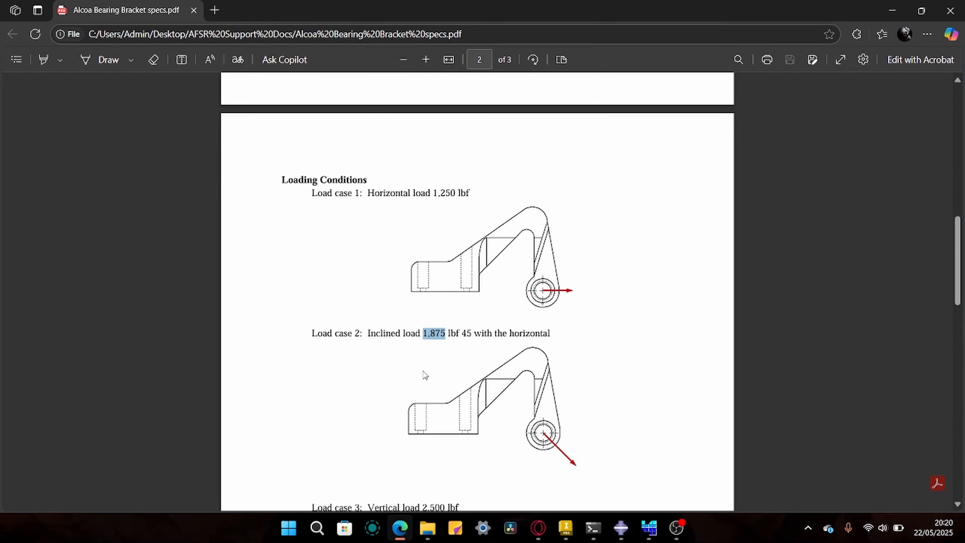
pyautogui.scroll(-6, 425, 375)
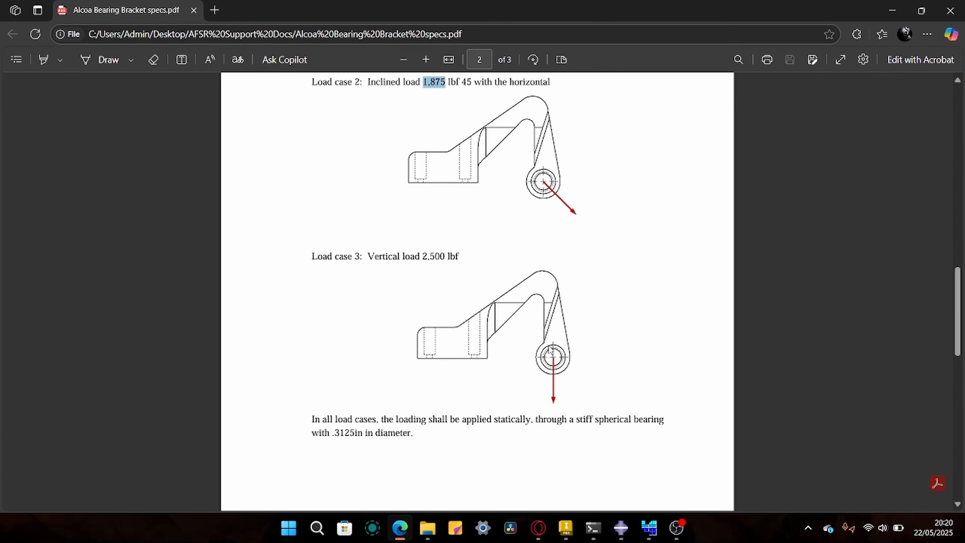
pyautogui.click(891, 10)
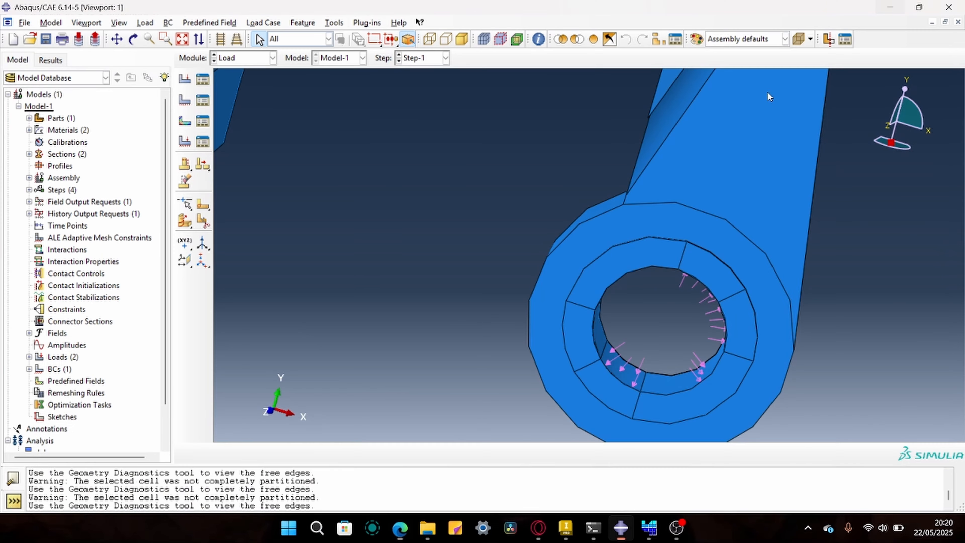
pyautogui.click(184, 78)
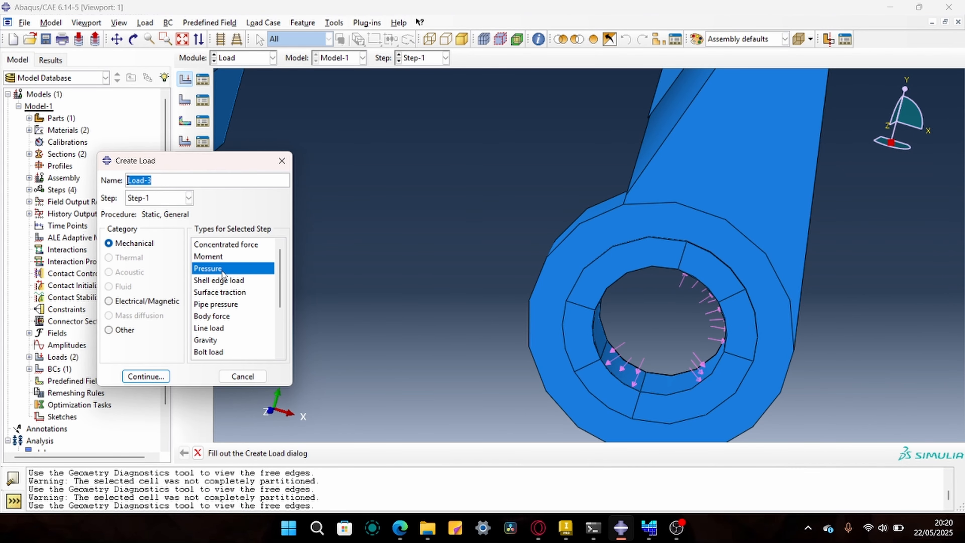
pyautogui.click(146, 376)
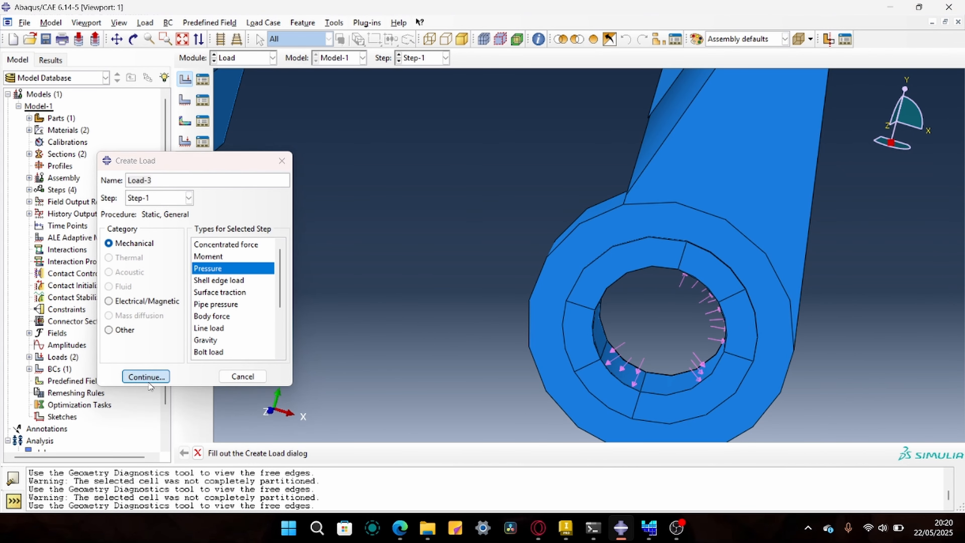
pyautogui.click(601, 333)
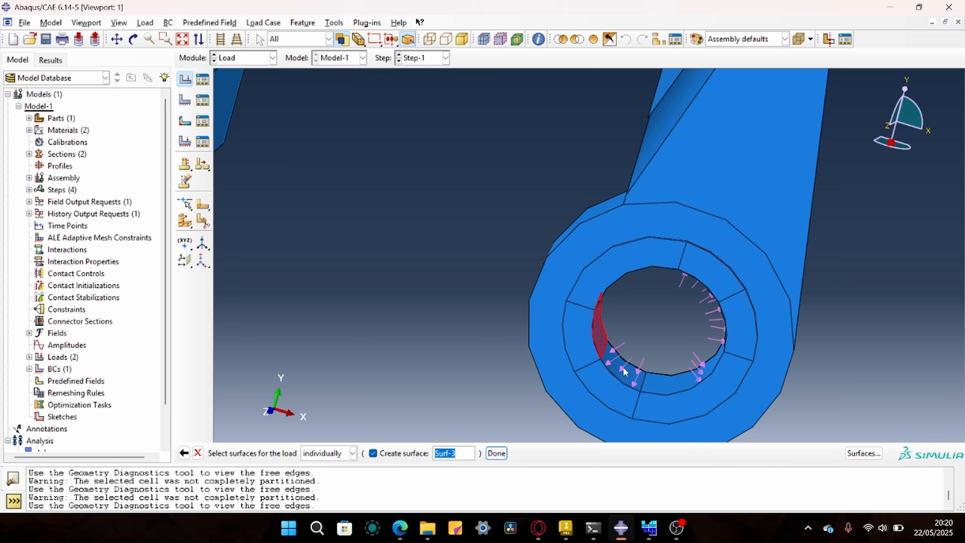
pyautogui.keyDown('shift'); pyautogui.click(625, 369); pyautogui.keyUp('shift')
pyautogui.keyDown('shift'); pyautogui.click(664, 378); pyautogui.keyUp('shift')
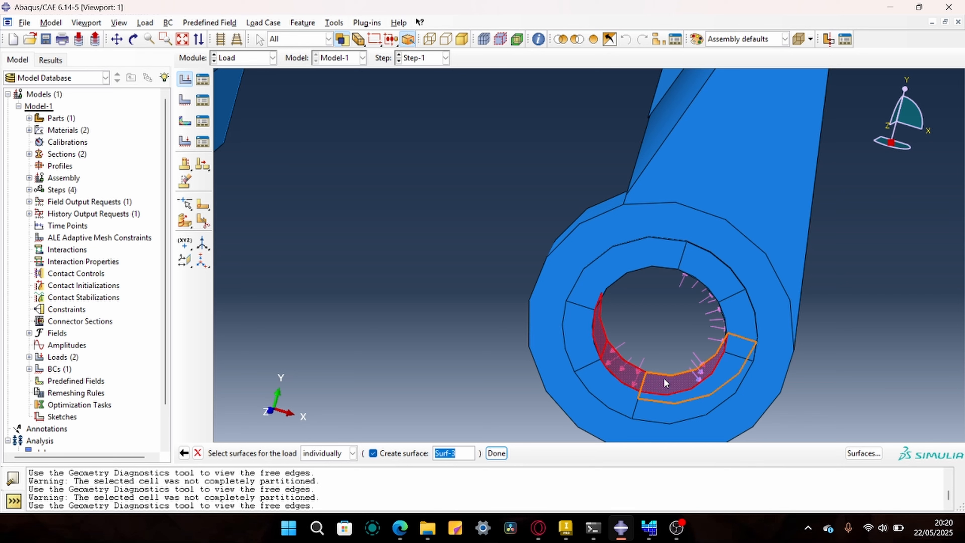
pyautogui.click(497, 453)
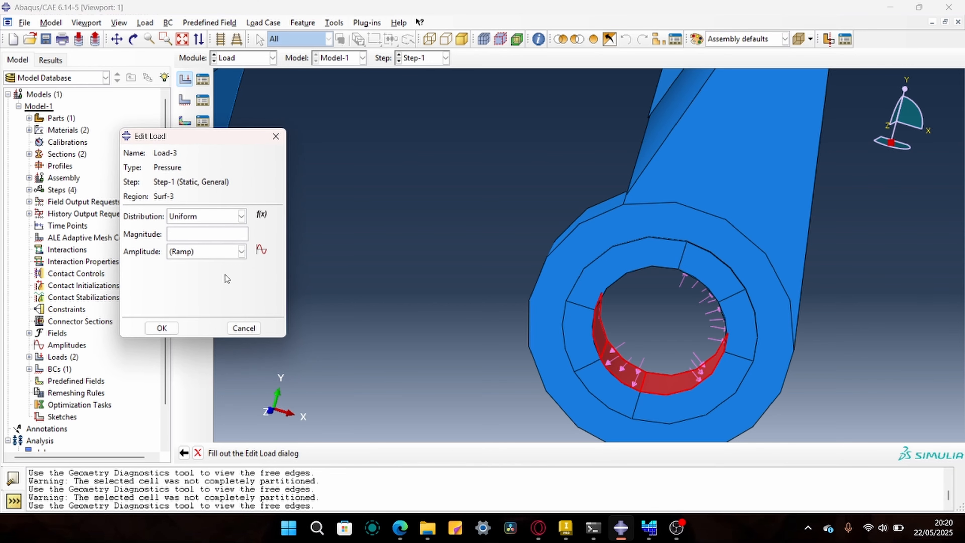
# Look up load case 3's value in the specs PDF and convert 2500 lbf/in2 to pascal on the ConvertUnits page in Opera.
pyautogui.click(400, 527)
pyautogui.scroll(-4, 412, 346)
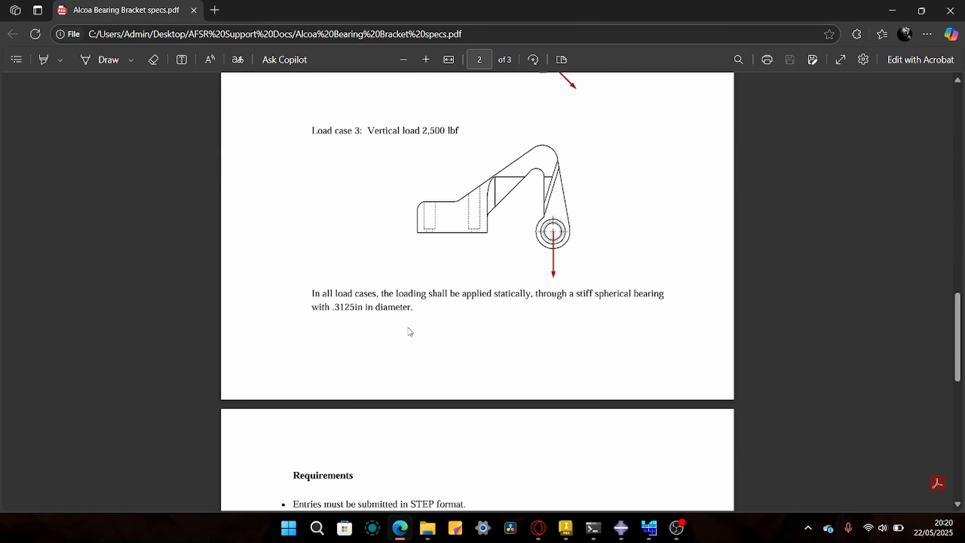
pyautogui.scroll(3, 411, 331)
pyautogui.moveTo(415, 256); pyautogui.dragTo(444, 256)
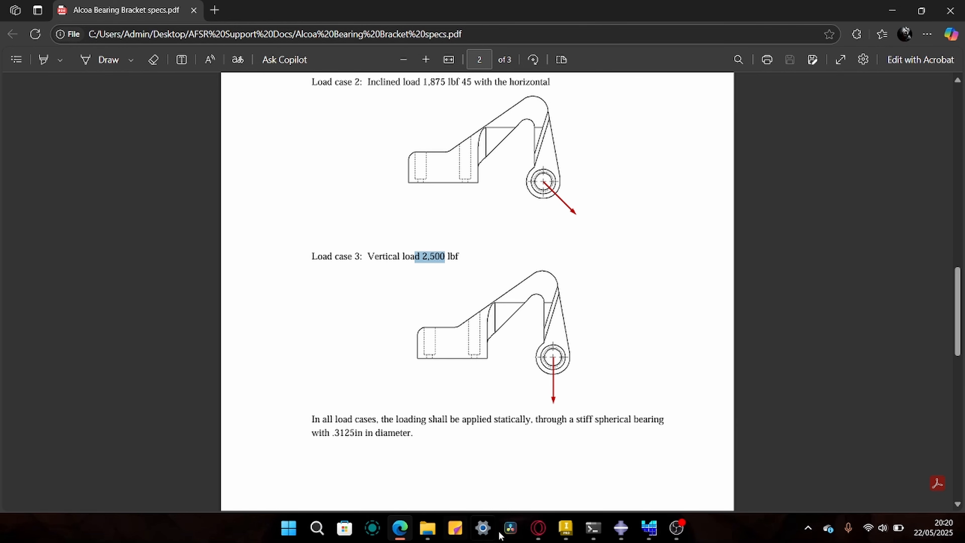
pyautogui.moveTo(538, 527)
pyautogui.click(604, 456)
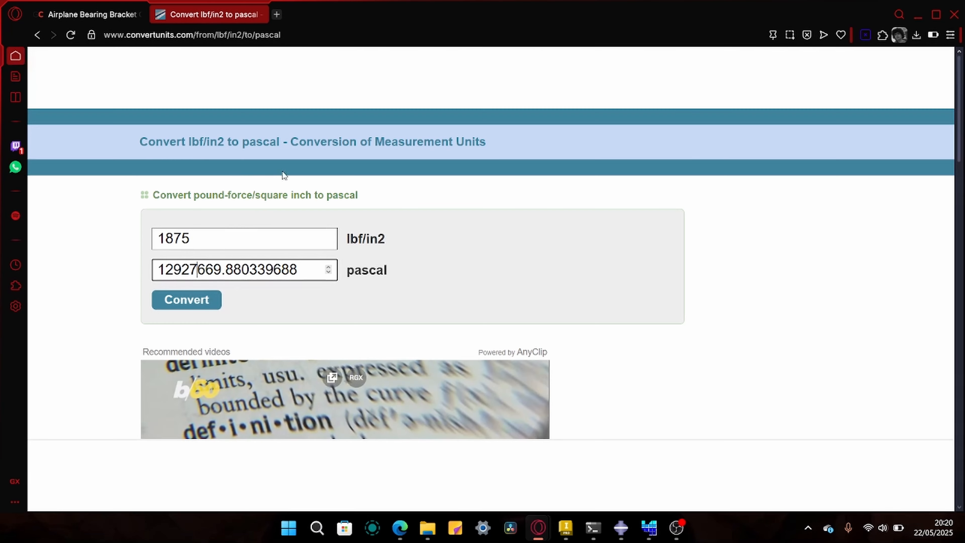
pyautogui.doubleClick(224, 238)
pyautogui.write('2500')
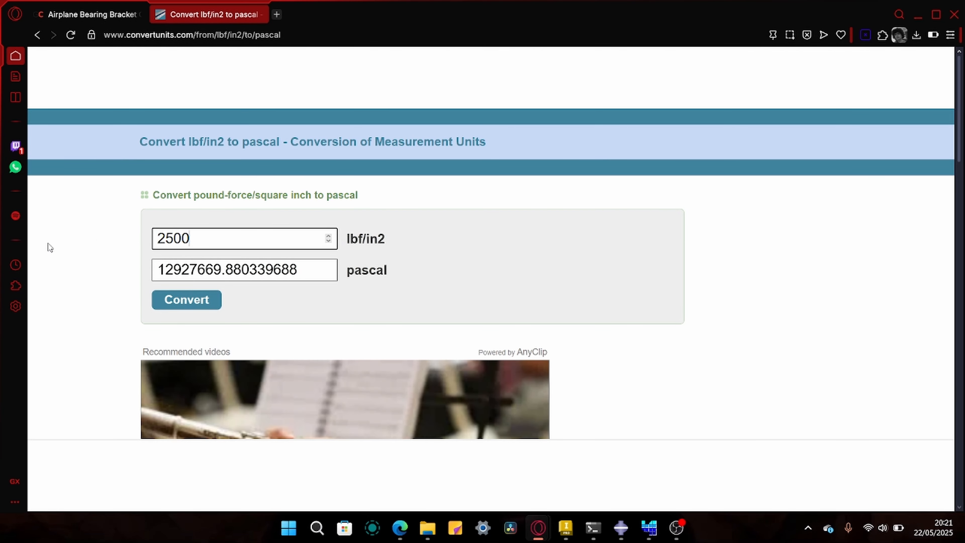
pyautogui.click(181, 300)
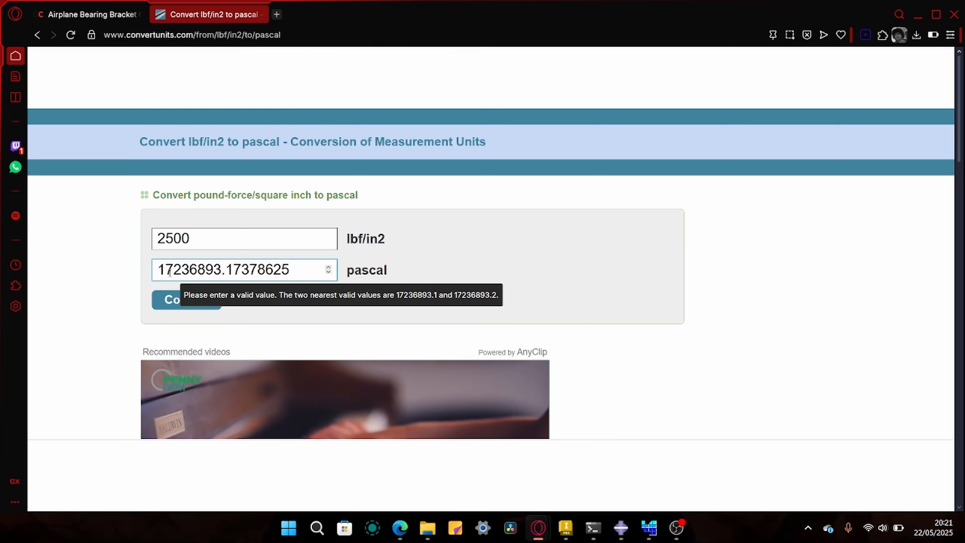
# Return to Abaqus and set Load-3's uniform pressure magnitude to 17.2.
pyautogui.click(916, 16)
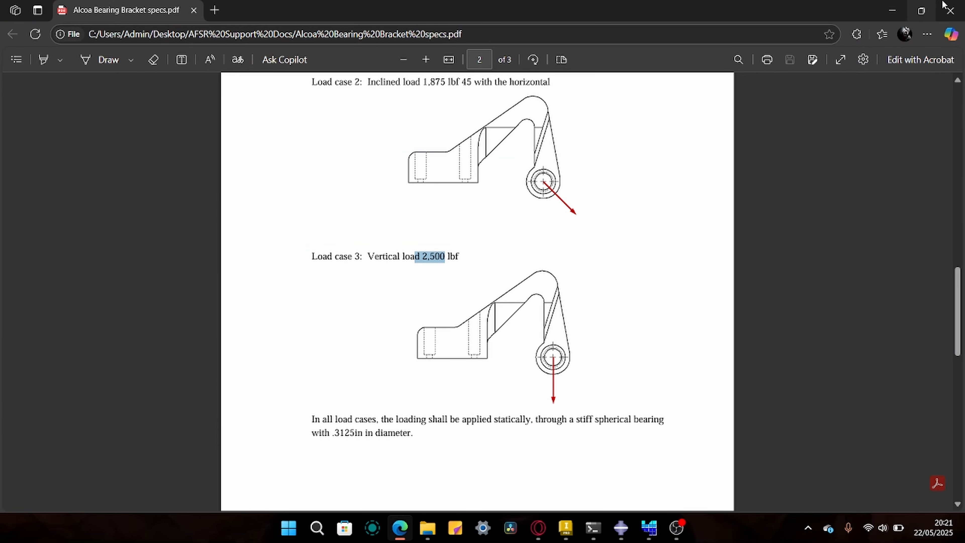
pyautogui.click(891, 10)
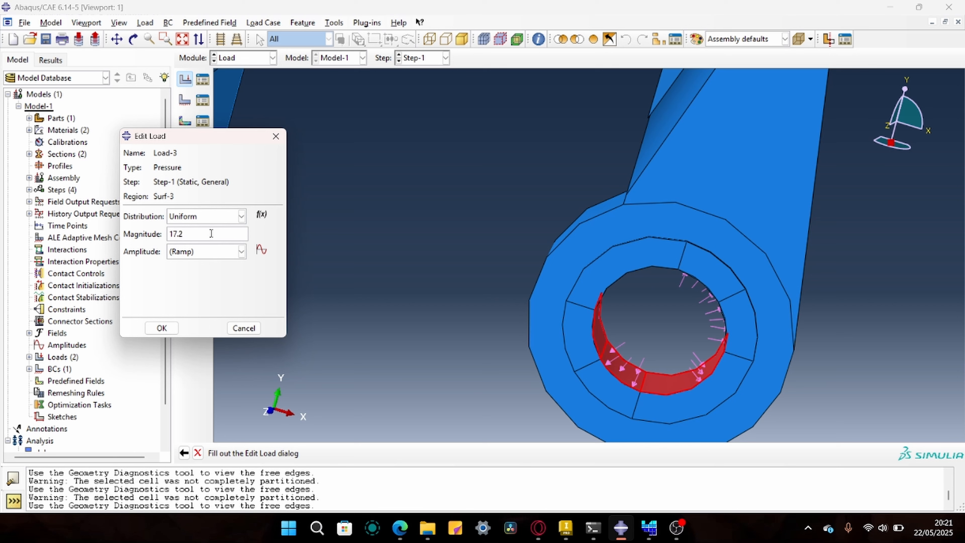
pyautogui.click(152, 329)
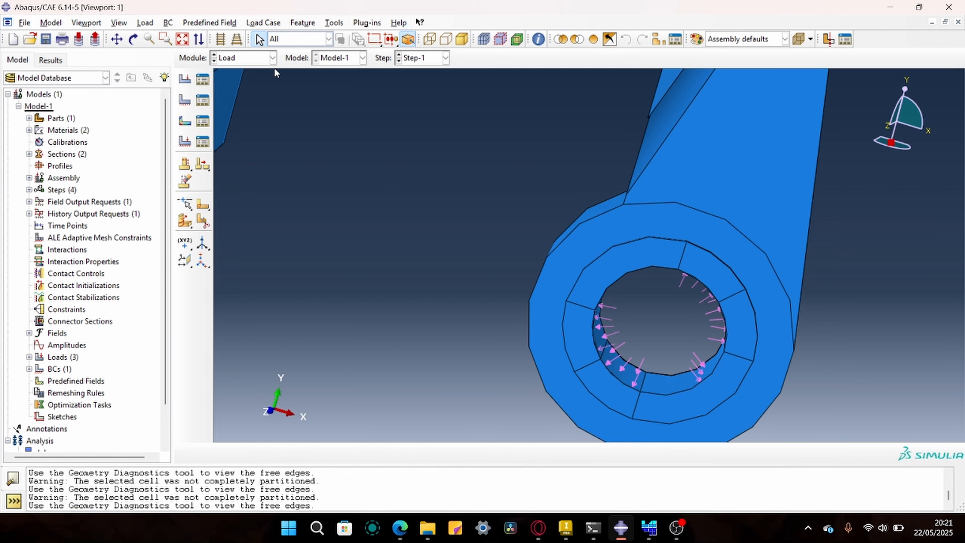
# Shift the starting step of Load-2 to Step-2 and of Load-3 to Step-3 in the Load Manager.
pyautogui.scroll(-5, 304, 246)
pyautogui.click(117, 39)
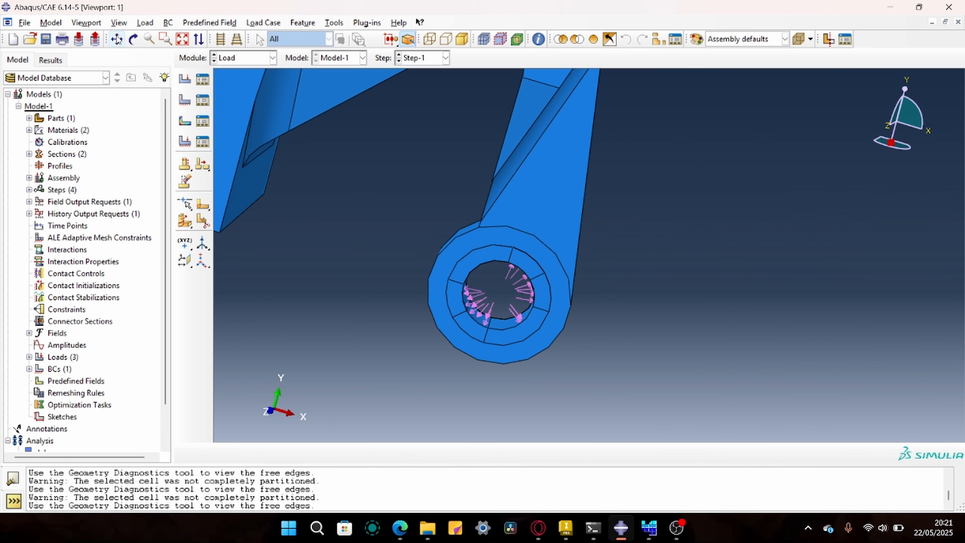
pyautogui.moveTo(344, 168); pyautogui.dragTo(502, 264)
pyautogui.scroll(-2, 494, 263)
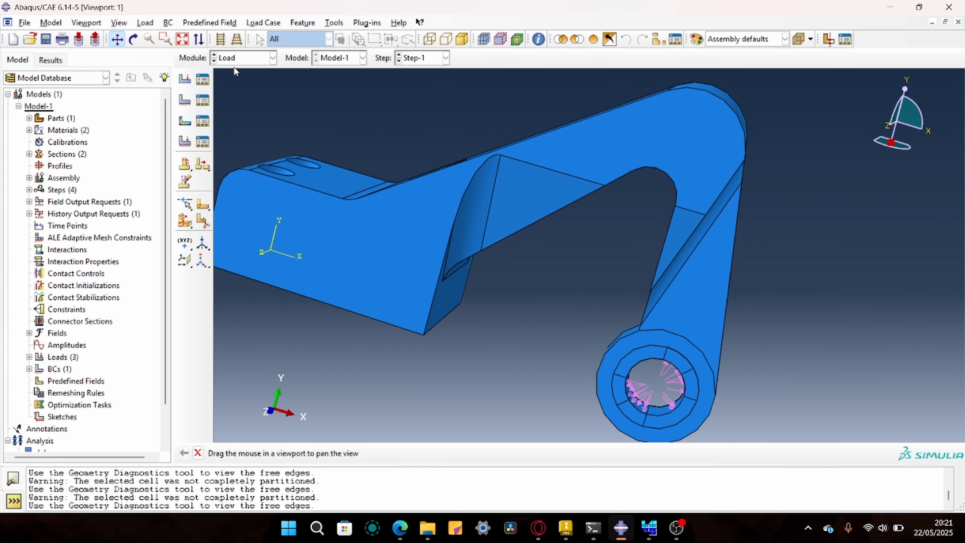
pyautogui.click(240, 60)
pyautogui.click(240, 60)
pyautogui.click(202, 79)
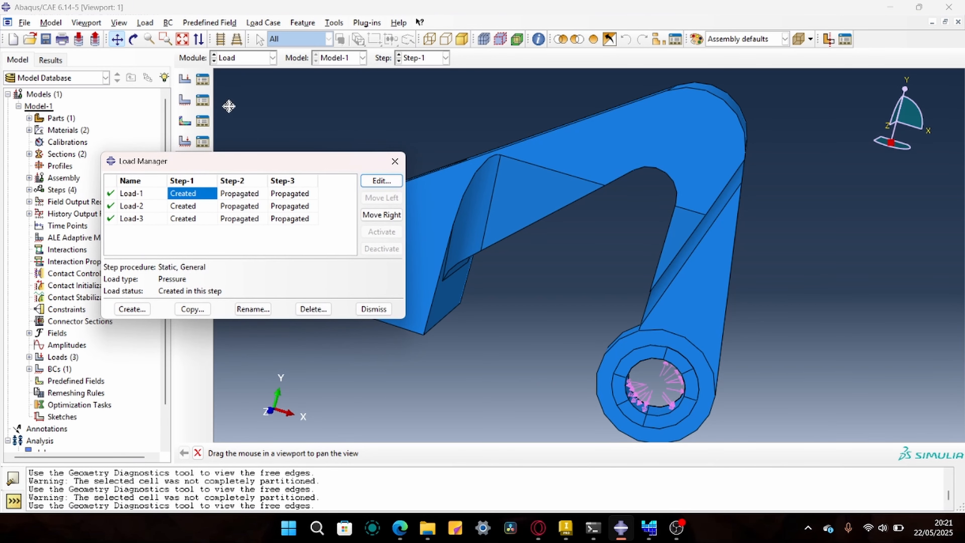
pyautogui.click(235, 207)
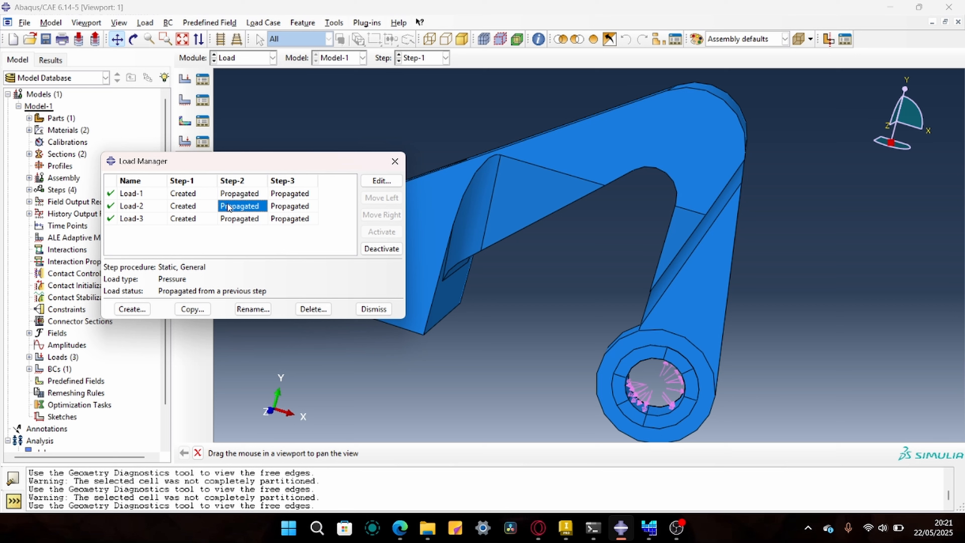
pyautogui.click(194, 208)
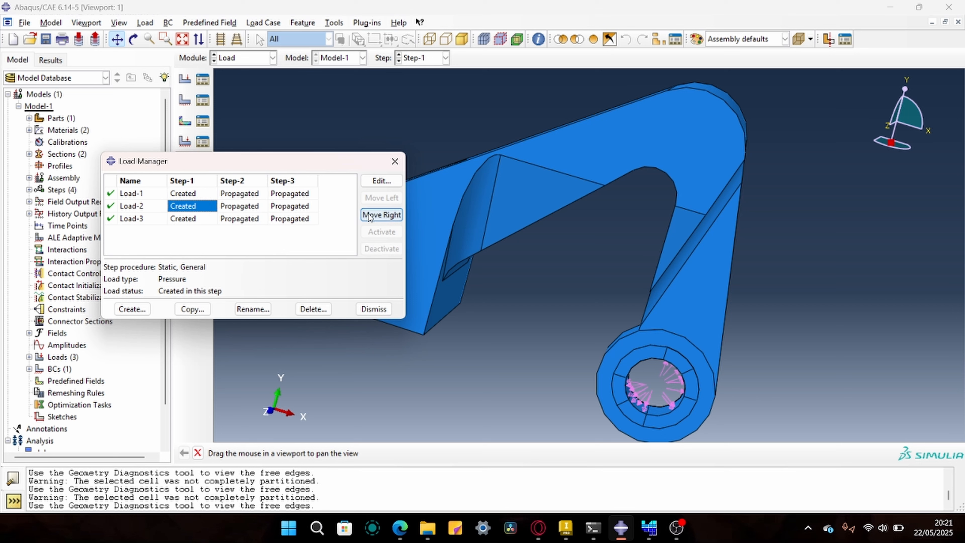
pyautogui.click(199, 218)
pyautogui.click(380, 216)
pyautogui.click(378, 215)
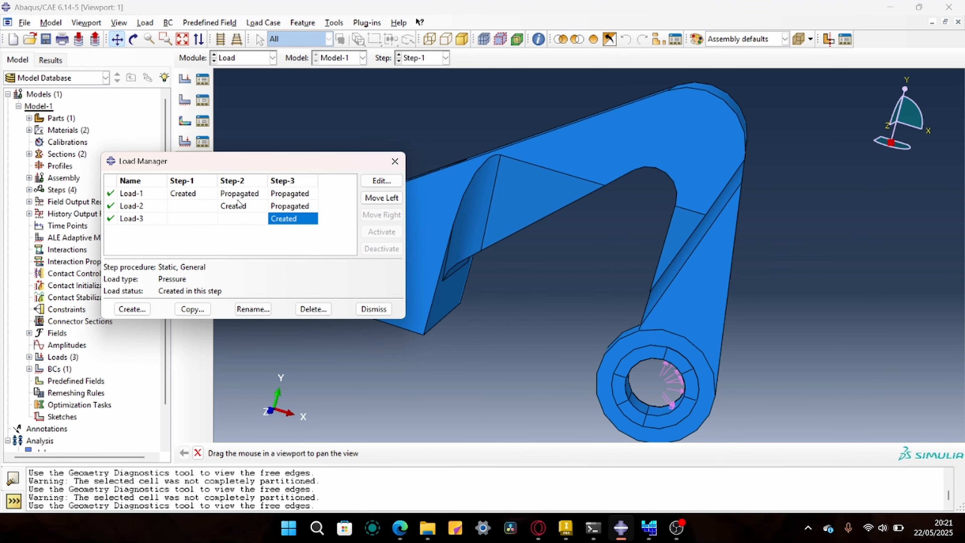
# Review the direction and magnitude of the three load cases in the specs PDF, and return to Abaqus.
pyautogui.click(403, 534)
pyautogui.scroll(5, 510, 358)
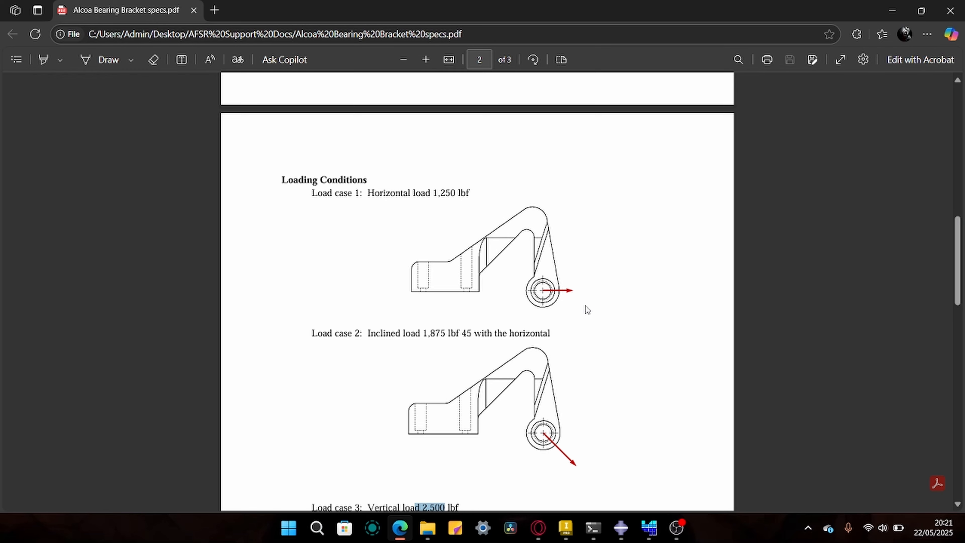
pyautogui.scroll(-3, 585, 305)
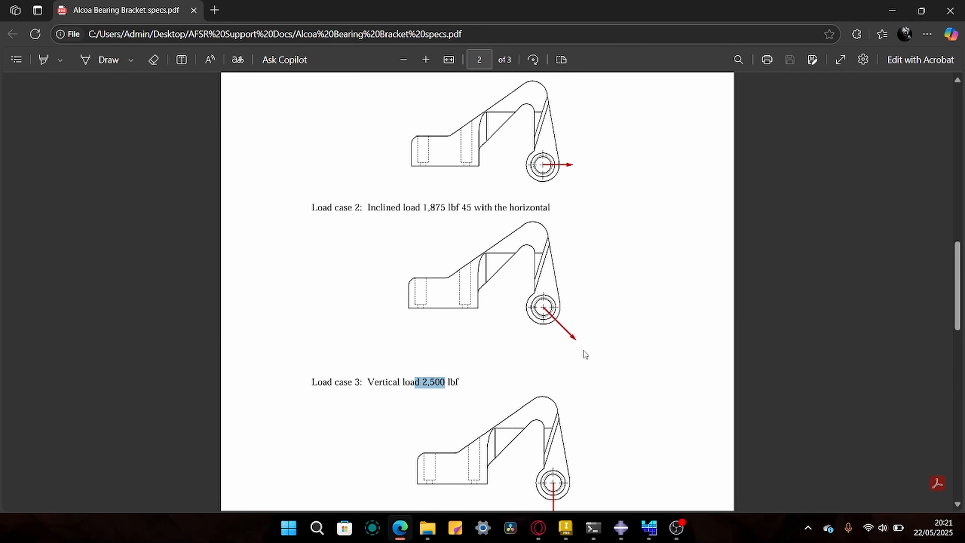
pyautogui.moveTo(423, 209); pyautogui.dragTo(482, 209)
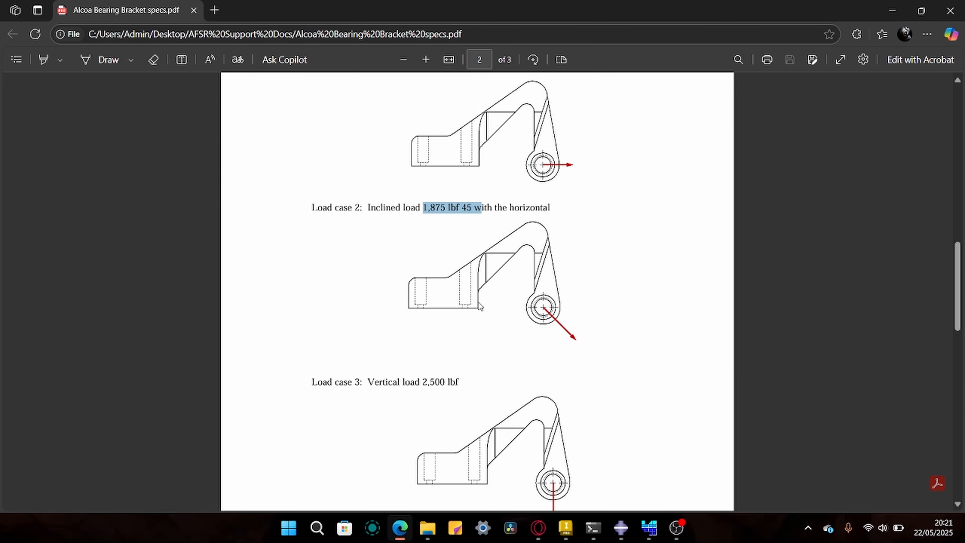
pyautogui.scroll(-3, 478, 302)
pyautogui.scroll(-2, 527, 188)
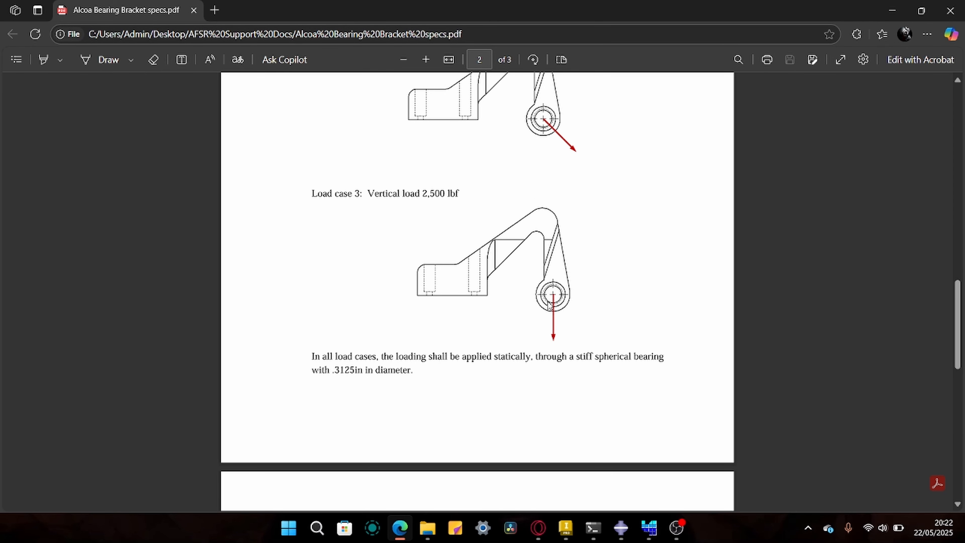
pyautogui.doubleClick(435, 194)
pyautogui.keyDown('shift'); pyautogui.click(479, 193); pyautogui.keyUp('shift')
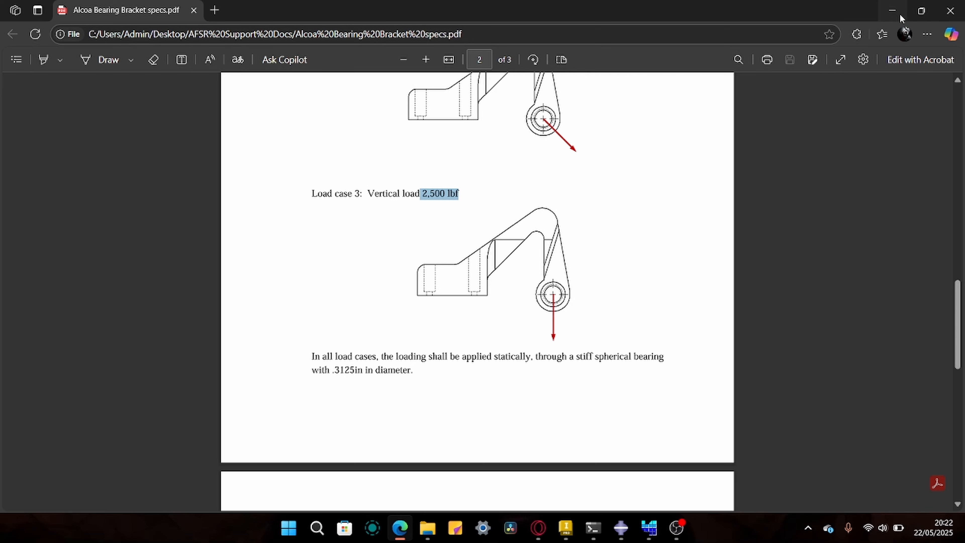
pyautogui.click(891, 11)
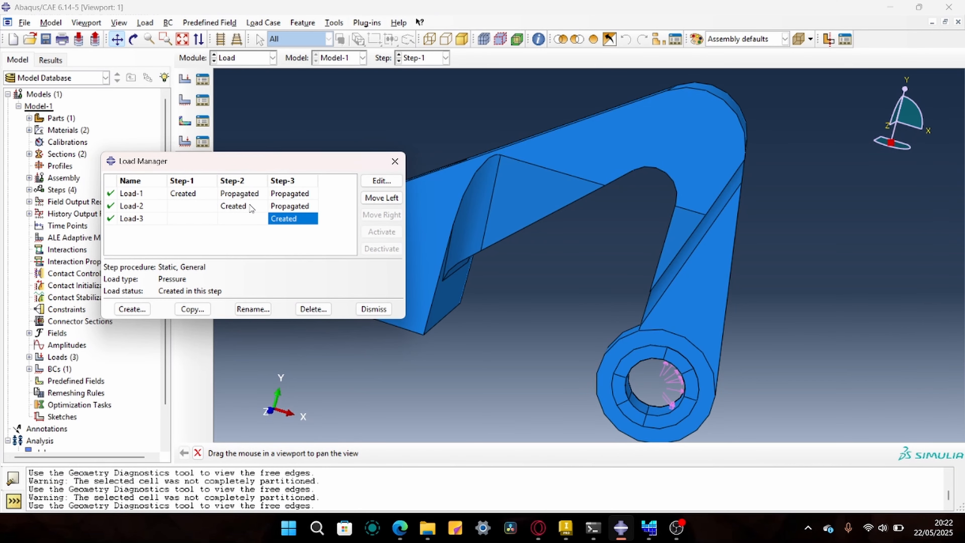
# Deactivate Load-1 from Step-2 onward and Load-2 in Step-3, and close the Load Manager.
pyautogui.click(243, 194)
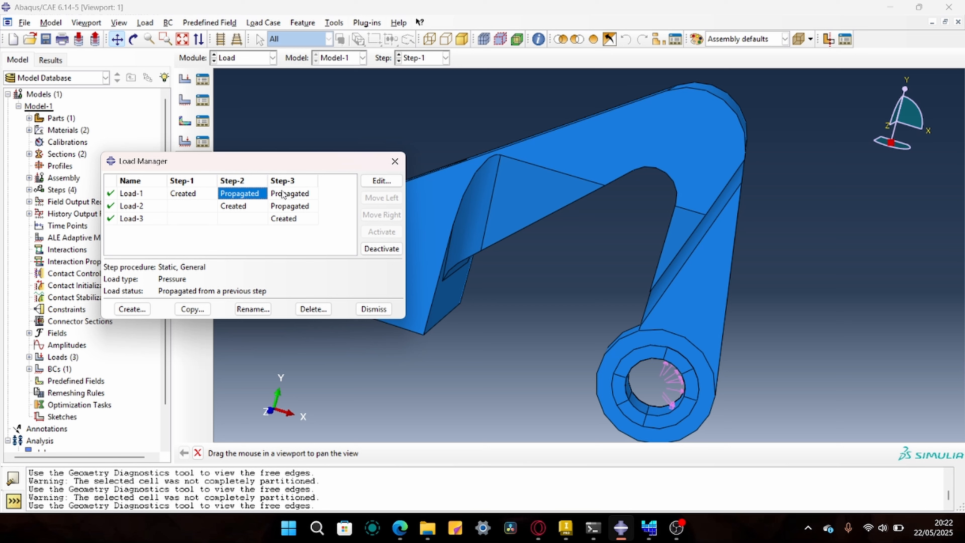
pyautogui.click(366, 249)
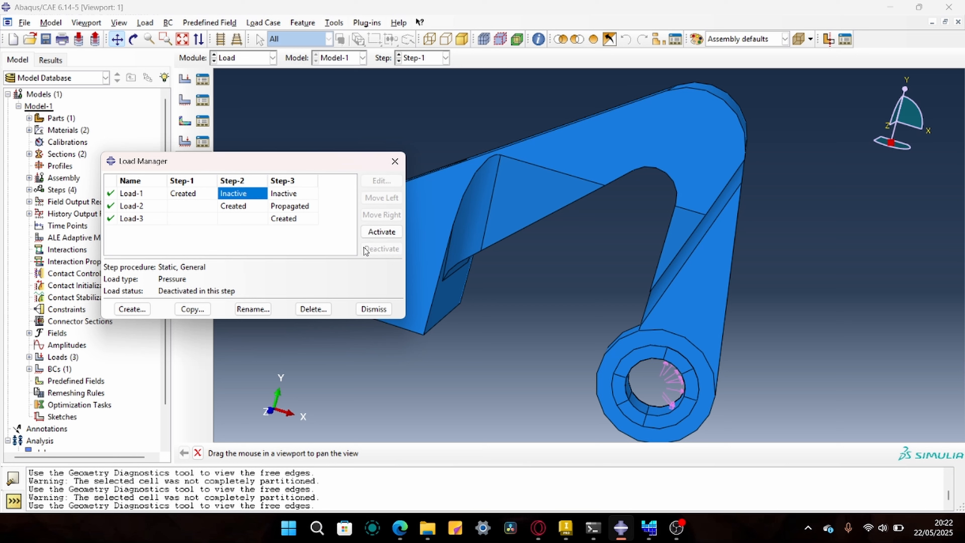
pyautogui.click(286, 207)
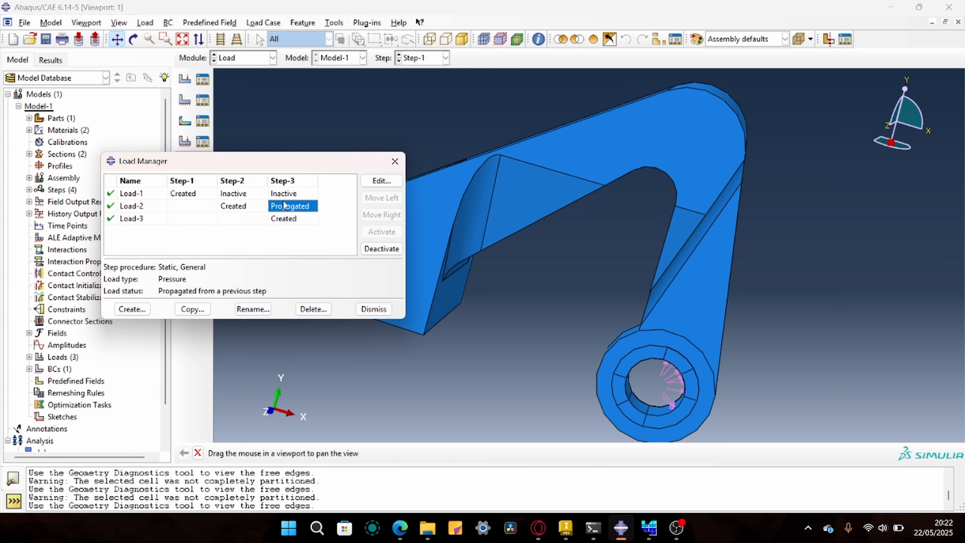
pyautogui.click(382, 249)
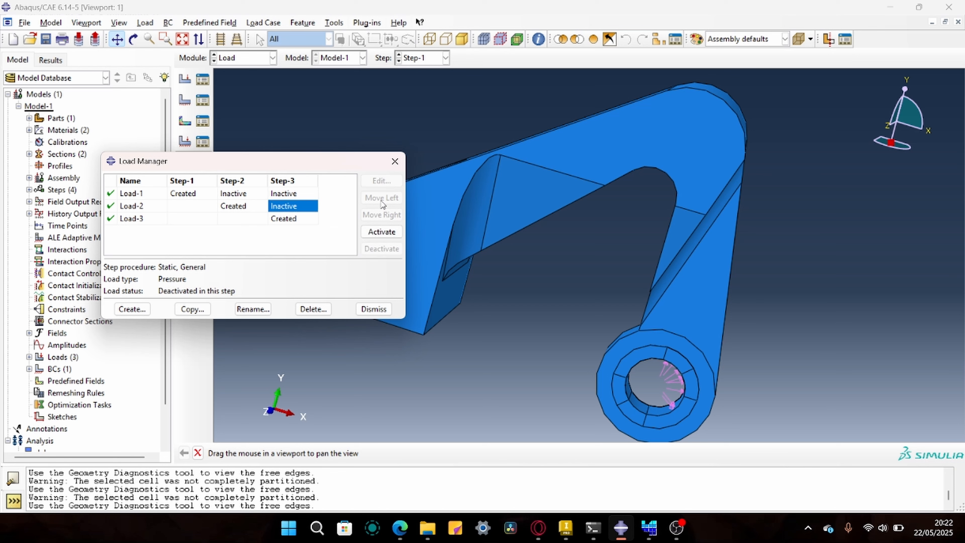
pyautogui.click(389, 167)
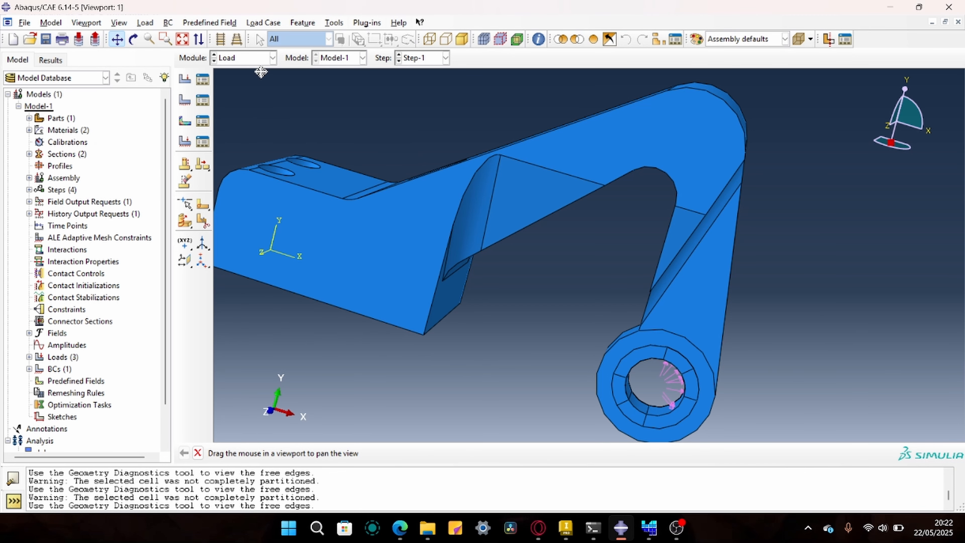
# Switch to the Mesh module for the bracket assembly.
pyautogui.click(261, 60)
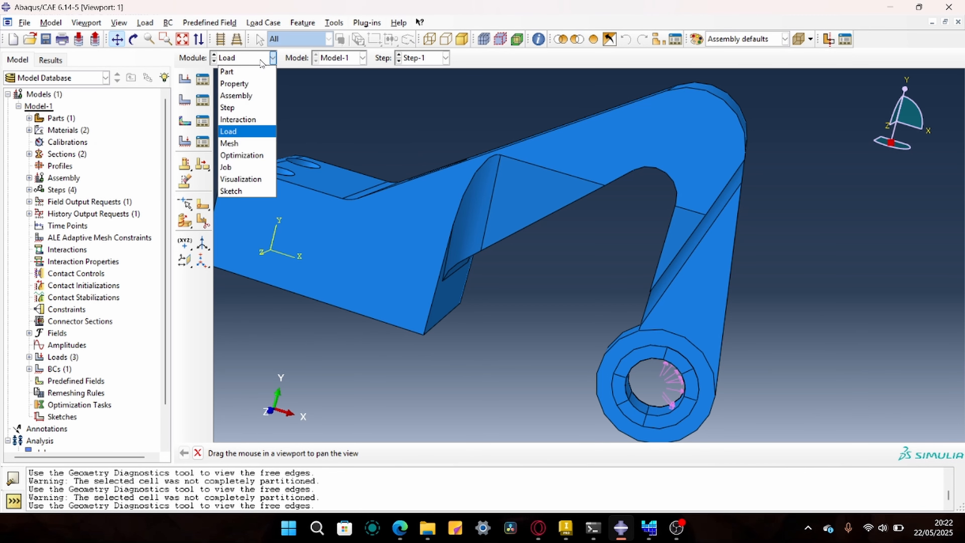
pyautogui.click(246, 142)
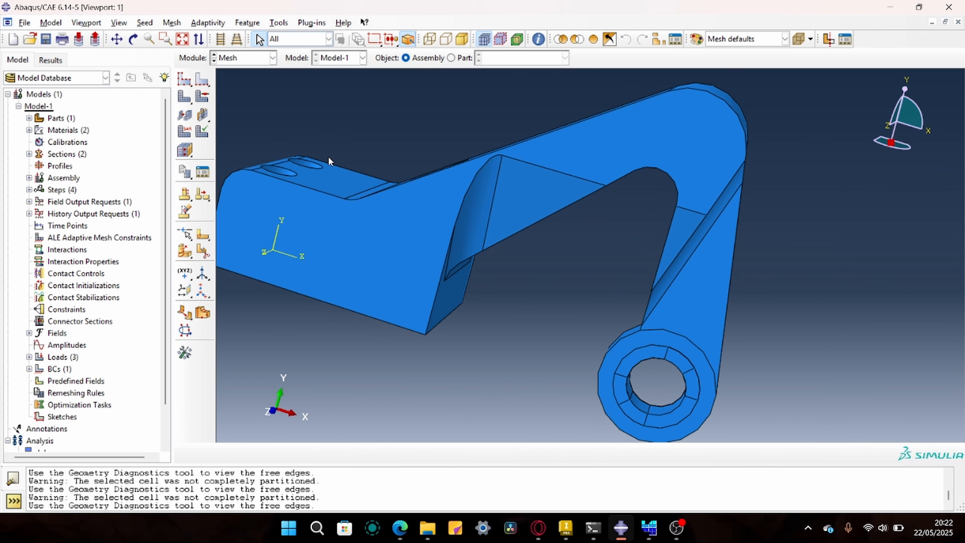
# Try to assign mesh controls to the bracket instance at the assembly level.
pyautogui.scroll(1, 327, 156)
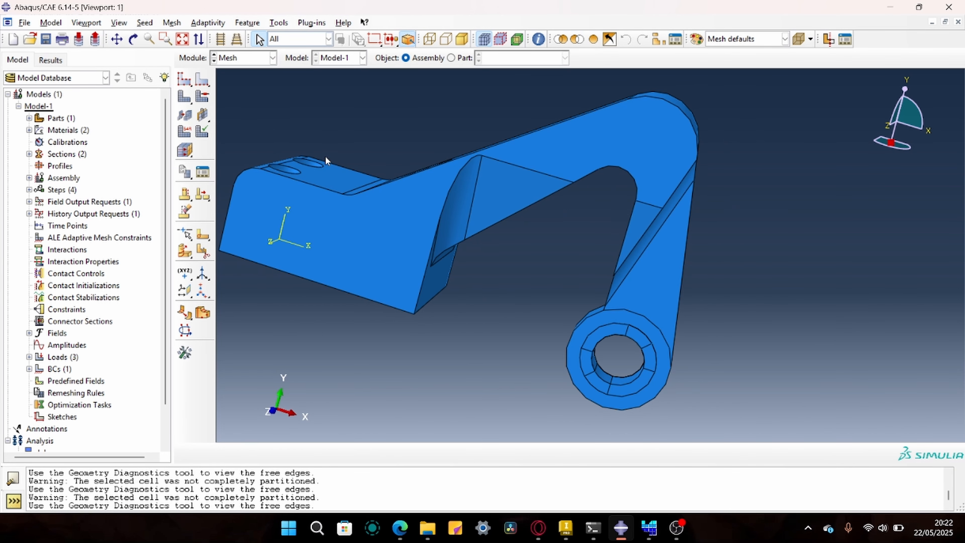
pyautogui.click(171, 23)
pyautogui.click(183, 33)
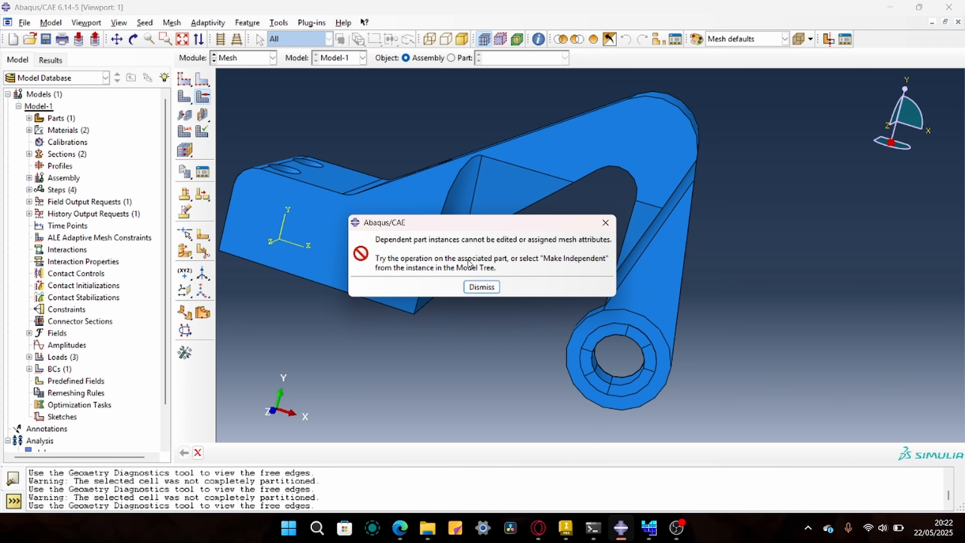
pyautogui.click(481, 287)
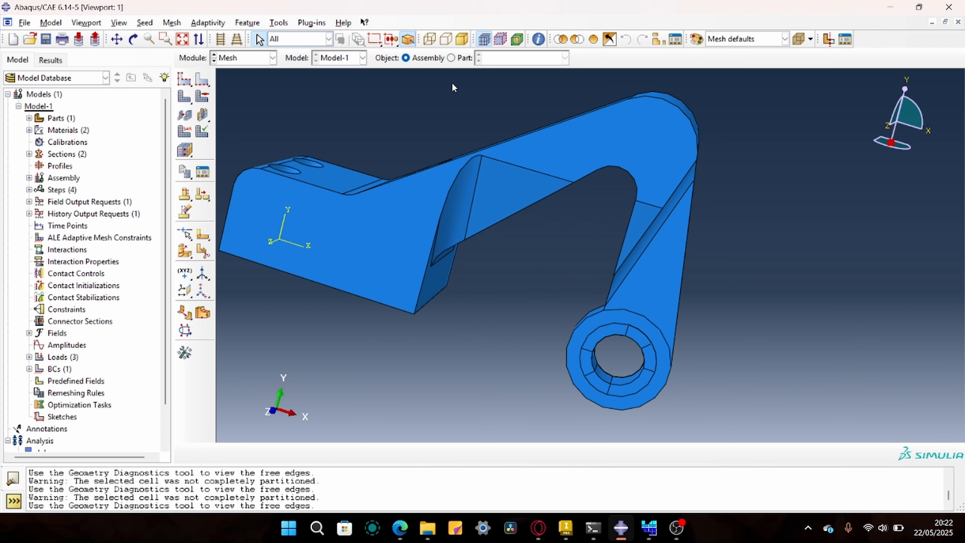
# Switch the meshing object from the assembly to the part Bearing_Bracket_Assy and bring the whole bracket into view.
pyautogui.click(451, 58)
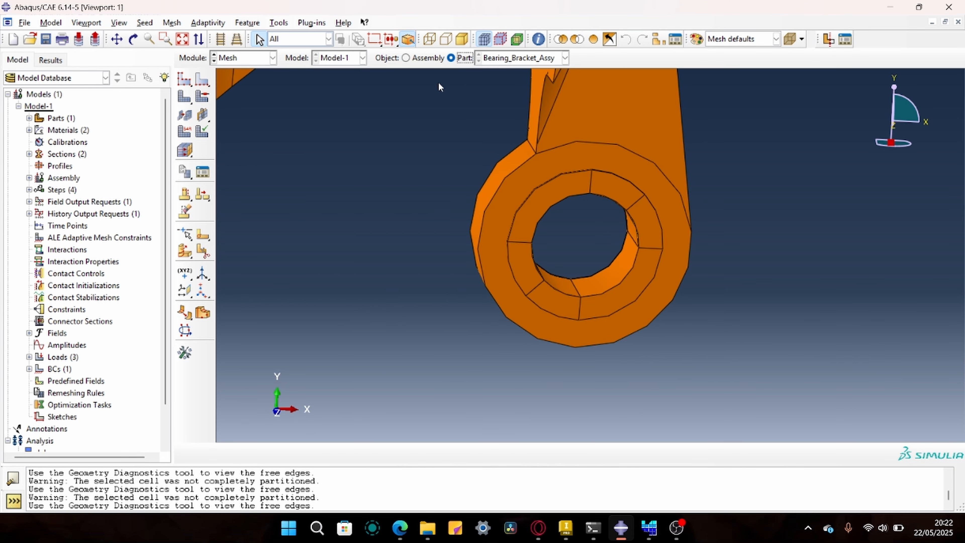
pyautogui.scroll(3, 356, 195)
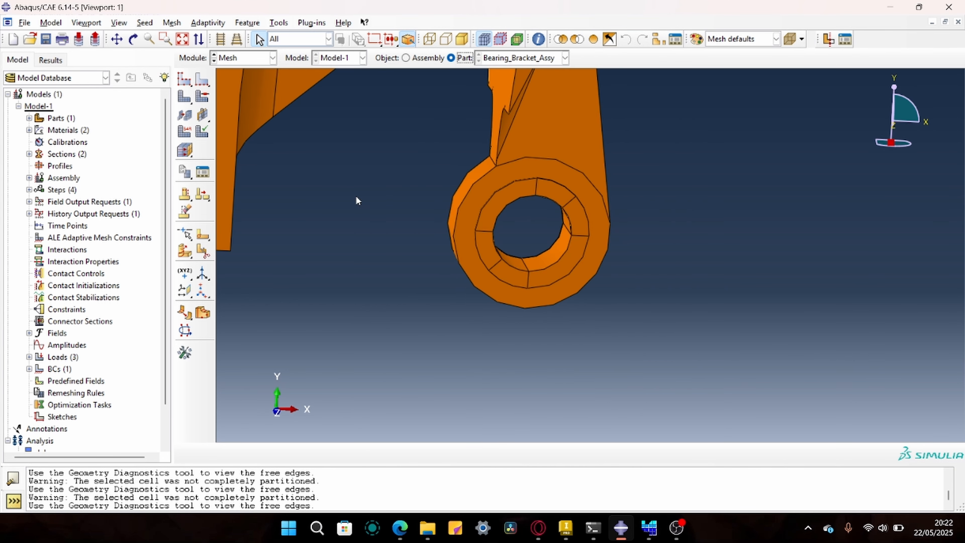
pyautogui.click(116, 39)
pyautogui.moveTo(326, 186); pyautogui.dragTo(492, 317)
pyautogui.click(116, 39)
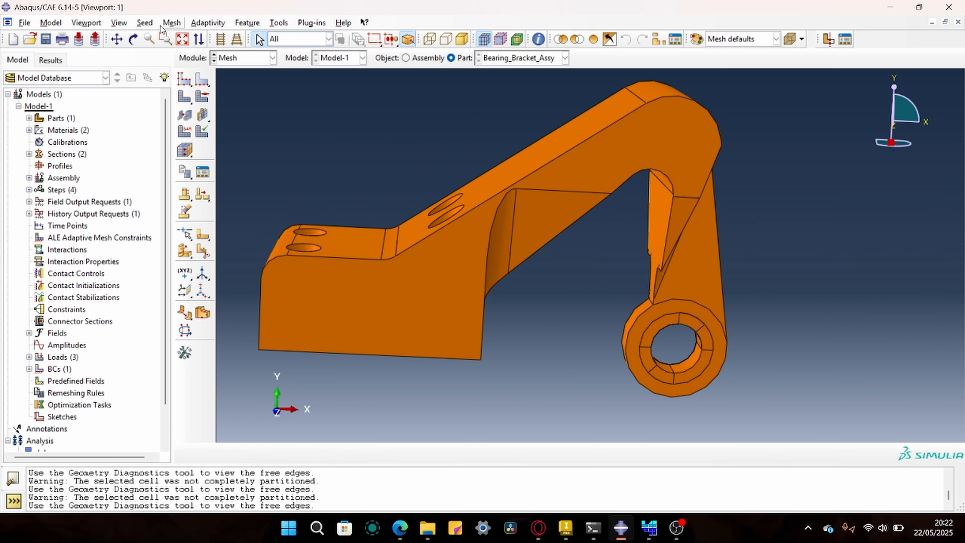
# Assign mesh controls to all cells of the bracket, using the Tet element shape with the Free technique.
pyautogui.click(172, 22)
pyautogui.click(186, 35)
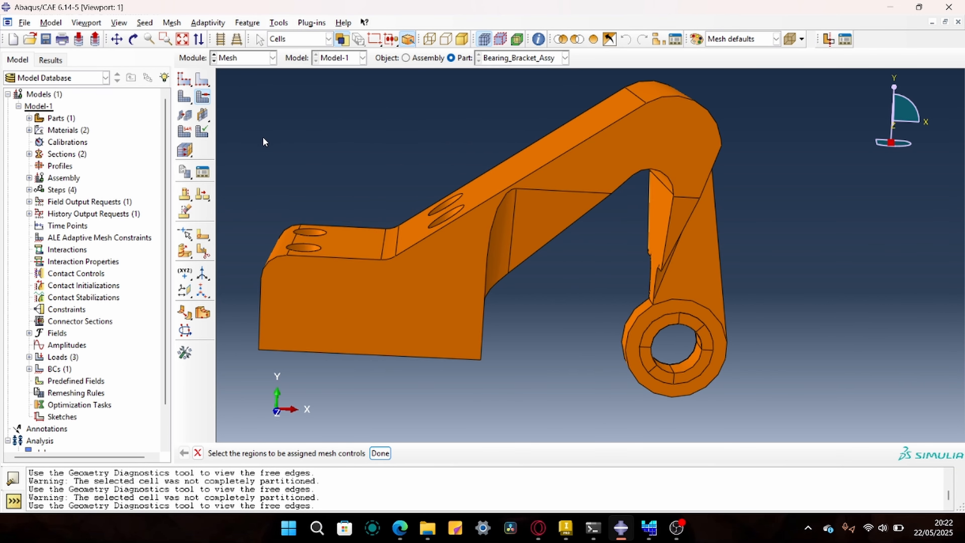
pyautogui.moveTo(233, 82); pyautogui.dragTo(816, 437)
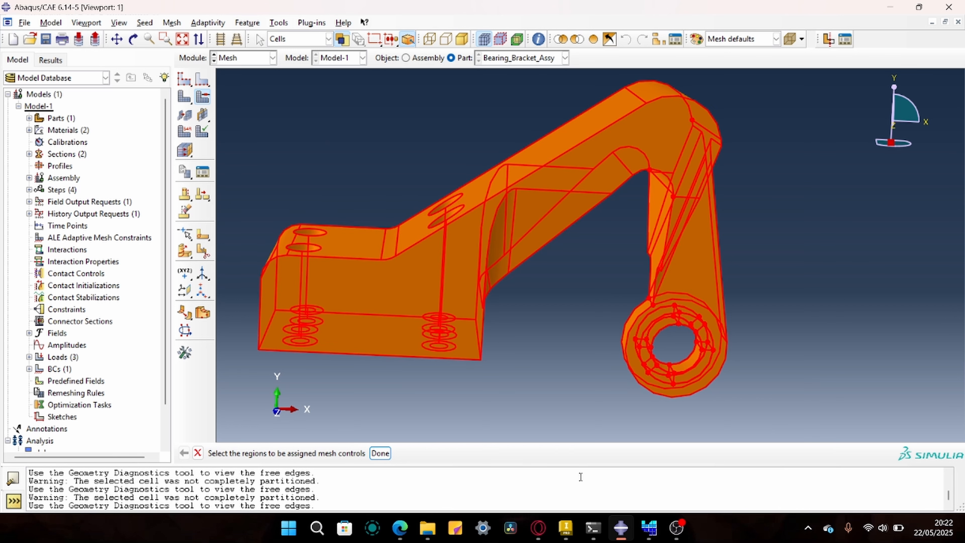
pyautogui.click(385, 456)
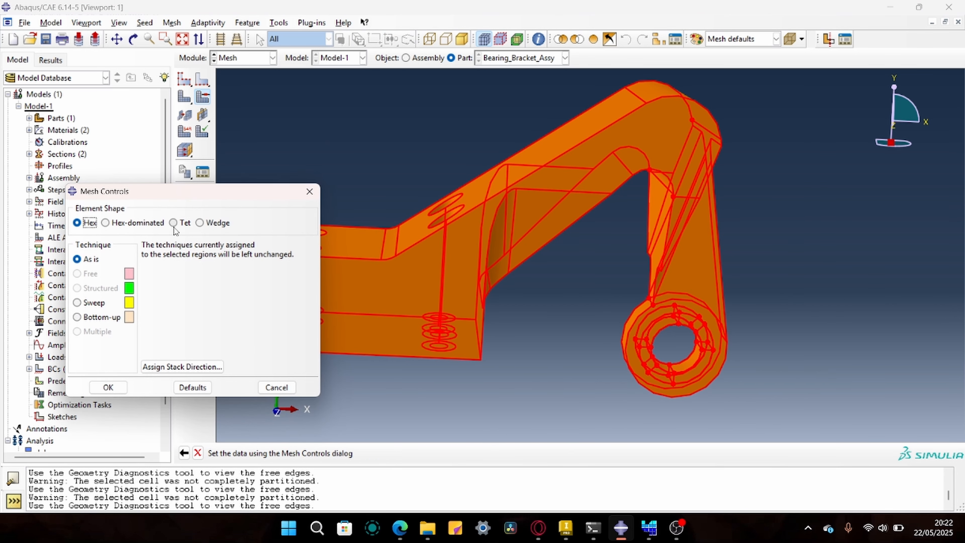
pyautogui.click(173, 223)
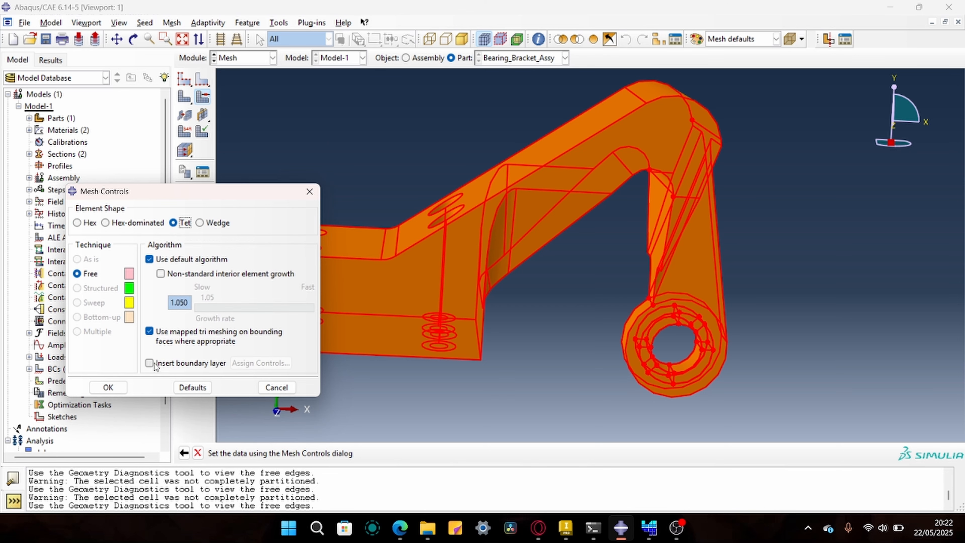
pyautogui.click(107, 388)
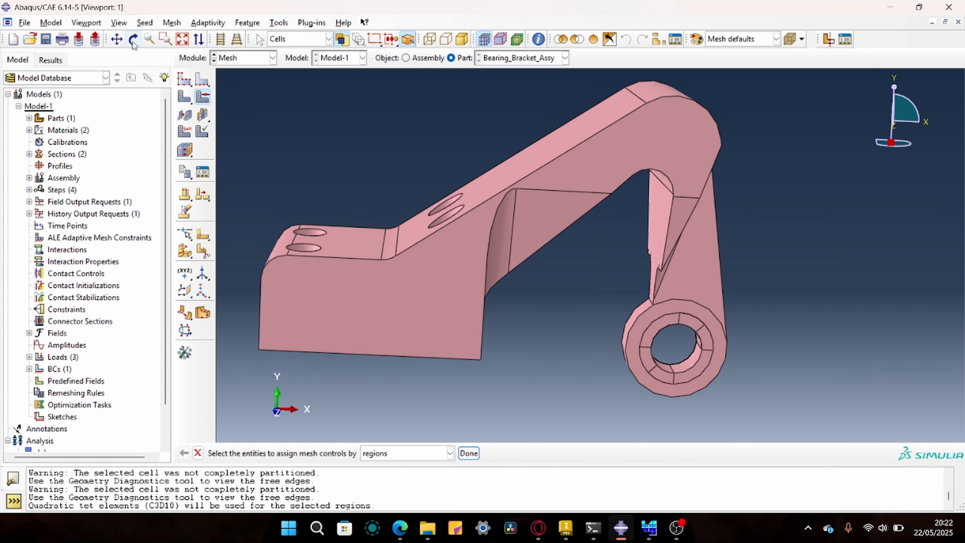
# Assign all bracket cells the Standard 3D Stress element type with linear geometric order (C3D4 tetrahedra).
pyautogui.click(162, 24)
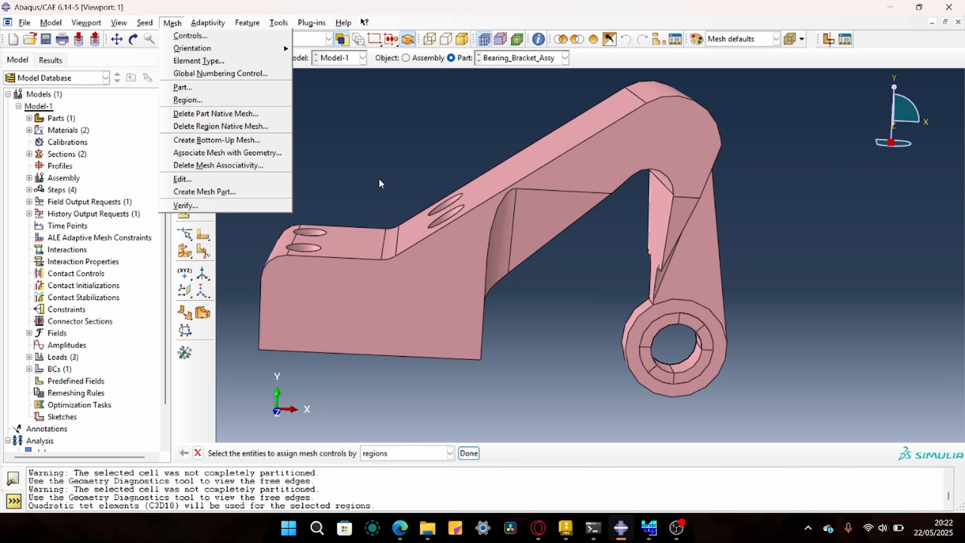
pyautogui.click(217, 63)
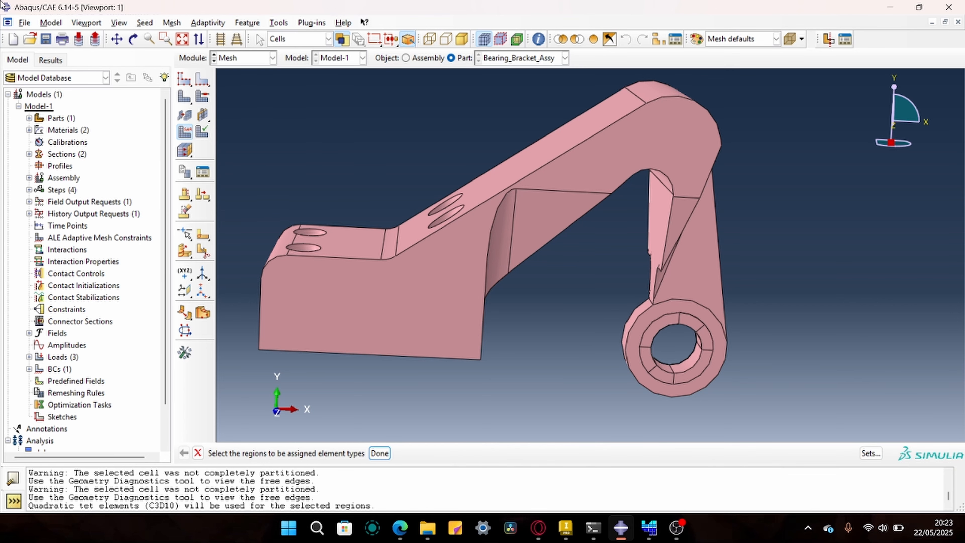
pyautogui.moveTo(241, 79); pyautogui.dragTo(817, 442)
pyautogui.click(379, 453)
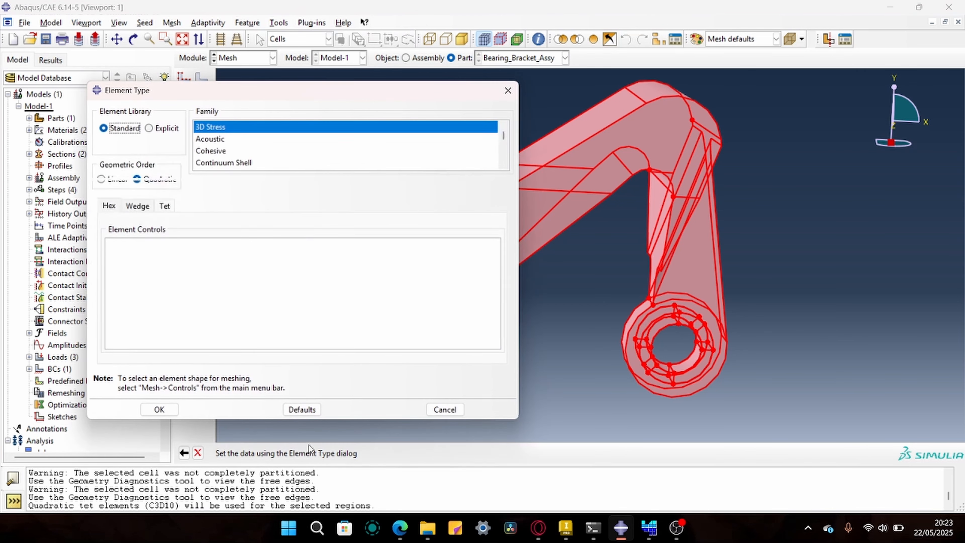
pyautogui.click(102, 170)
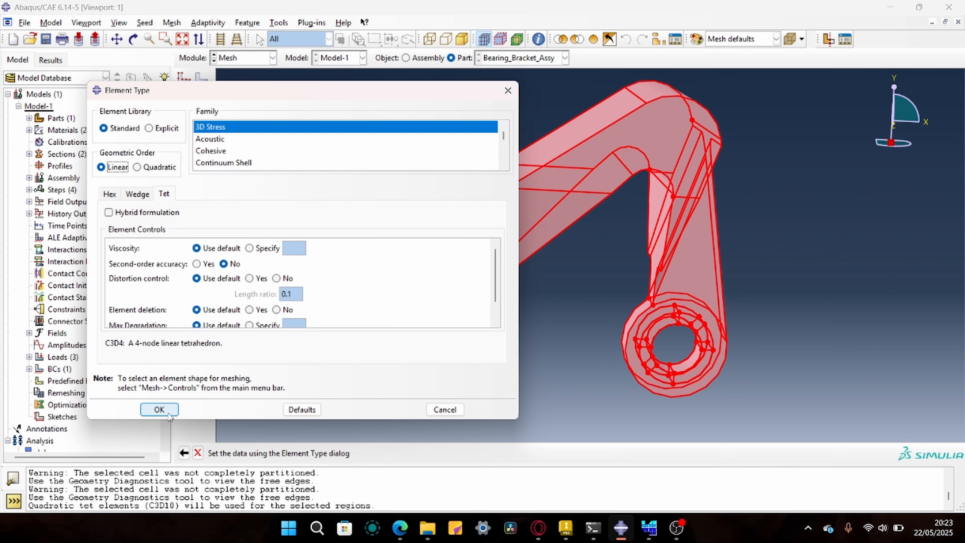
pyautogui.click(159, 410)
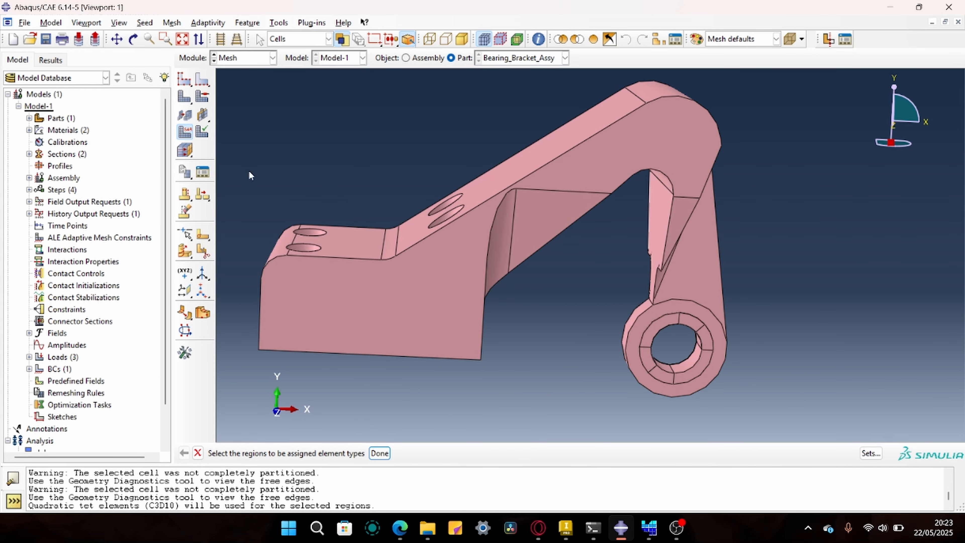
# Seed the bracket part with an approximate global size of 2.5 and generate its mesh.
pyautogui.click(183, 80)
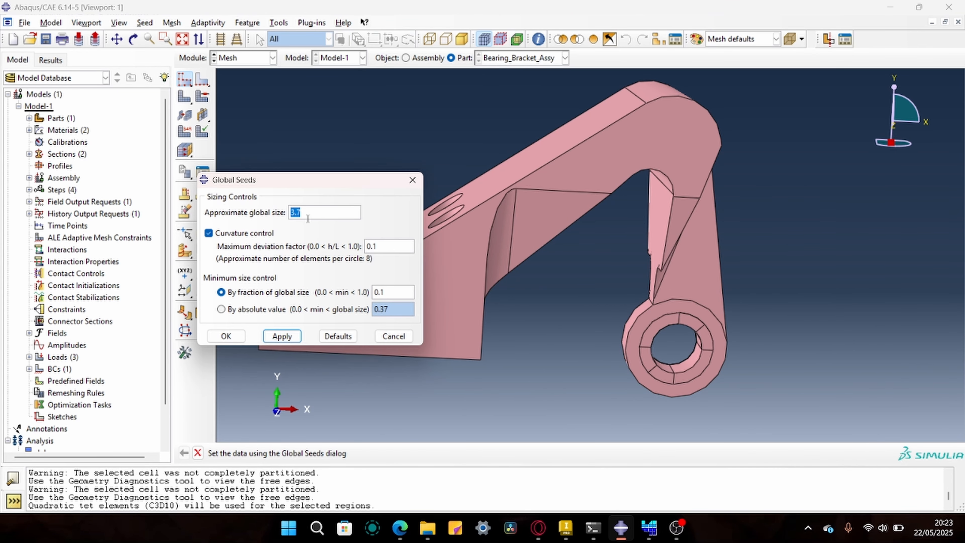
pyautogui.click(299, 220)
pyautogui.moveTo(296, 219); pyautogui.dragTo(286, 224)
pyautogui.write('2.5')
pyautogui.click(282, 336)
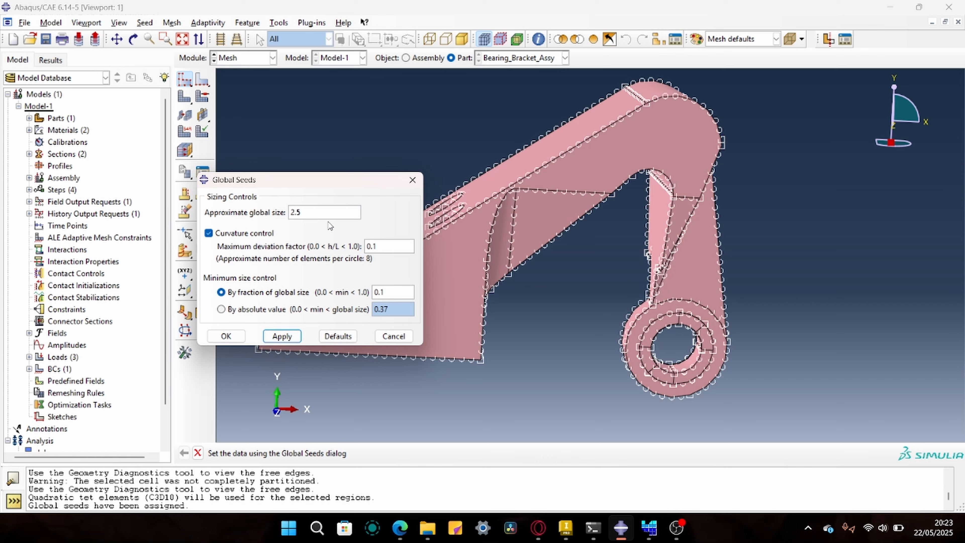
pyautogui.moveTo(366, 184); pyautogui.dragTo(417, 165)
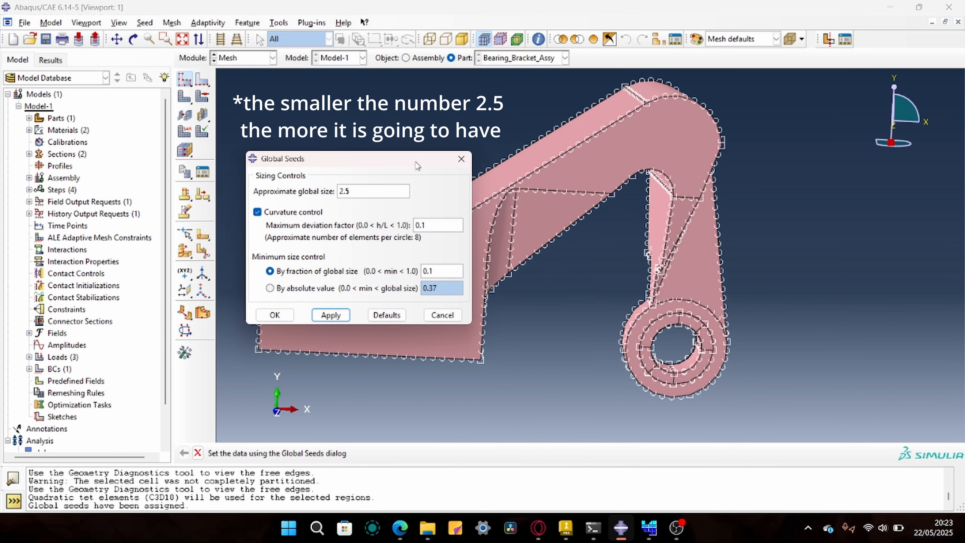
pyautogui.click(330, 315)
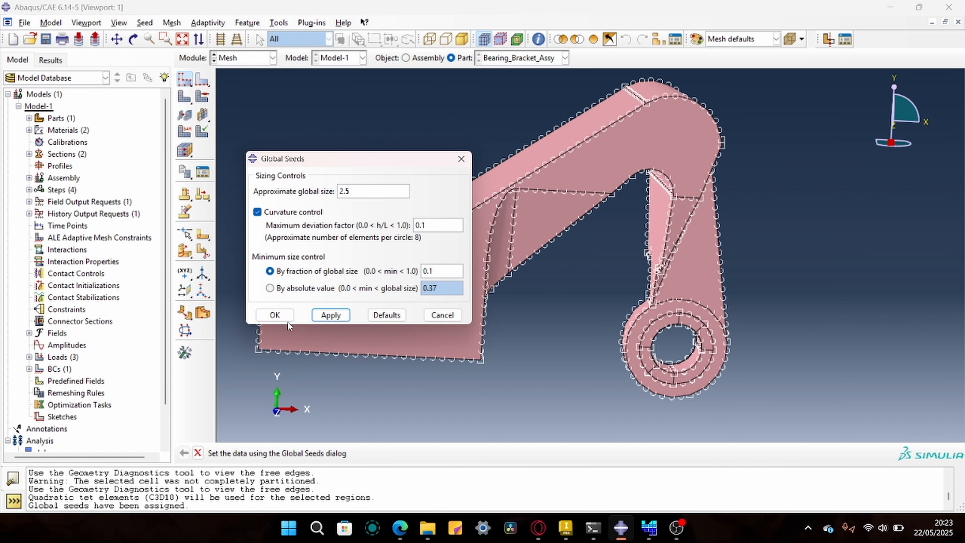
pyautogui.click(277, 316)
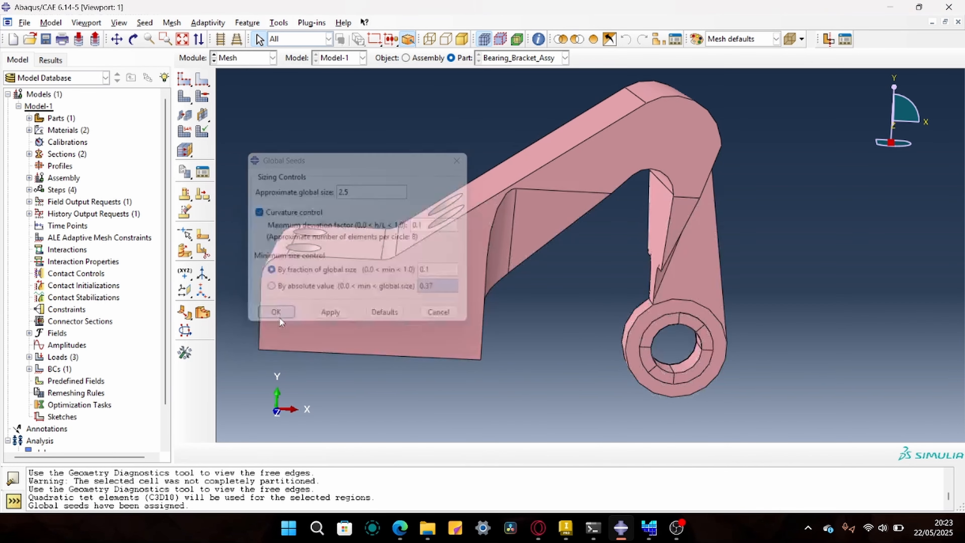
pyautogui.click(185, 97)
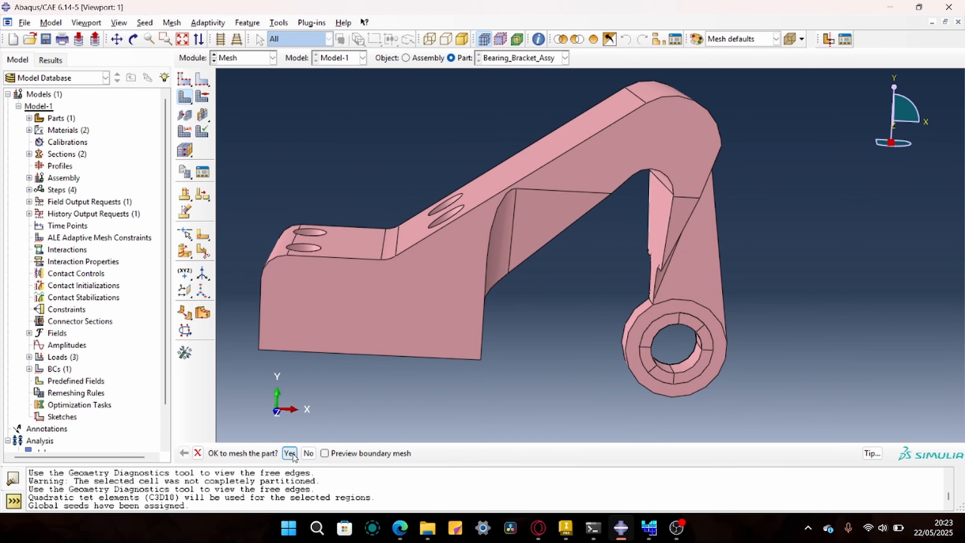
pyautogui.click(290, 453)
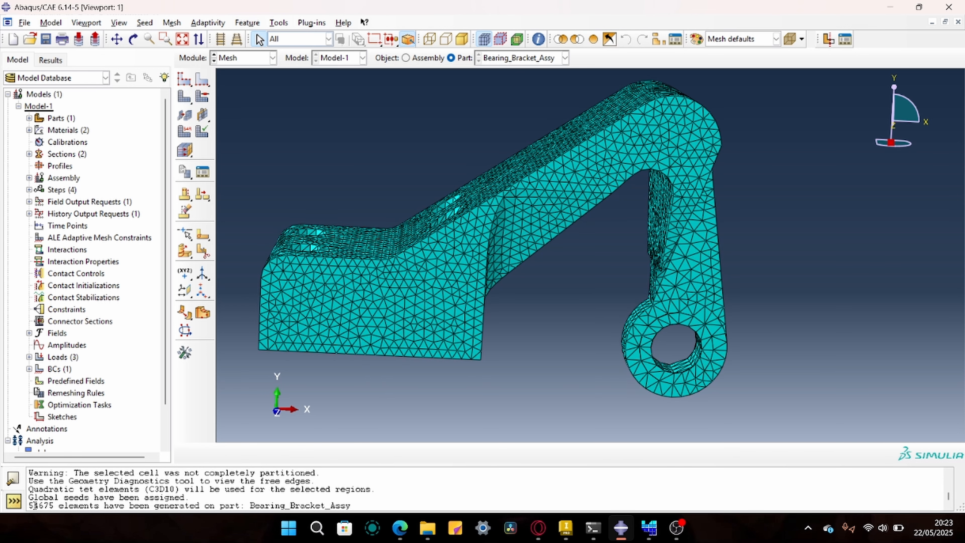
# Check the generated element count in the message log, glance at the optimized bracket in CAESS ProTOp, and return to Abaqus.
pyautogui.moveTo(29, 506); pyautogui.dragTo(44, 505)
pyautogui.click(33, 507)
pyautogui.moveTo(30, 506); pyautogui.dragTo(55, 504)
pyautogui.click(30, 505)
pyautogui.moveTo(38, 505); pyautogui.dragTo(58, 501)
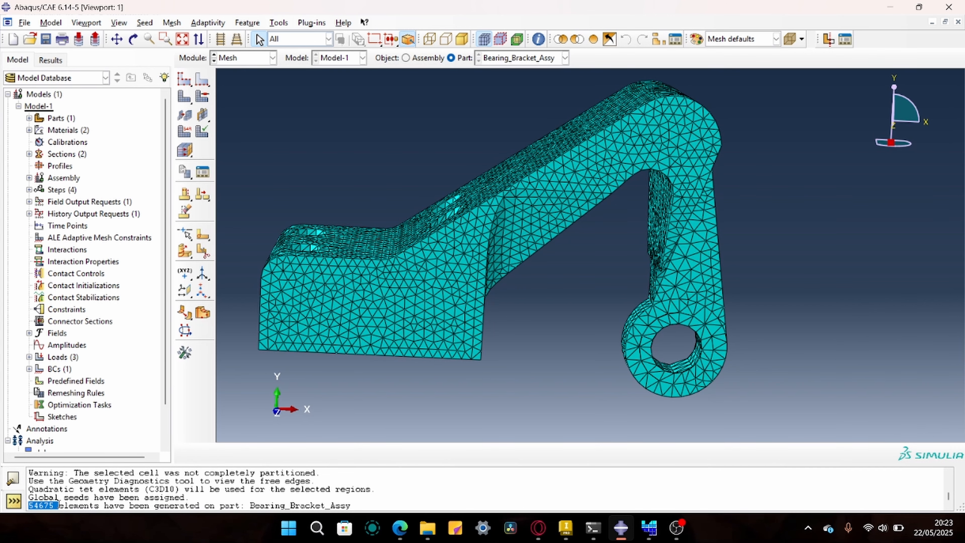
pyautogui.click(648, 532)
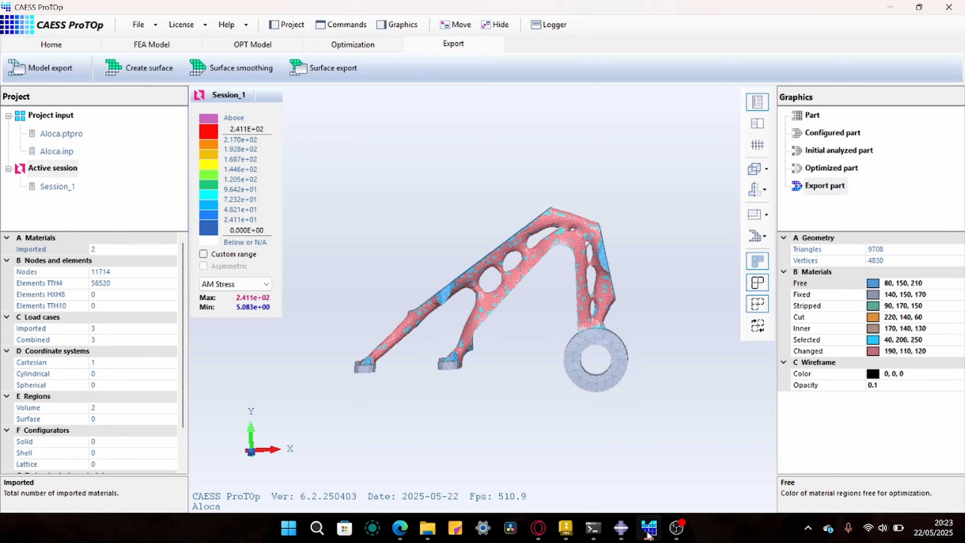
pyautogui.click(648, 534)
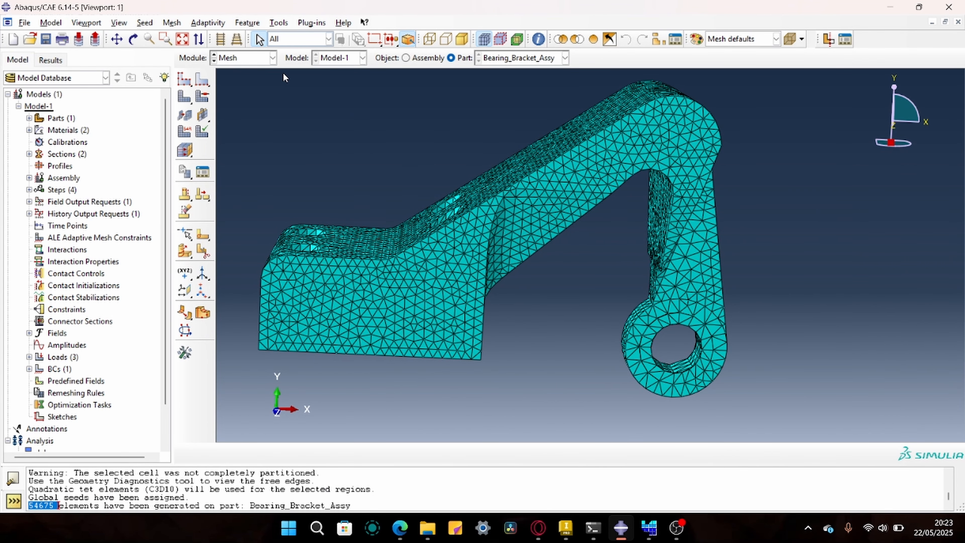
# Switch to the Job module and create a full analysis job named Acloa1 from Model-1 with default settings.
pyautogui.click(254, 58)
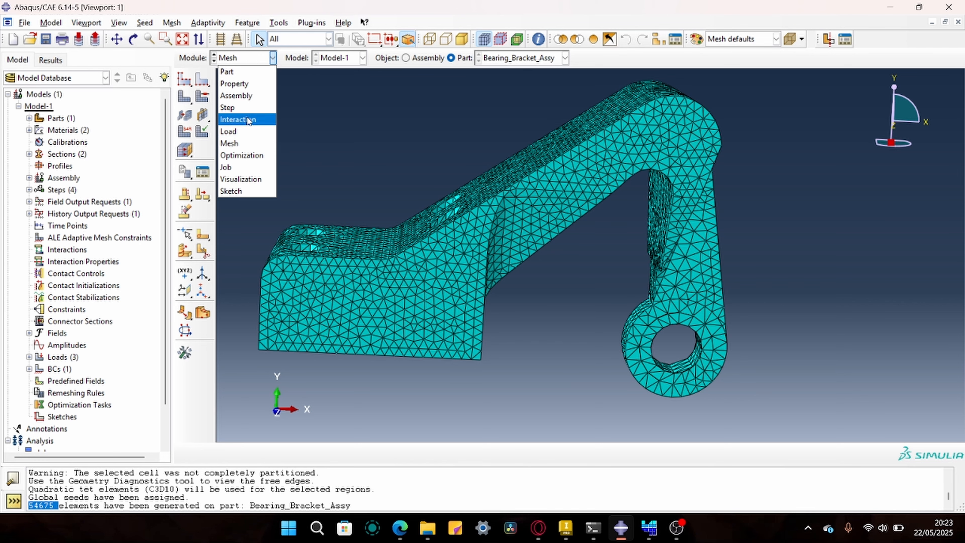
pyautogui.click(240, 166)
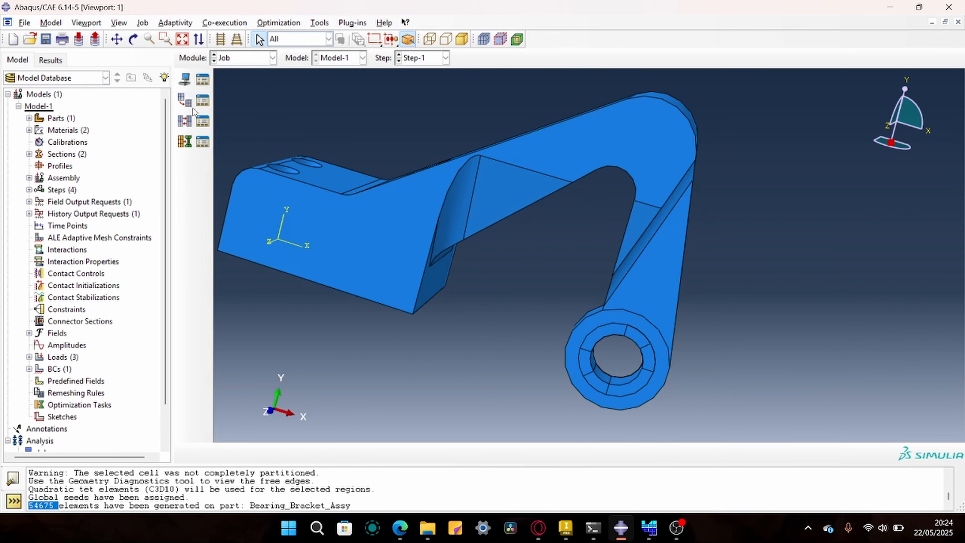
pyautogui.click(185, 79)
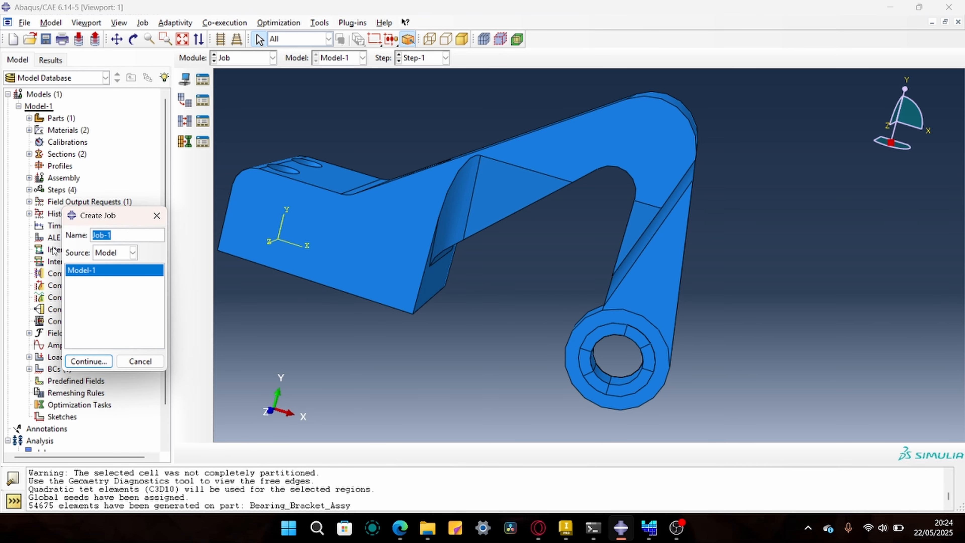
pyautogui.write('Acloa1')
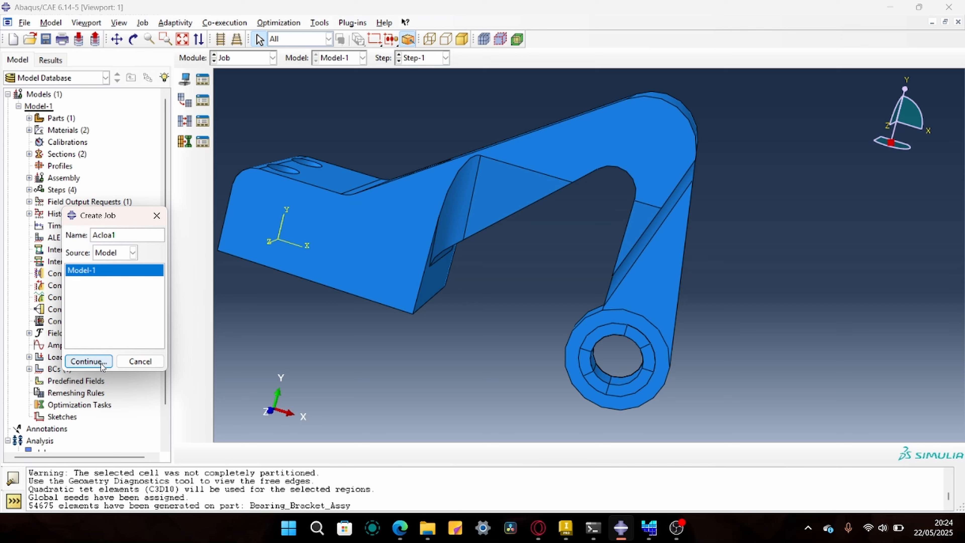
pyautogui.click(89, 361)
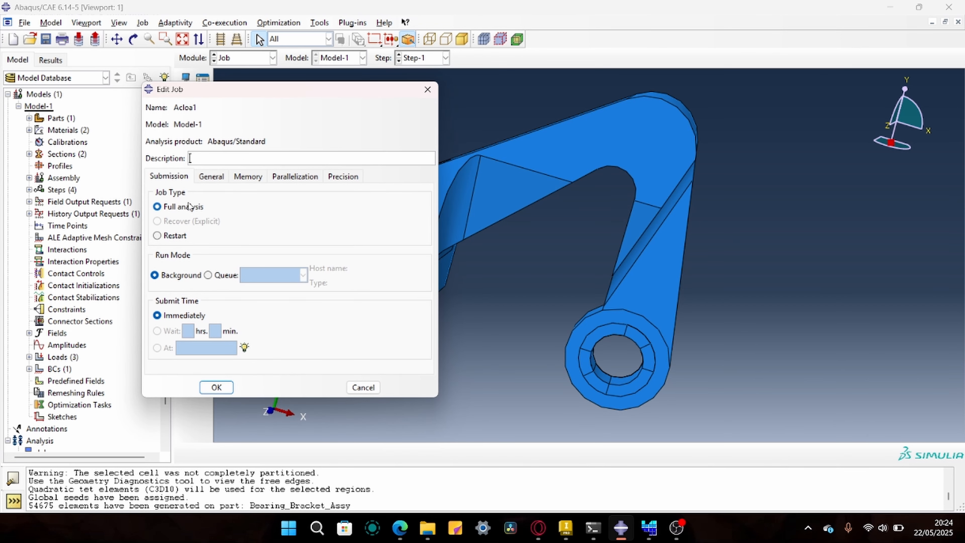
pyautogui.click(216, 386)
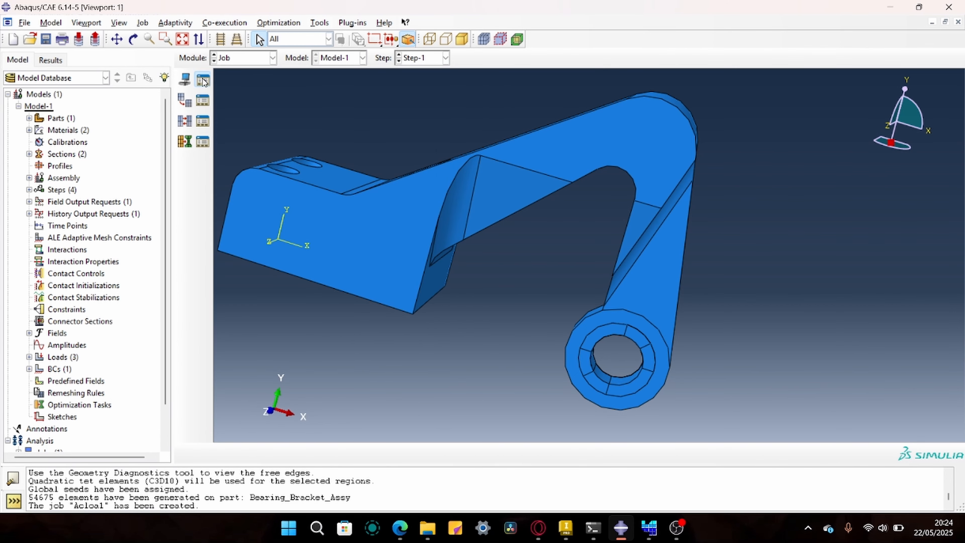
# Write the input file for job Acloa1 from the Job Manager.
pyautogui.click(203, 80)
pyautogui.moveTo(230, 129); pyautogui.dragTo(249, 147)
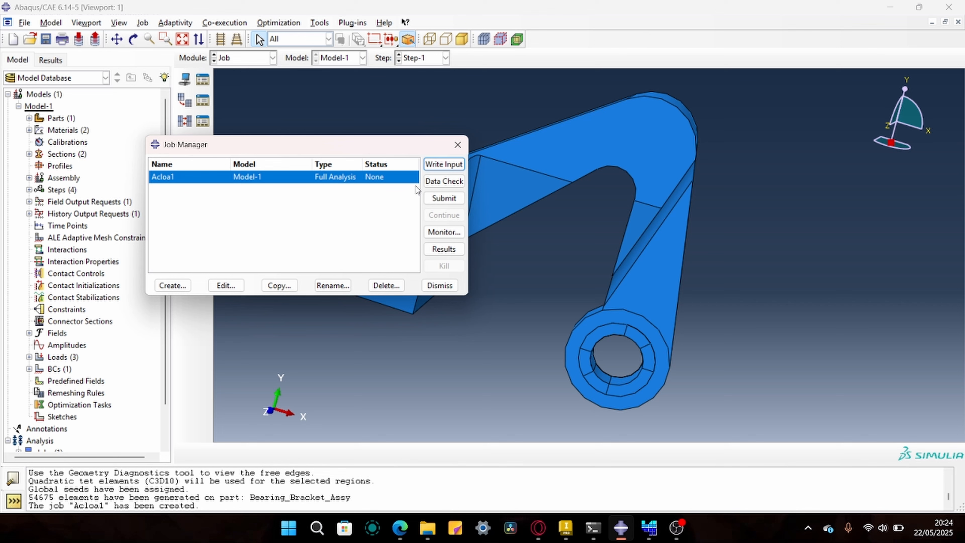
pyautogui.click(435, 169)
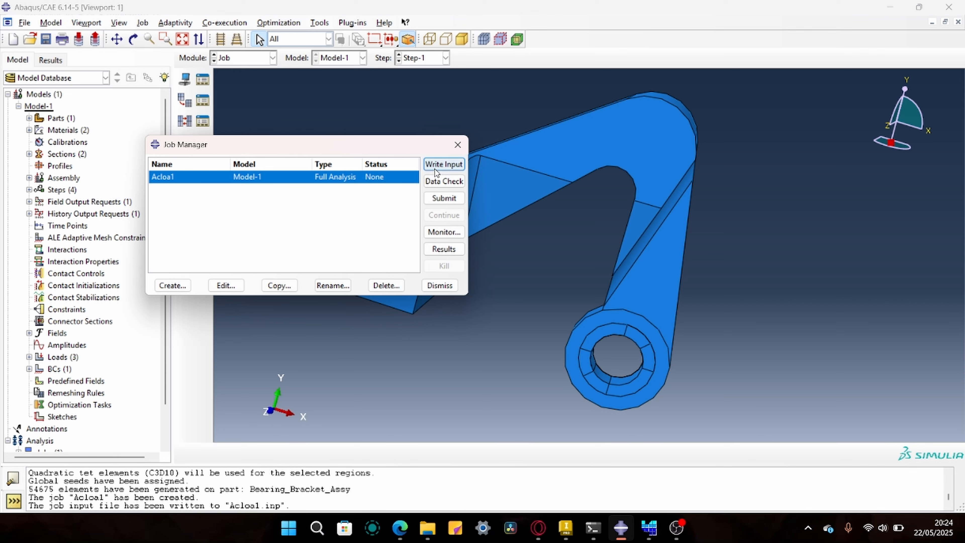
pyautogui.moveTo(397, 147); pyautogui.dragTo(384, 172)
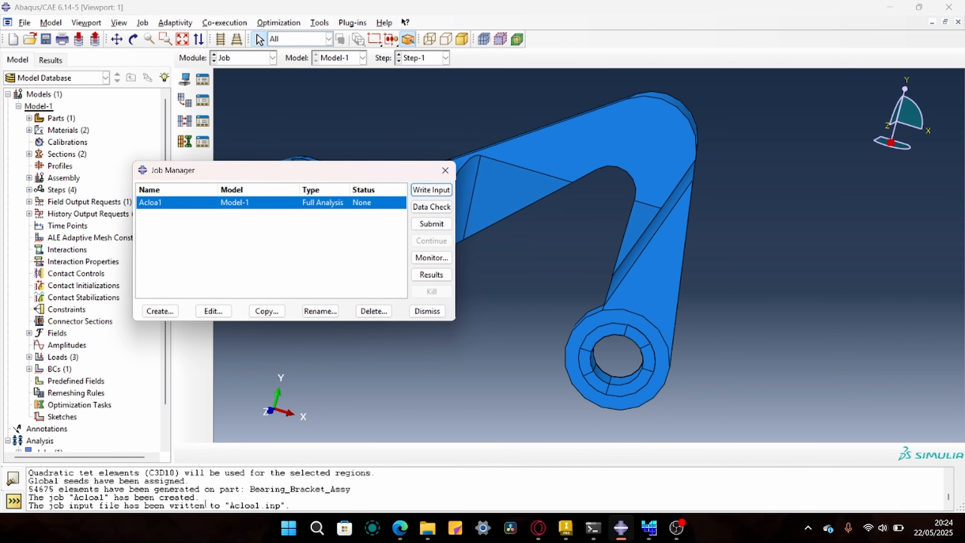
# Copy the input file name Acloa1.inp from the message log and close the Job Manager.
pyautogui.moveTo(231, 504); pyautogui.dragTo(281, 505)
pyautogui.hotkey('ctrl', 'c')
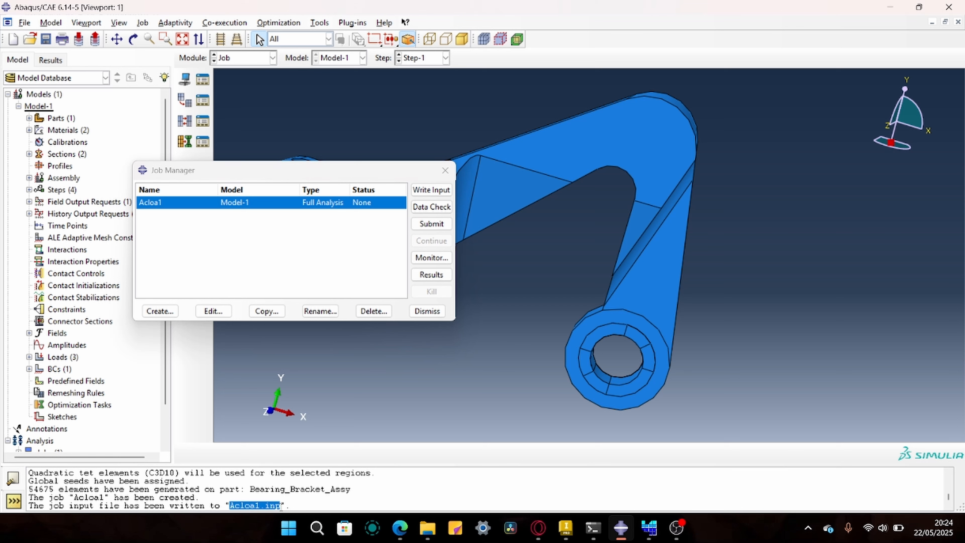
pyautogui.click(445, 170)
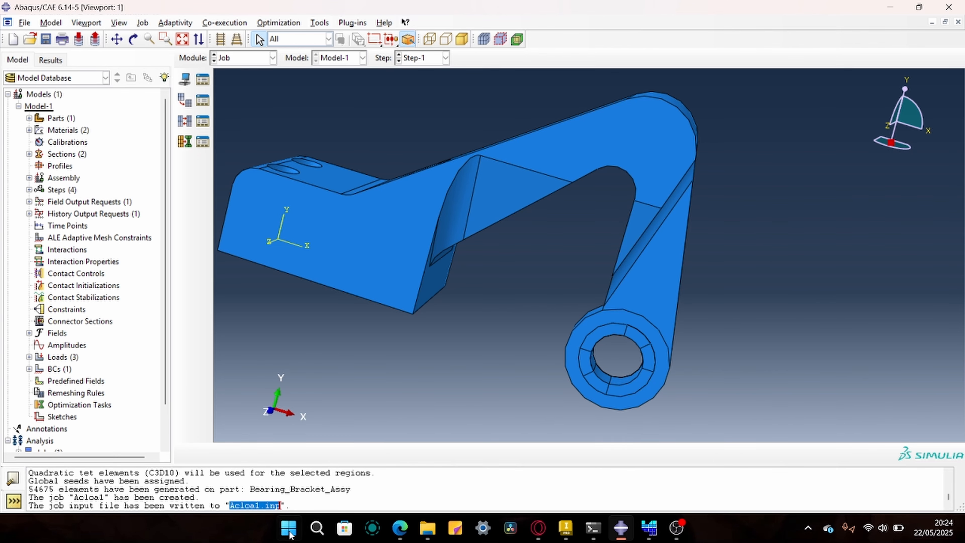
# Switch to File Explorer, search Local Disk (C:) for Acloa1.inp, and minimise the file window.
pyautogui.moveTo(428, 527)
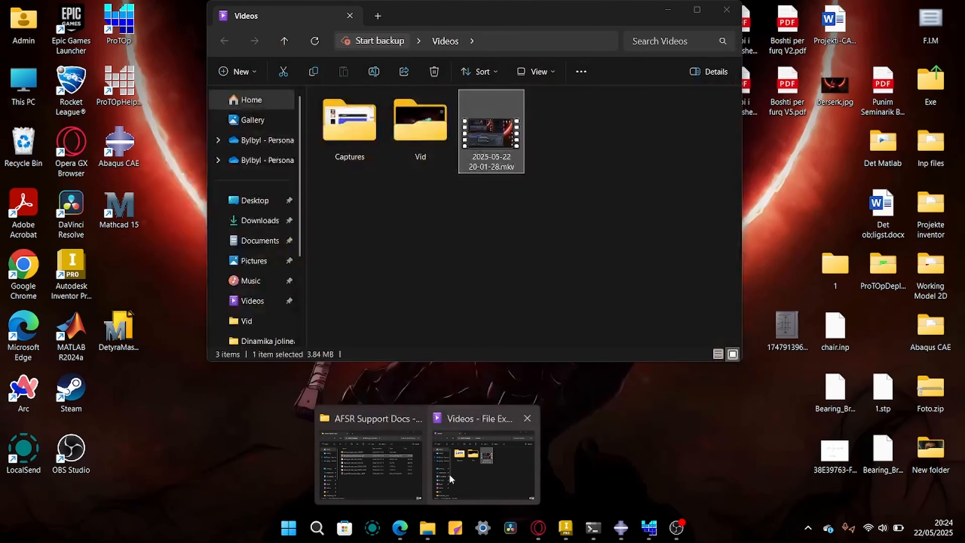
pyautogui.click(450, 474)
pyautogui.click(681, 42)
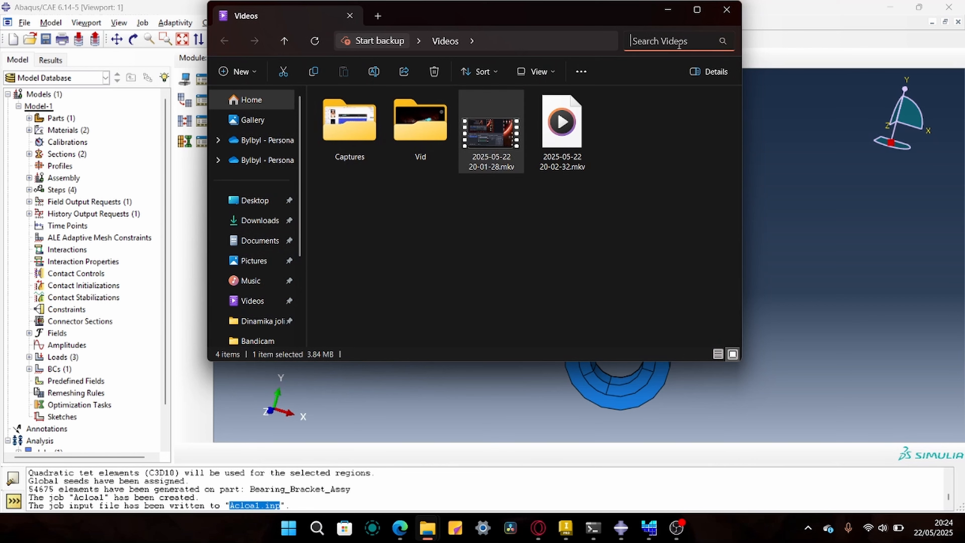
pyautogui.hotkey('ctrl', 'v')
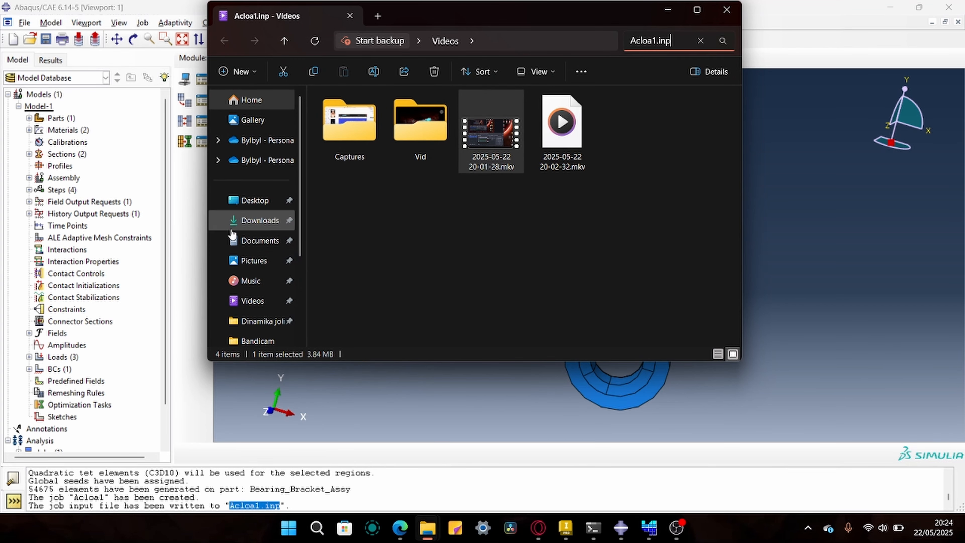
pyautogui.scroll(-3, 258, 267)
pyautogui.click(251, 297)
pyautogui.doubleClick(376, 131)
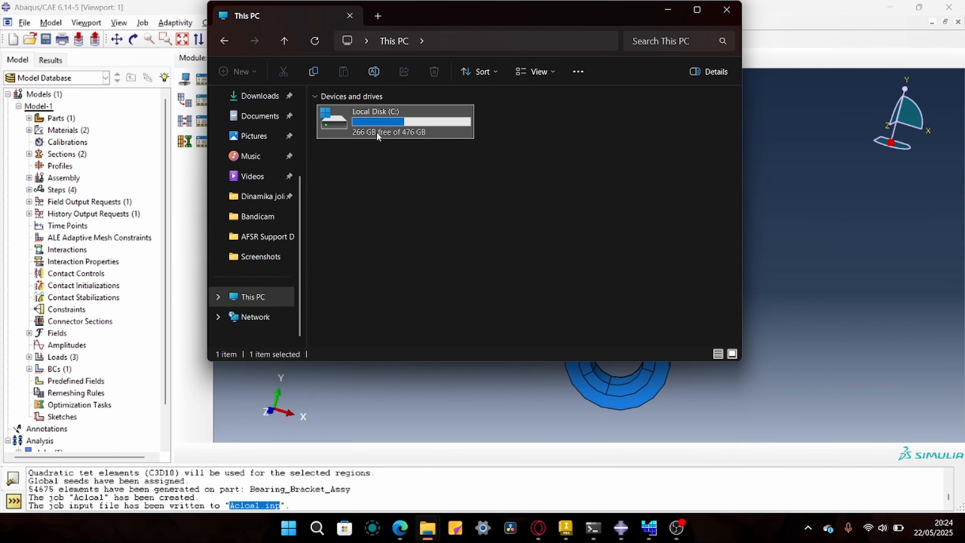
pyautogui.click(680, 42)
pyautogui.hotkey('ctrl', 'v')
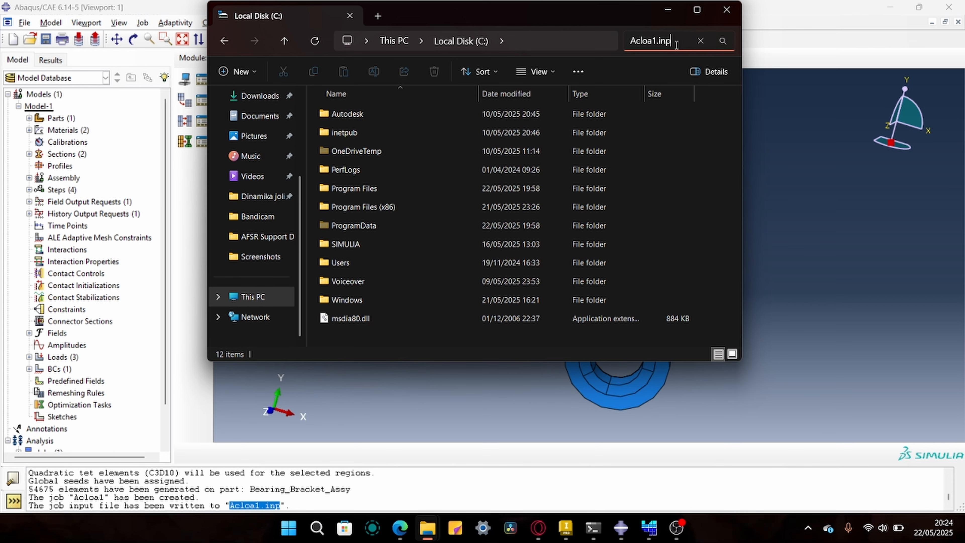
pyautogui.press('Return')
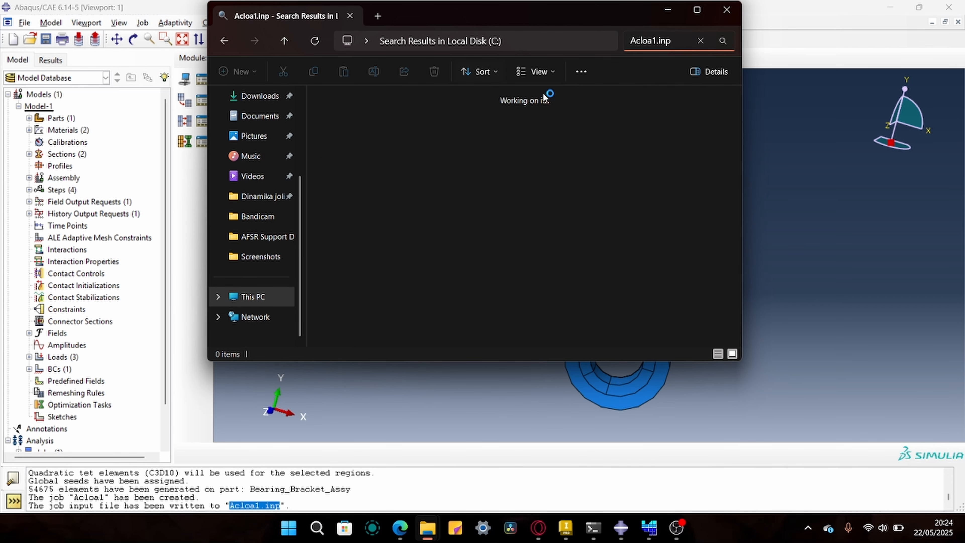
pyautogui.click(668, 10)
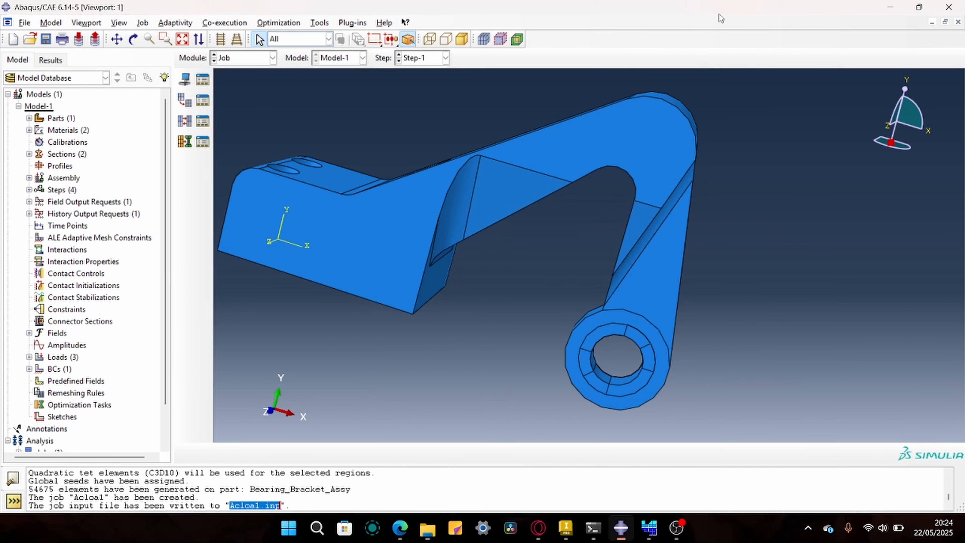
# Minimise Abaqus, close the open CAESS ProTOp session, and start a fresh ProTOp instance from the desktop.
pyautogui.click(893, 6)
pyautogui.moveTo(344, 229); pyautogui.dragTo(381, 281)
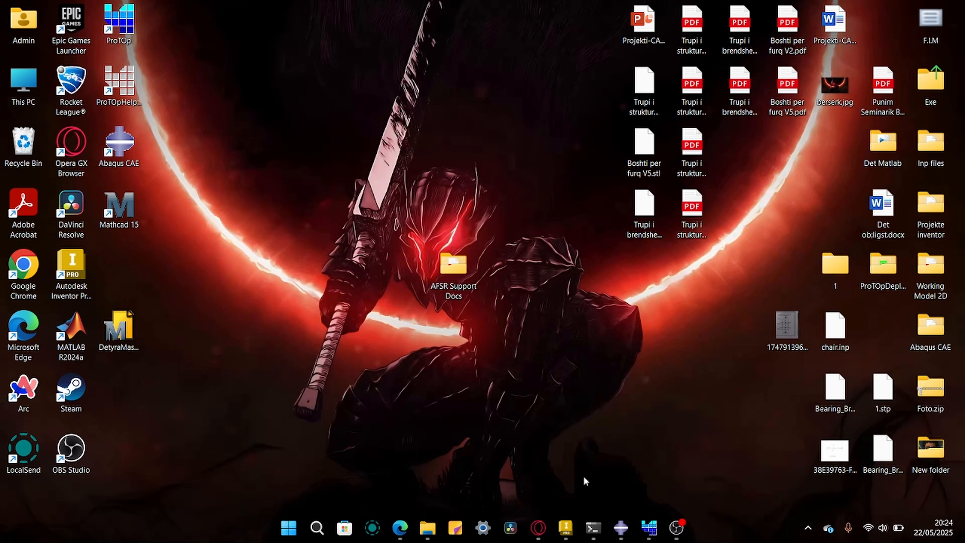
pyautogui.click(648, 527)
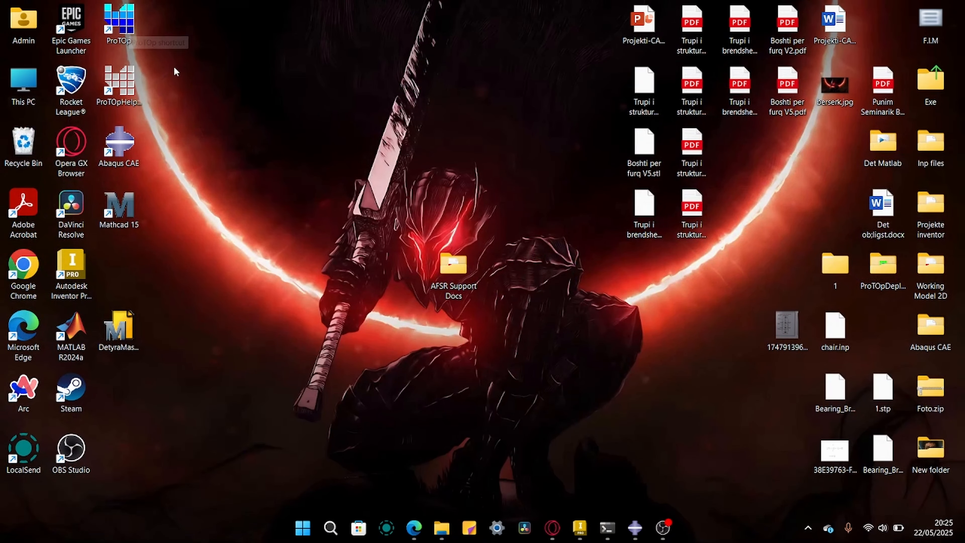
pyautogui.doubleClick(127, 28)
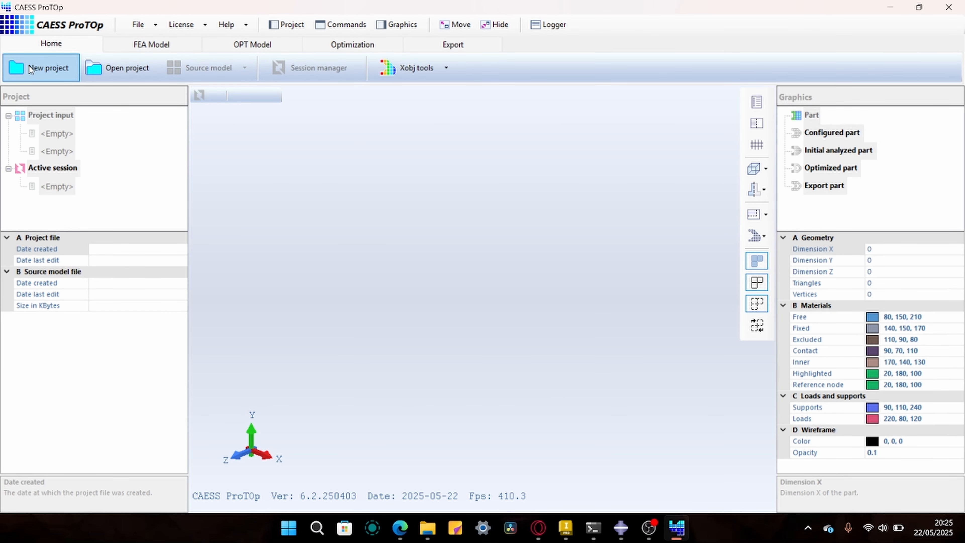
# Create a new project from Aloca.inp, overwriting the existing Aloca.ptpro, and import the source model with quadratic tetrahedrons converted to linear.
pyautogui.click(30, 69)
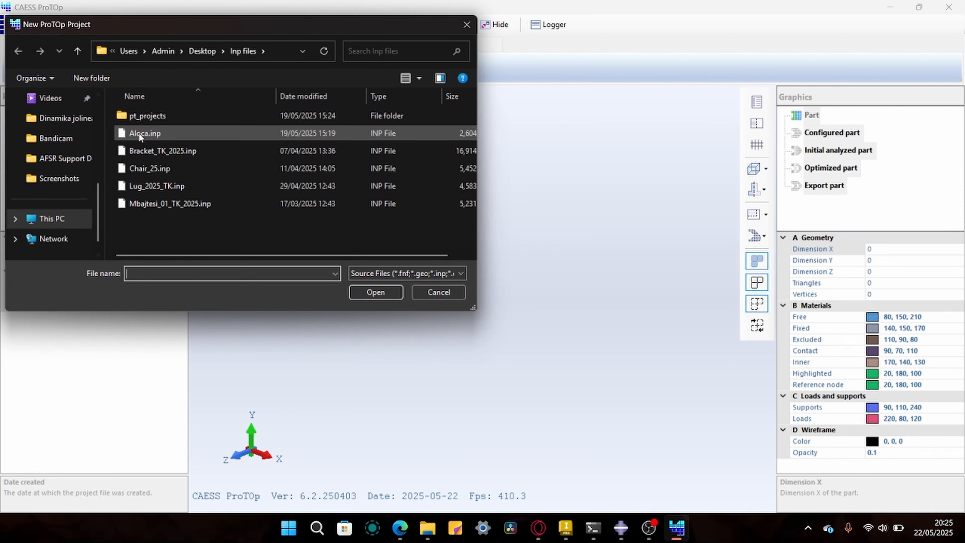
pyautogui.click(164, 135)
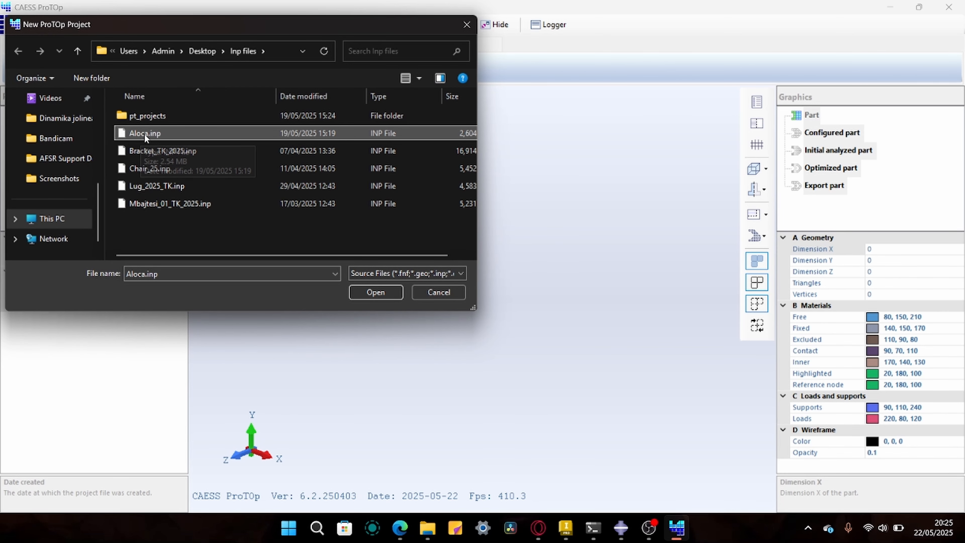
pyautogui.click(376, 292)
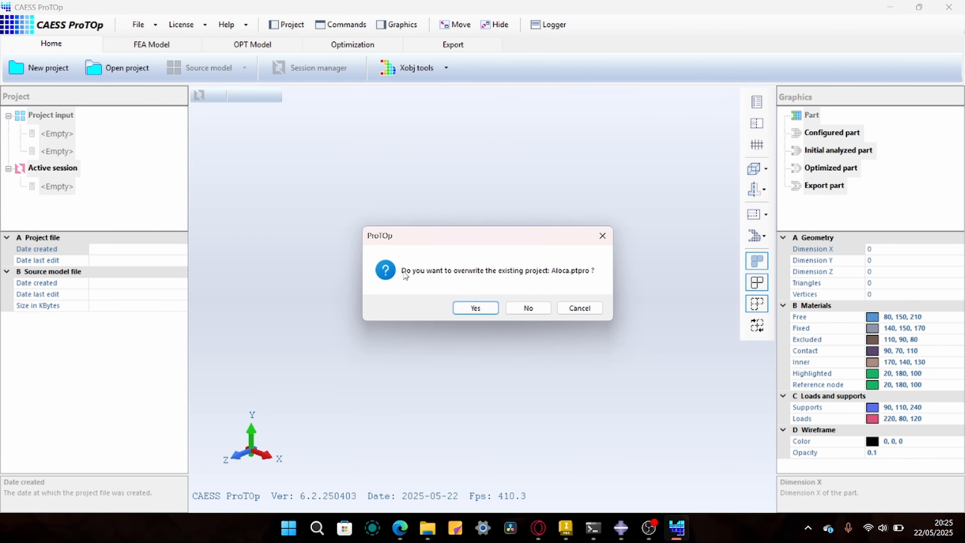
pyautogui.click(478, 309)
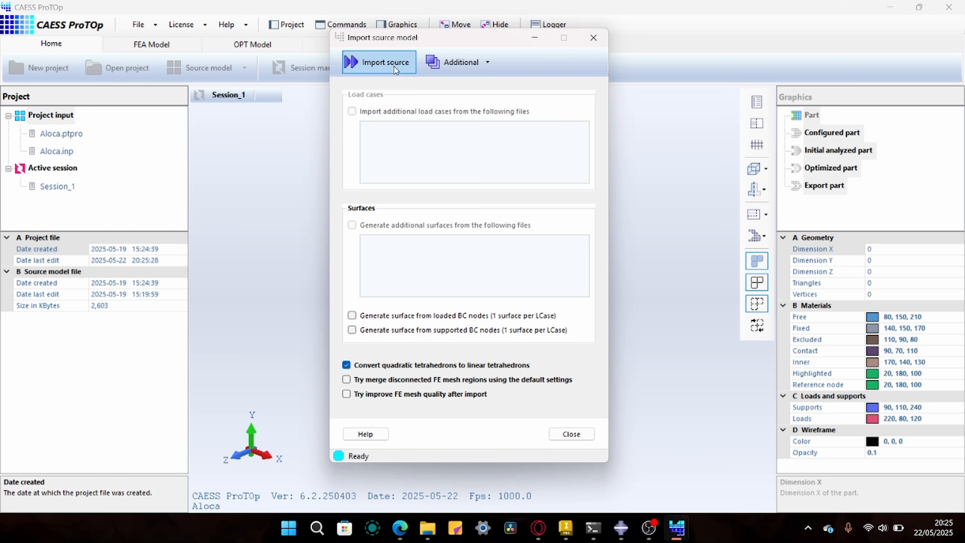
pyautogui.click(379, 69)
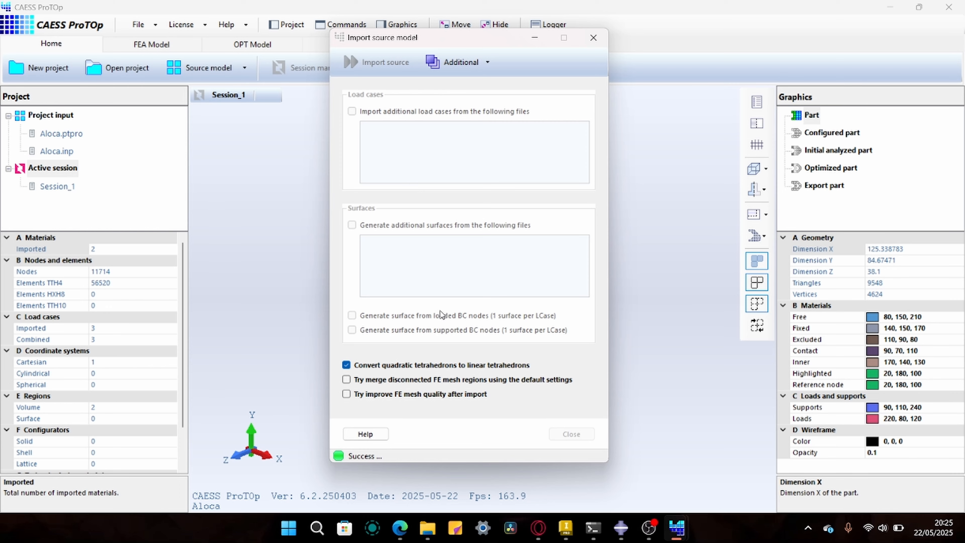
pyautogui.moveTo(449, 300); pyautogui.dragTo(486, 410)
# Add a new technological constraint to the optimization model and set its type to BiUniDirOpen.
pyautogui.click(352, 44)
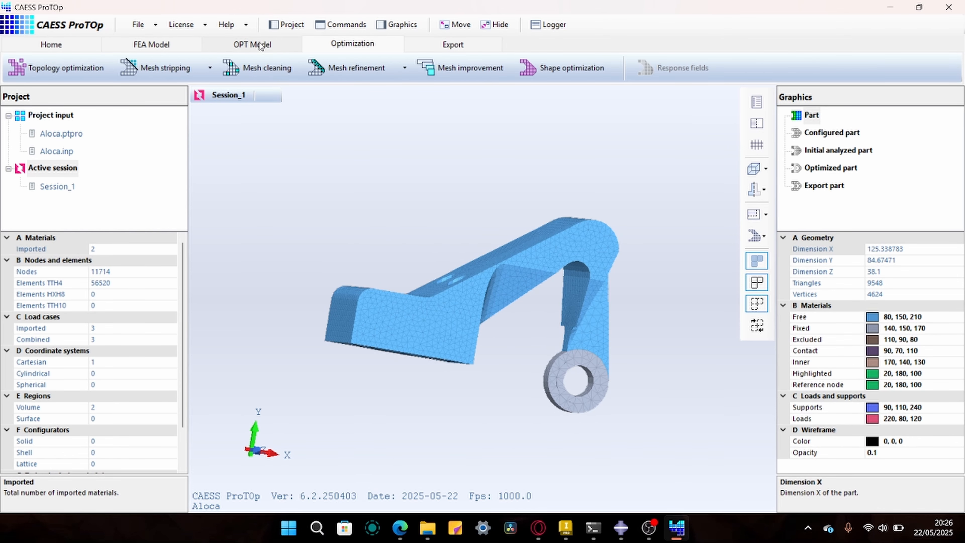
pyautogui.click(260, 46)
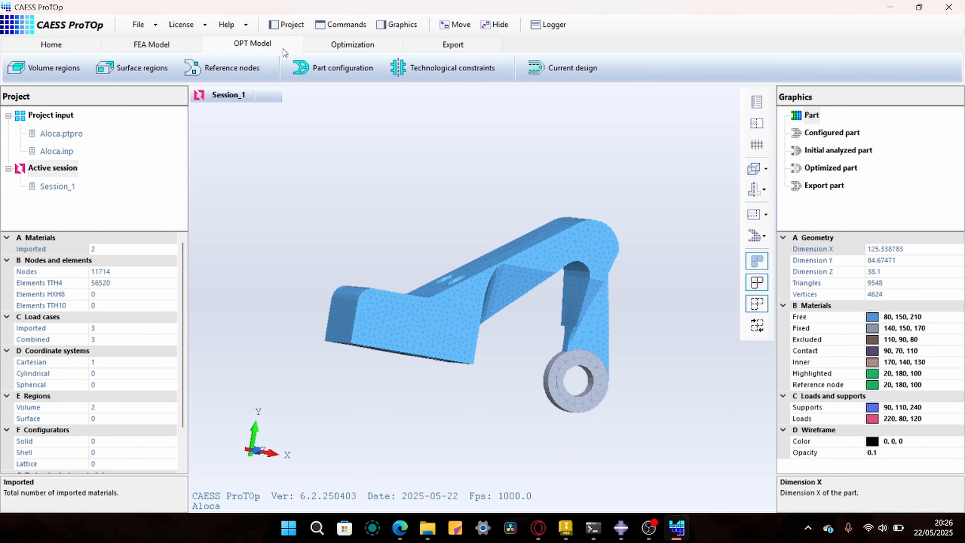
pyautogui.click(427, 74)
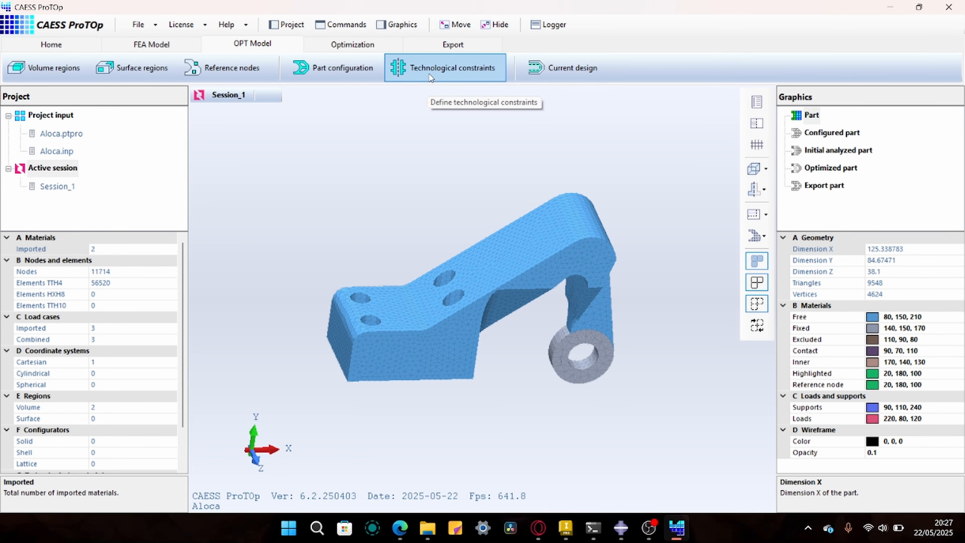
pyautogui.click(431, 75)
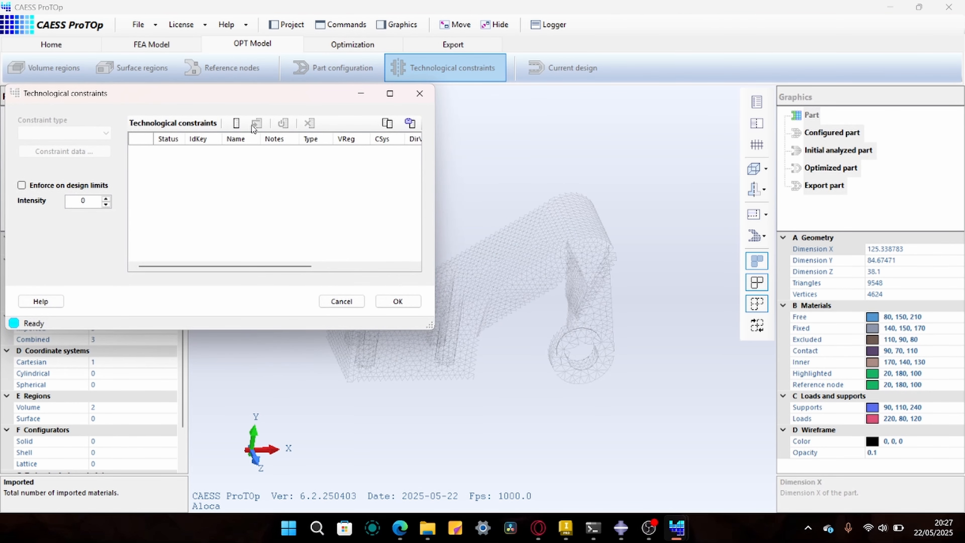
pyautogui.click(234, 123)
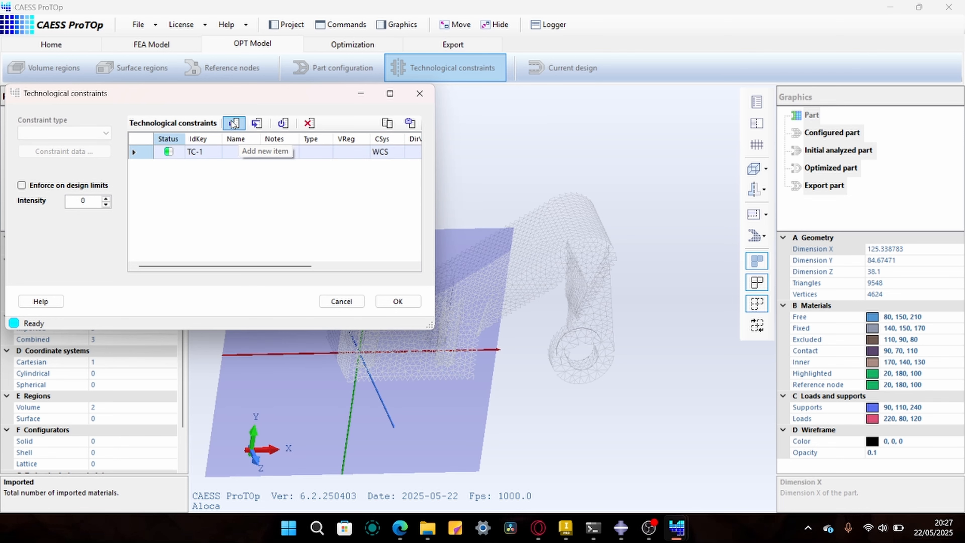
pyautogui.click(60, 133)
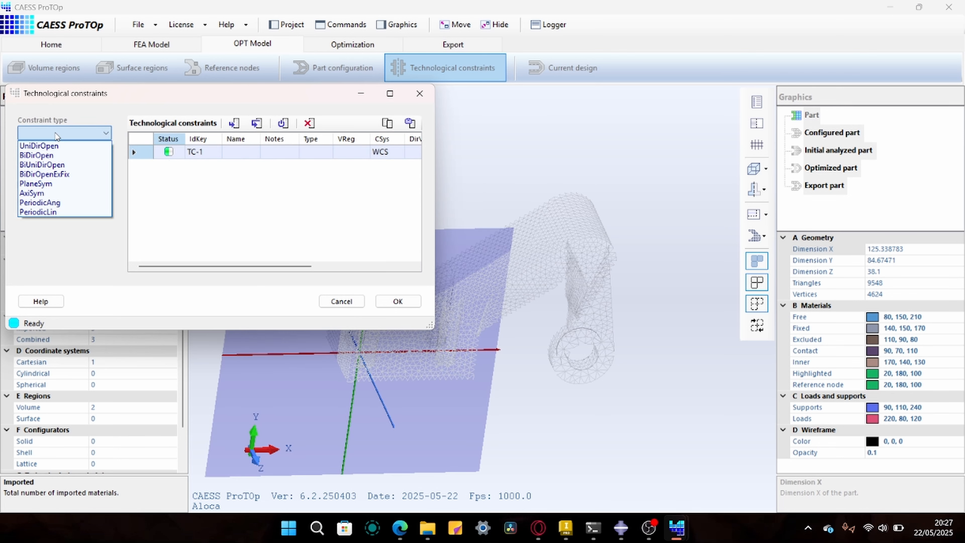
pyautogui.click(54, 164)
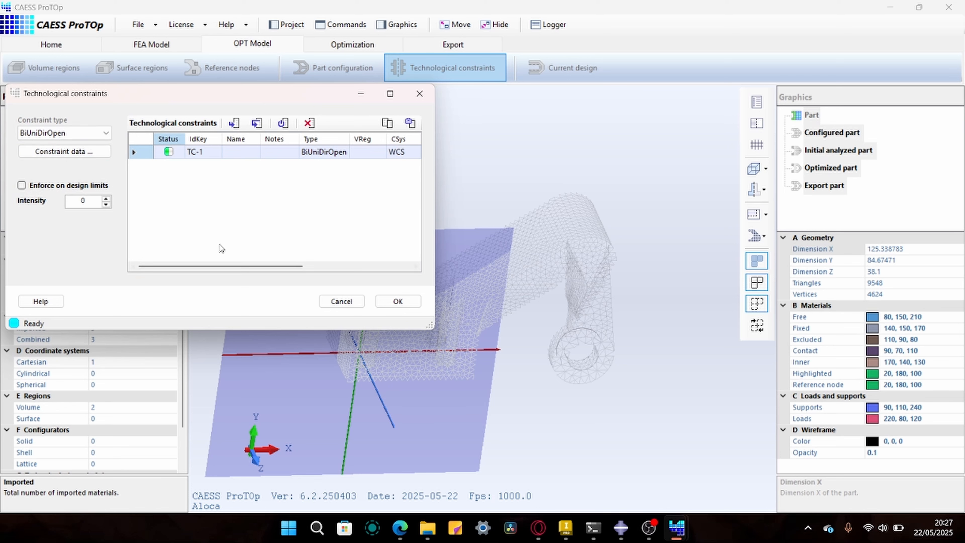
# Compare both volume regions in the constraint data and assign VR-2 Material2 as the region to constrain.
pyautogui.click(57, 154)
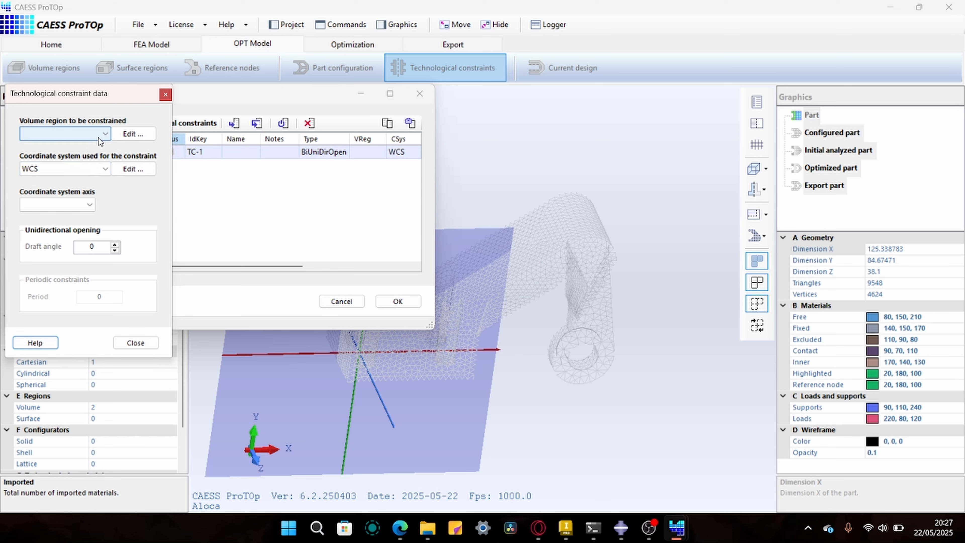
pyautogui.click(86, 134)
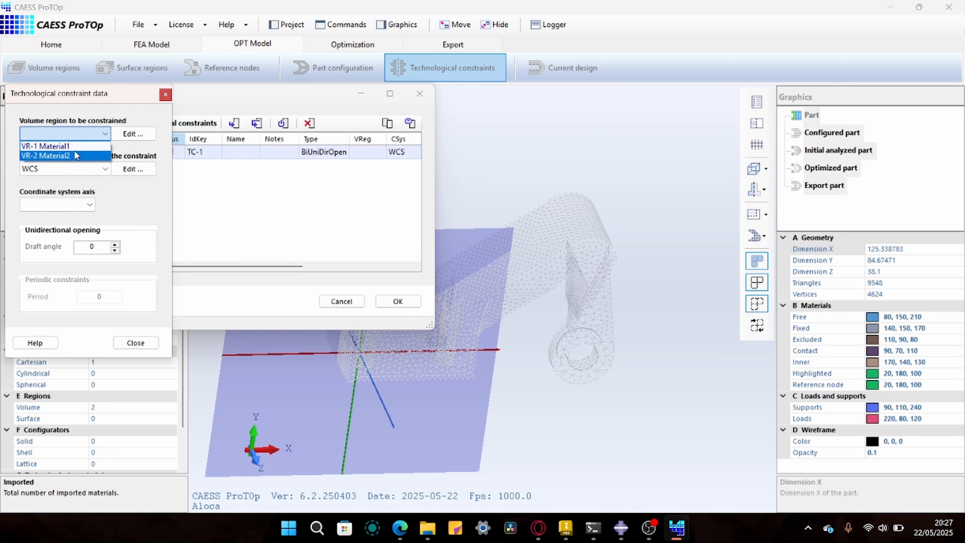
pyautogui.click(73, 156)
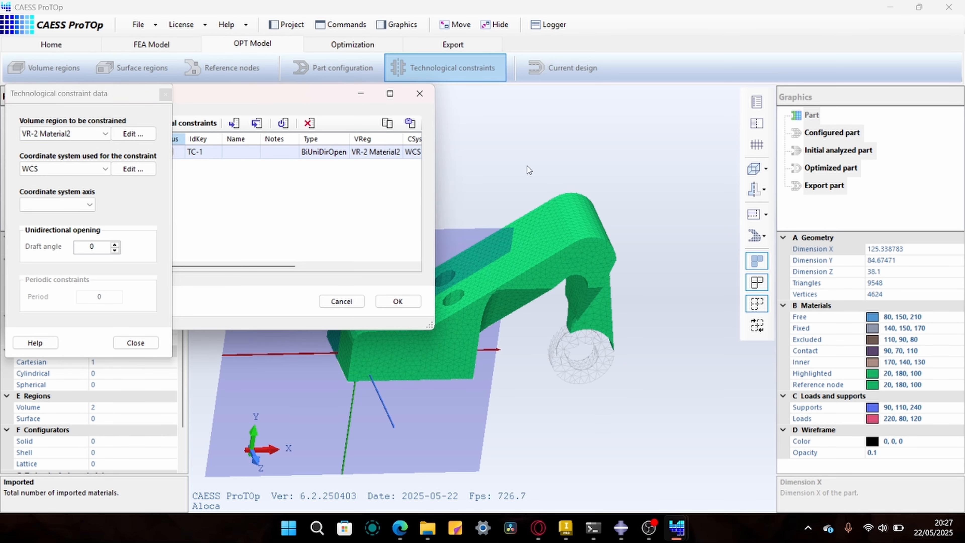
pyautogui.click(84, 134)
pyautogui.click(84, 146)
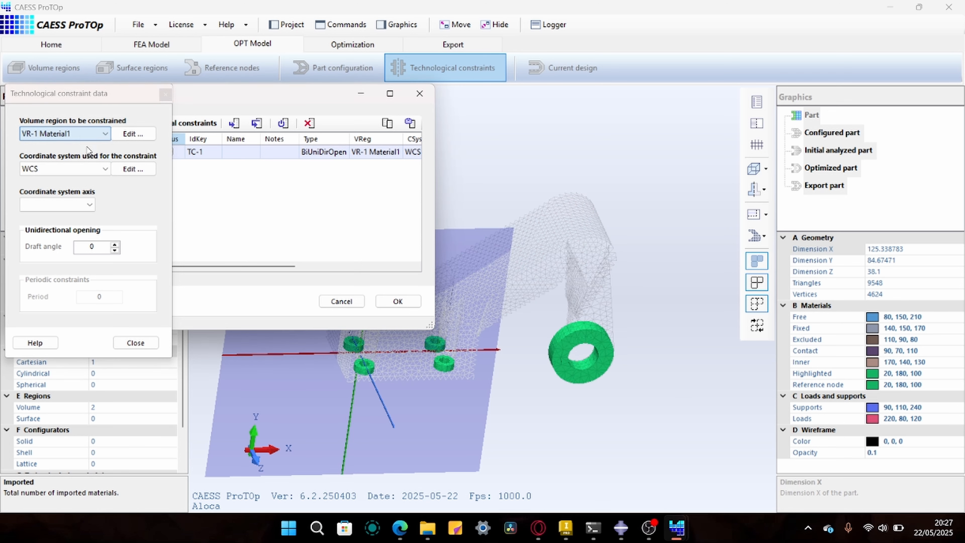
pyautogui.click(84, 134)
pyautogui.click(75, 153)
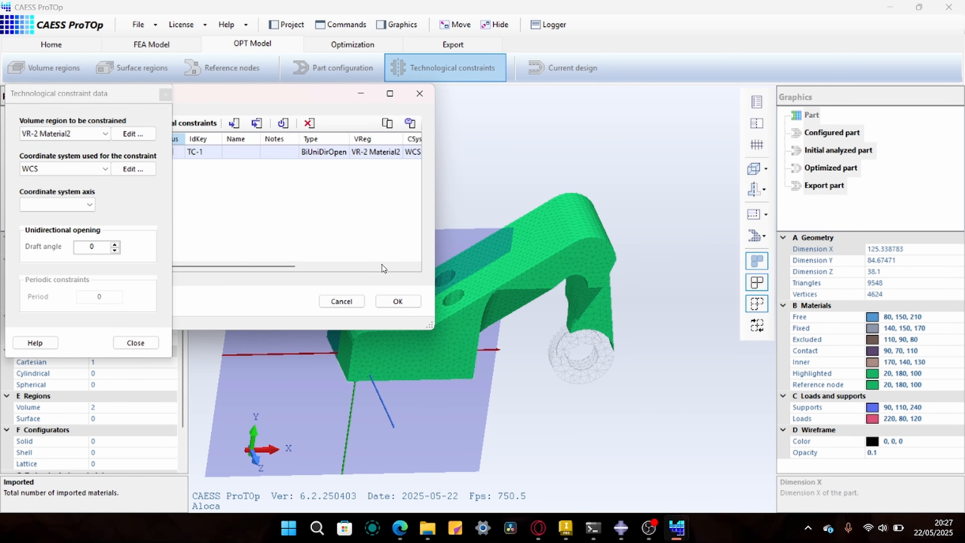
# Set the constraint's coordinate system to CS-1 BoxWCS with axis Z and accept the technological constraints.
pyautogui.click(76, 168)
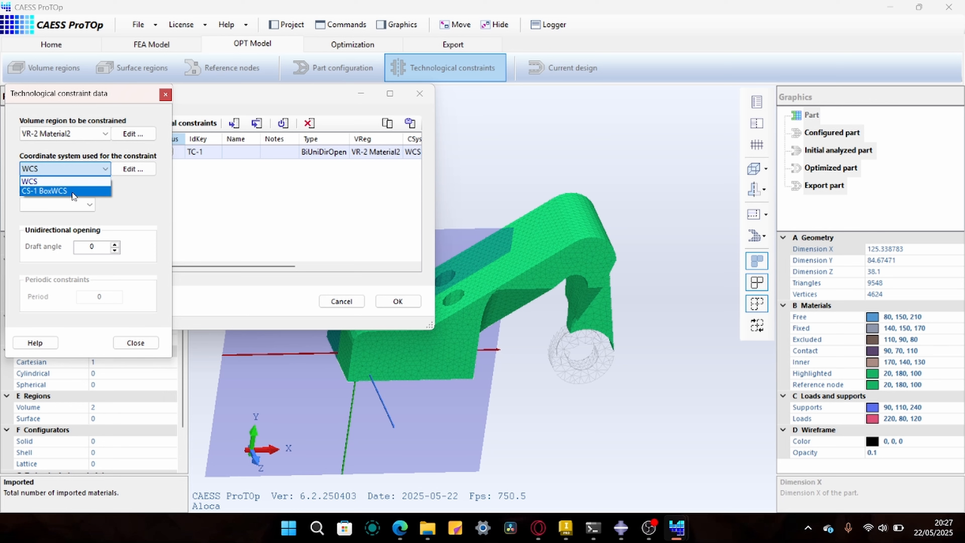
pyautogui.click(72, 192)
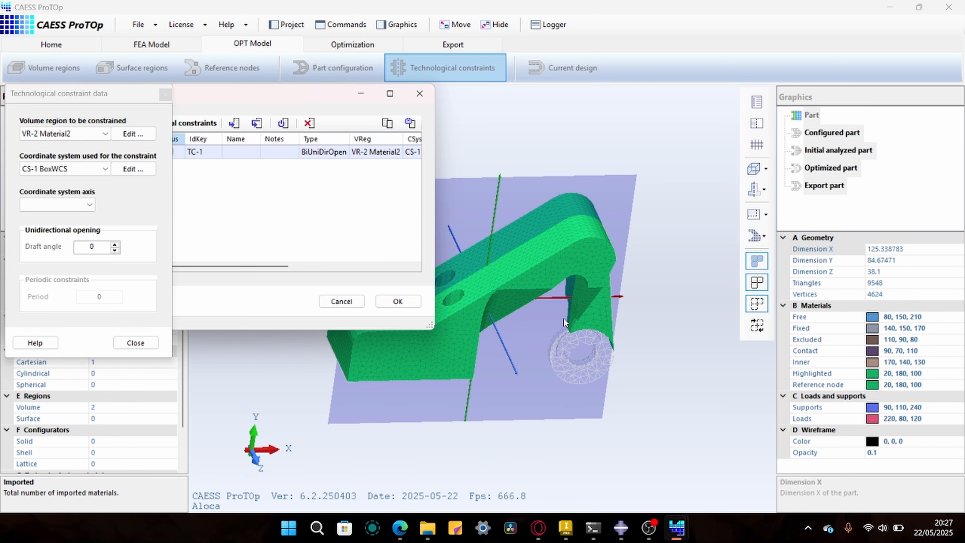
pyautogui.click(68, 204)
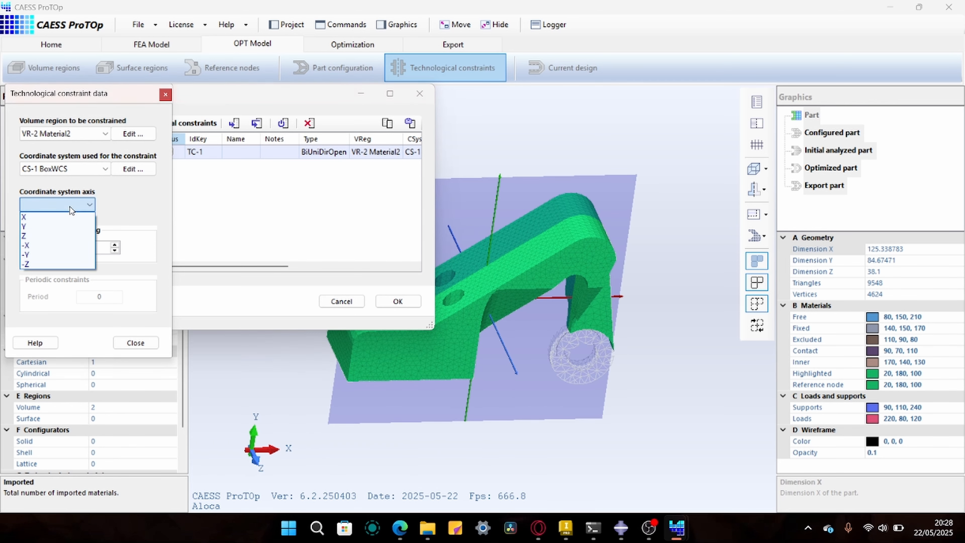
pyautogui.click(55, 236)
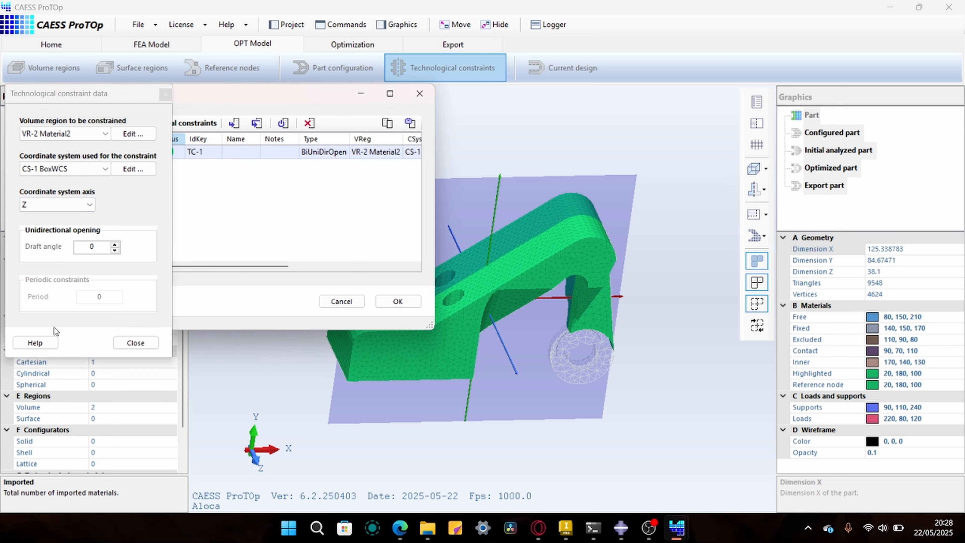
pyautogui.click(123, 346)
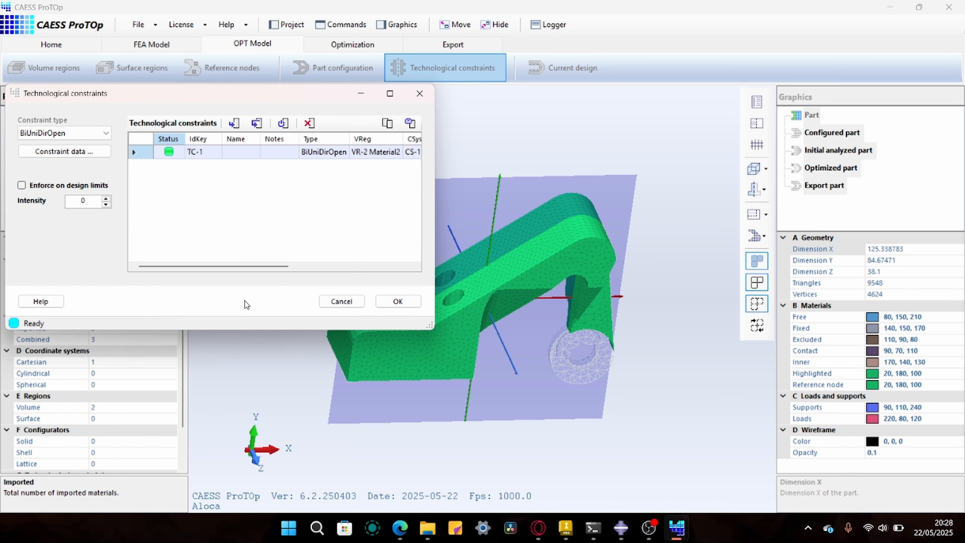
pyautogui.click(397, 301)
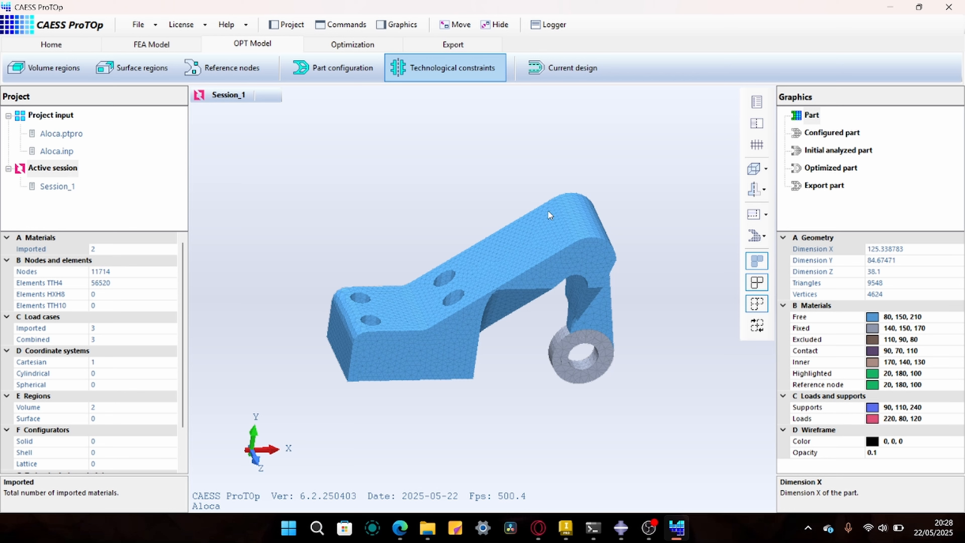
# Set up a topology optimization run with AM Stress displayed, and run the initial analysis of the full part without optimization cycles.
pyautogui.click(347, 45)
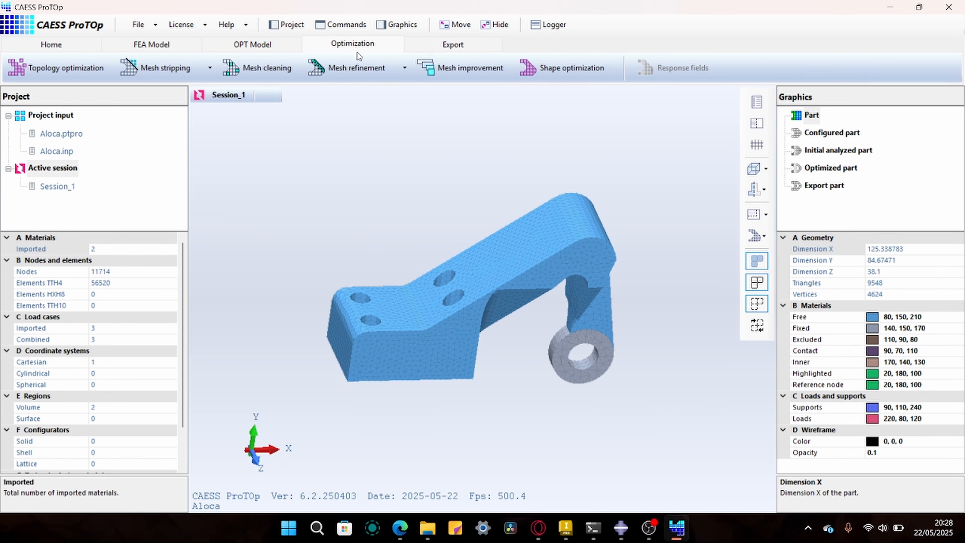
pyautogui.click(78, 75)
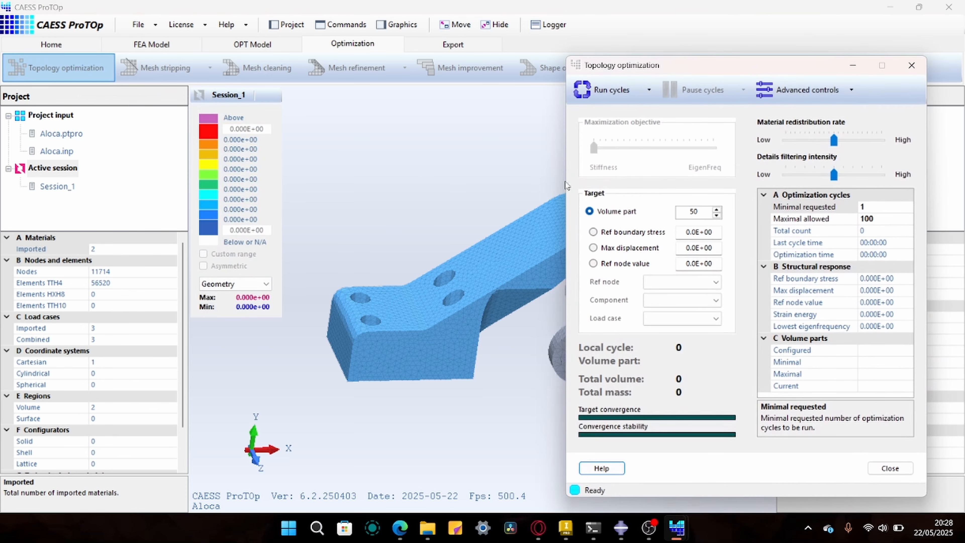
pyautogui.click(248, 283)
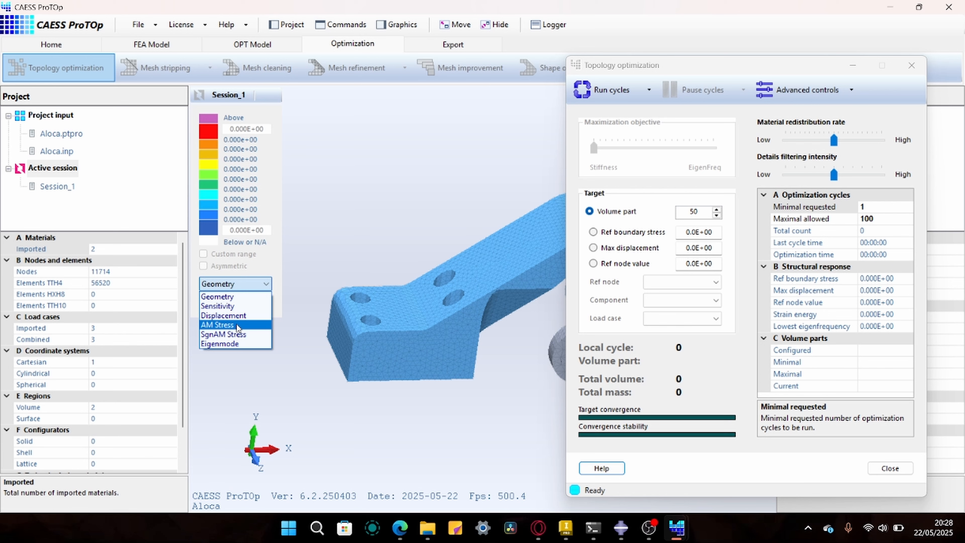
pyautogui.click(237, 326)
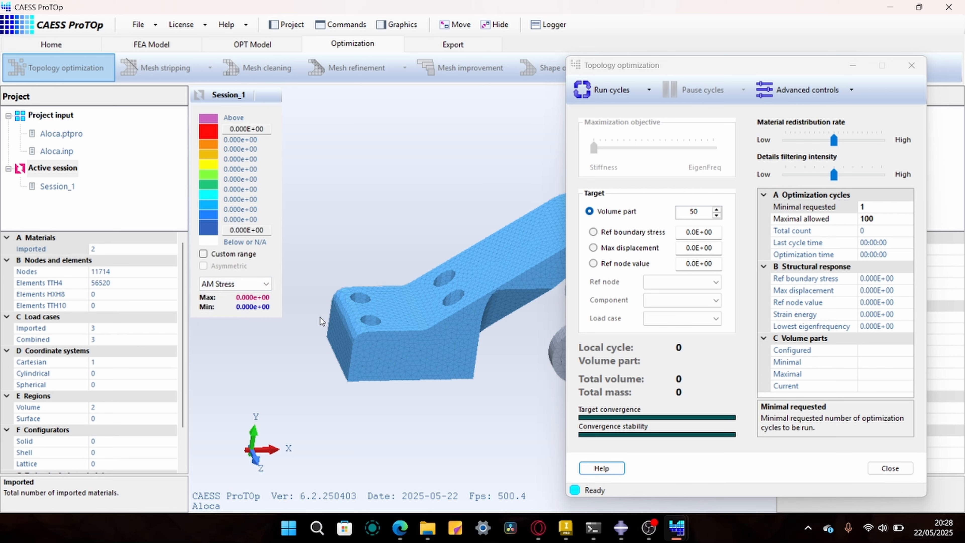
pyautogui.click(649, 91)
pyautogui.click(640, 115)
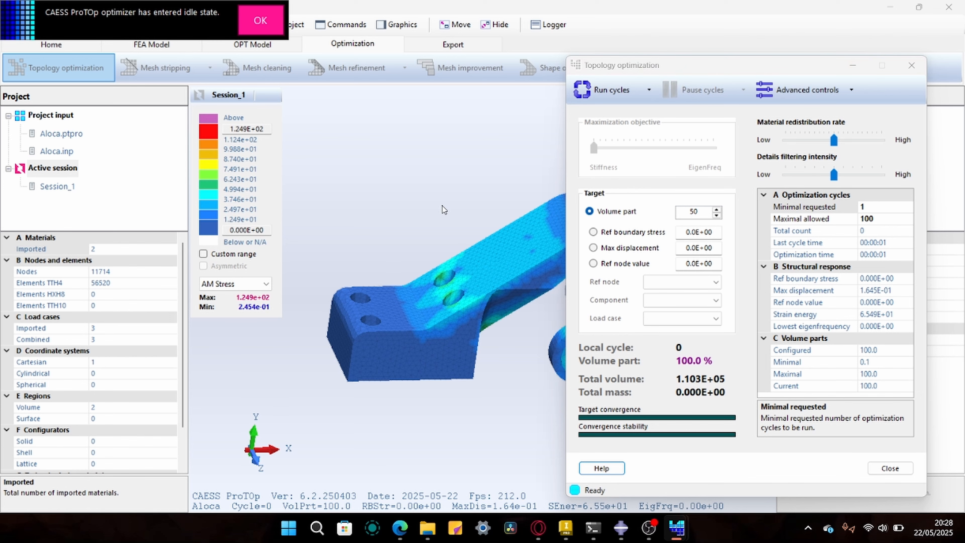
pyautogui.moveTo(482, 238)
pyautogui.mouseDown(button='middle')
pyautogui.moveTo(435, 234)
pyautogui.moveTo(495, 234)
pyautogui.moveTo(488, 240)
pyautogui.mouseUp(button='middle')
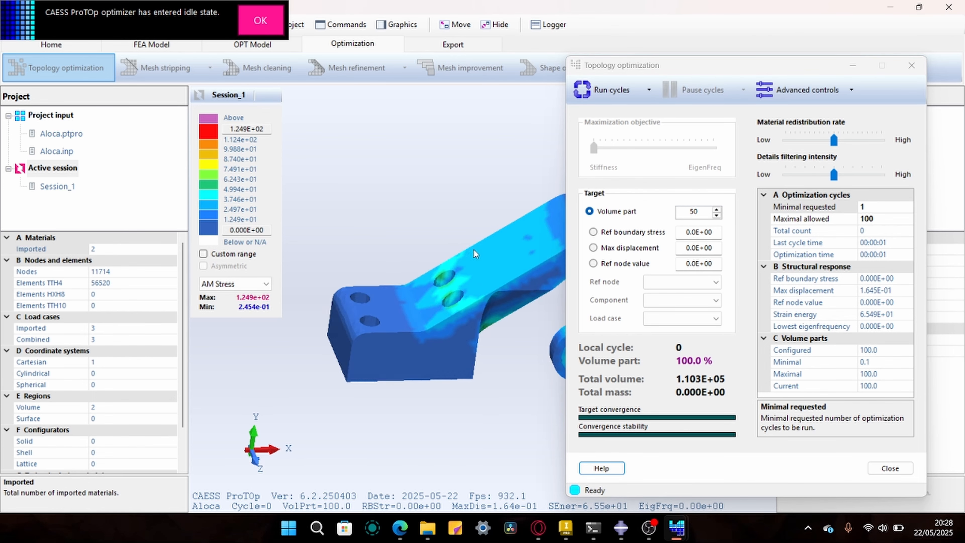
pyautogui.moveTo(633, 65); pyautogui.dragTo(694, 54)
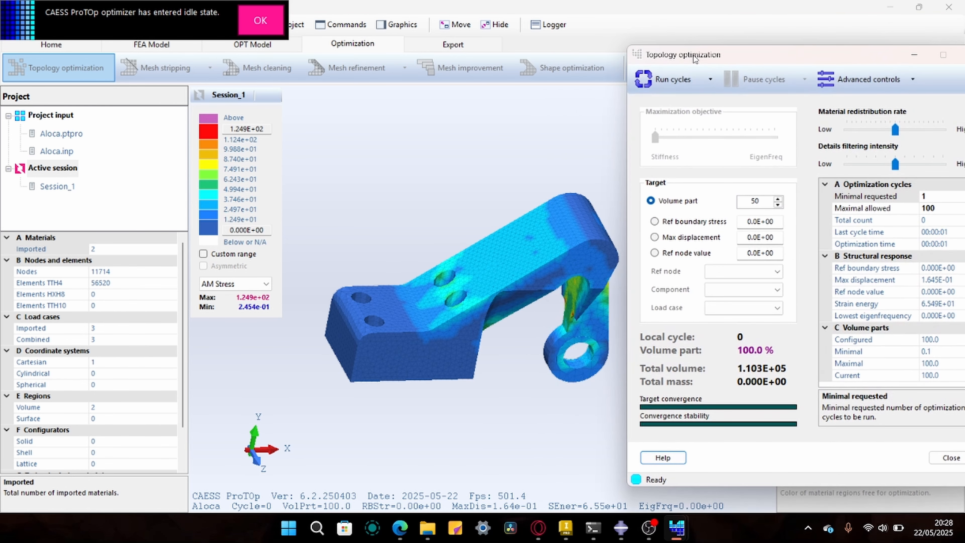
pyautogui.moveTo(385, 259); pyautogui.dragTo(505, 304, button='middle')
# Set the target volume part to 80 percent and run the topology optimization cycles.
pyautogui.moveTo(761, 201); pyautogui.dragTo(749, 201)
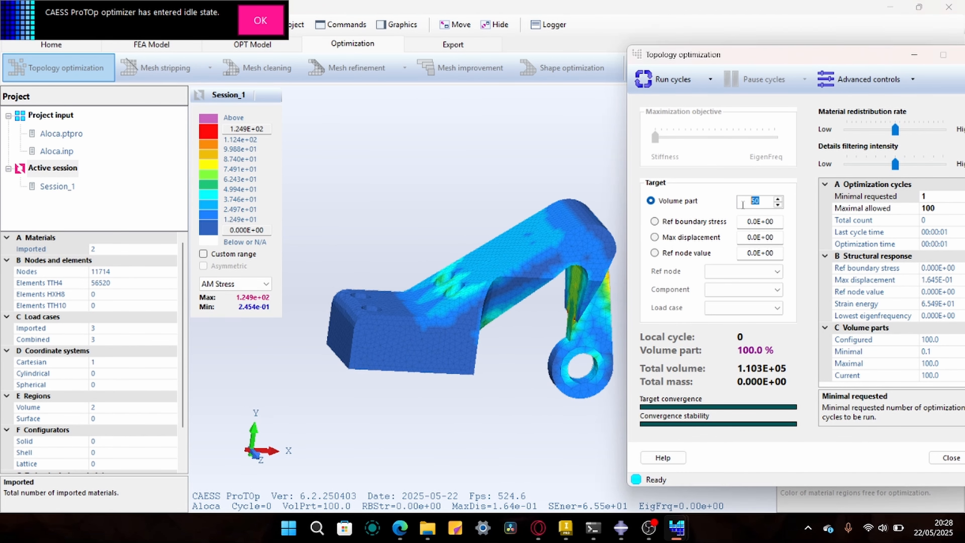
pyautogui.write('80')
pyautogui.click(676, 71)
pyautogui.click(675, 72)
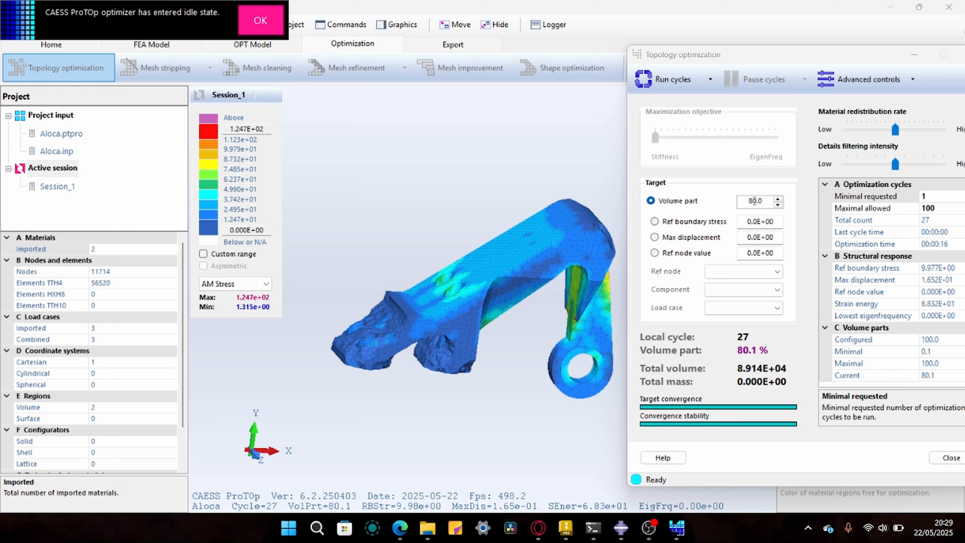
# Reduce the target volume part to 50 percent and continue the topology optimization.
pyautogui.click(754, 200)
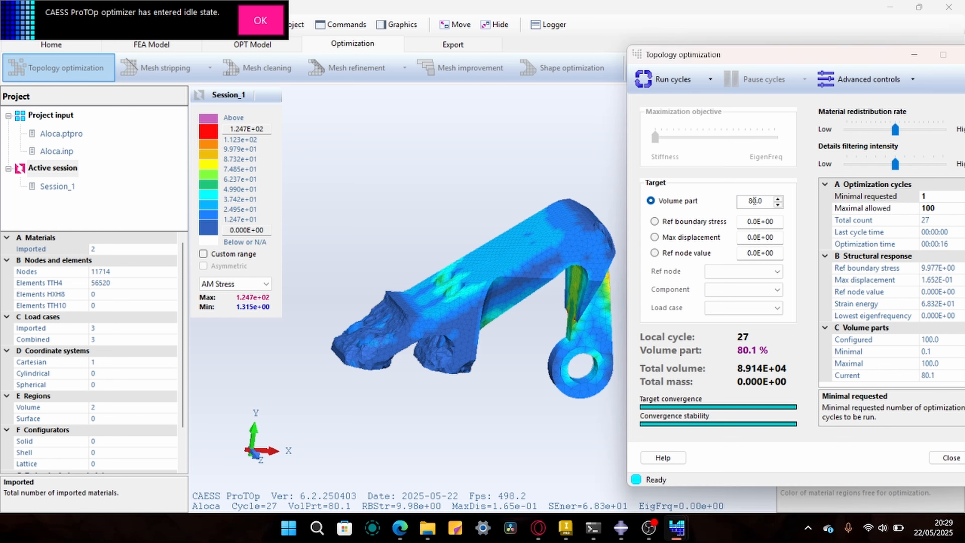
pyautogui.click(671, 79)
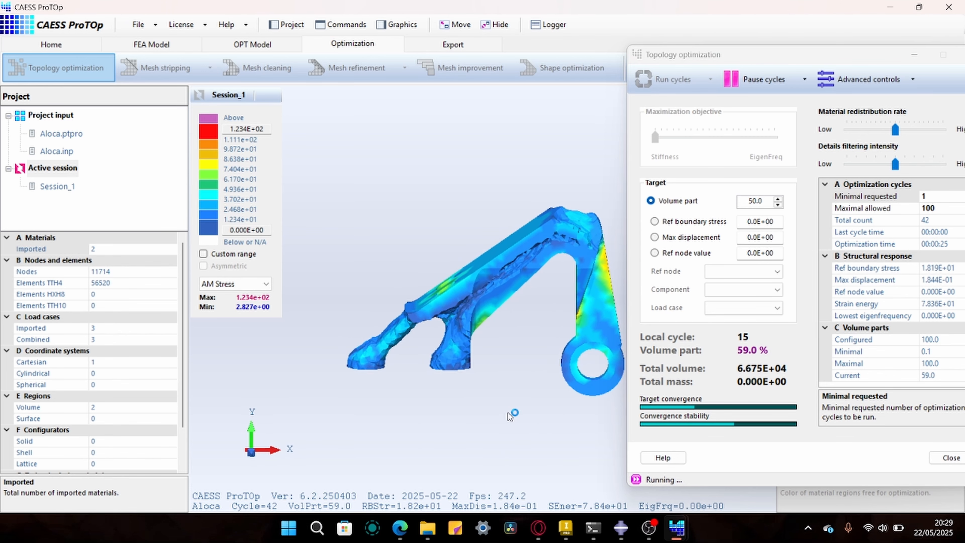
pyautogui.moveTo(550, 409); pyautogui.dragTo(498, 361, button='middle')
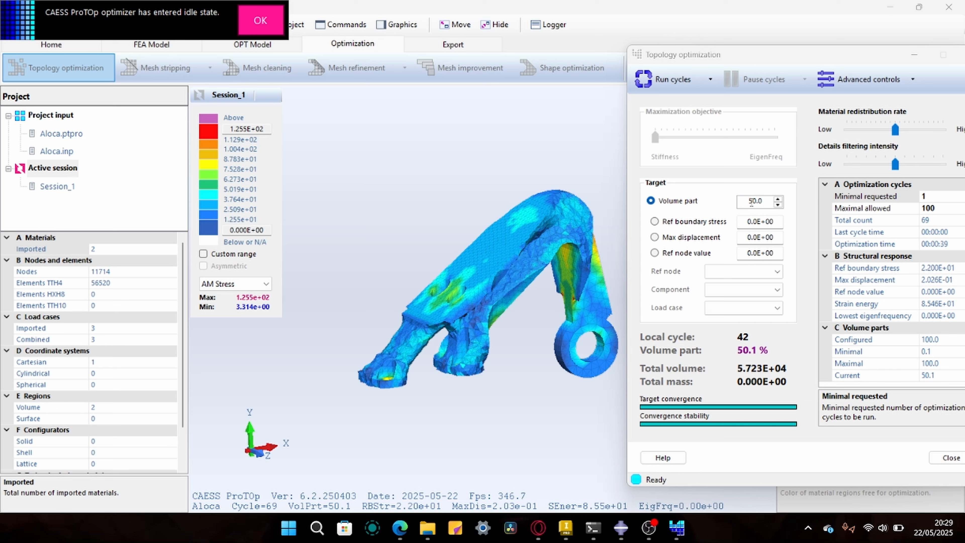
# Set the volume target to 30 percent, run further optimization cycles and examine the maximum AM stress.
pyautogui.click(751, 201)
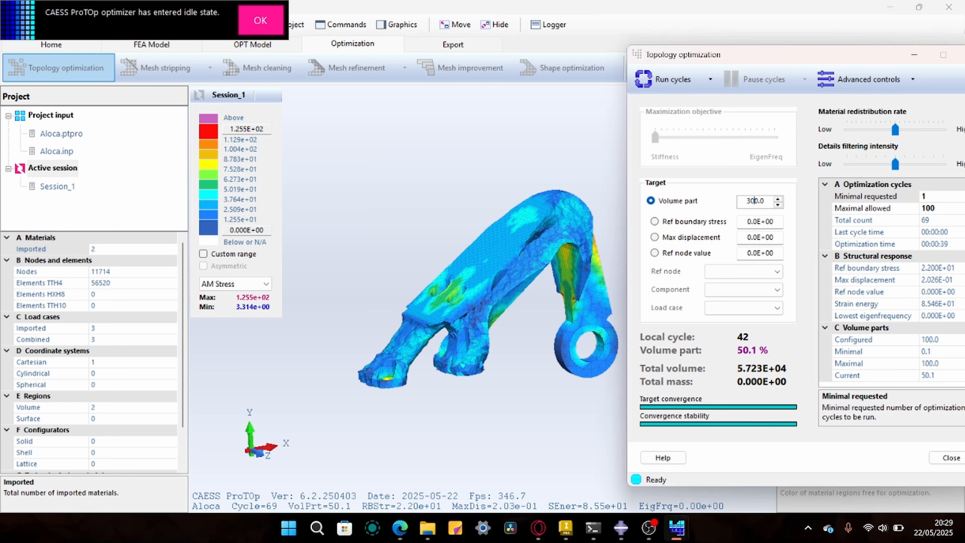
pyautogui.click(662, 80)
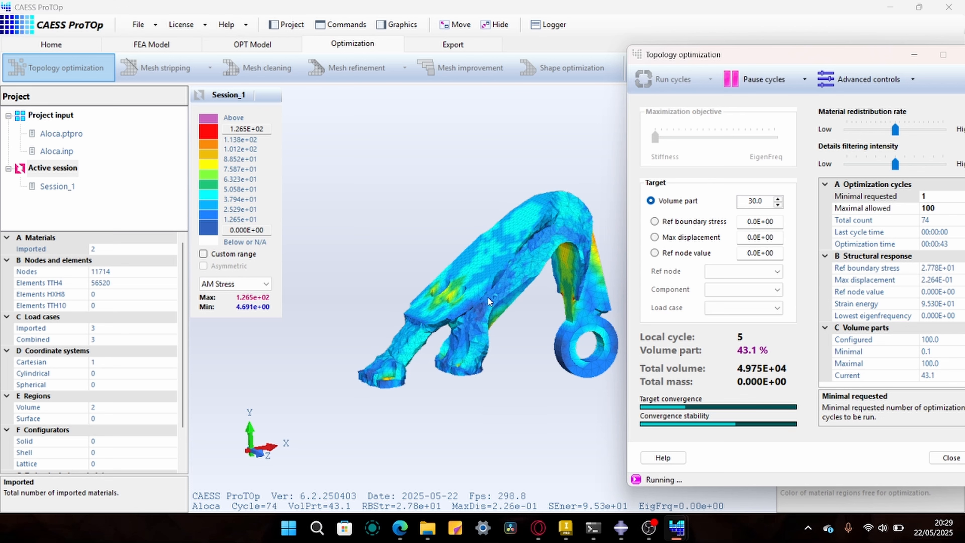
pyautogui.moveTo(487, 297); pyautogui.dragTo(386, 274)
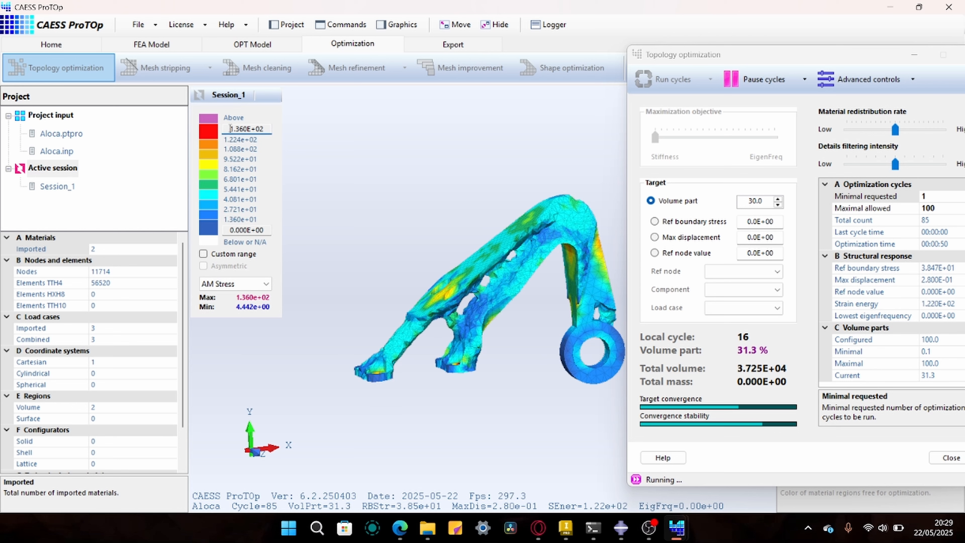
pyautogui.doubleClick(269, 130)
pyautogui.moveTo(235, 137)
pyautogui.mouseDown()
pyautogui.moveTo(267, 131)
pyautogui.moveTo(233, 129)
pyautogui.mouseUp()
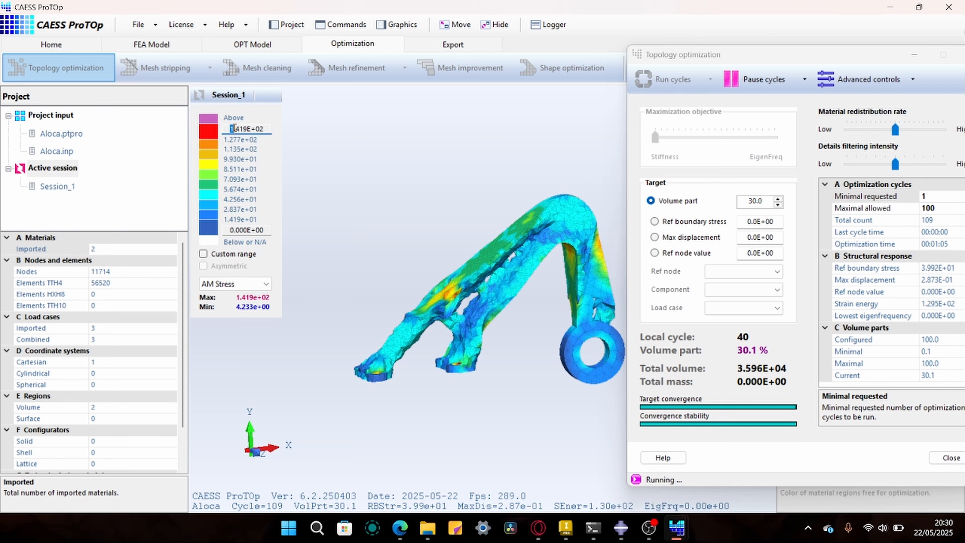
# Lower the volume target to 15 percent, run the optimization cycles and acknowledge their completion.
pyautogui.moveTo(553, 251); pyautogui.dragTo(585, 289)
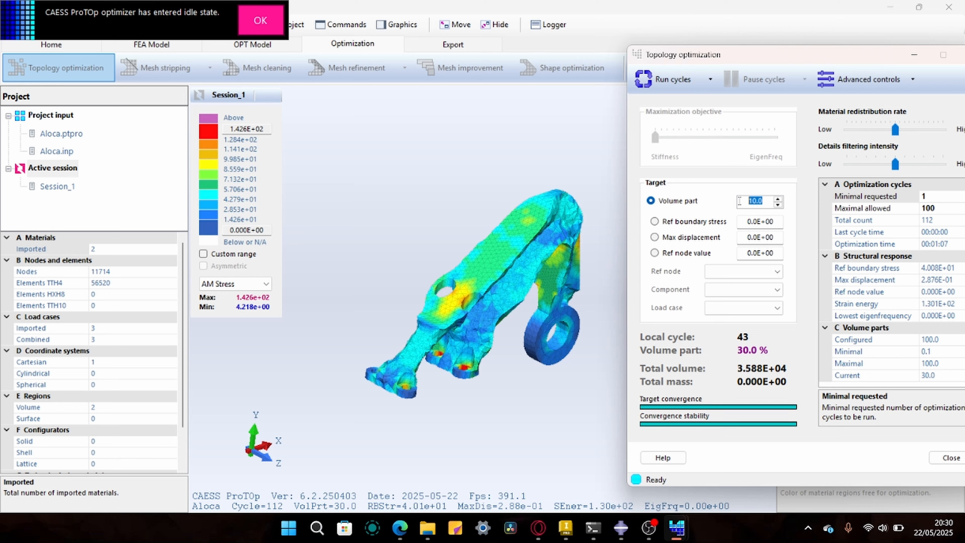
pyautogui.click(657, 80)
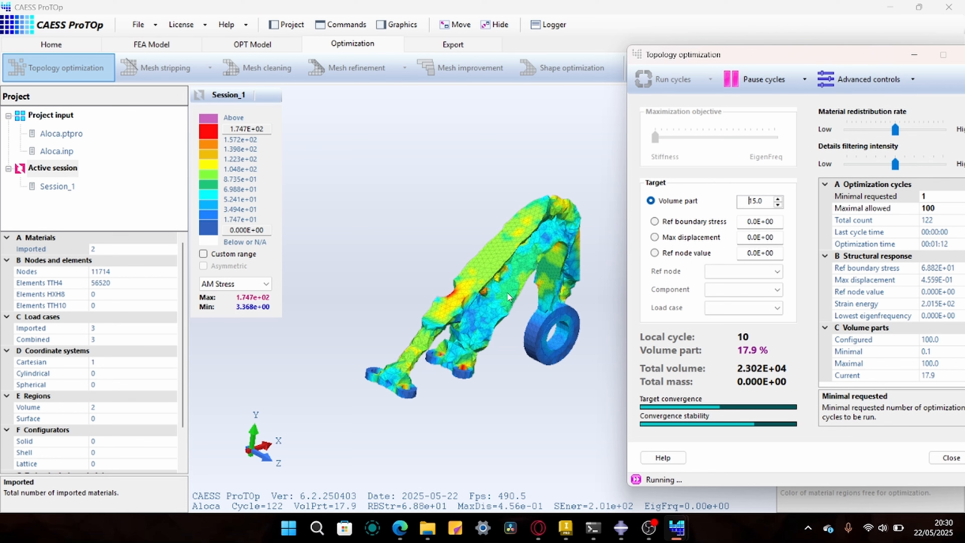
pyautogui.moveTo(507, 292); pyautogui.dragTo(442, 337)
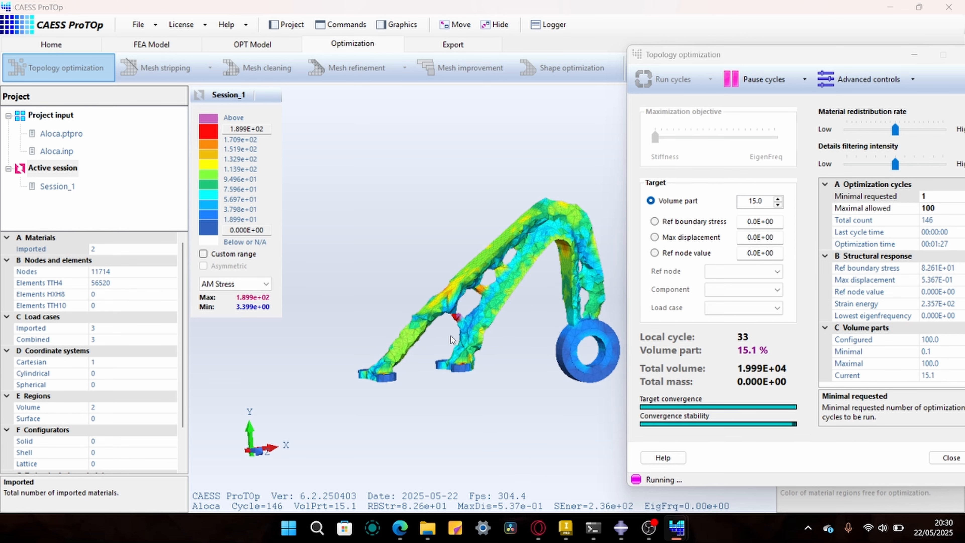
pyautogui.click(260, 20)
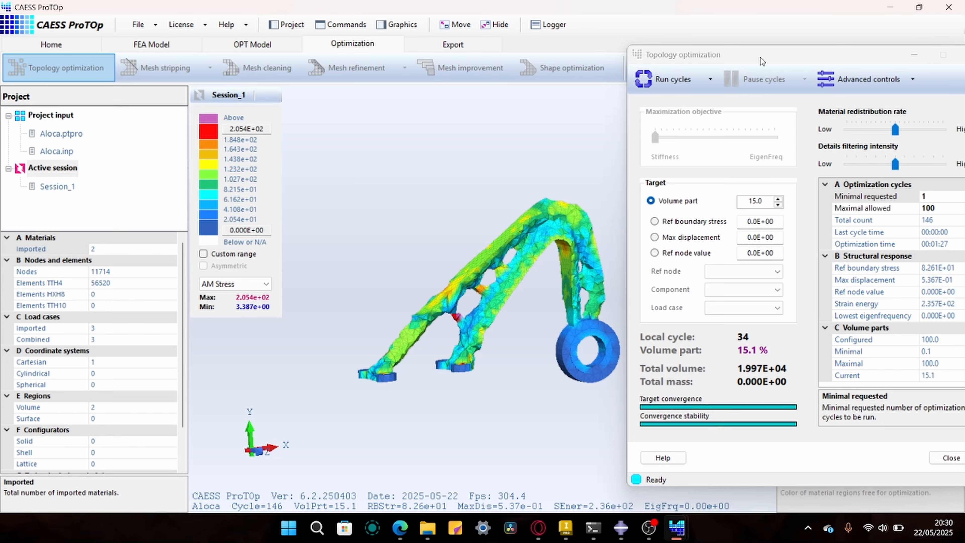
# Close the topology optimization and create the optimized part's export surface from material regions M-1 STEEL_FIX and M-2 STEEL_FREE.
pyautogui.moveTo(760, 57); pyautogui.dragTo(589, 78)
pyautogui.click(807, 82)
pyautogui.moveTo(581, 196); pyautogui.dragTo(457, 178, button='middle')
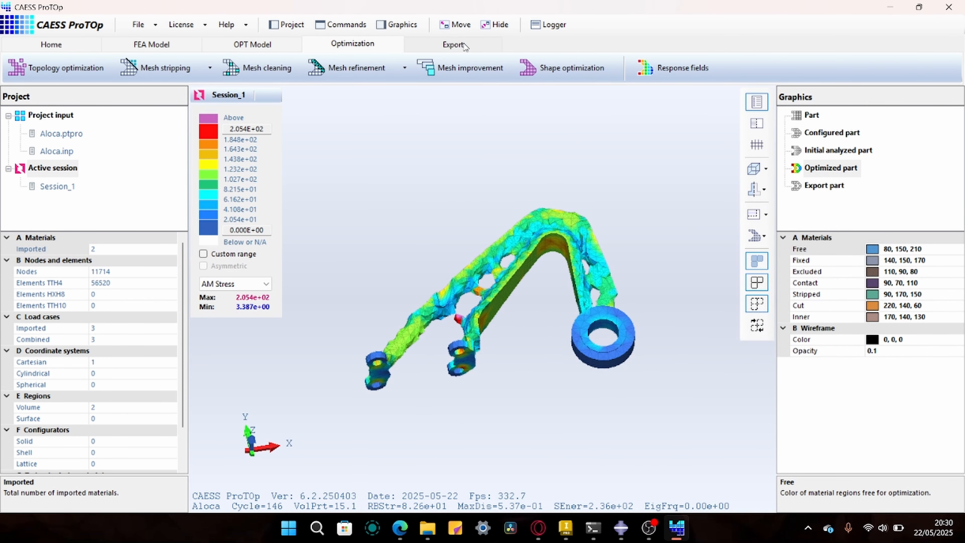
pyautogui.click(456, 44)
pyautogui.moveTo(527, 238); pyautogui.dragTo(155, 128, button='middle')
pyautogui.click(150, 78)
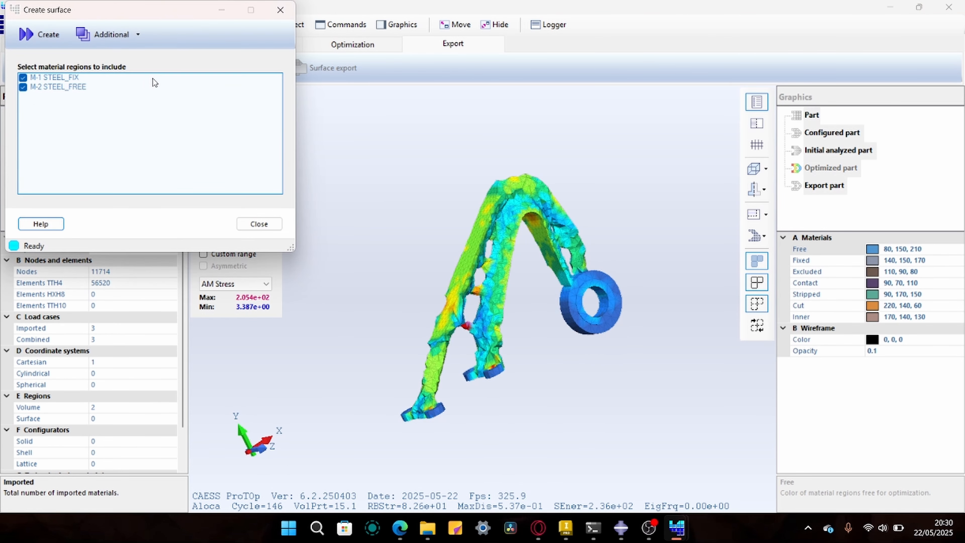
pyautogui.click(48, 32)
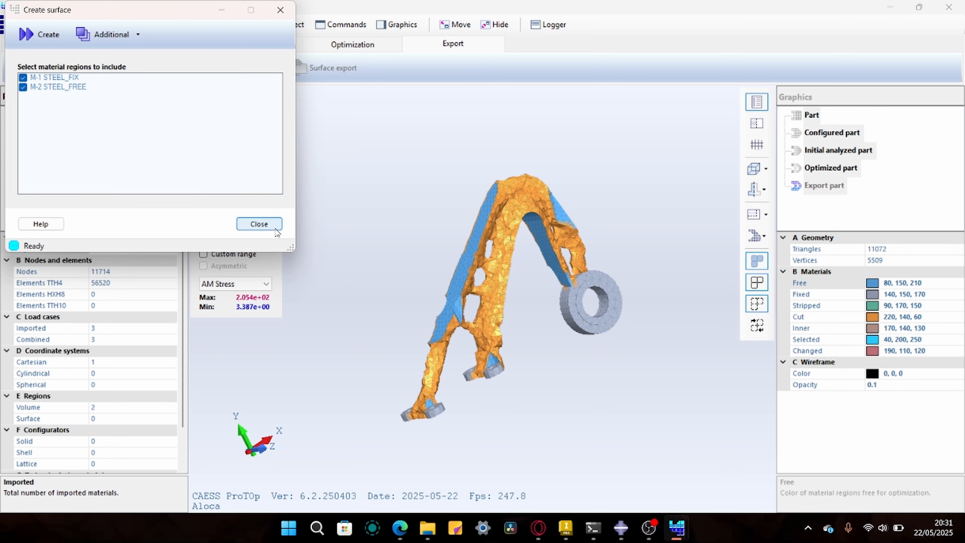
pyautogui.click(259, 224)
# Check and fix the export surface for smoothing, and select the cut/stripped surfaces as the active patch with bandwidth 0.
pyautogui.click(229, 64)
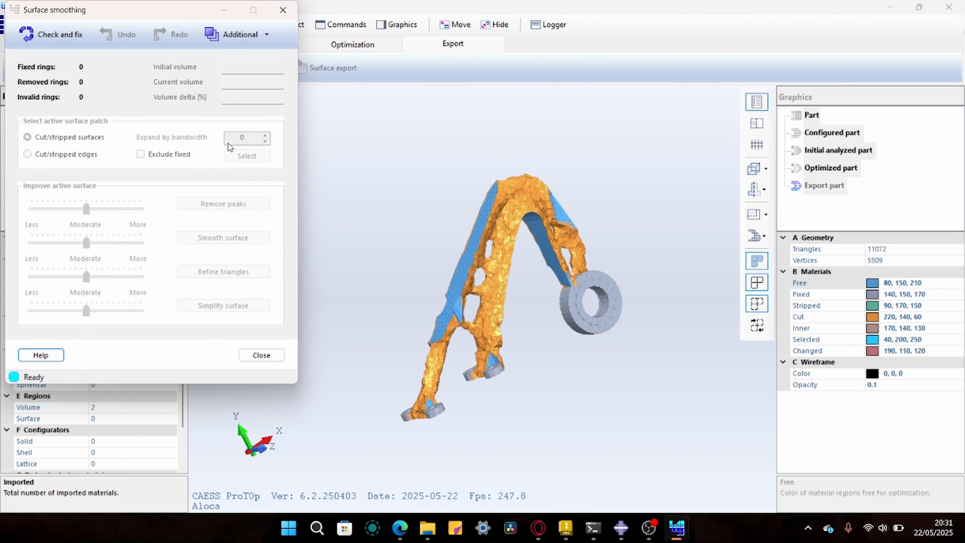
pyautogui.click(72, 38)
pyautogui.moveTo(550, 238); pyautogui.dragTo(331, 313, button='middle')
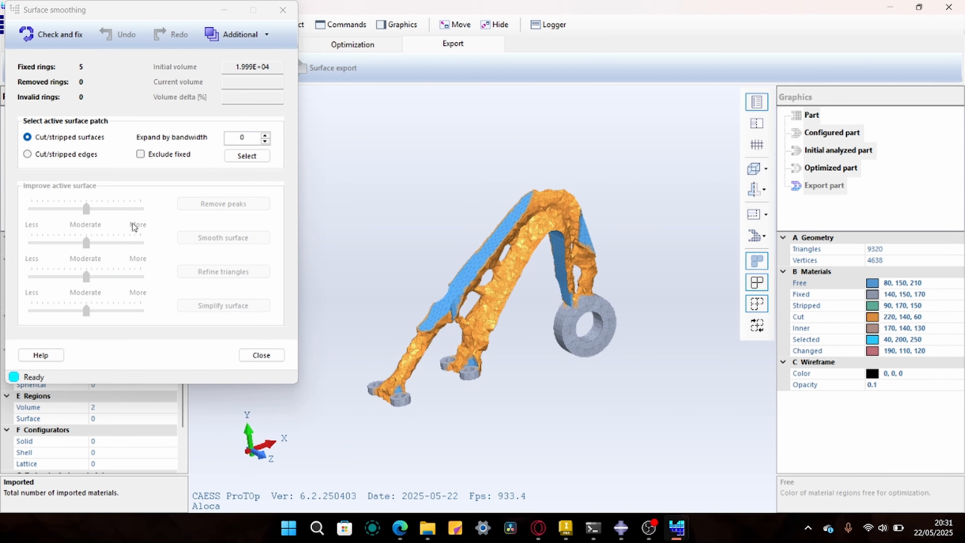
pyautogui.click(248, 156)
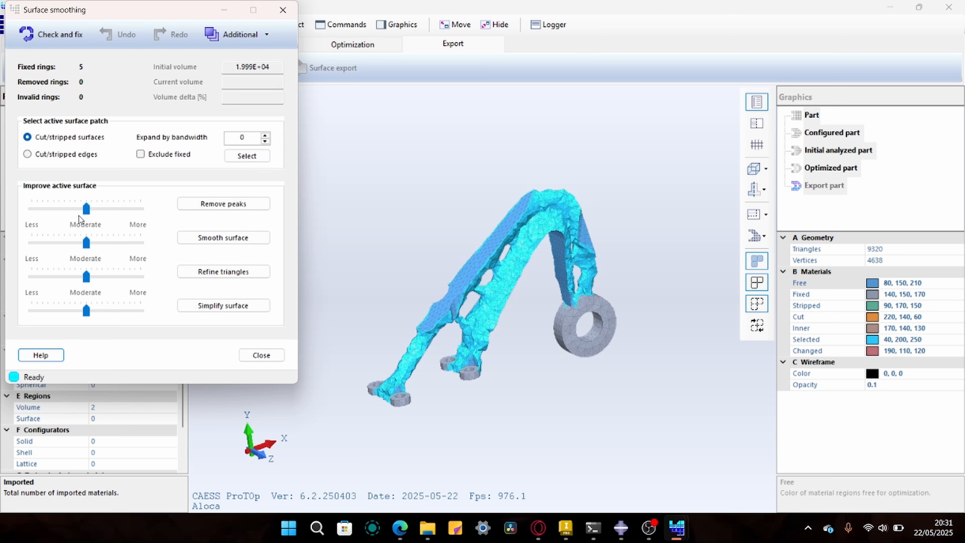
# Set all surface improvement levels to More, remove peaks, smooth, refine triangles, simplify and smooth the active patch again.
pyautogui.moveTo(87, 216); pyautogui.dragTo(116, 217)
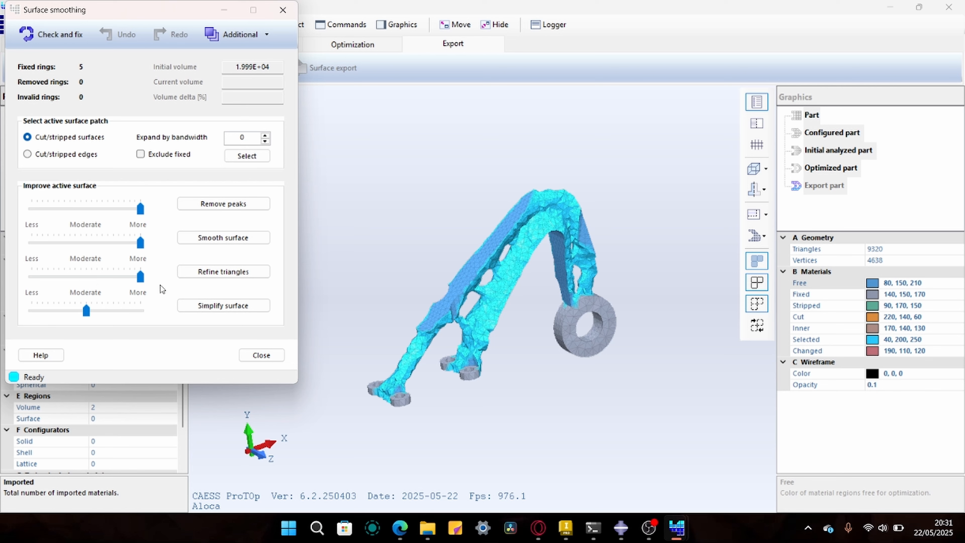
pyautogui.click(218, 209)
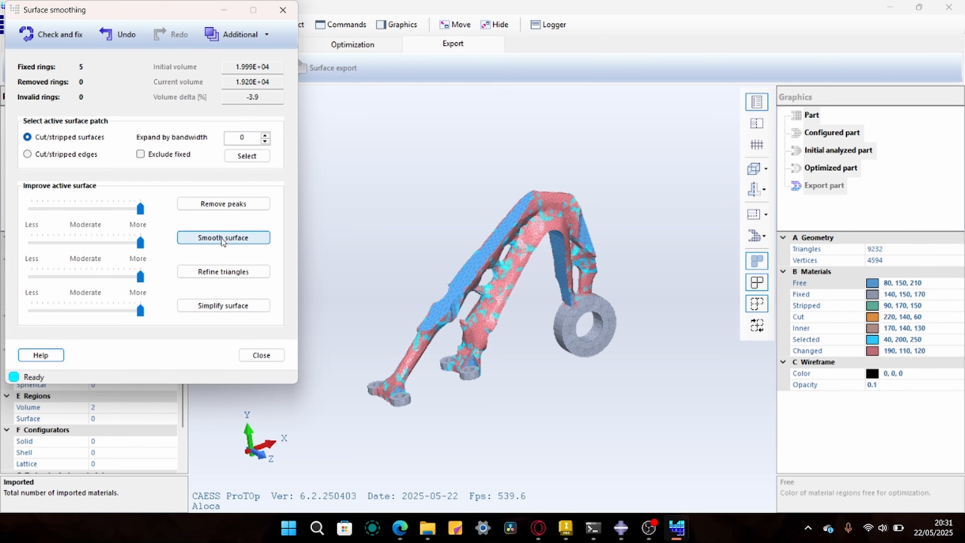
pyautogui.click(222, 238)
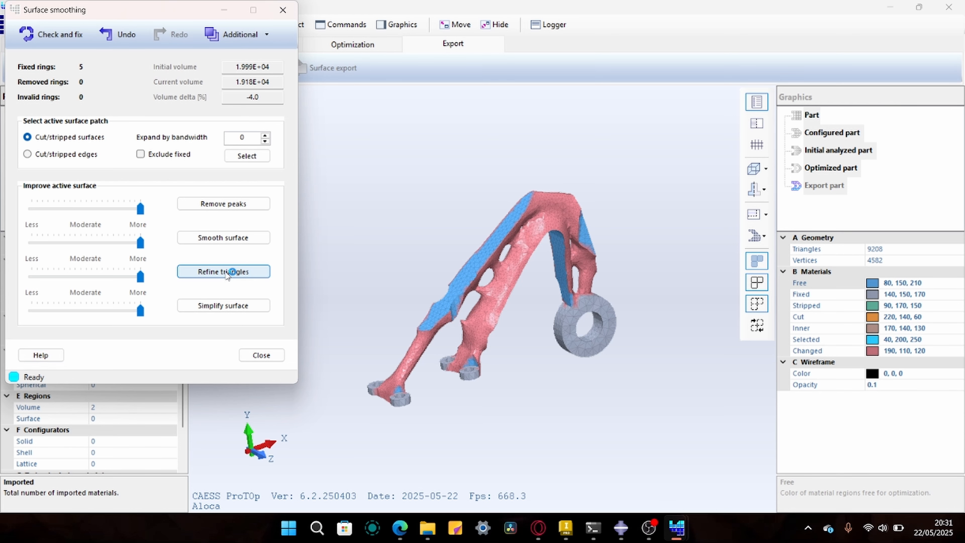
pyautogui.click(227, 274)
pyautogui.click(228, 304)
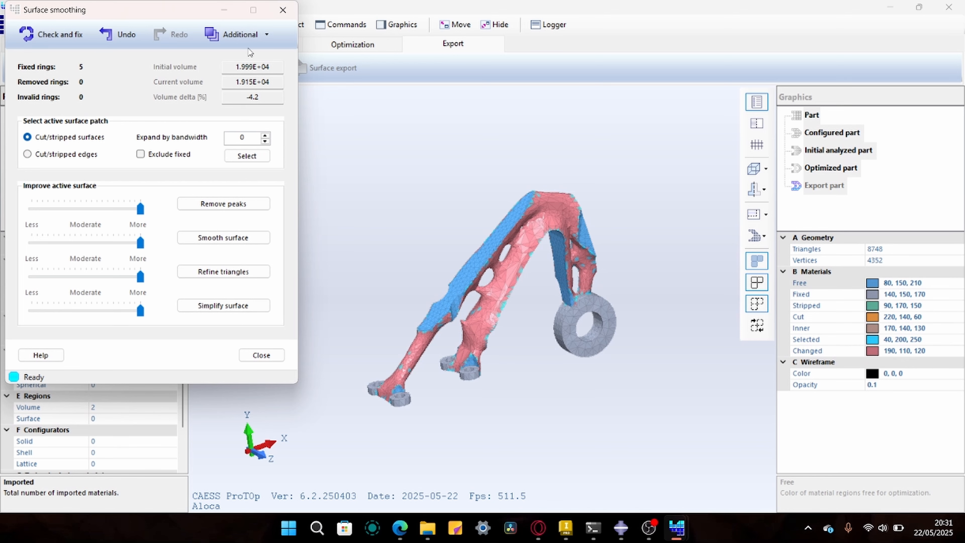
pyautogui.click(231, 237)
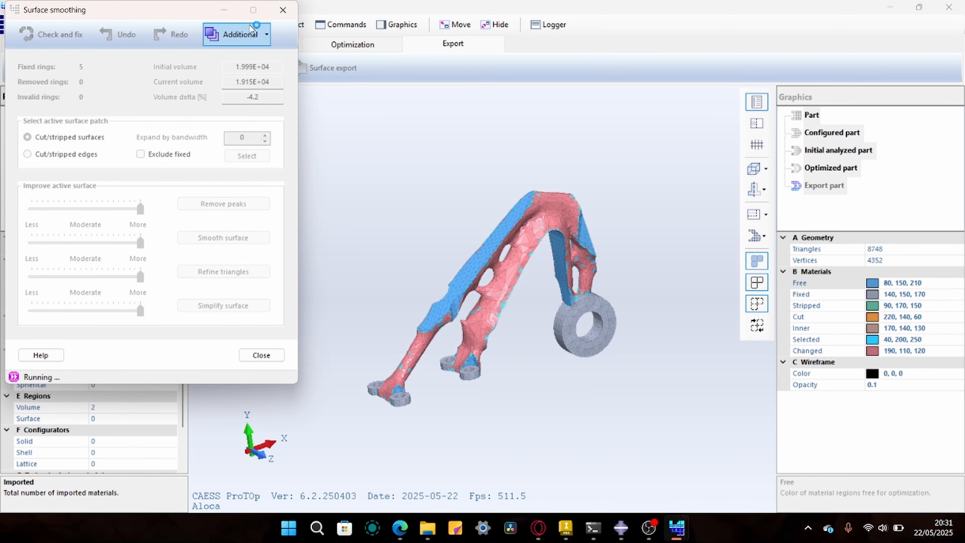
pyautogui.click(227, 14)
pyautogui.moveTo(422, 175); pyautogui.dragTo(397, 232, button='middle')
pyautogui.moveTo(463, 334); pyautogui.dragTo(564, 275, button='middle')
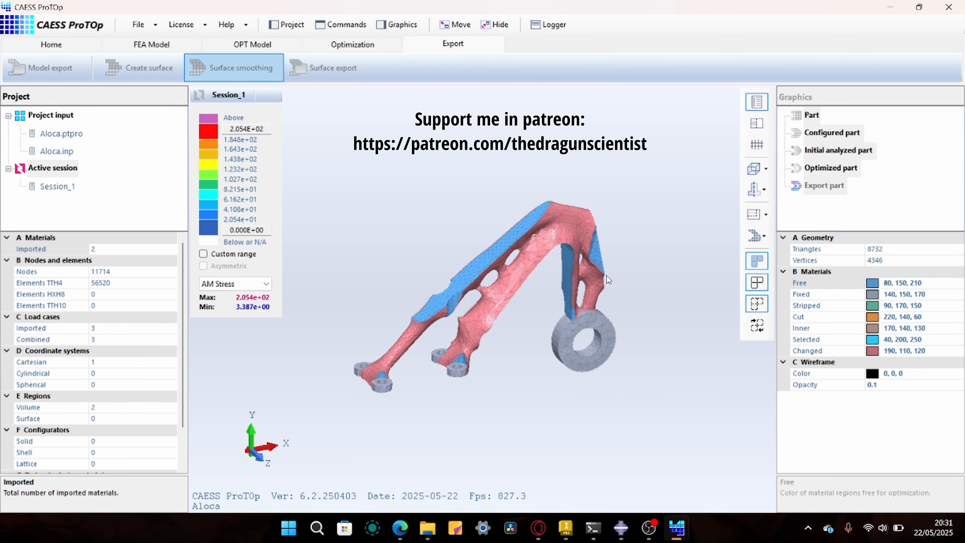